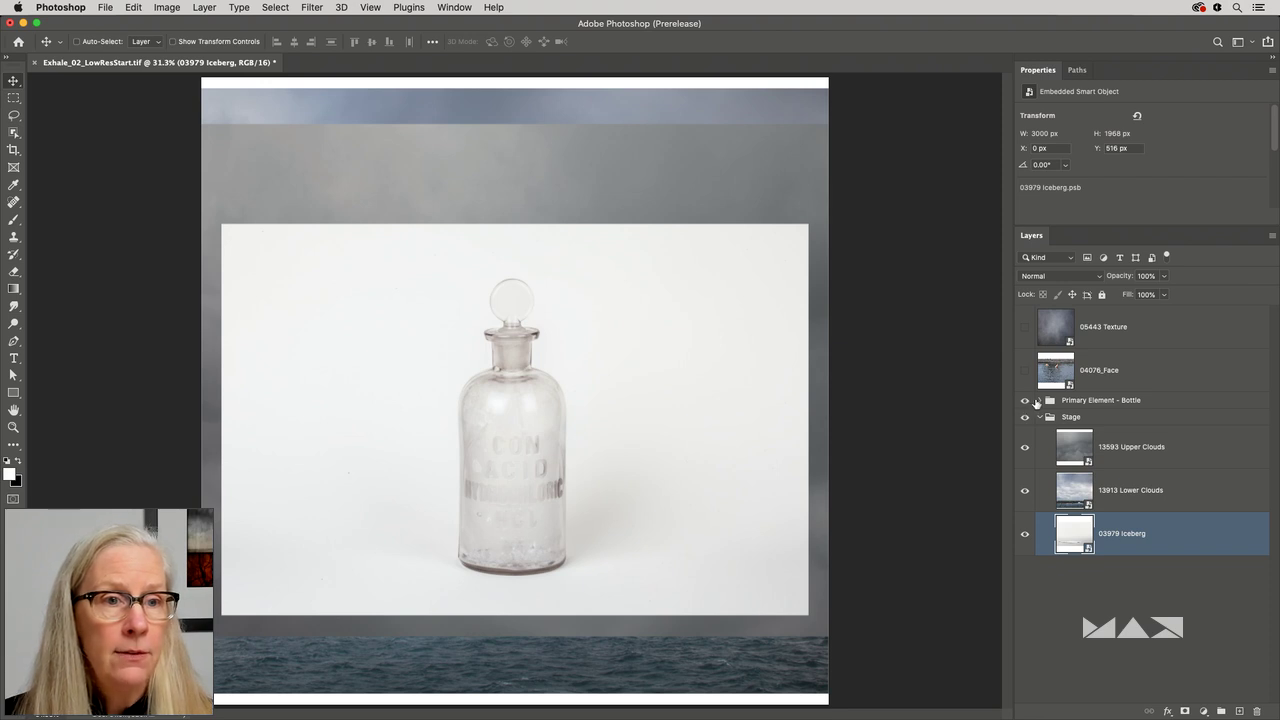
Expand the Primary Element - Bottle group and hide the 08275 Bottle, 13593 Upper Clouds and 13913 Lower Clouds layers.
left_click(1037, 400)
left_click(1024, 559)
scroll(1040, 525, "down", 1)
left_click(1024, 594)
left_click(1024, 637)
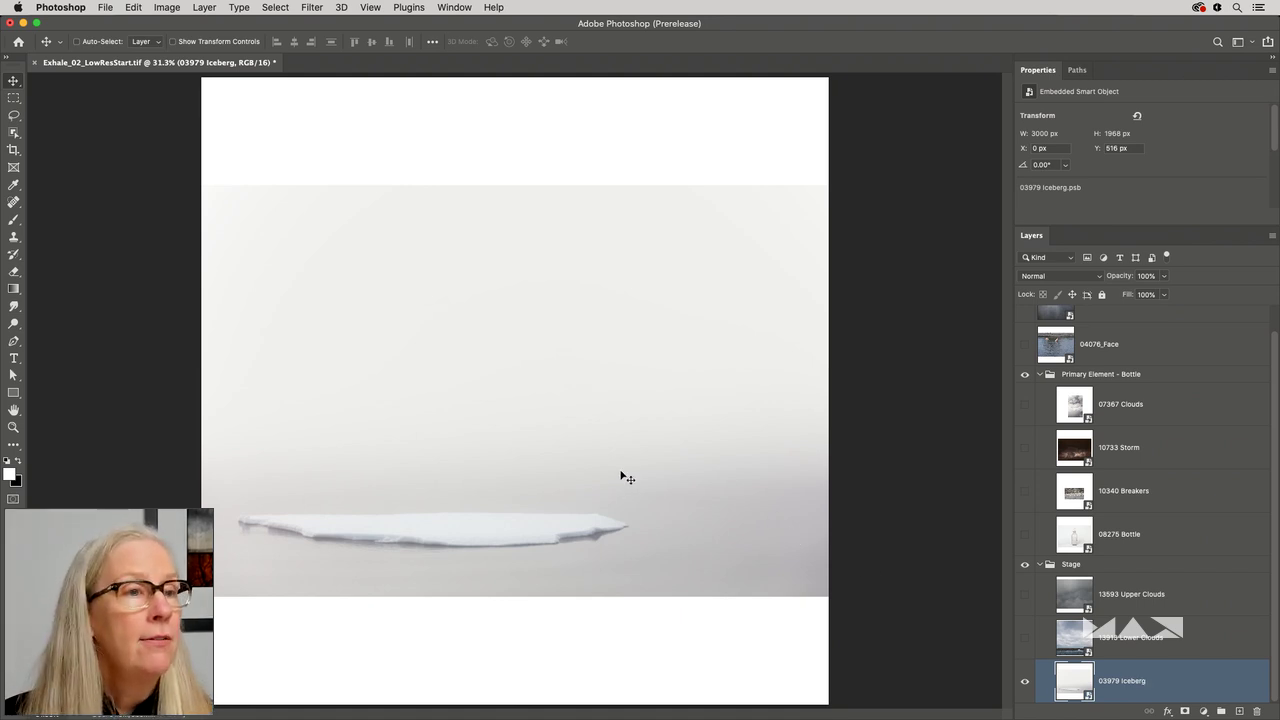
Shift the iceberg down to the canvas's lower edge and fade its upper edge with a black-to-white gradient on a new layer mask.
left_click_drag(621, 477, 615, 579)
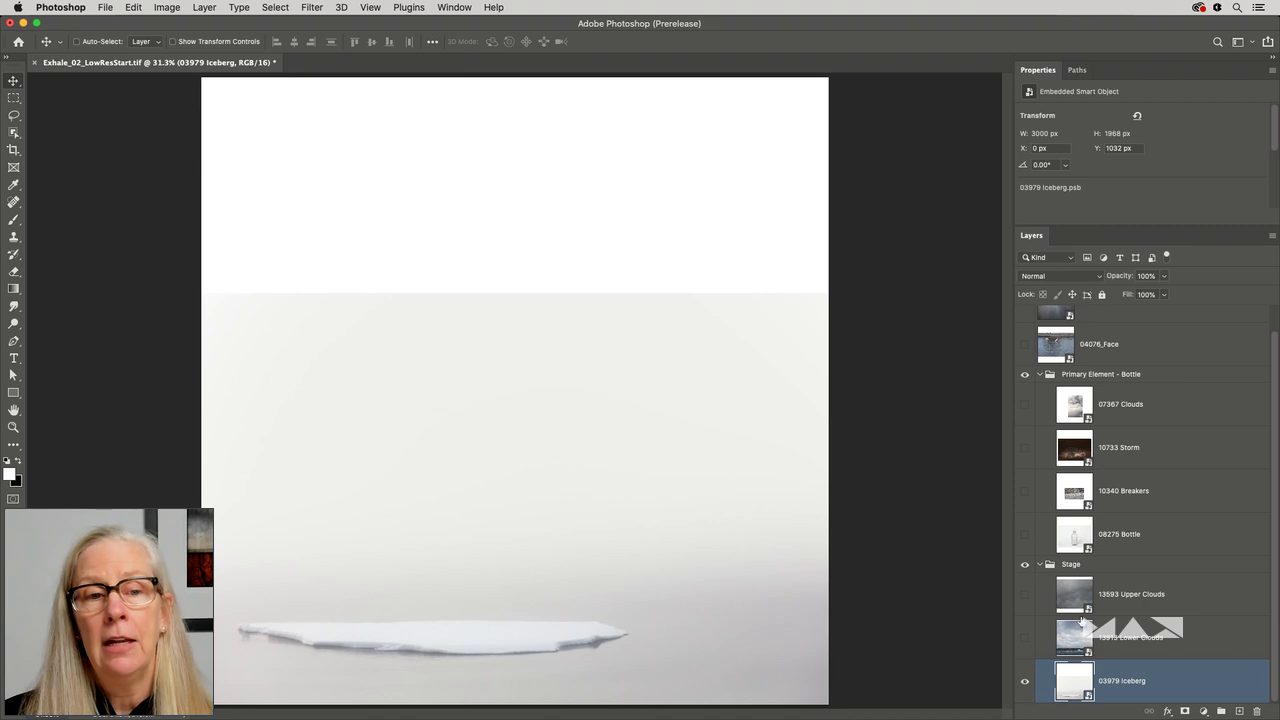
left_click(1185, 711)
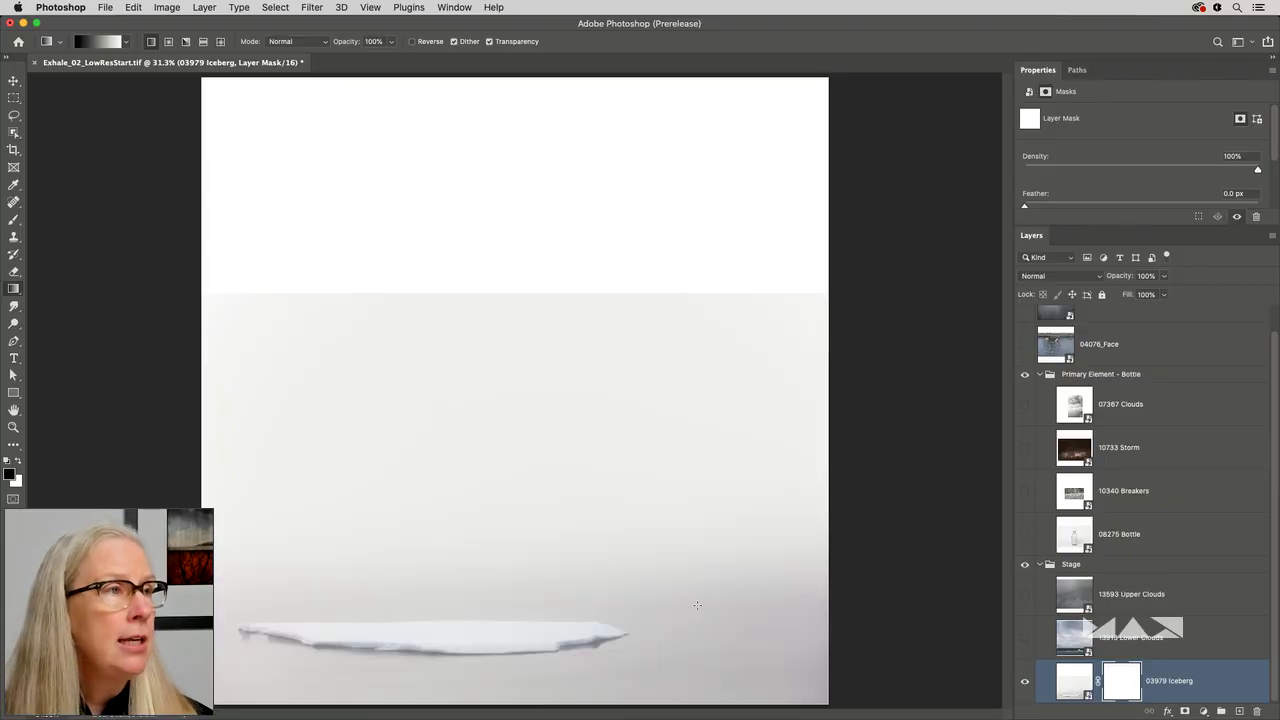
right_click(46, 44)
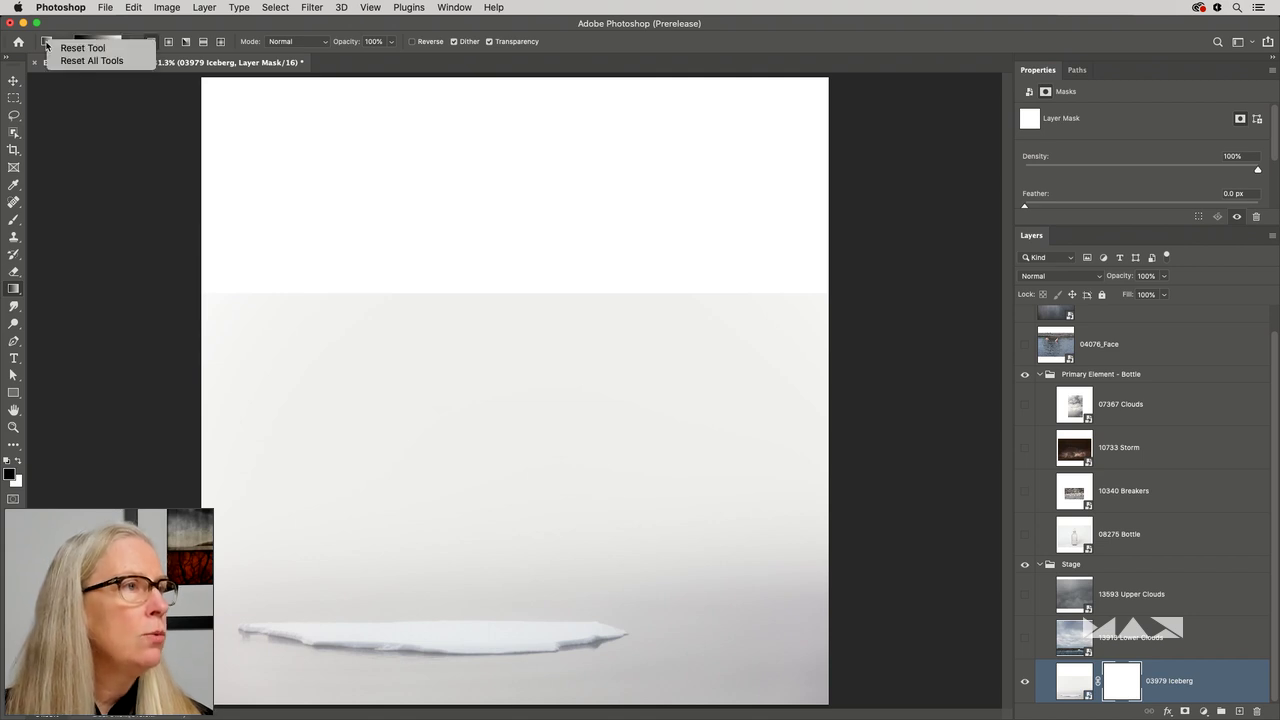
left_click(50, 48)
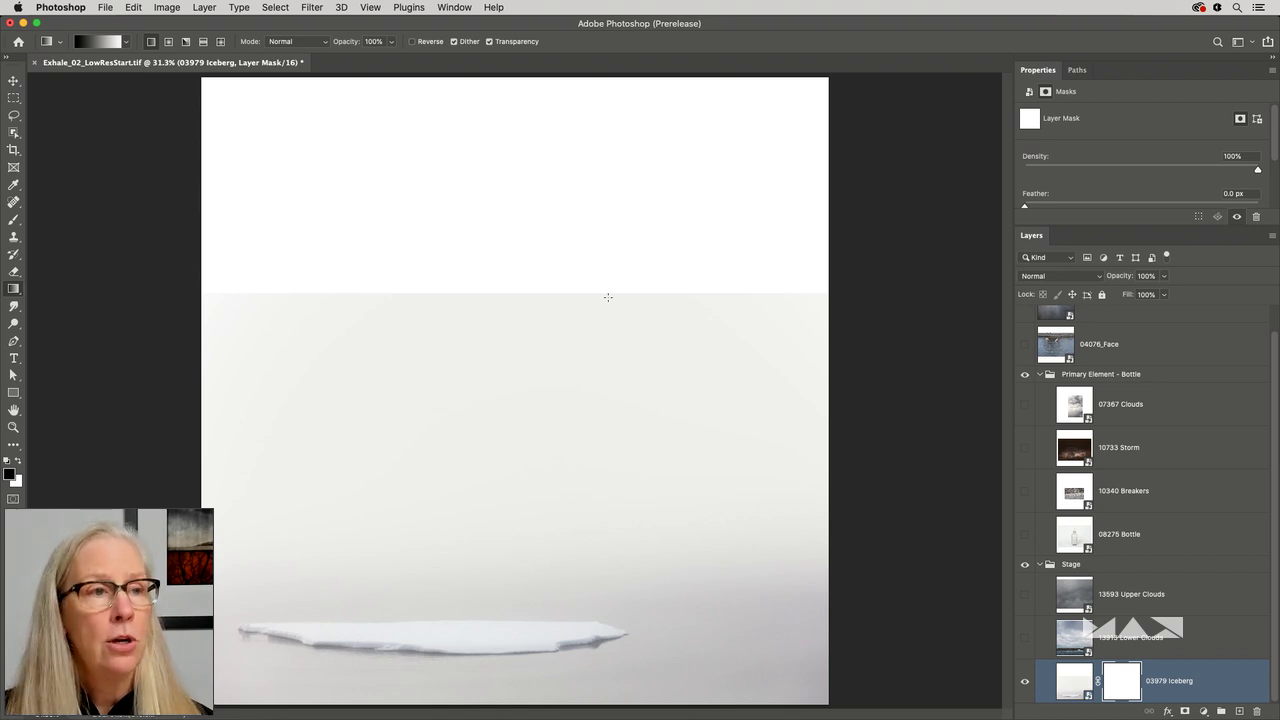
left_click_drag(620, 297, 623, 395)
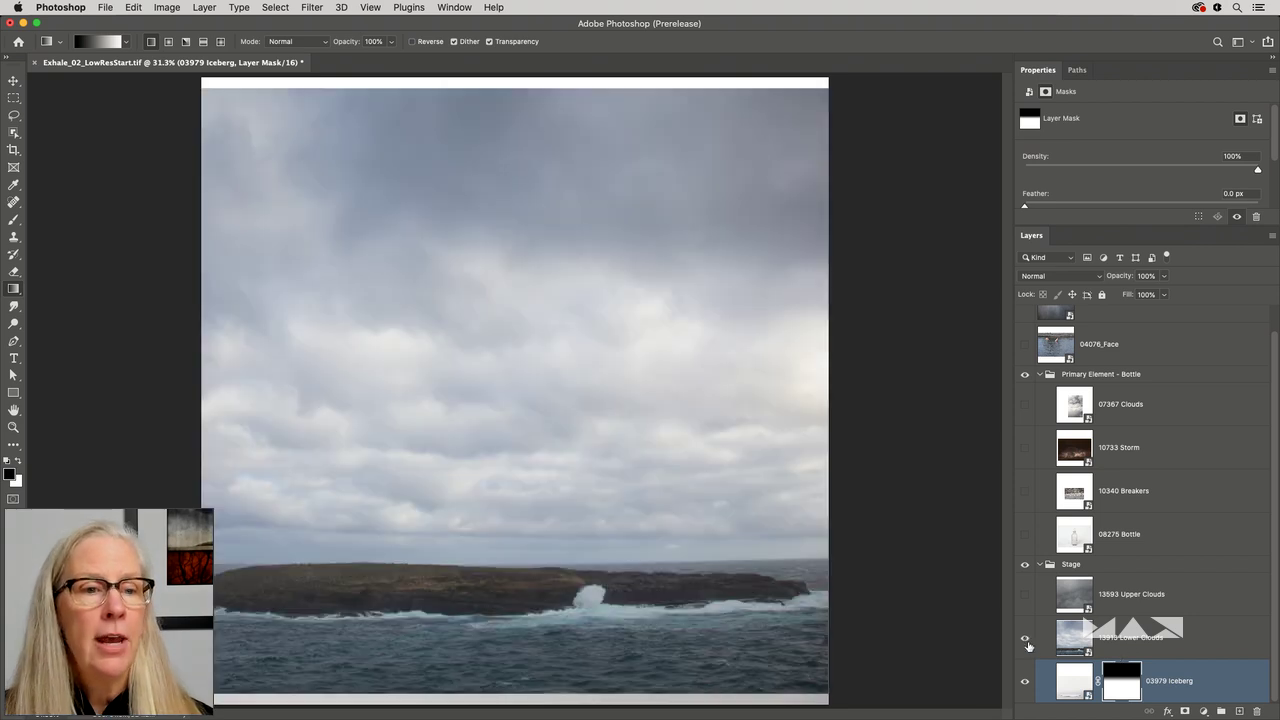
Show the 13913 Lower Clouds layer and move it up to align with the canvas's upper edge.
left_click(1025, 640)
left_click(1125, 640)
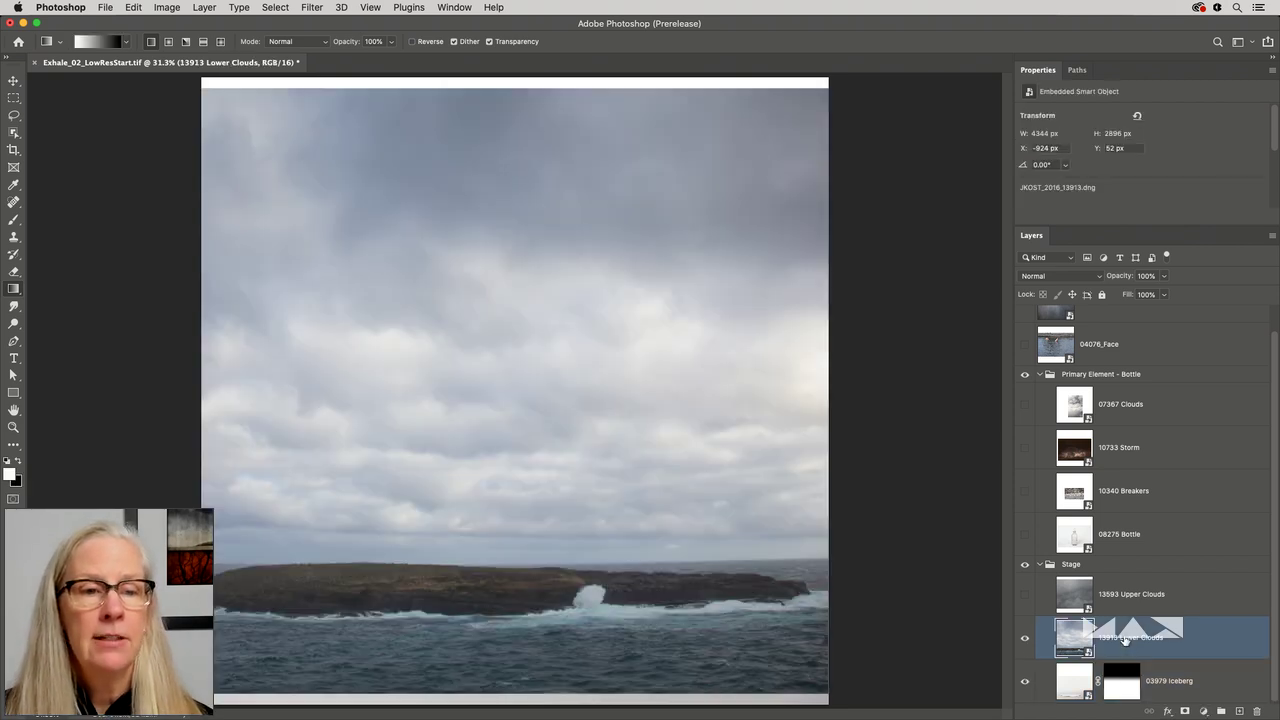
key("v")
mouse_move(749, 480)
left_mouse_down()
mouse_move(741, 466)
mouse_move(754, 496)
left_mouse_up()
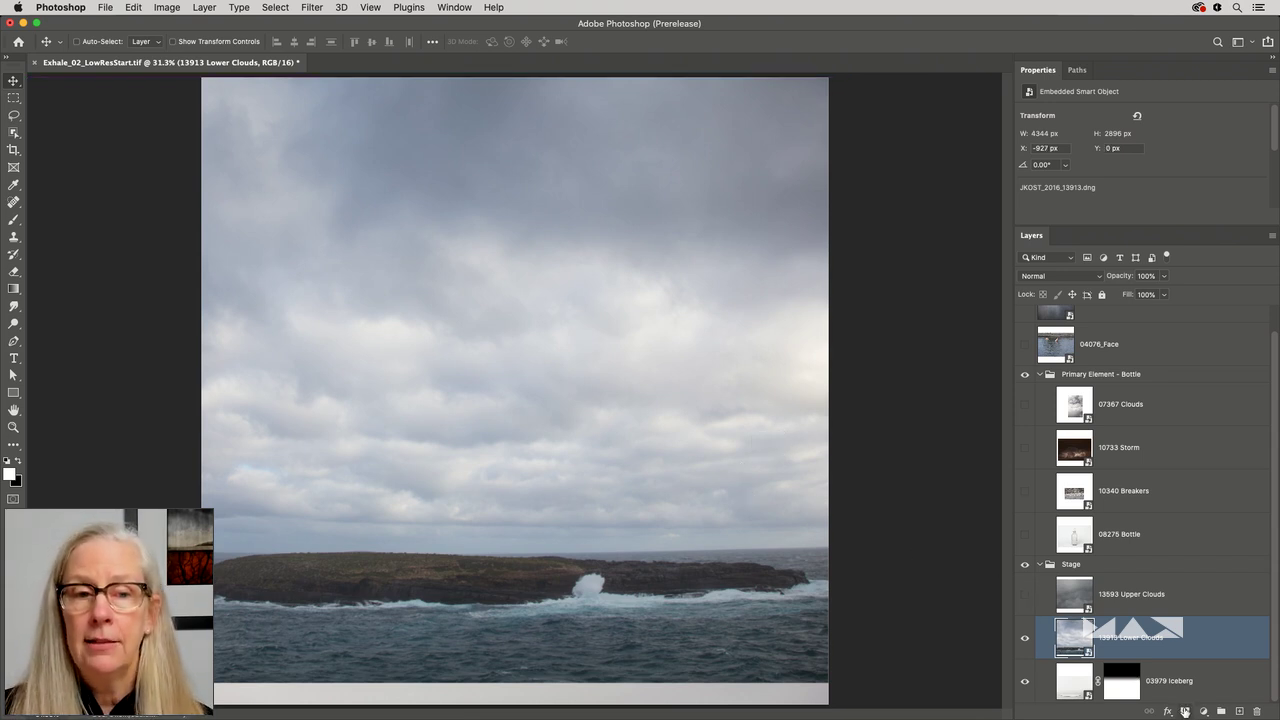
Add a layer mask to 13913 Lower Clouds and fade out the sea and island with an upward black-to-white linear gradient.
left_click(1184, 711)
key("g")
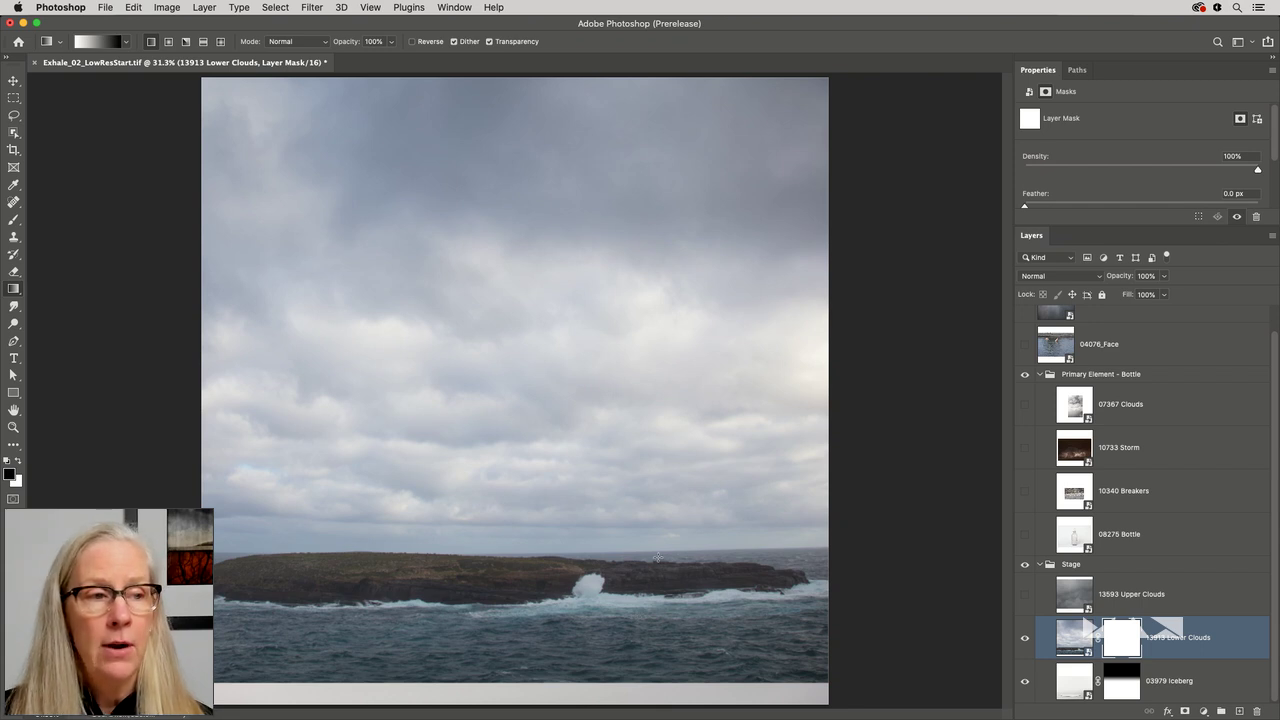
left_click_drag(662, 530, 665, 432)
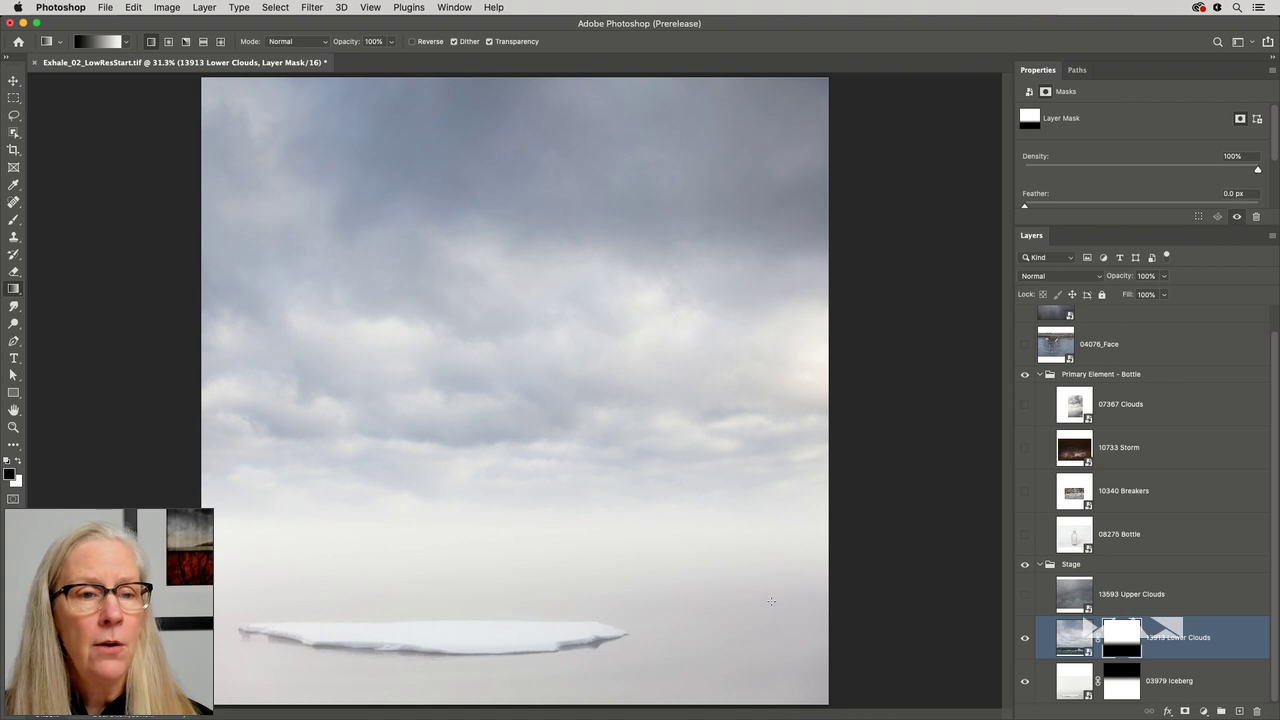
Show the 13593 Upper Clouds layer and add a layer mask with a downward black-to-white gradient near the layer's lower edge.
left_click(1024, 594)
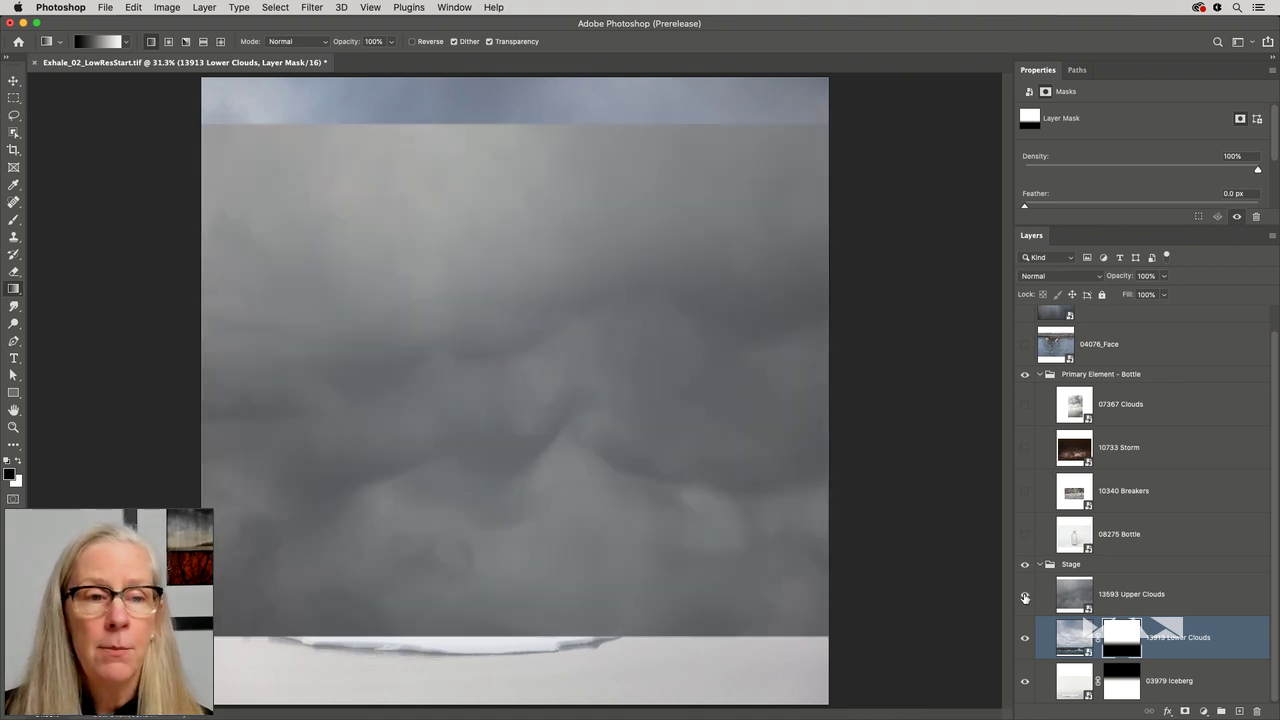
left_click(1141, 595)
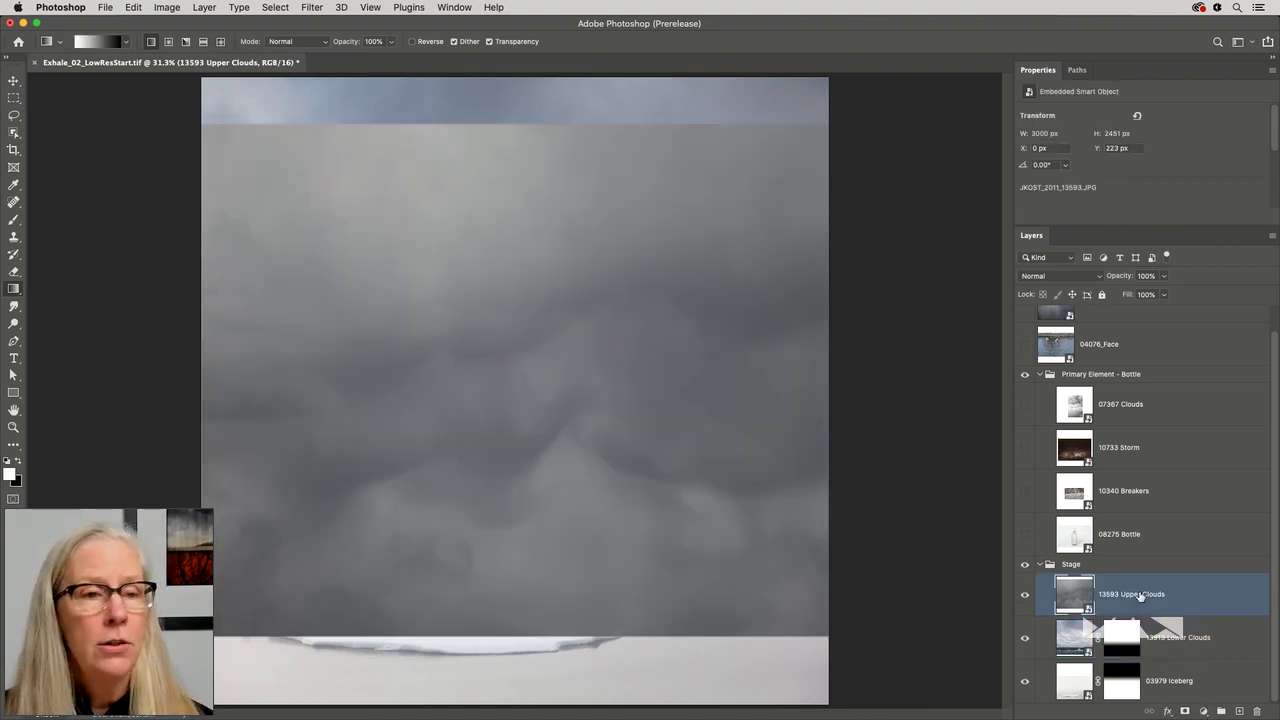
left_click(1185, 711)
key("x")
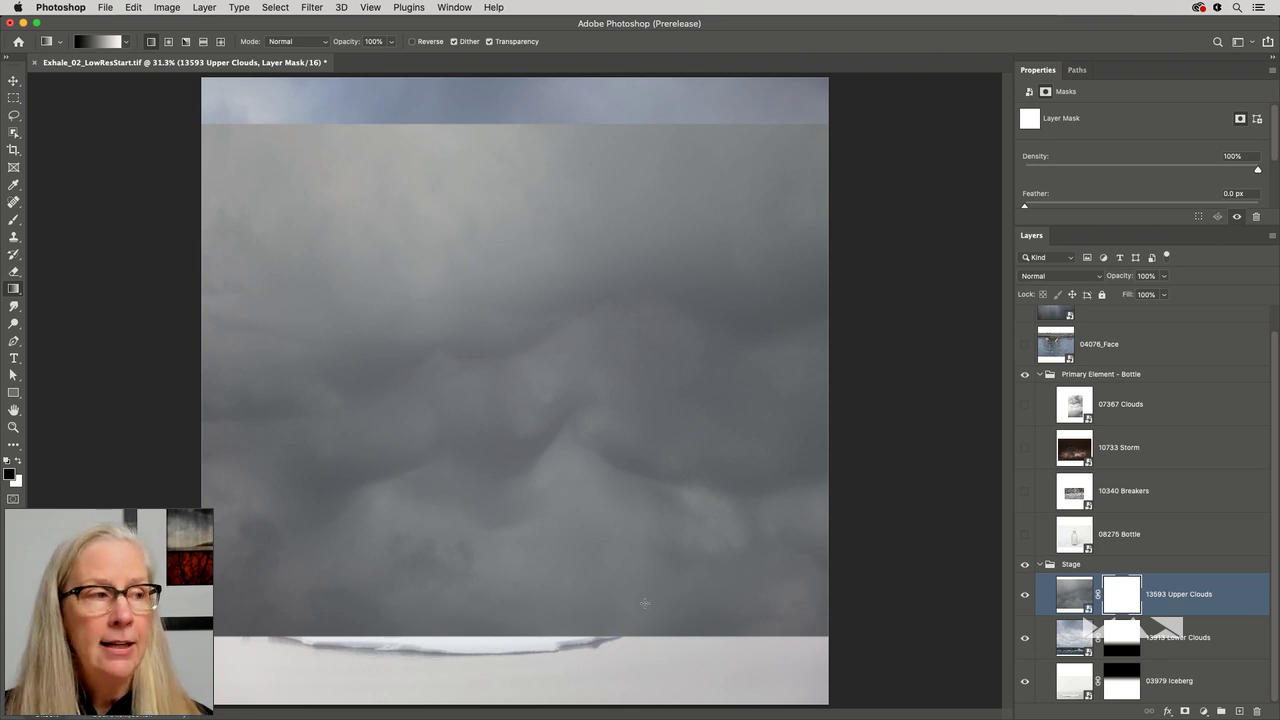
left_click_drag(731, 527, 735, 625)
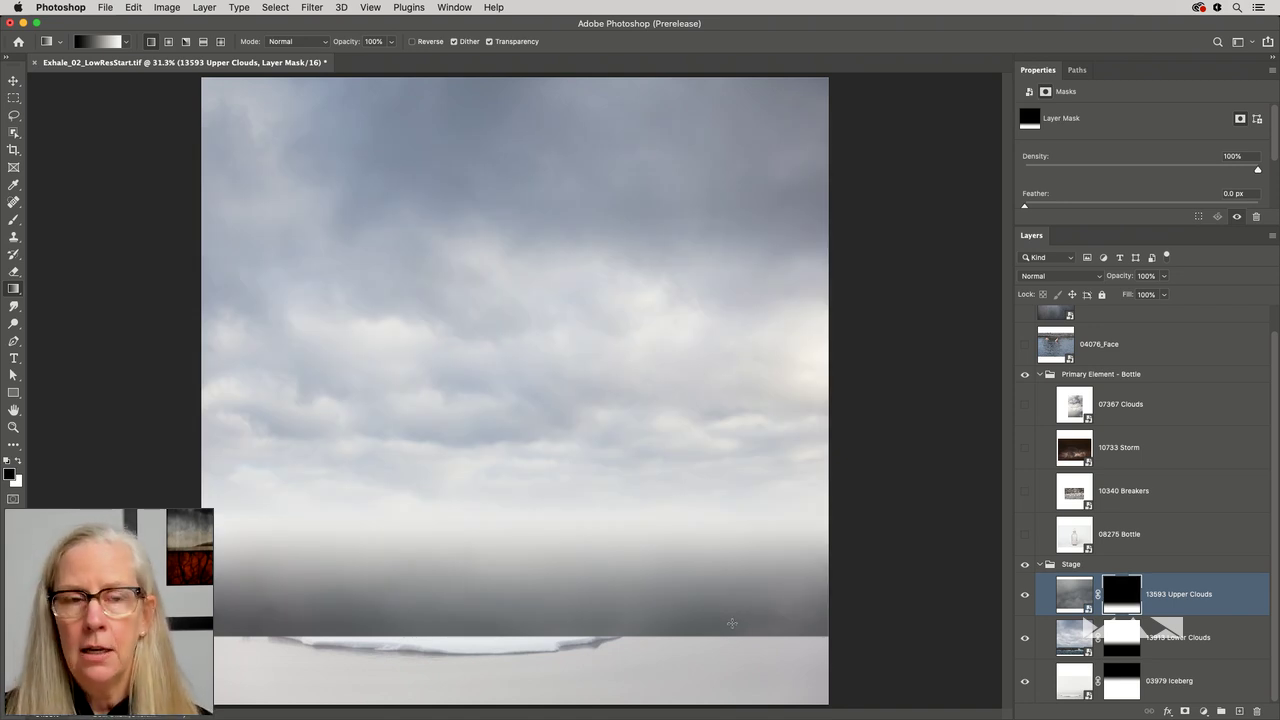
Invert the upper clouds' layer mask and move the layer up to a Y position of -738 px.
scroll(1129, 170, "down", 3)
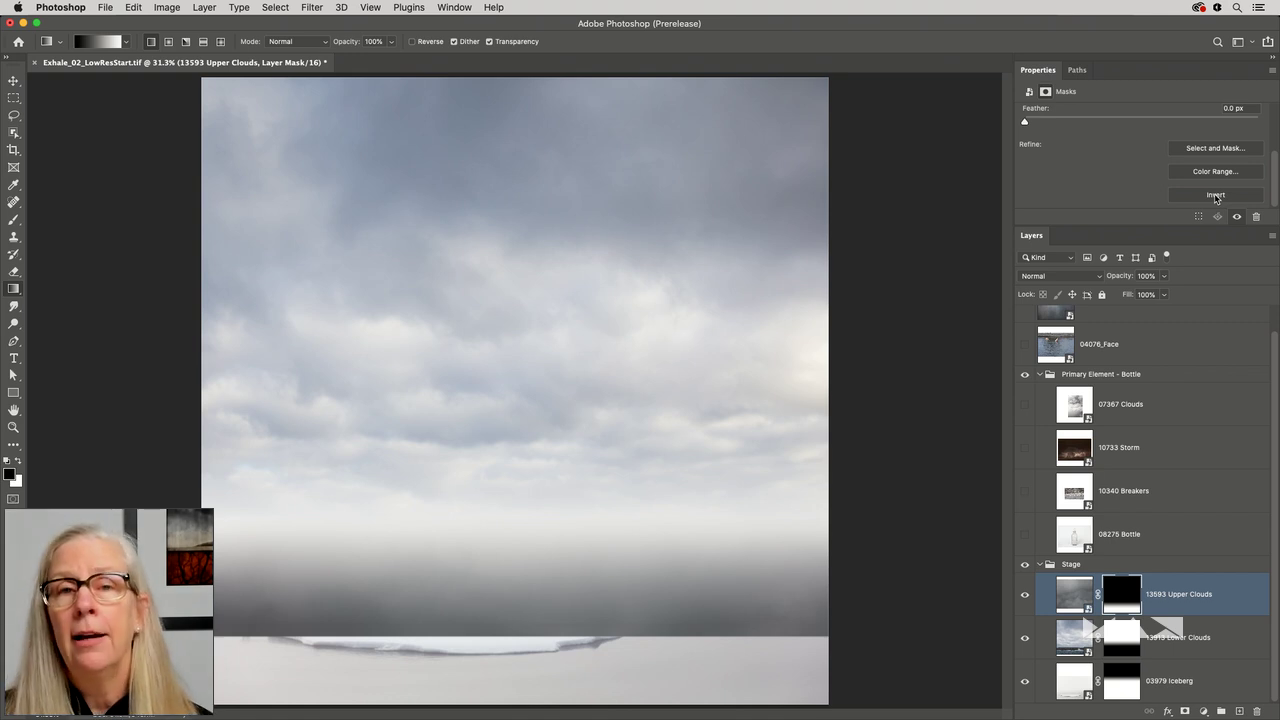
left_click(1215, 195)
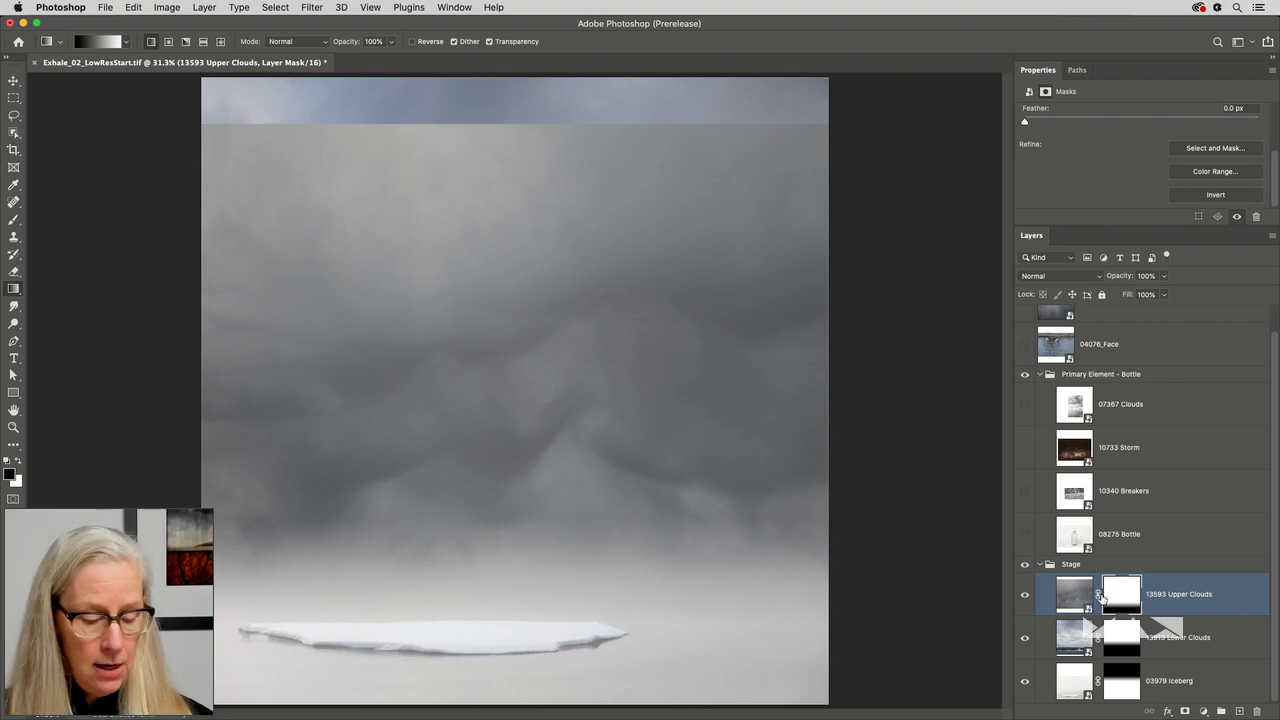
key("v")
left_click_drag(722, 557, 718, 353)
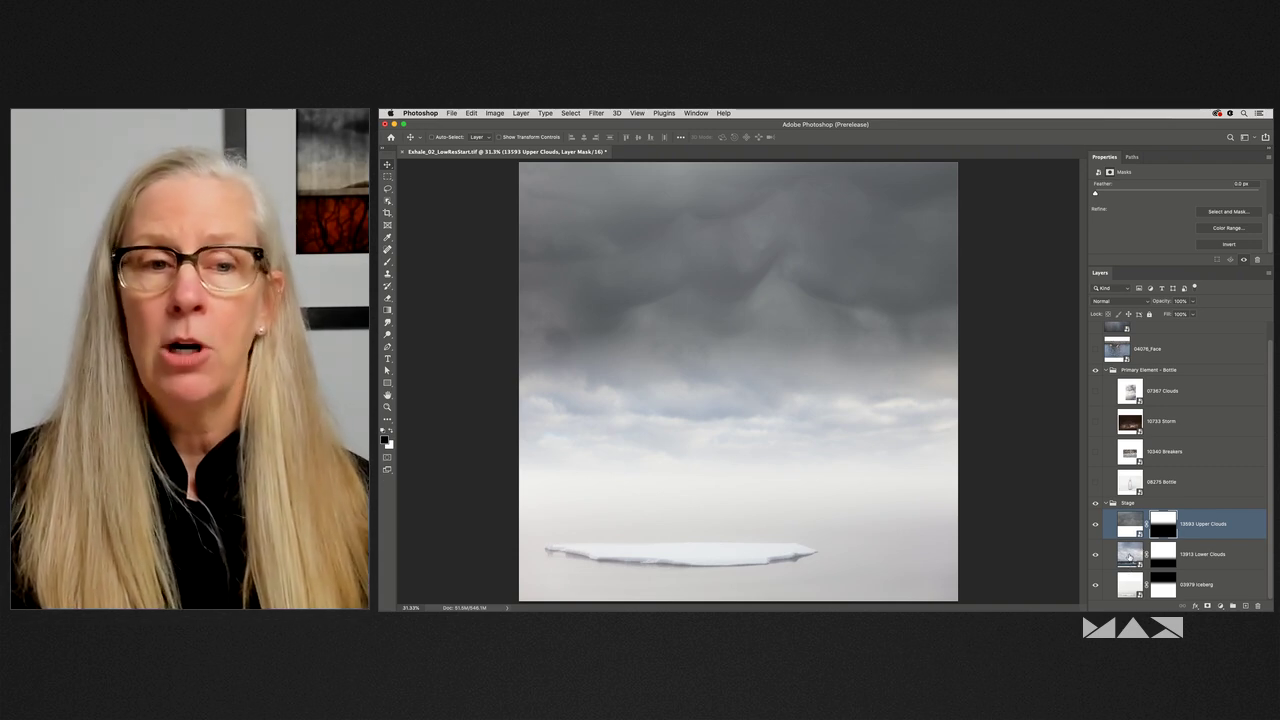
Reduce the saturation of the lower clouds' smart object in Camera Raw and apply the change.
double_click(1130, 555)
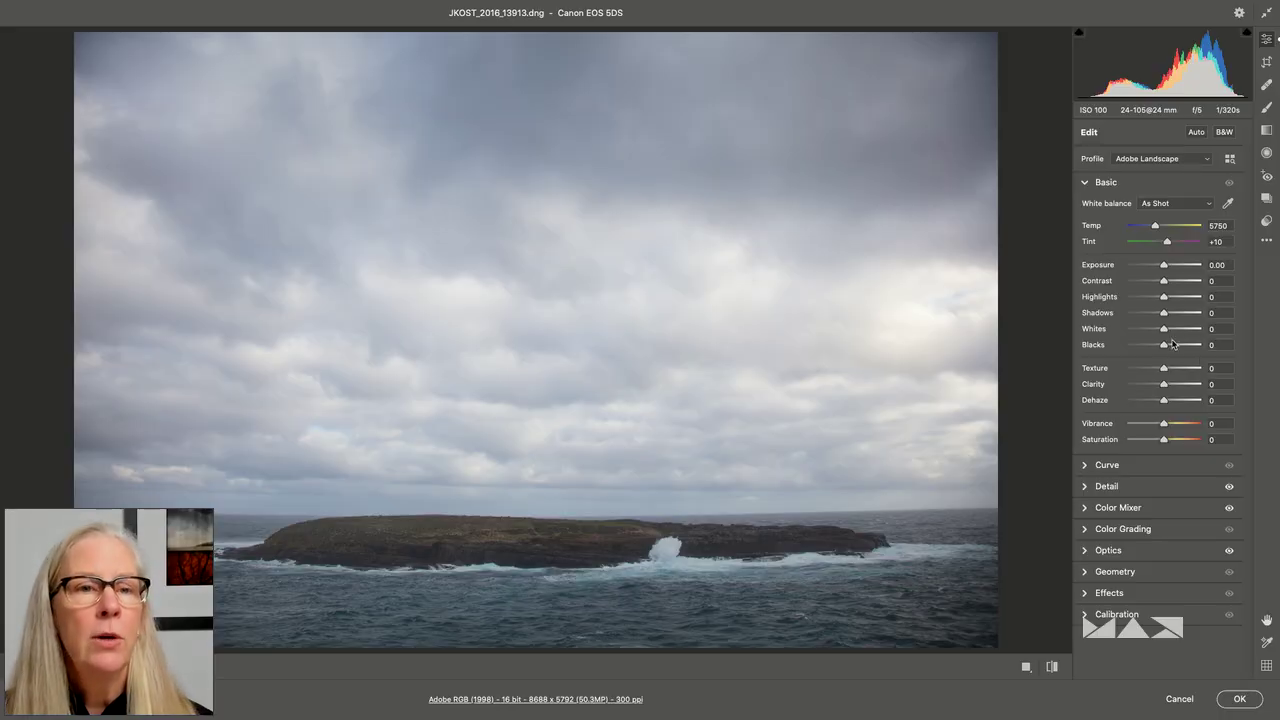
left_click_drag(1166, 446, 1148, 446)
left_click(1237, 699)
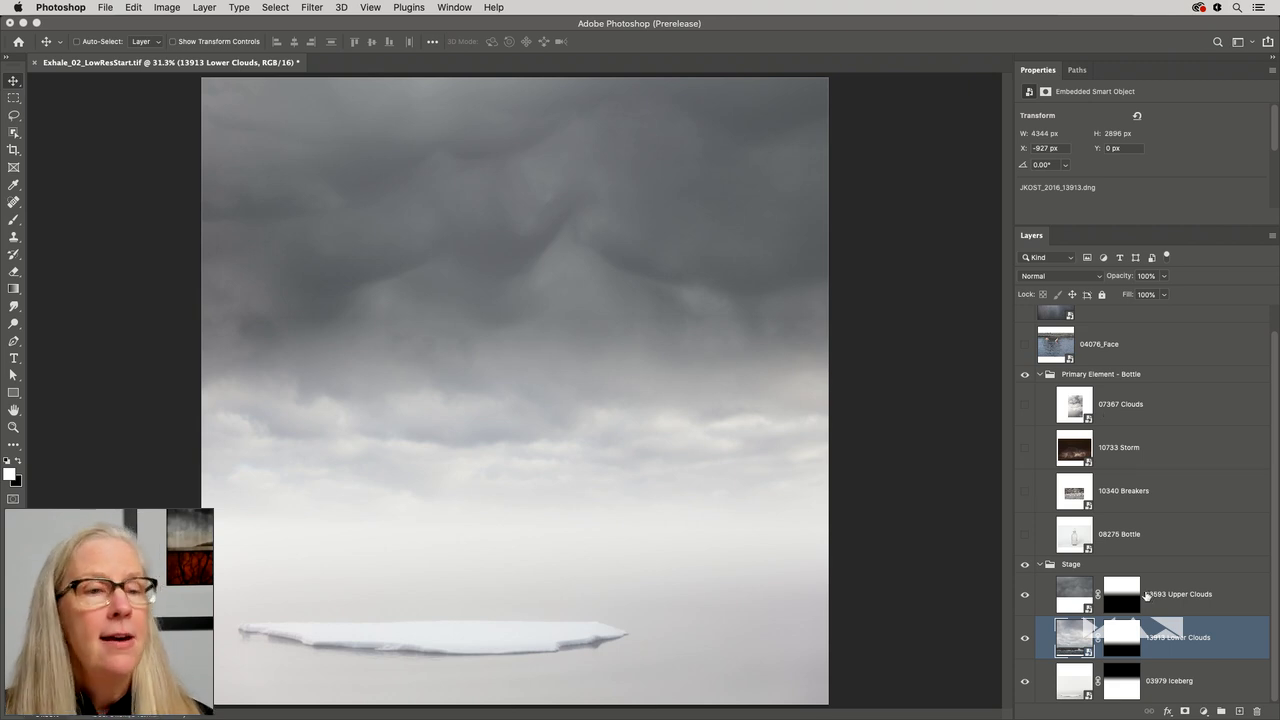
Open the contents of the 13593 Upper Clouds smart object for inspection and close them unedited.
double_click(1073, 595)
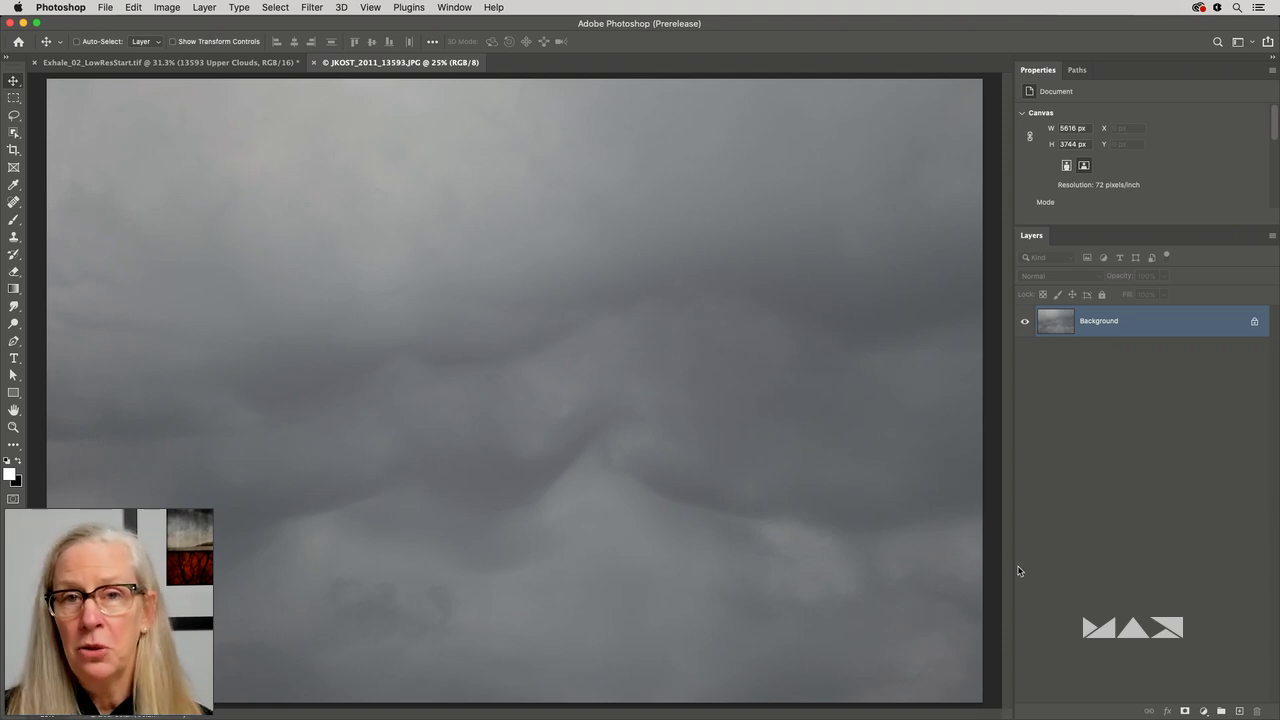
left_click(314, 63)
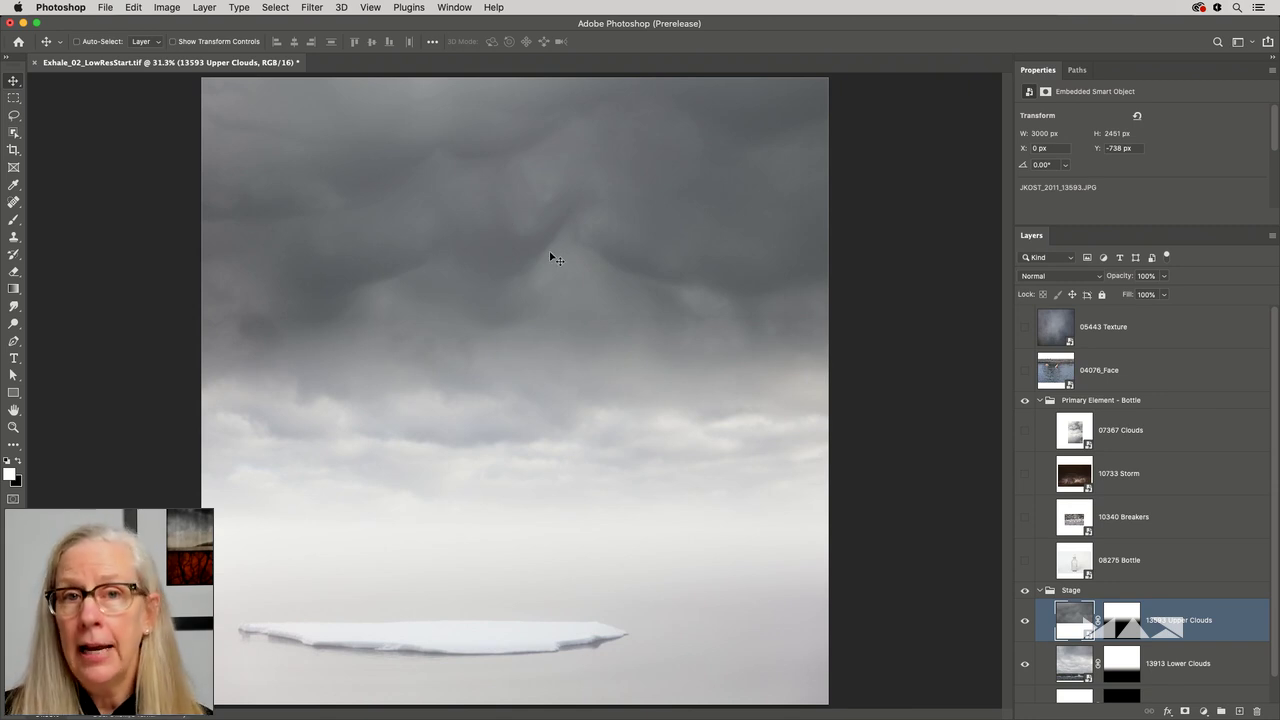
Add a Curves adjustment layer above the upper clouds and pull the RGB curve's midtones down to darken the image.
left_click(1203, 711)
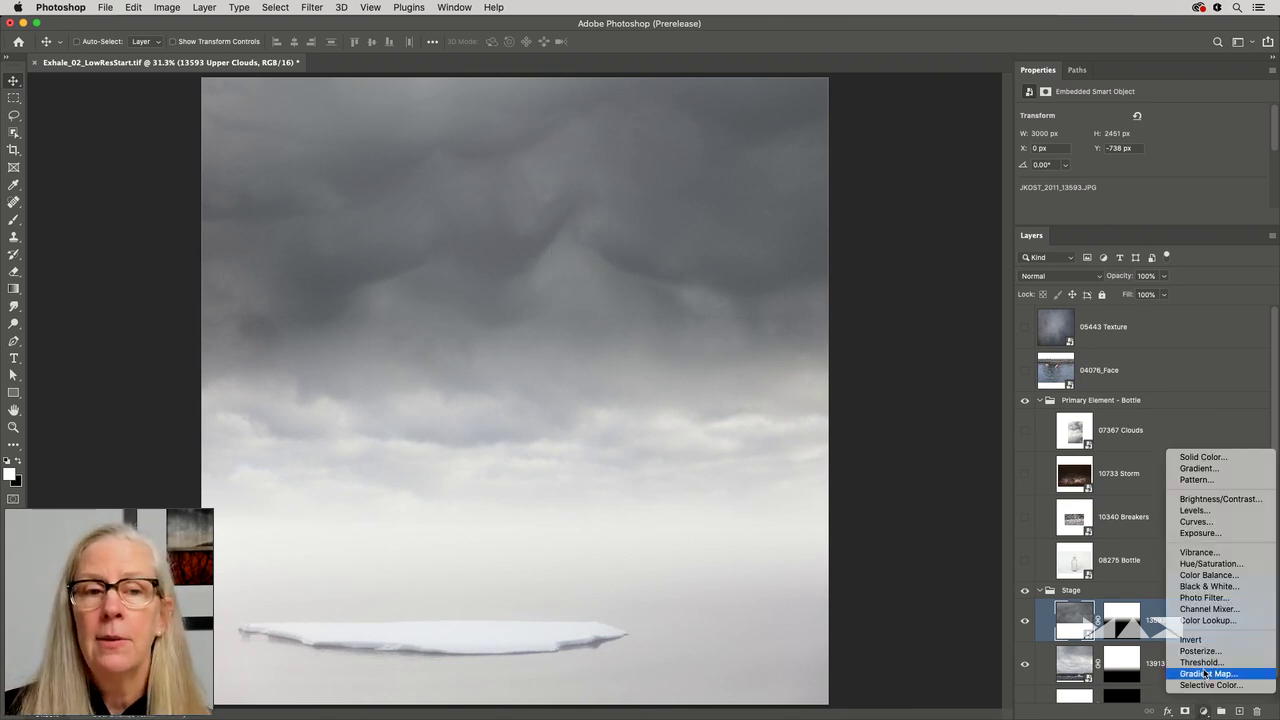
left_click(1209, 522)
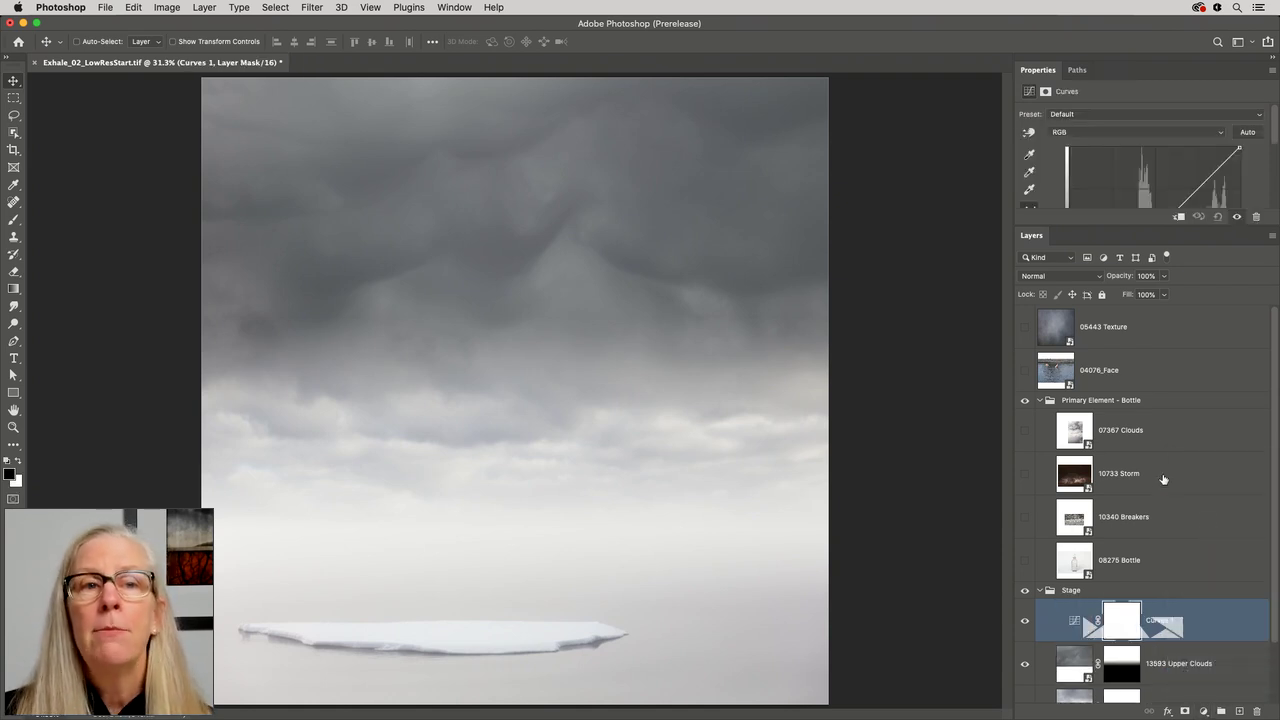
left_click_drag(1132, 225, 1132, 354)
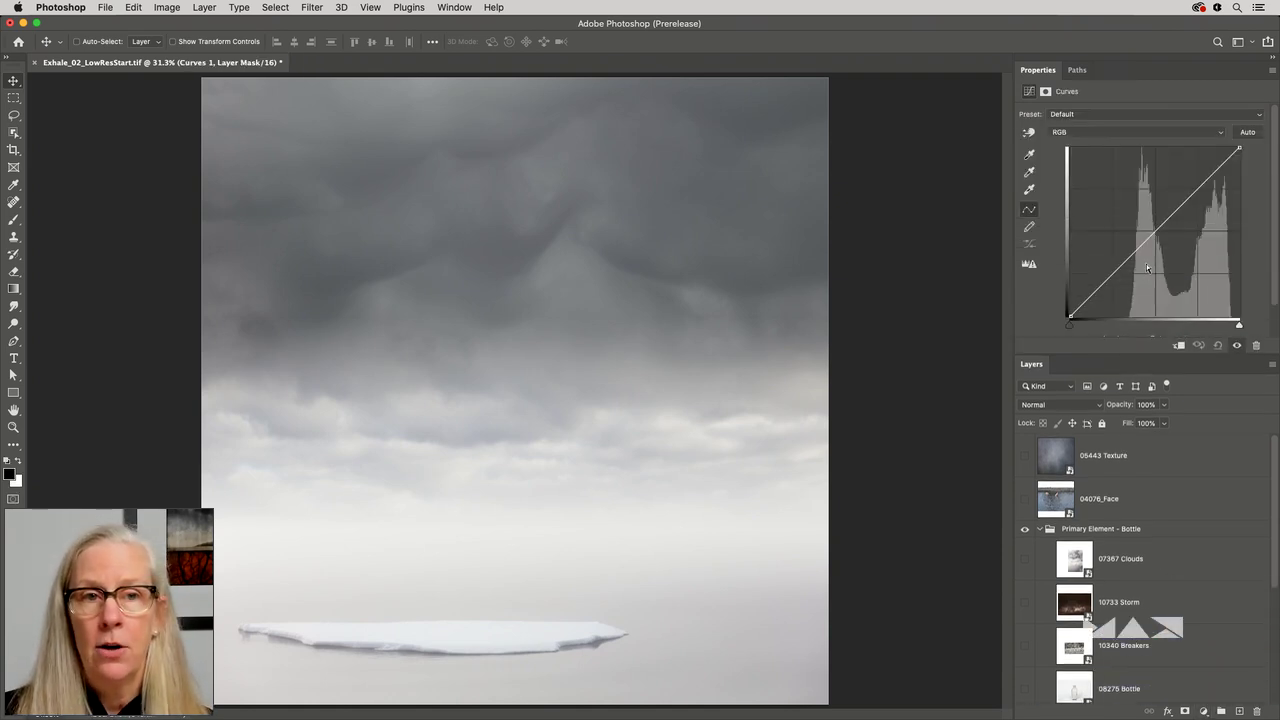
left_click_drag(1152, 228, 1160, 253)
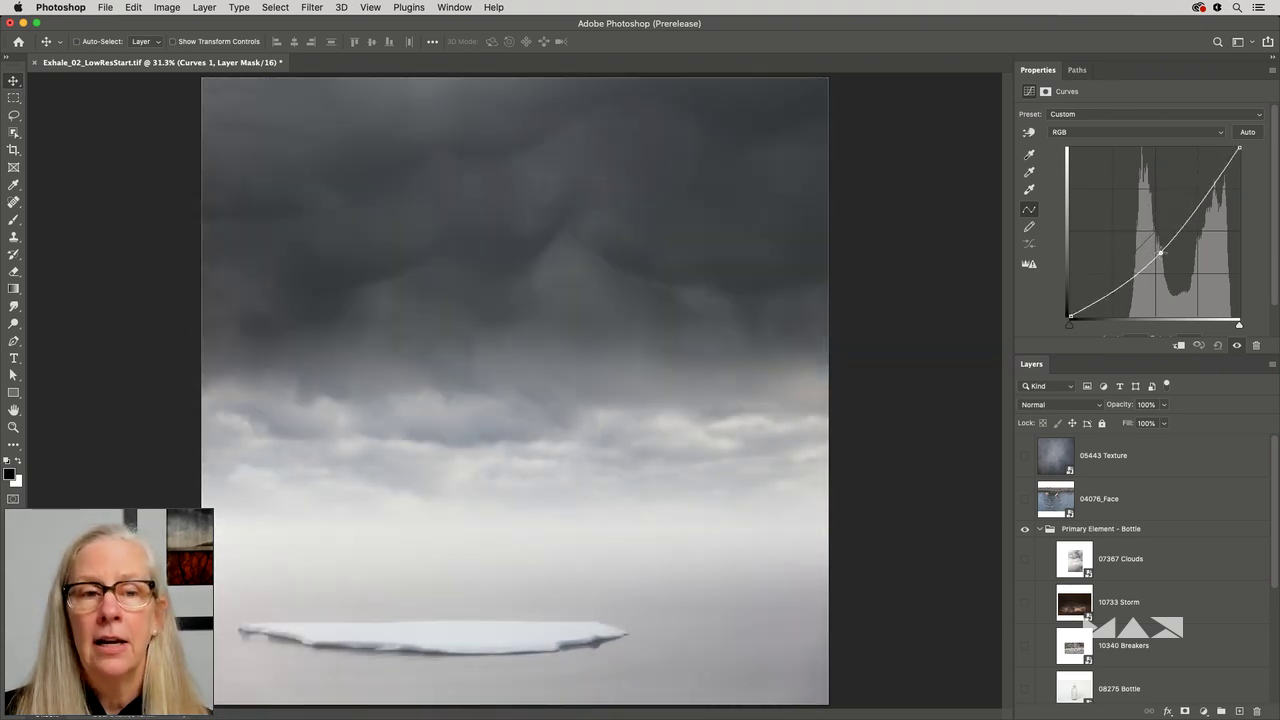
Clip the Curves adjustment to the upper clouds layer and raise its RGB midtones to lighten those clouds.
scroll(1162, 511, "down", 5)
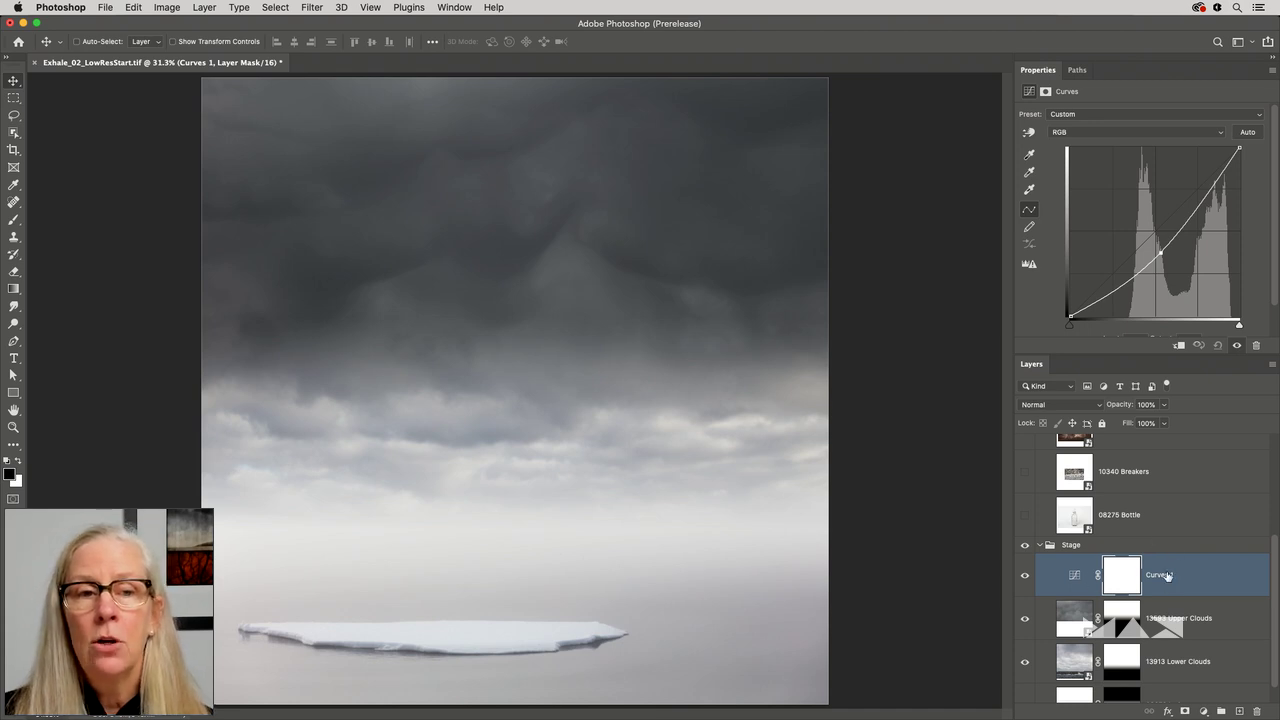
left_click(204, 8)
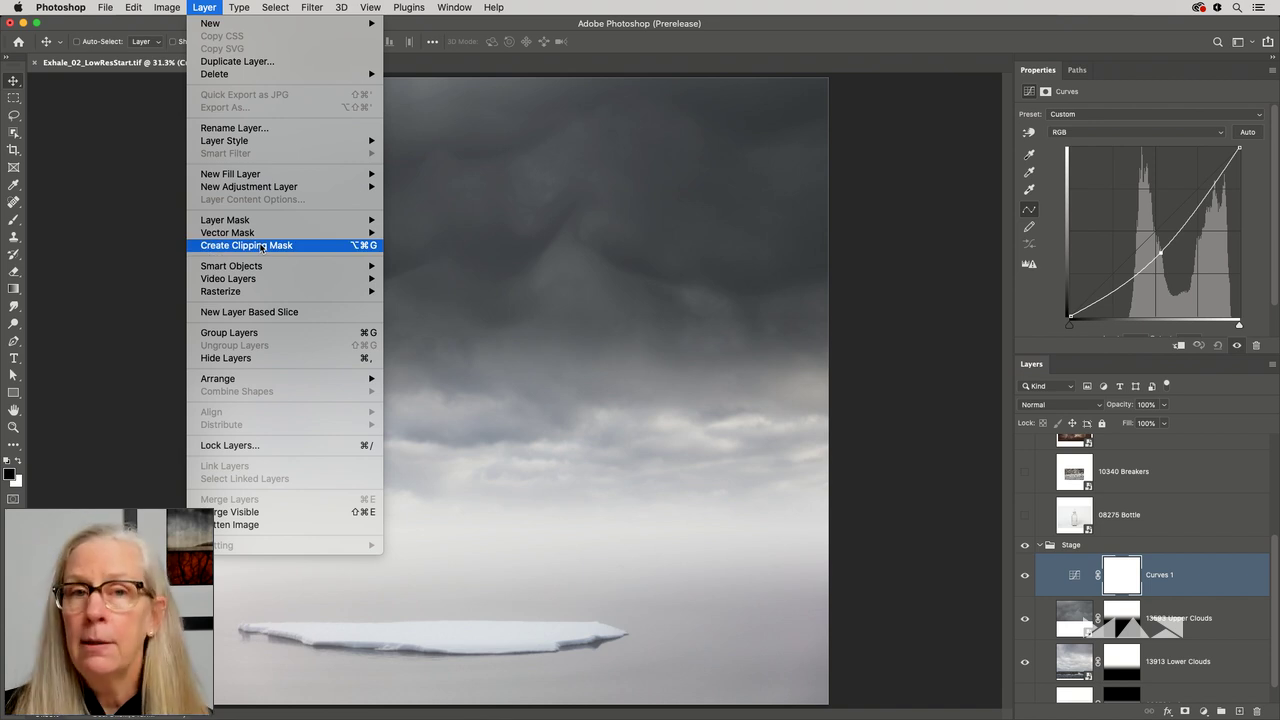
left_click(535, 250)
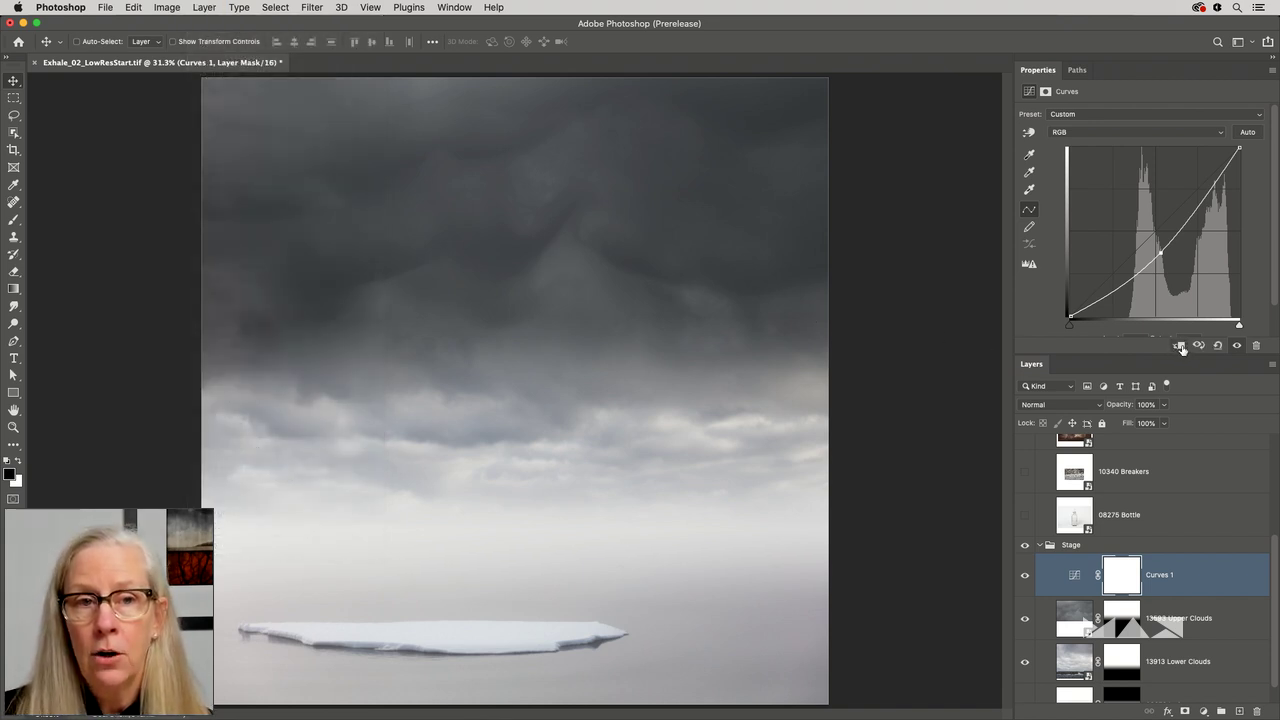
left_click(1179, 346)
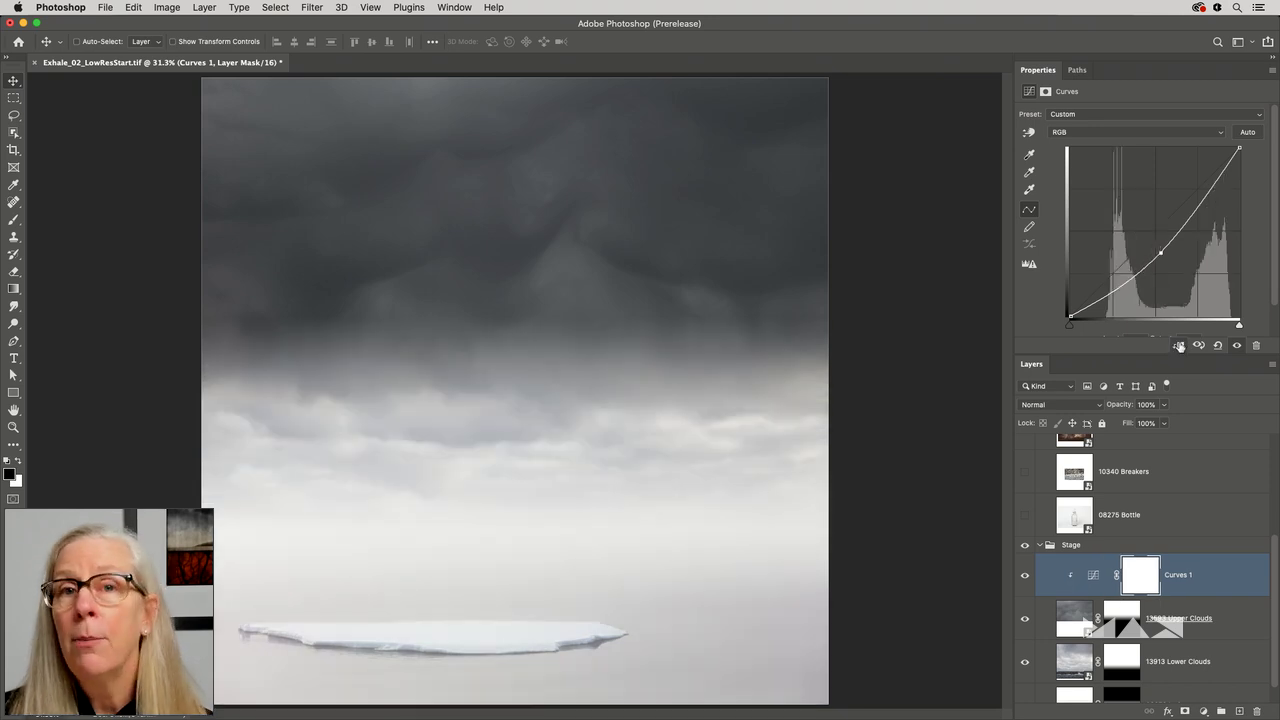
left_click_drag(1157, 251, 1152, 215)
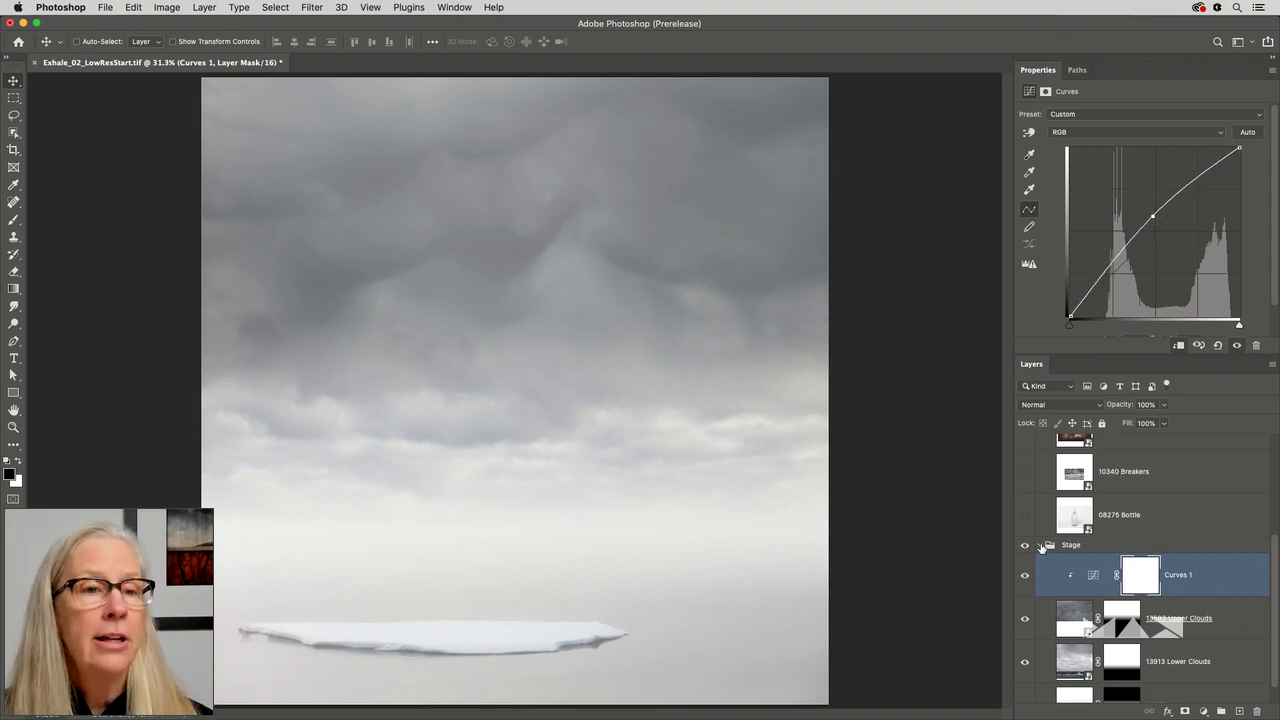
Collapse the Stage group and select the bottle with Select Subject on the revealed 08275 Bottle layer.
left_click(1040, 545)
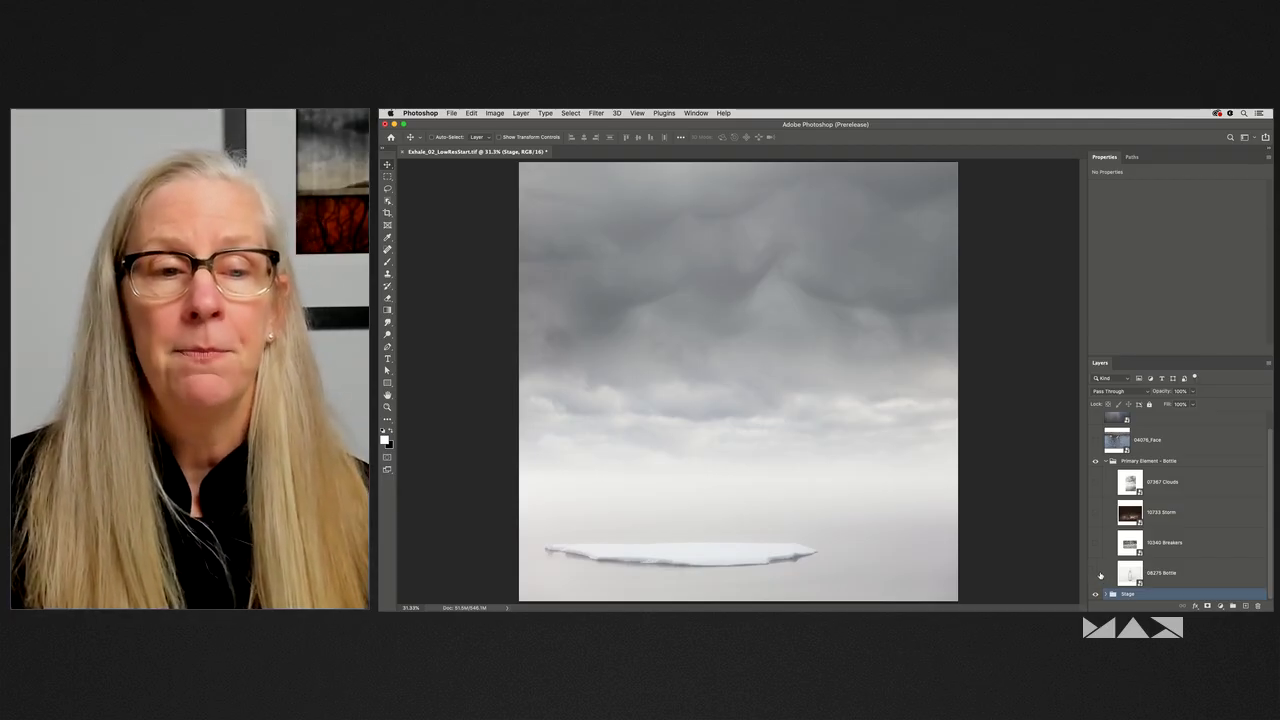
left_click(1095, 574)
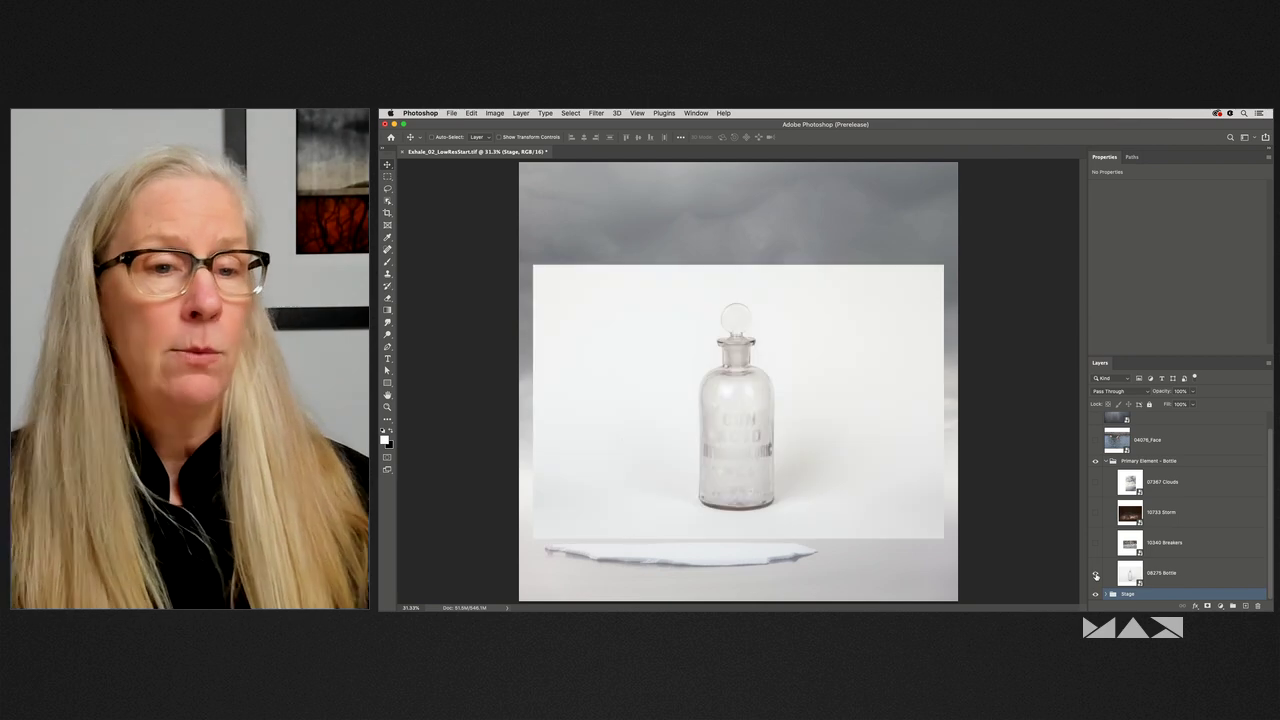
left_click(1168, 573)
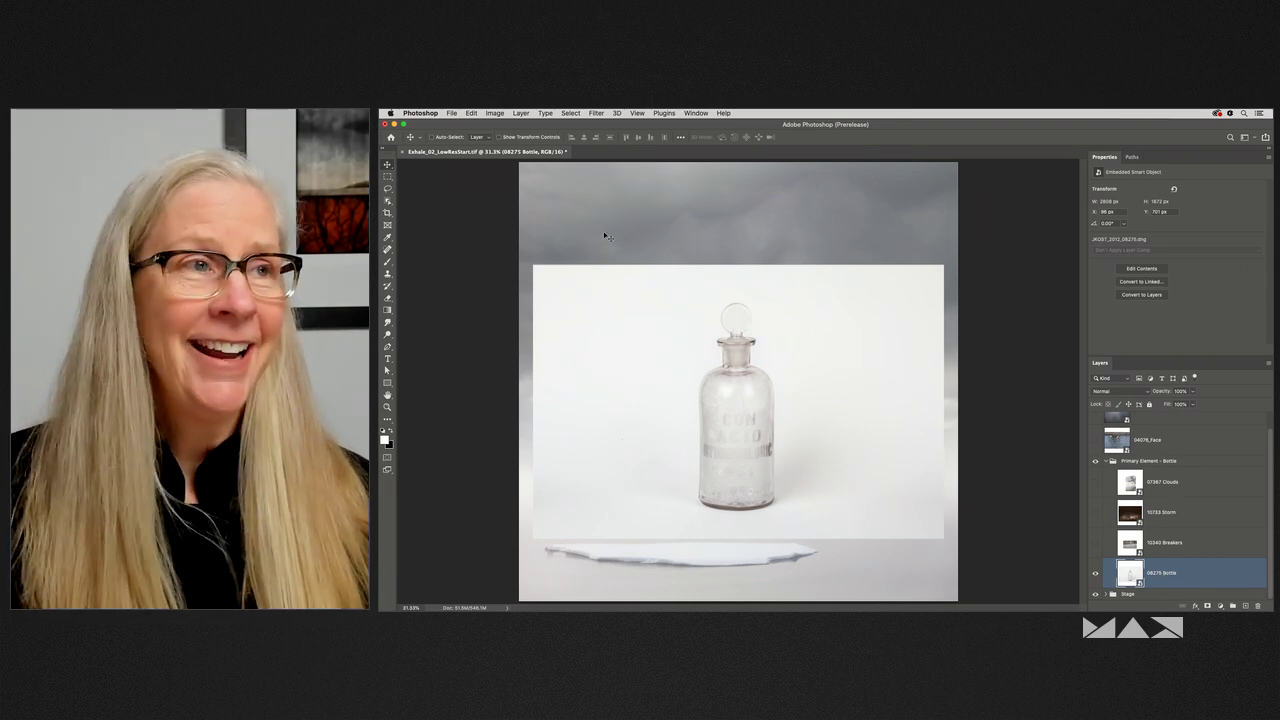
left_click(571, 113)
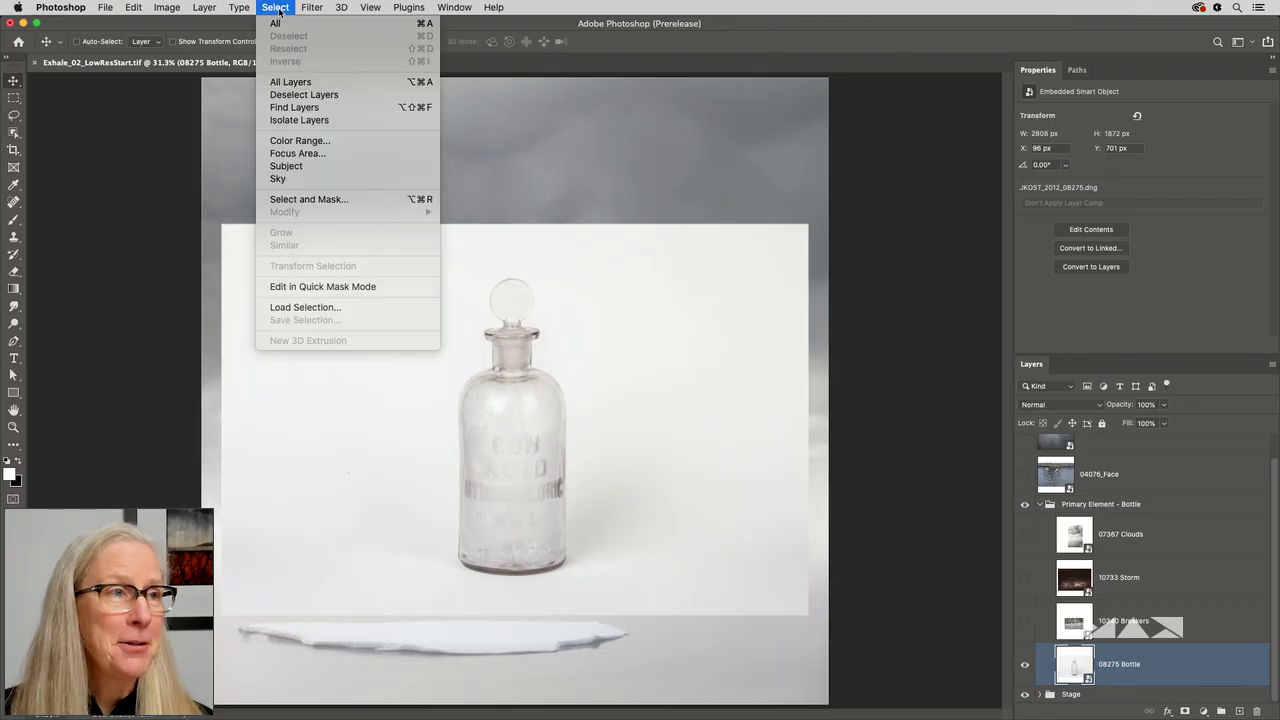
left_click(320, 167)
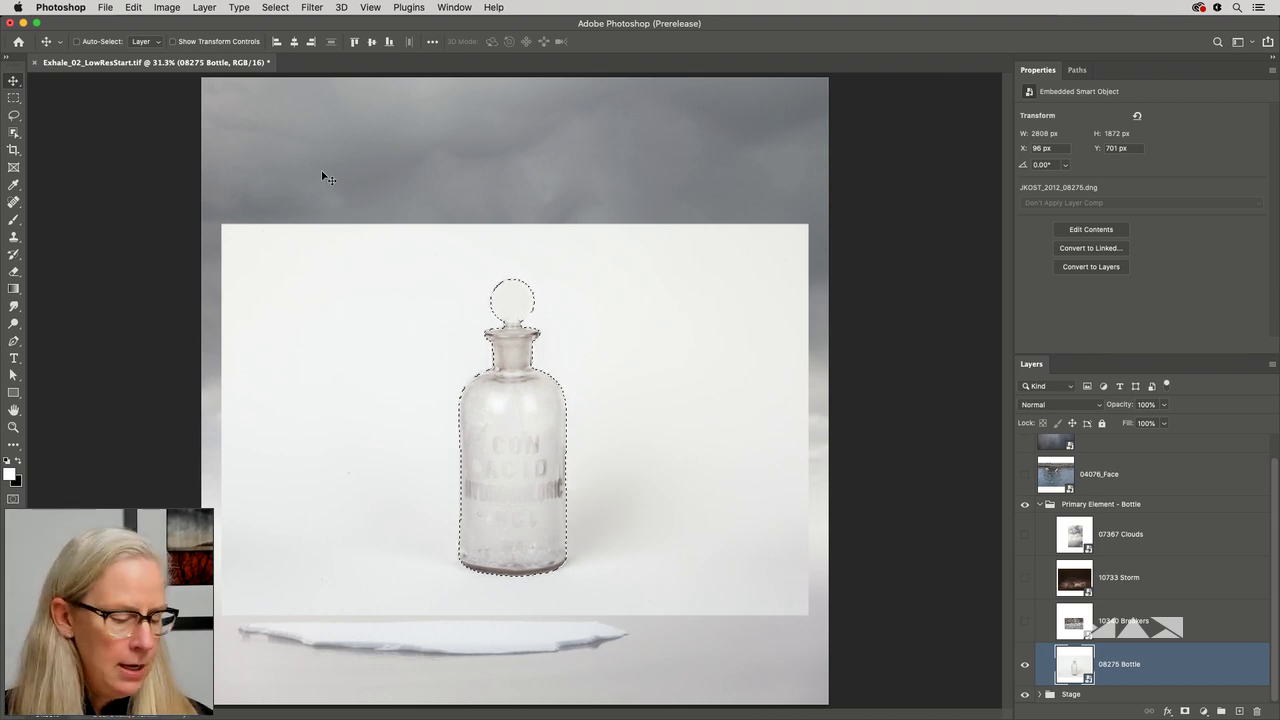
Refine the bottle selection along its left shoulder and side with the Lasso tool, subtracting and adding small areas to match the glass edge.
key("super+t")
key("super+1")
key("Escape")
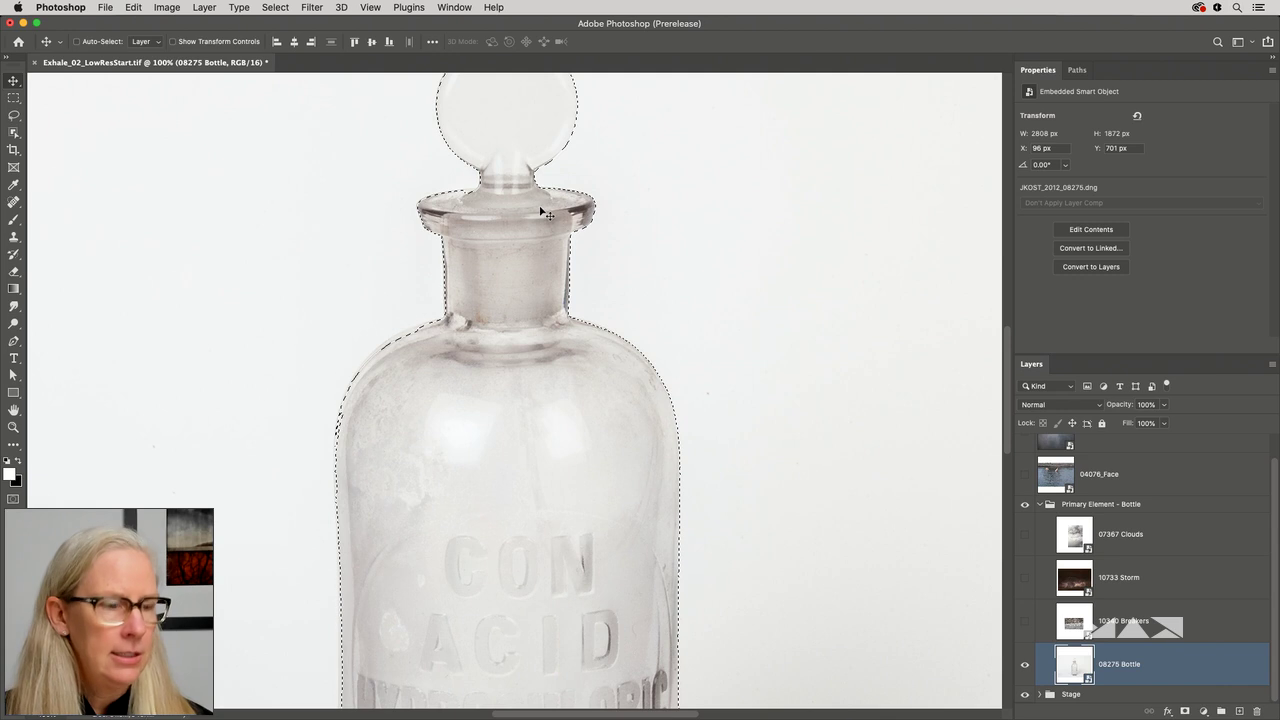
key("l")
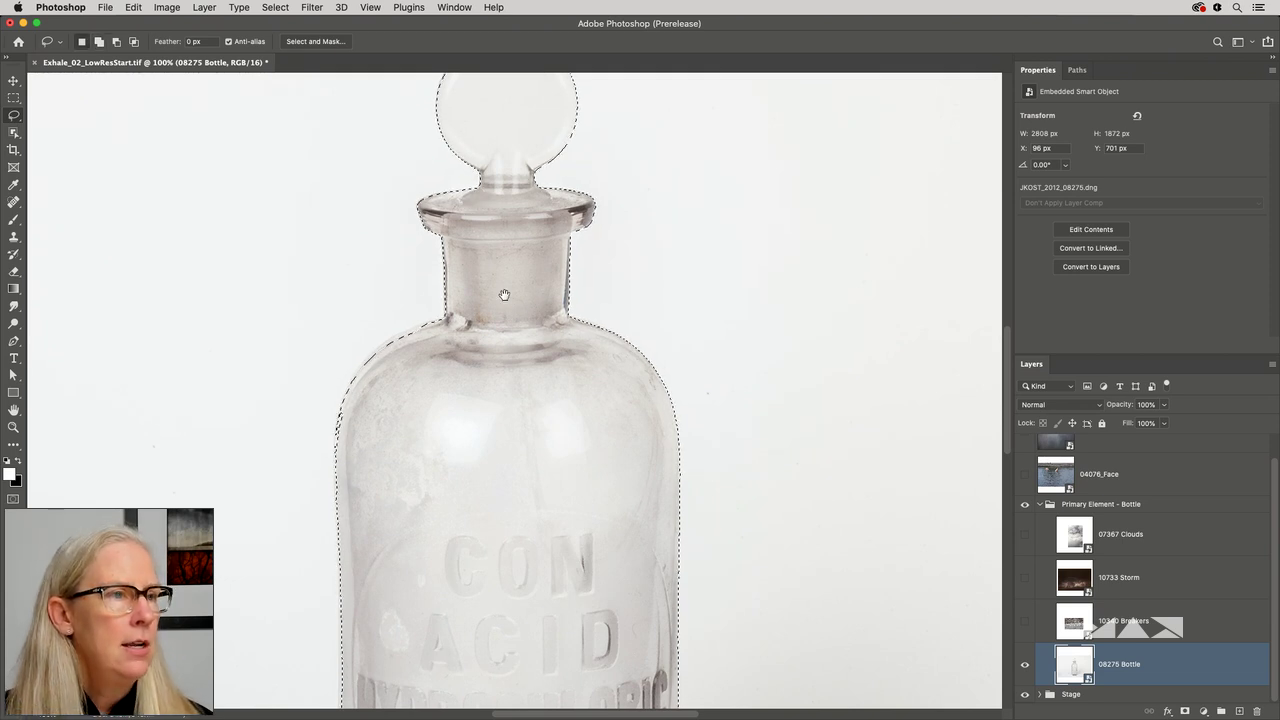
scroll(490, 280, "down", 3)
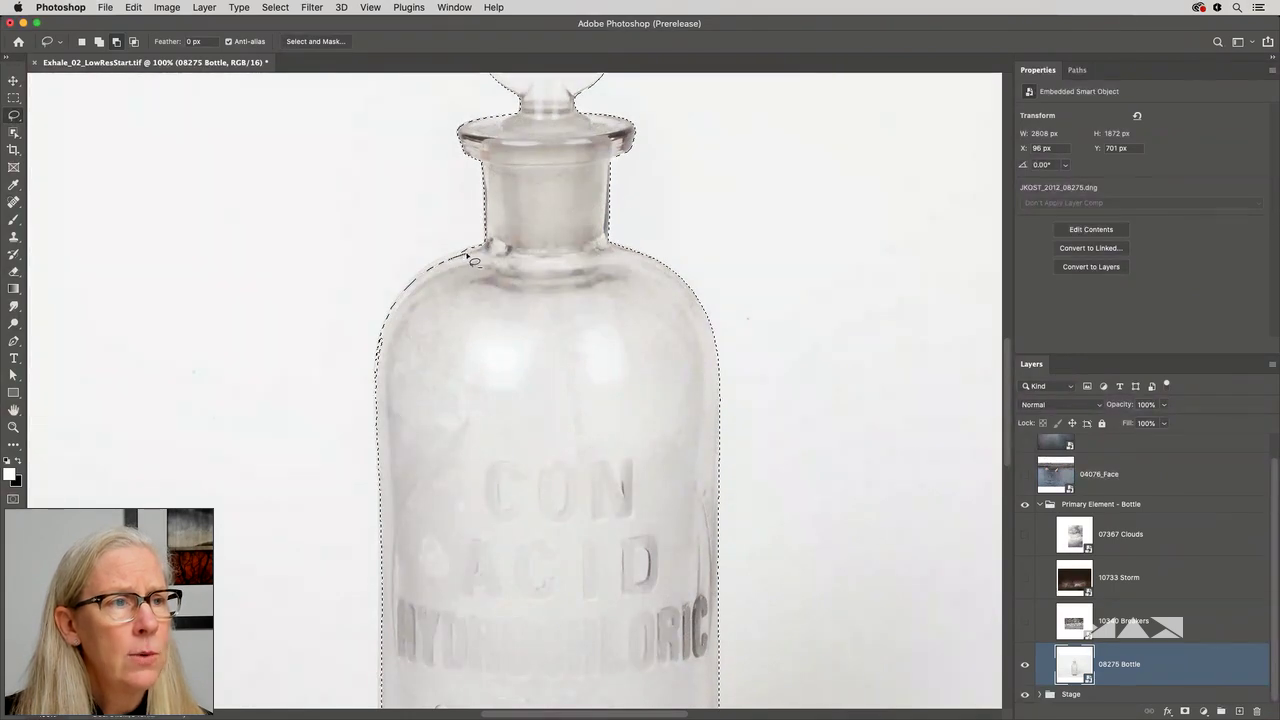
mouse_move(476, 259)
left_mouse_down()
mouse_move(443, 243)
mouse_move(460, 262)
left_mouse_up()
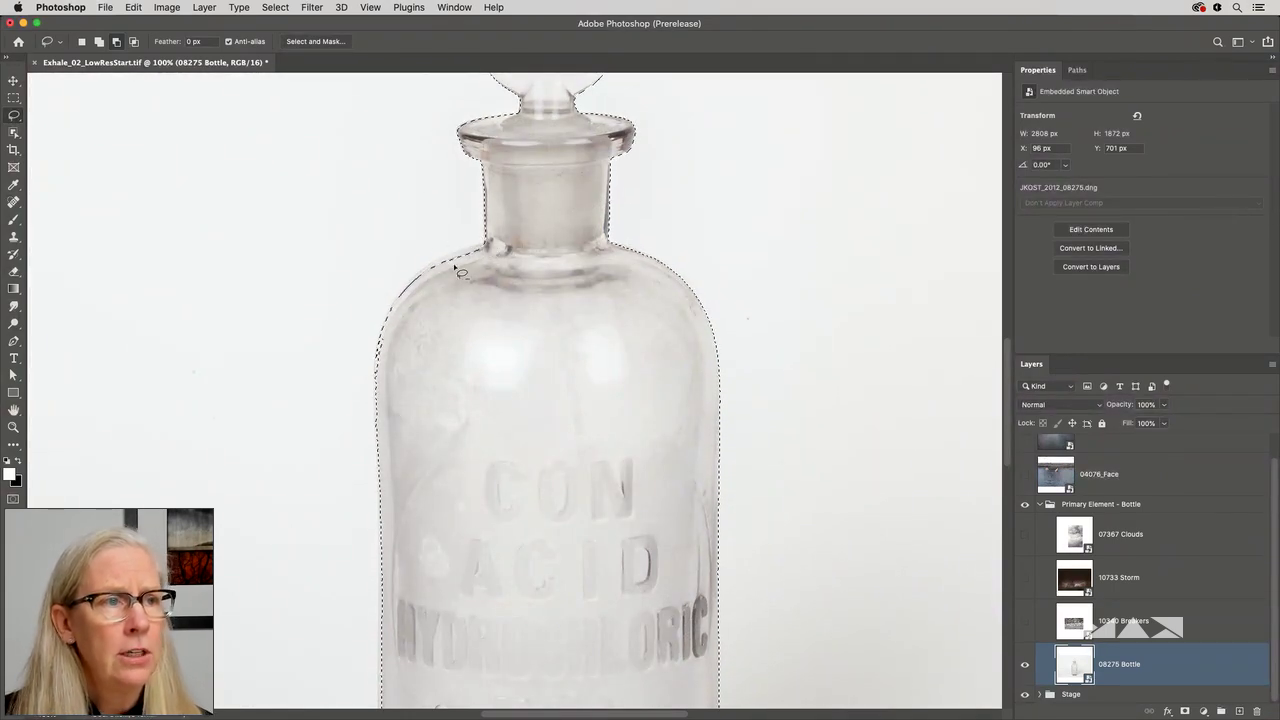
left_click_drag(491, 400, 493, 342)
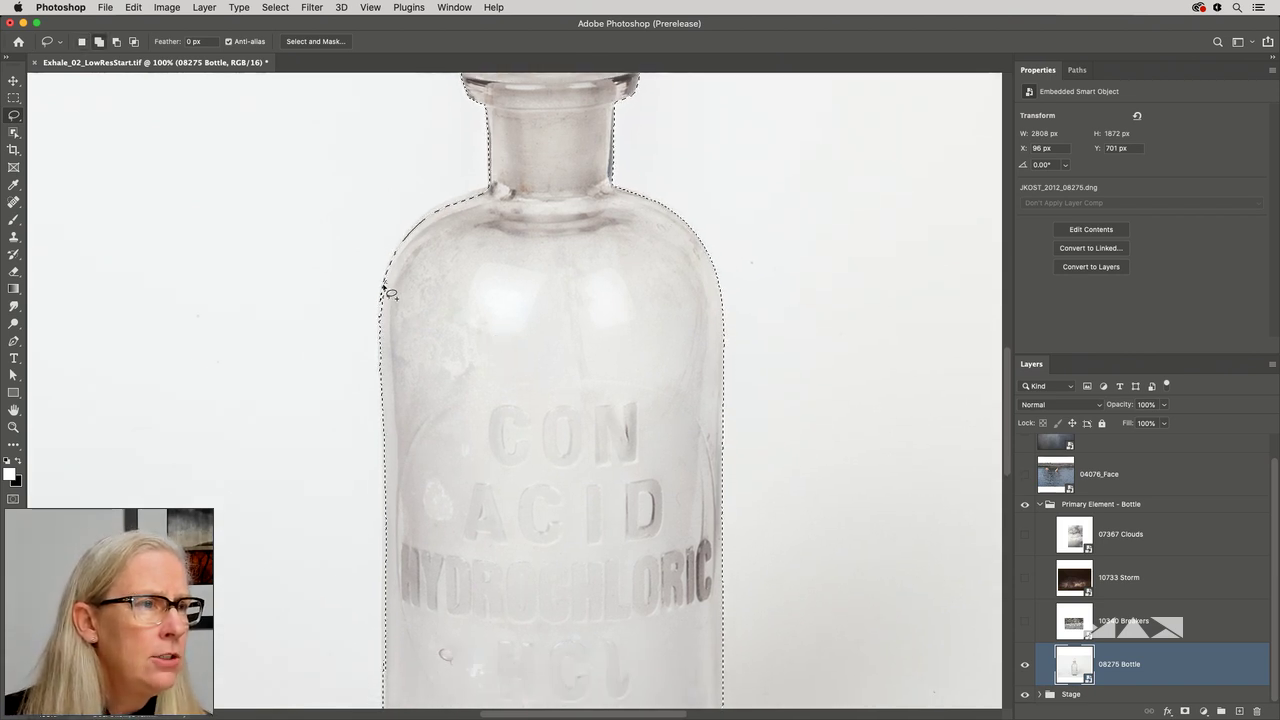
mouse_move(386, 314)
left_mouse_down()
mouse_move(386, 332)
mouse_move(403, 286)
mouse_move(384, 282)
left_mouse_up()
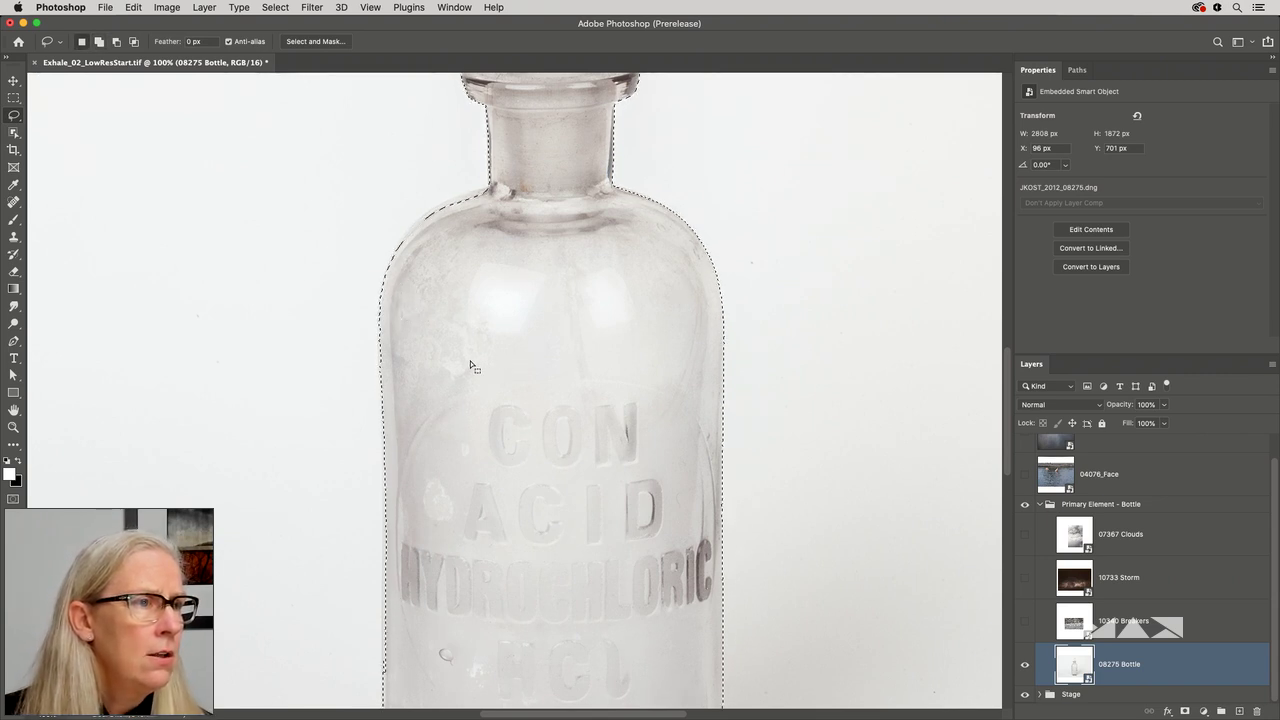
scroll(443, 366, "down", 5)
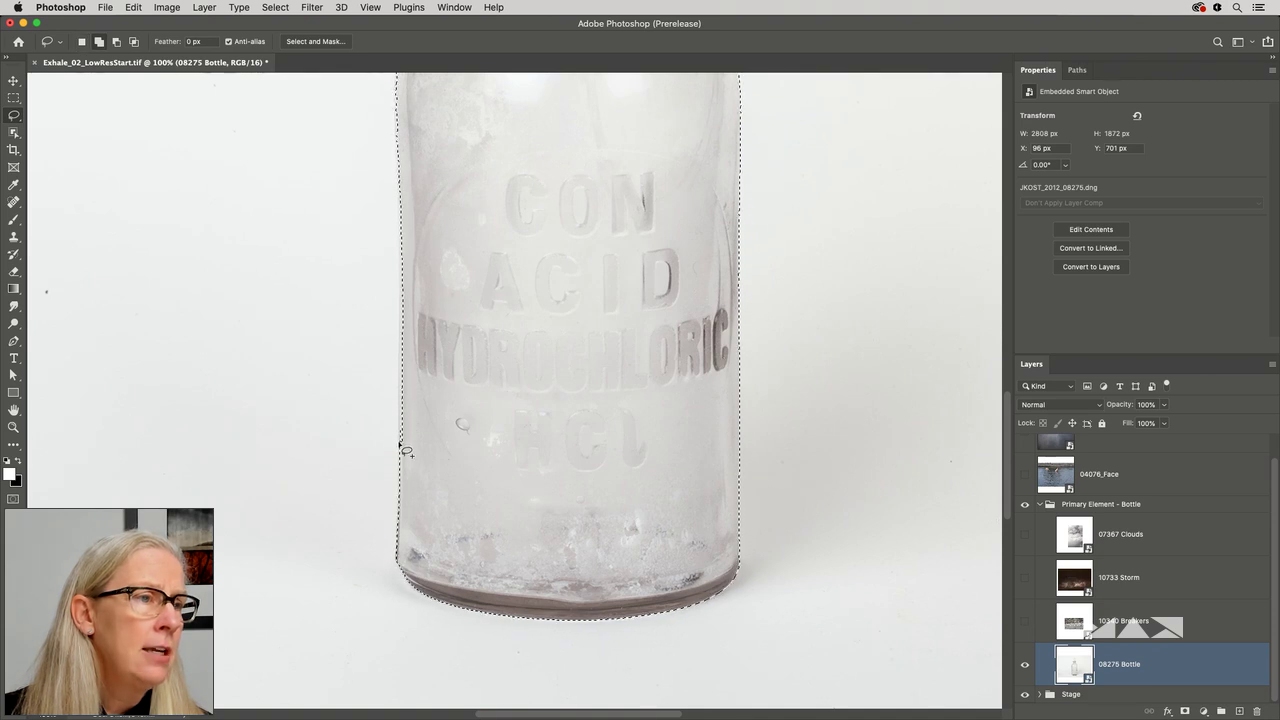
left_click_drag(412, 447, 438, 420)
left_click_drag(441, 341, 404, 240)
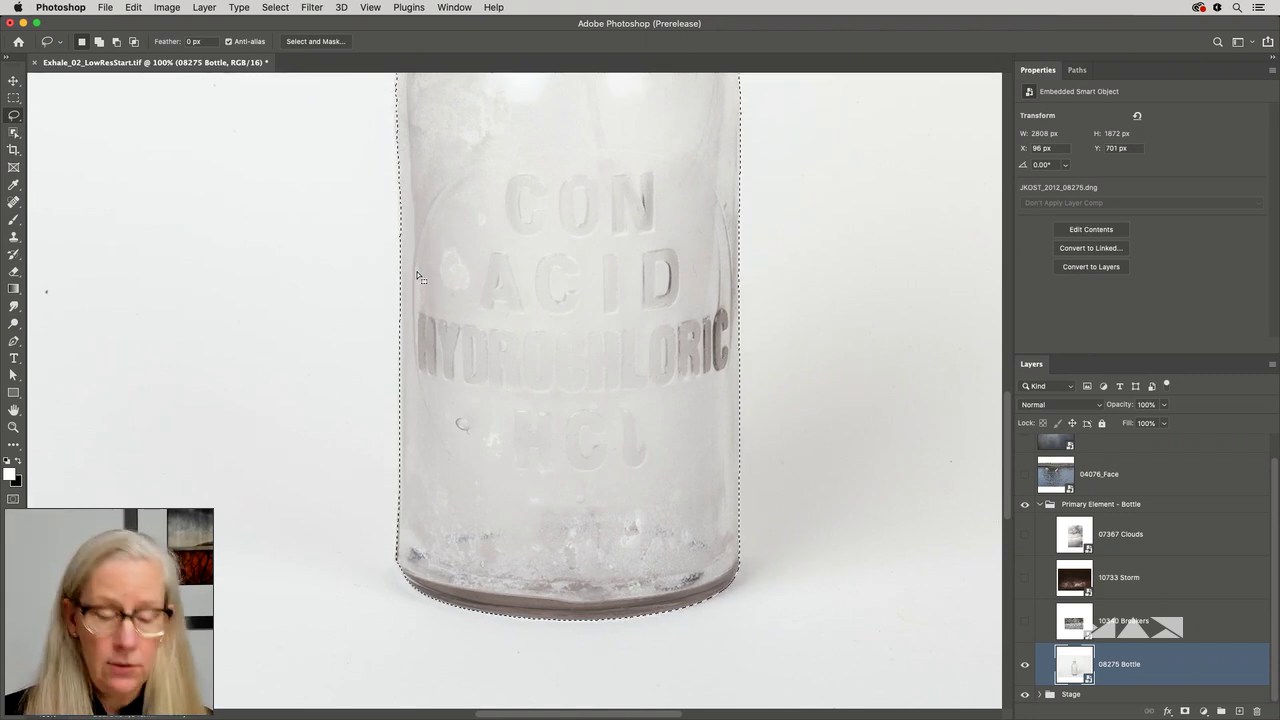
Mask the 08275 Bottle layer with the selection and move the cut-out bottle down onto the ice floe.
key("super+0")
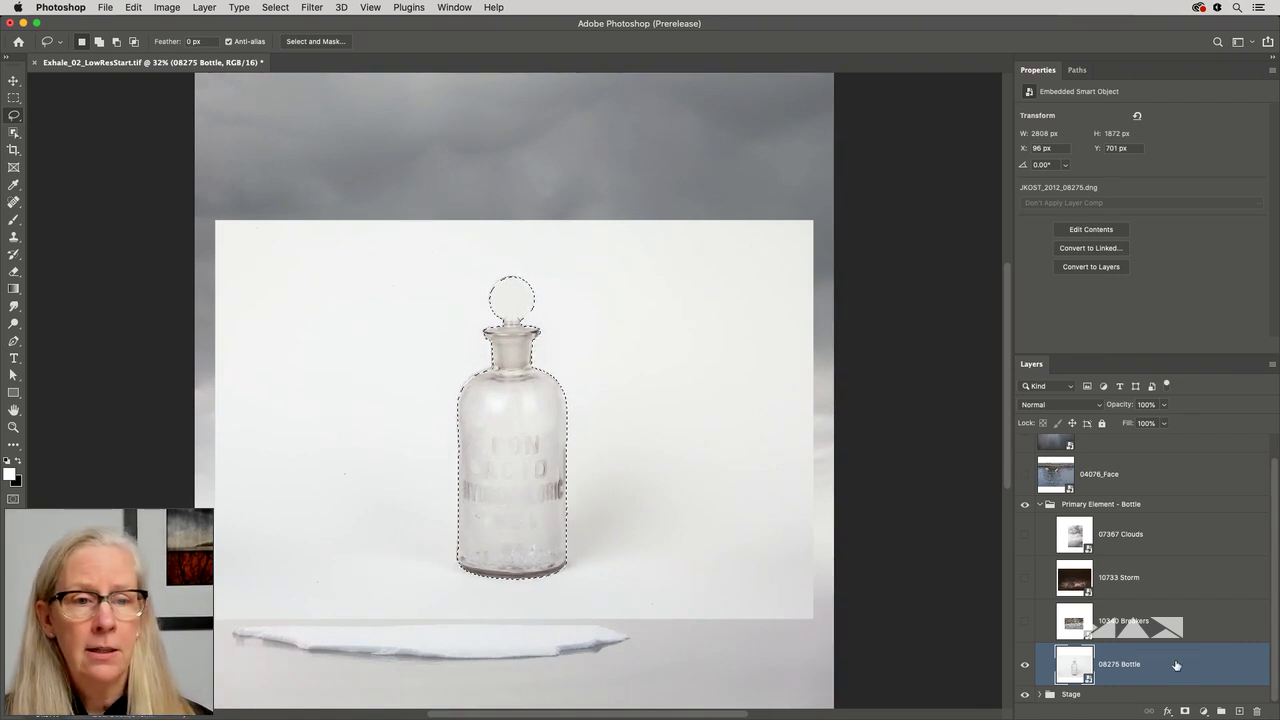
left_click(1186, 711)
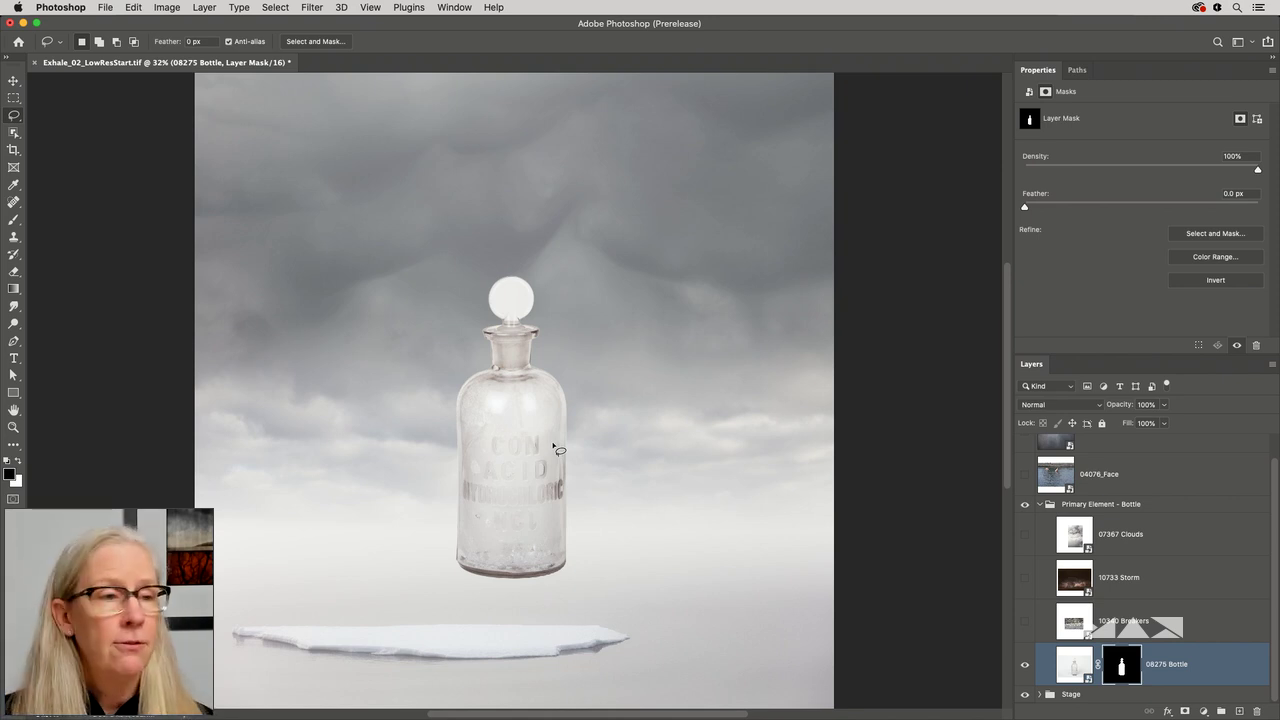
left_click_drag(503, 457, 463, 515)
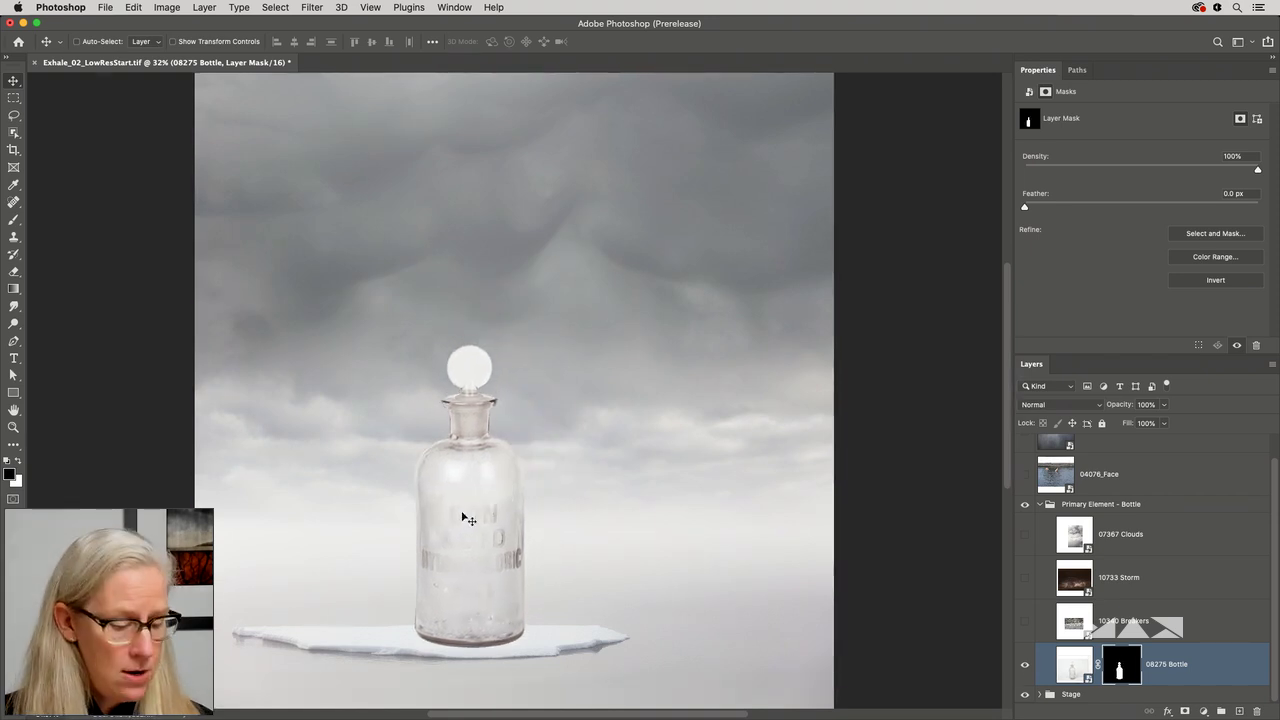
Set up a 150 px Brush at 30% opacity for the bottle's base and inspect the bottle's layer mask on its own.
key("super+1")
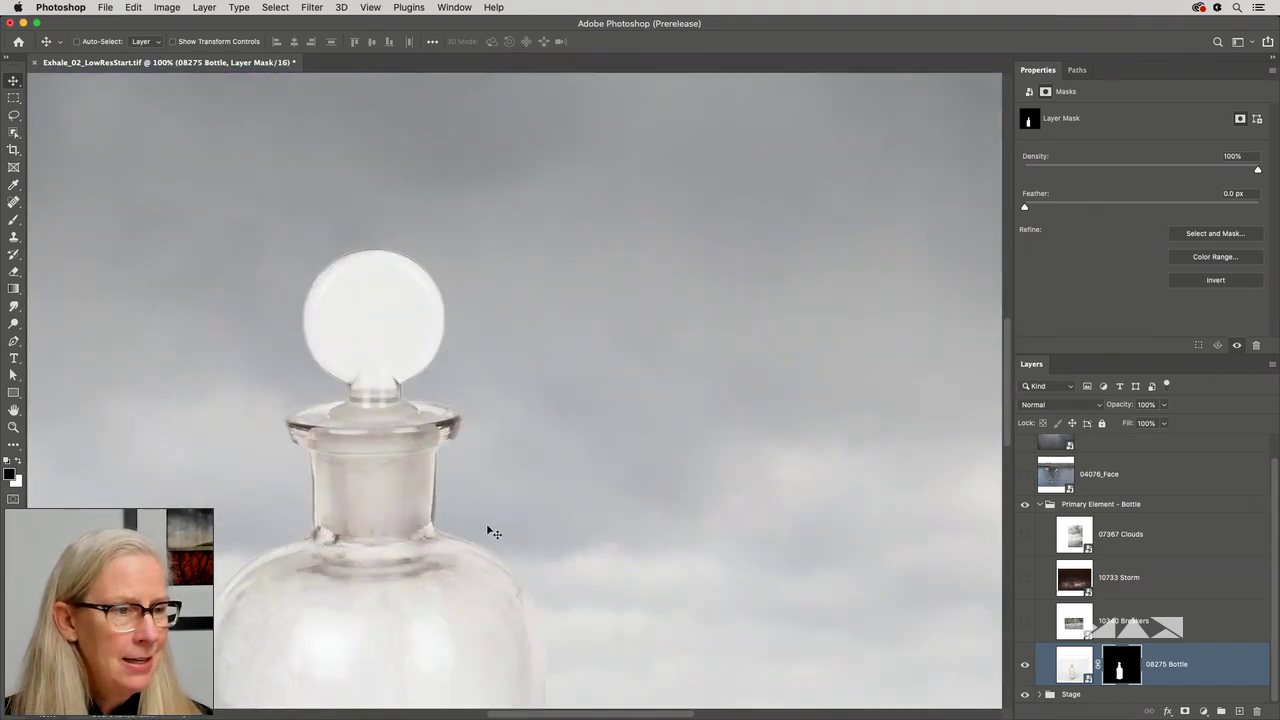
scroll(488, 523, "down", 10)
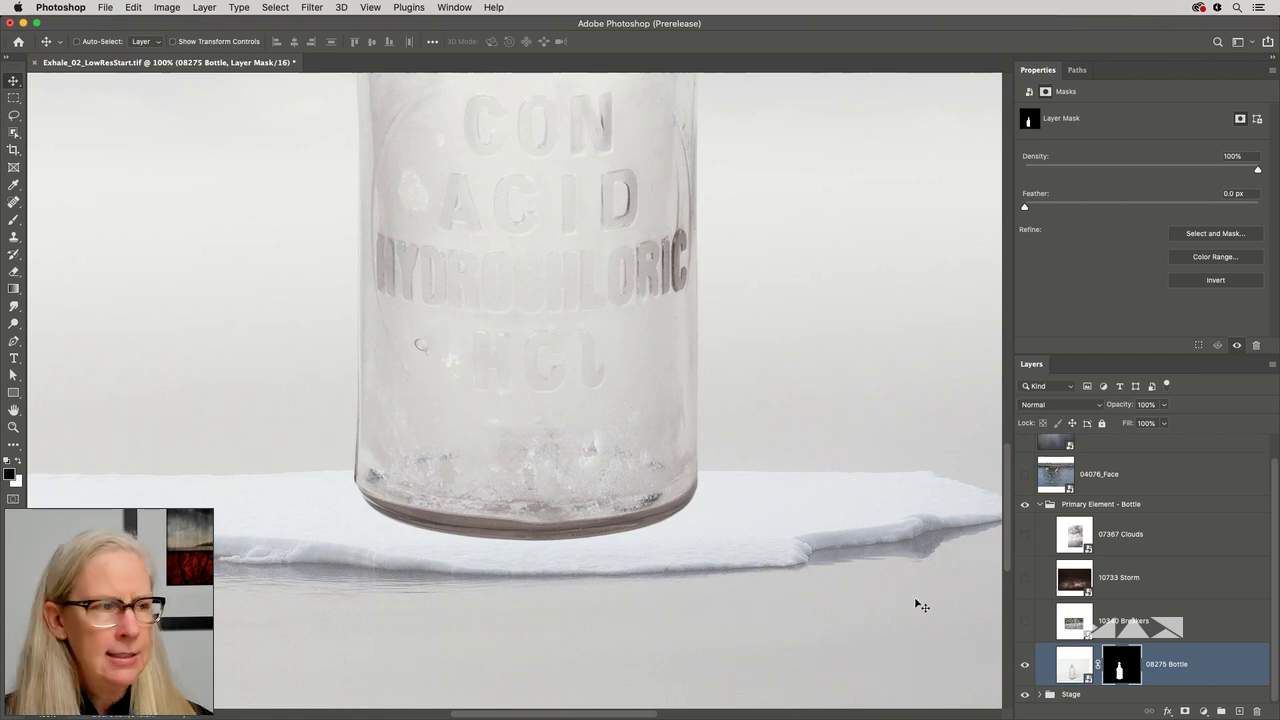
key("b")
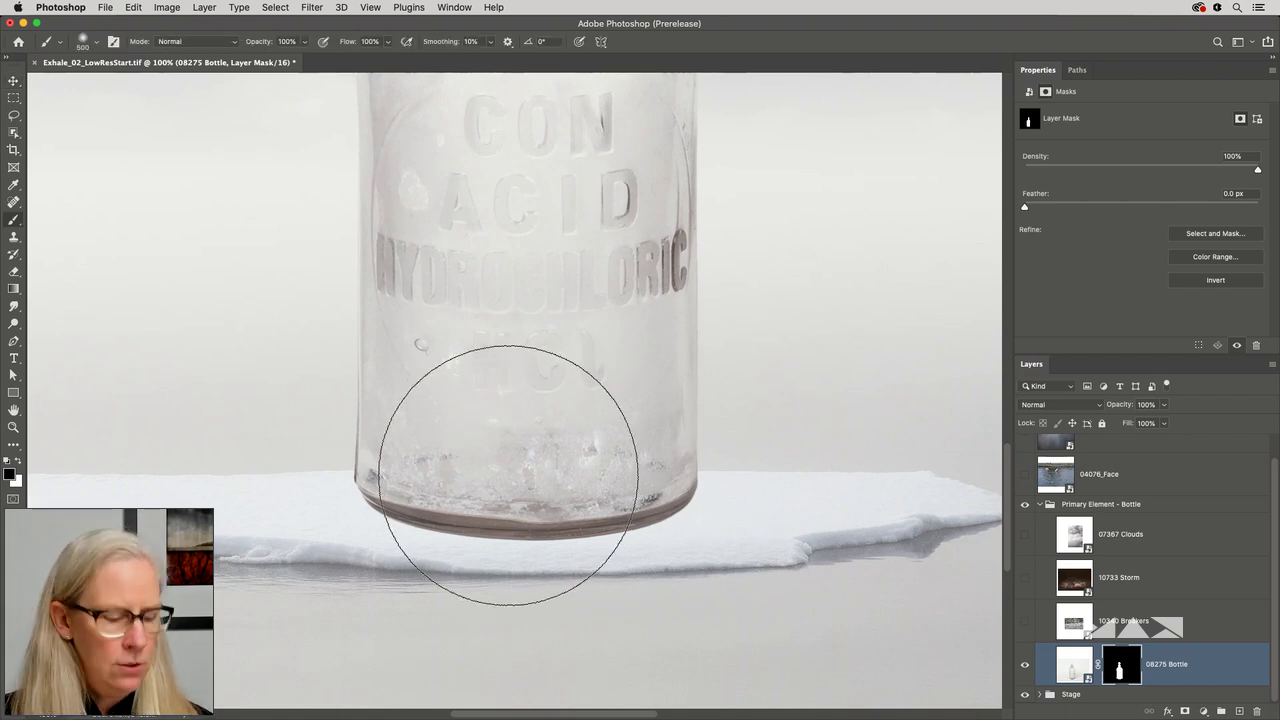
left_click_drag(520, 467, 414, 480)
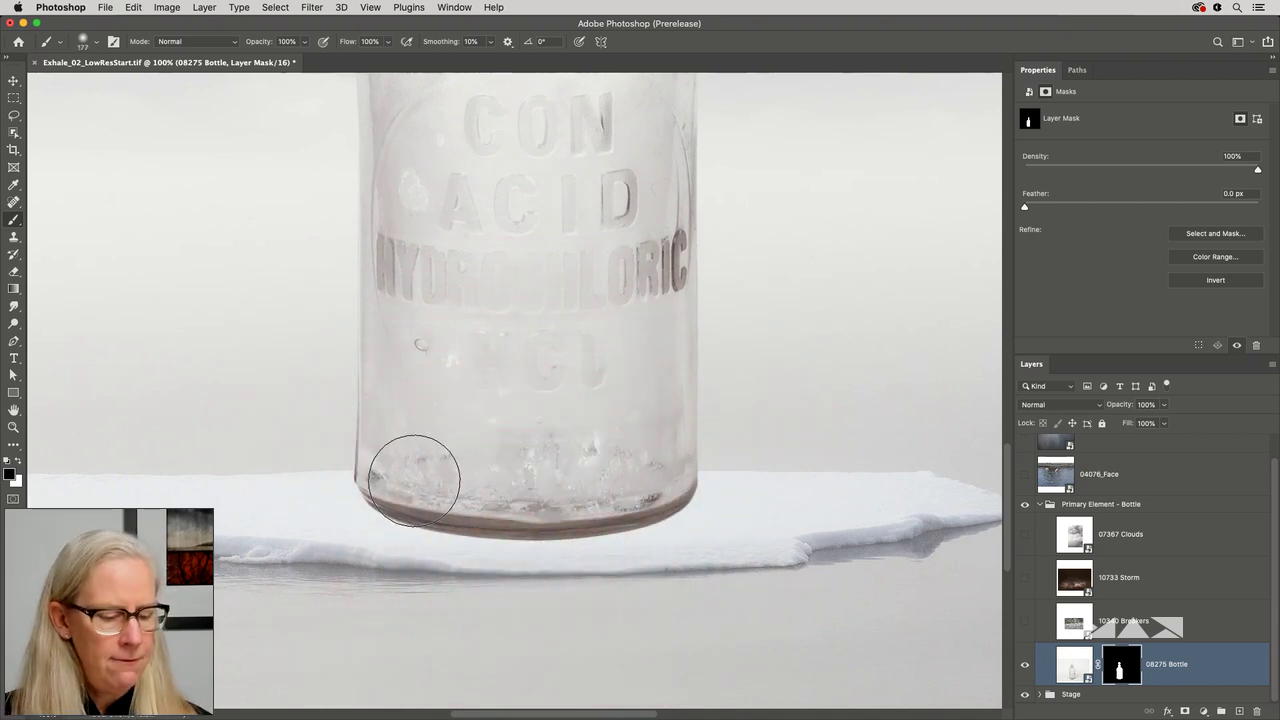
key("5")
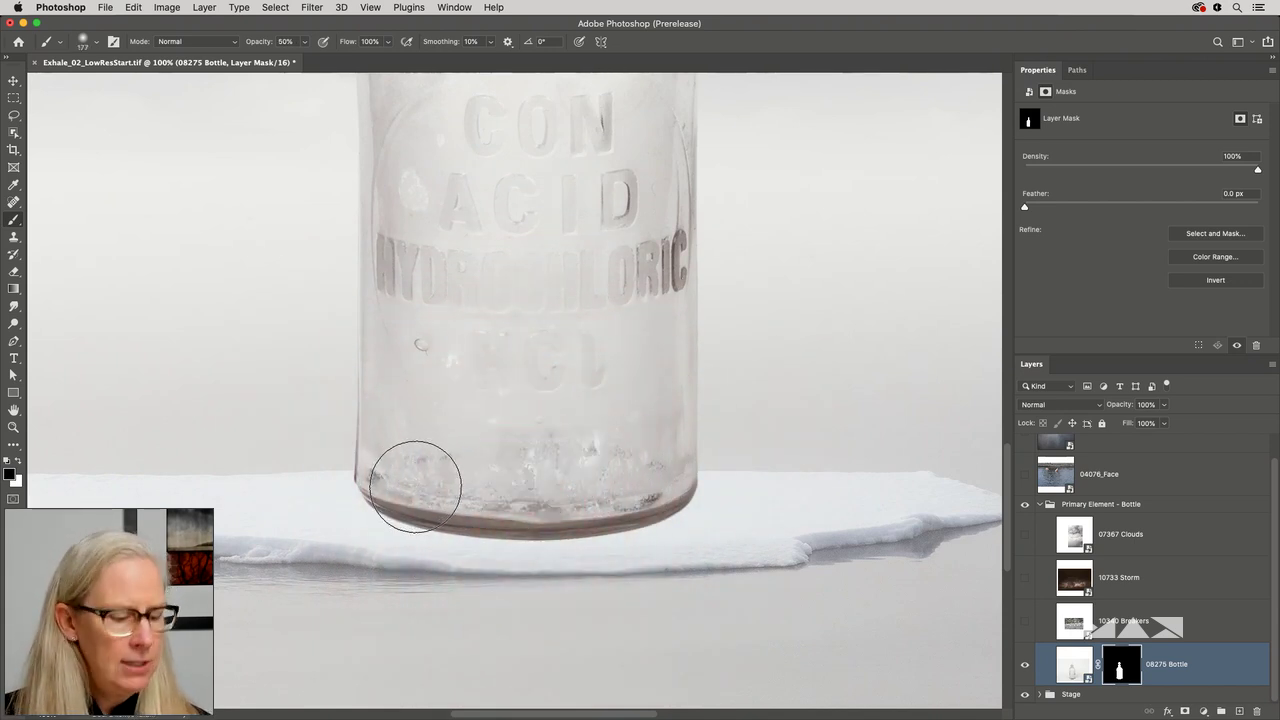
left_click_drag(415, 486, 409, 491)
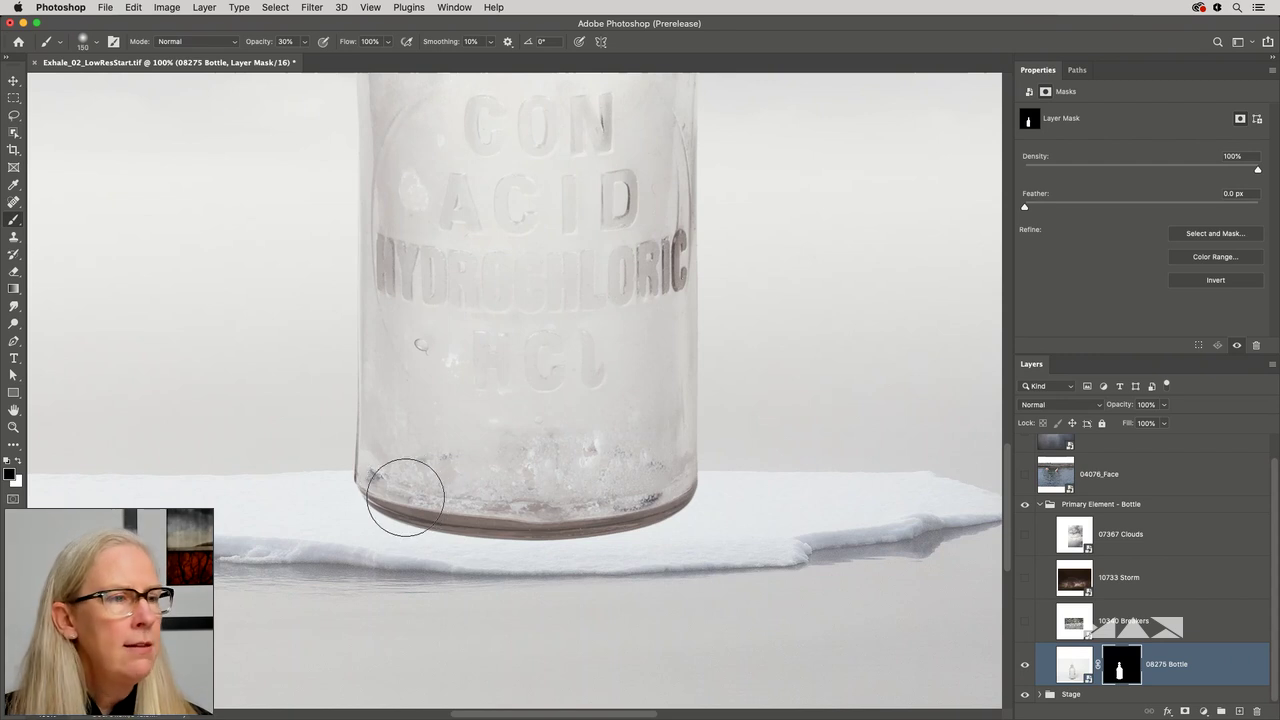
left_click(1121, 664, "alt")
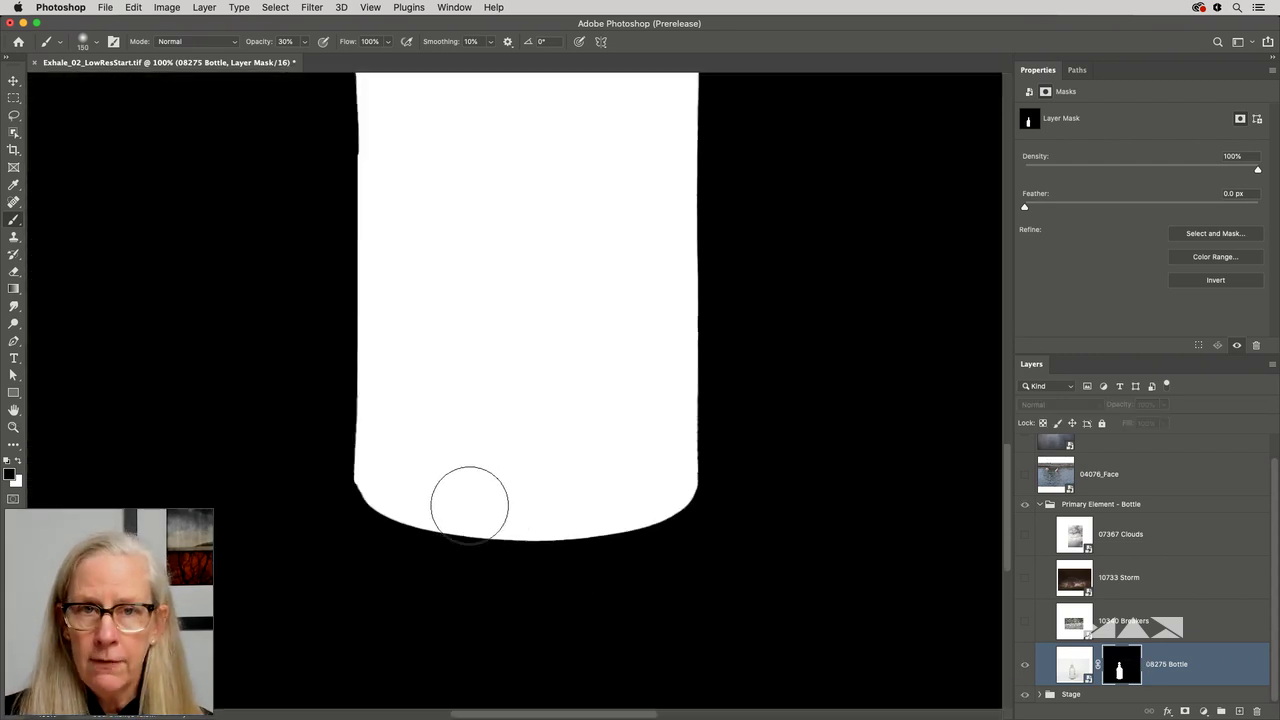
left_click(1024, 668)
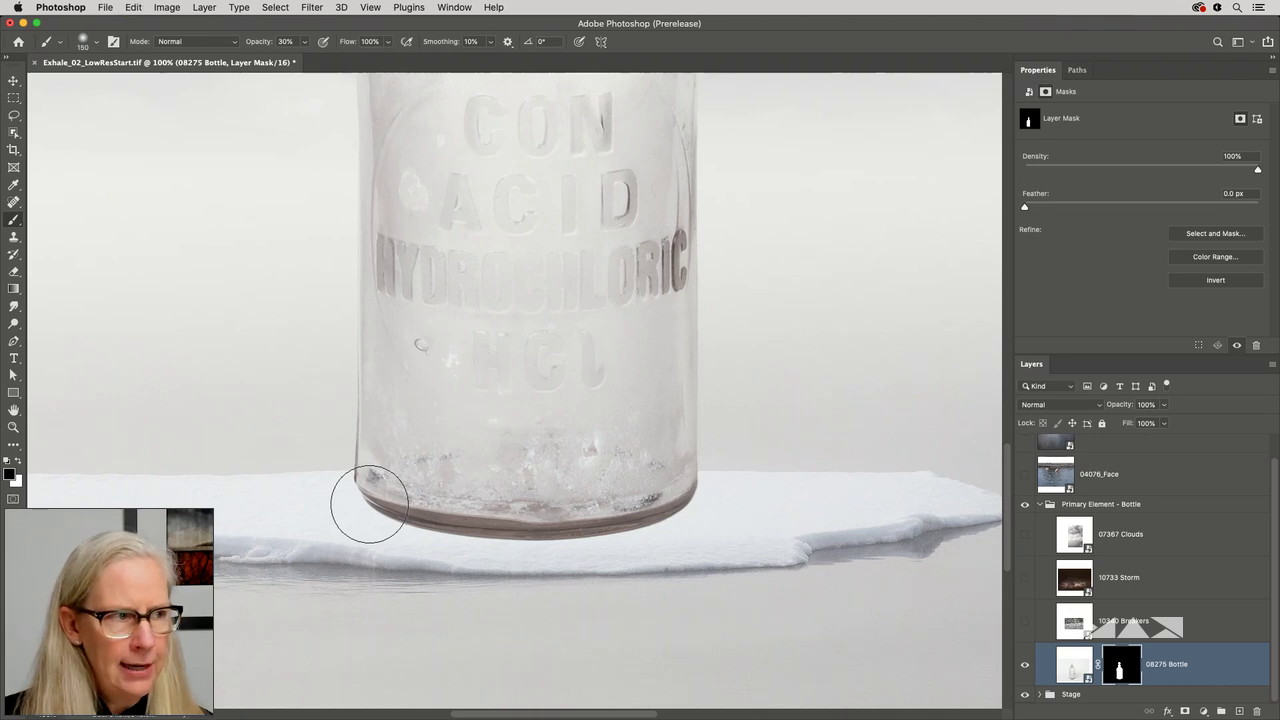
Paint white on the bottle's layer mask along its base with an 80 px brush to bring back the contact shadow.
key("x")
key("bracketleft")
key("bracketleft")
key("bracketleft")
key("bracketleft")
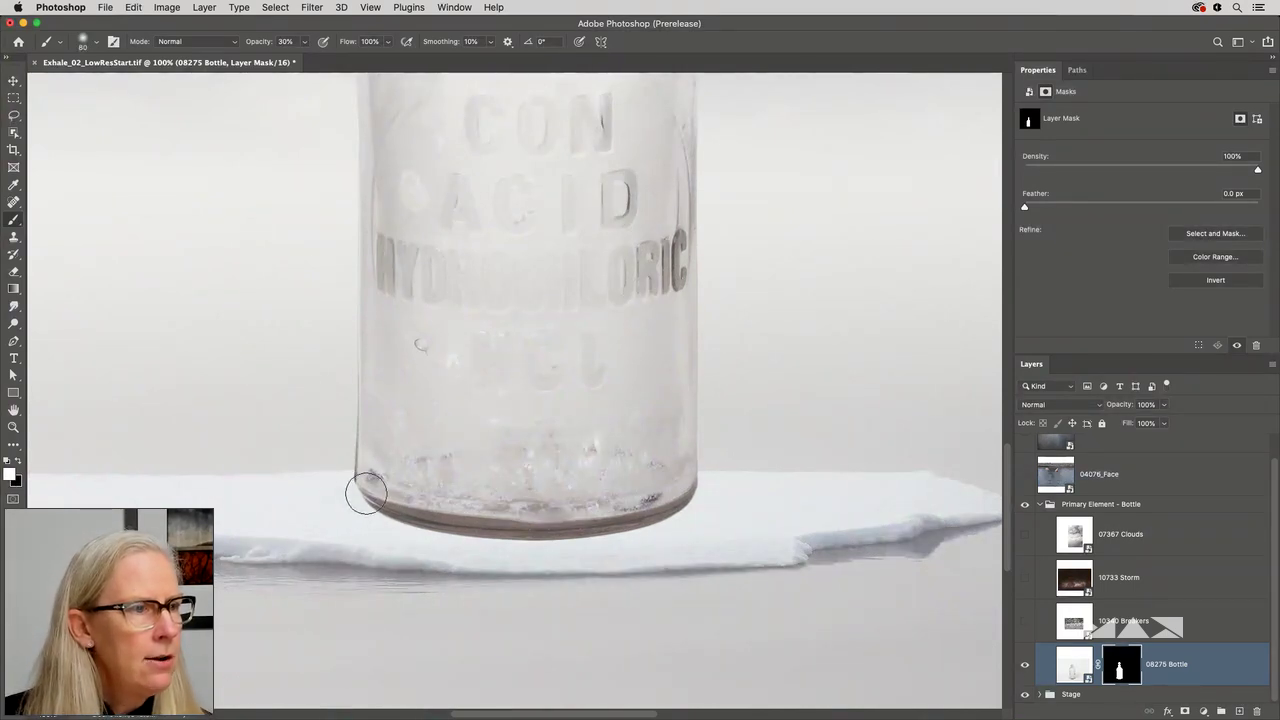
mouse_move(343, 492)
left_mouse_down()
mouse_move(377, 494)
mouse_move(320, 492)
mouse_move(361, 488)
mouse_move(350, 505)
mouse_move(531, 527)
mouse_move(440, 526)
mouse_move(636, 525)
mouse_move(612, 532)
mouse_move(711, 493)
mouse_move(614, 541)
mouse_move(660, 518)
mouse_move(554, 537)
mouse_move(589, 532)
mouse_move(424, 528)
mouse_move(438, 526)
mouse_move(338, 490)
mouse_move(378, 519)
mouse_move(379, 507)
mouse_move(549, 531)
mouse_move(416, 524)
mouse_move(586, 530)
mouse_move(445, 530)
left_mouse_up()
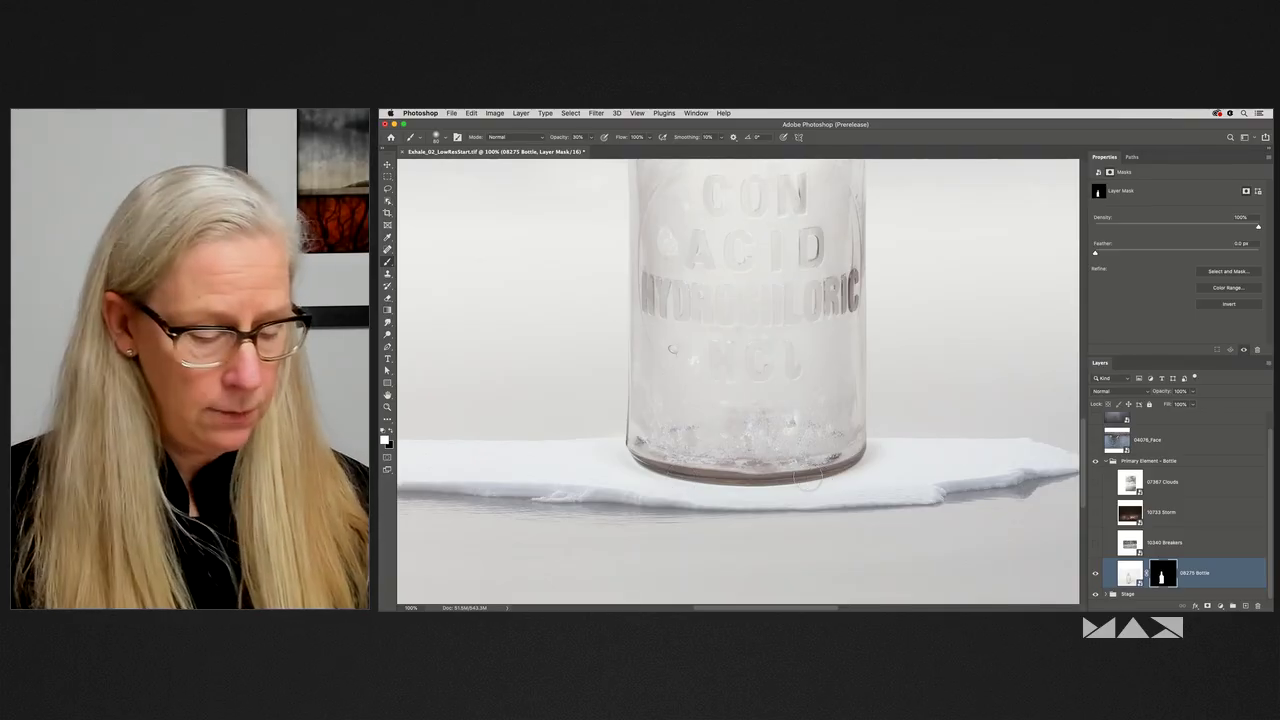
Set the 08275 Bottle layer's blending mode to Multiply.
key("super+0")
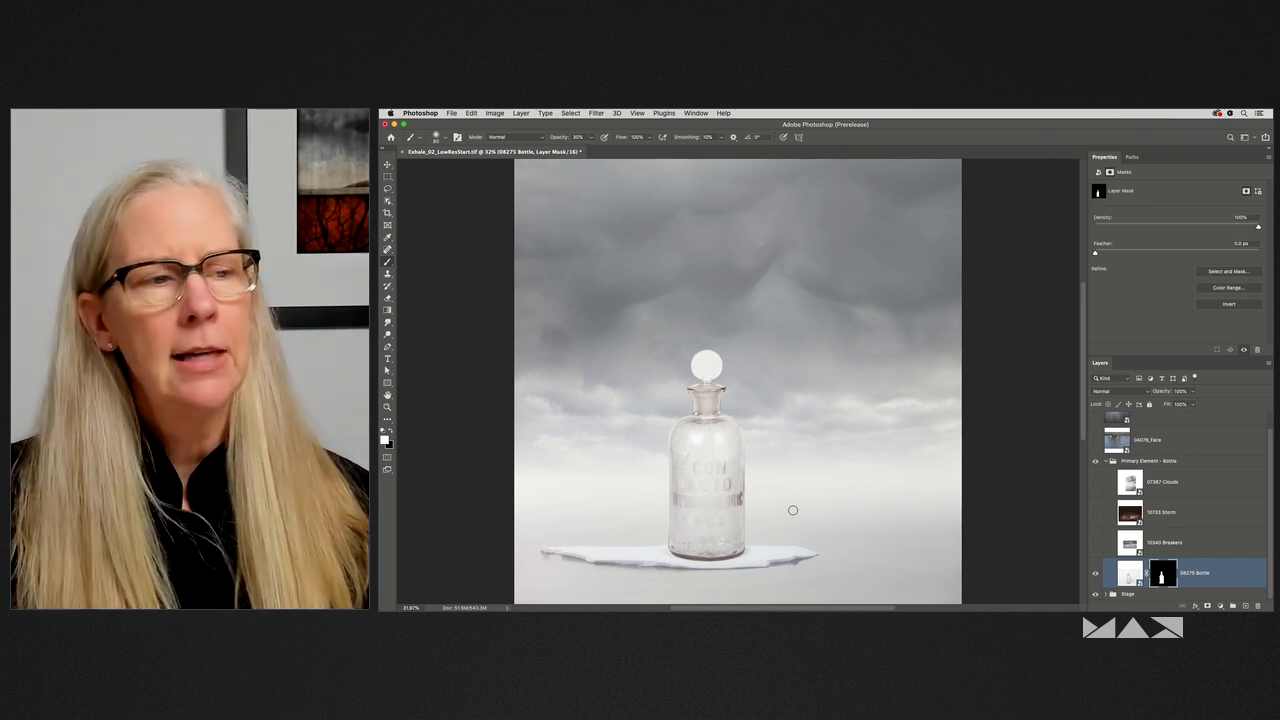
left_click(1105, 391)
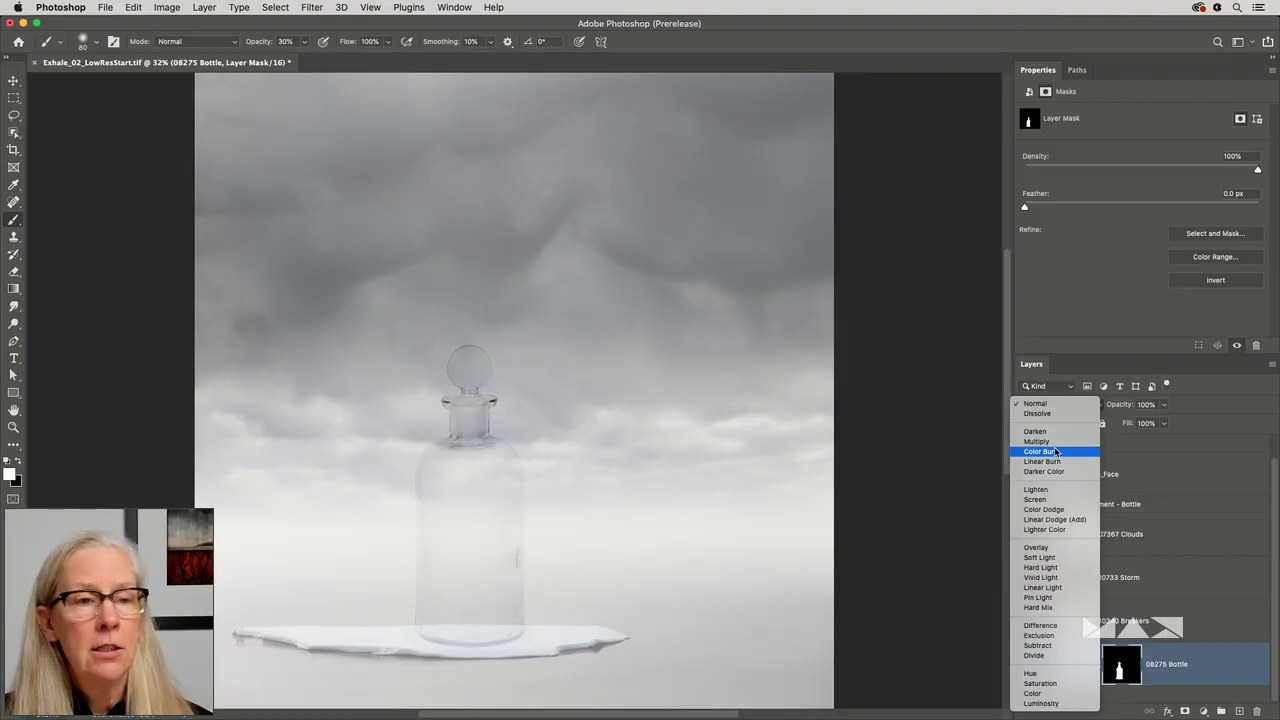
left_click(1054, 442)
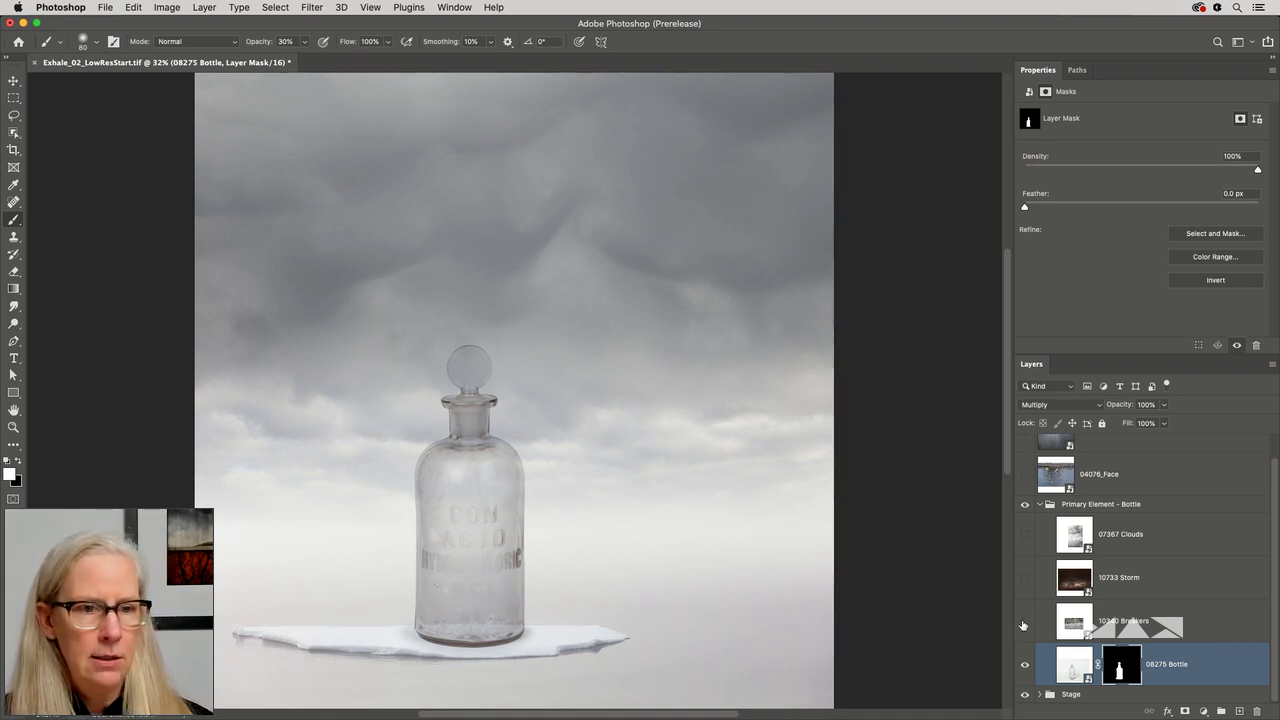
Reveal the 10340 Breakers layer and make it the active layer.
left_click(1023, 625)
left_click(1145, 626)
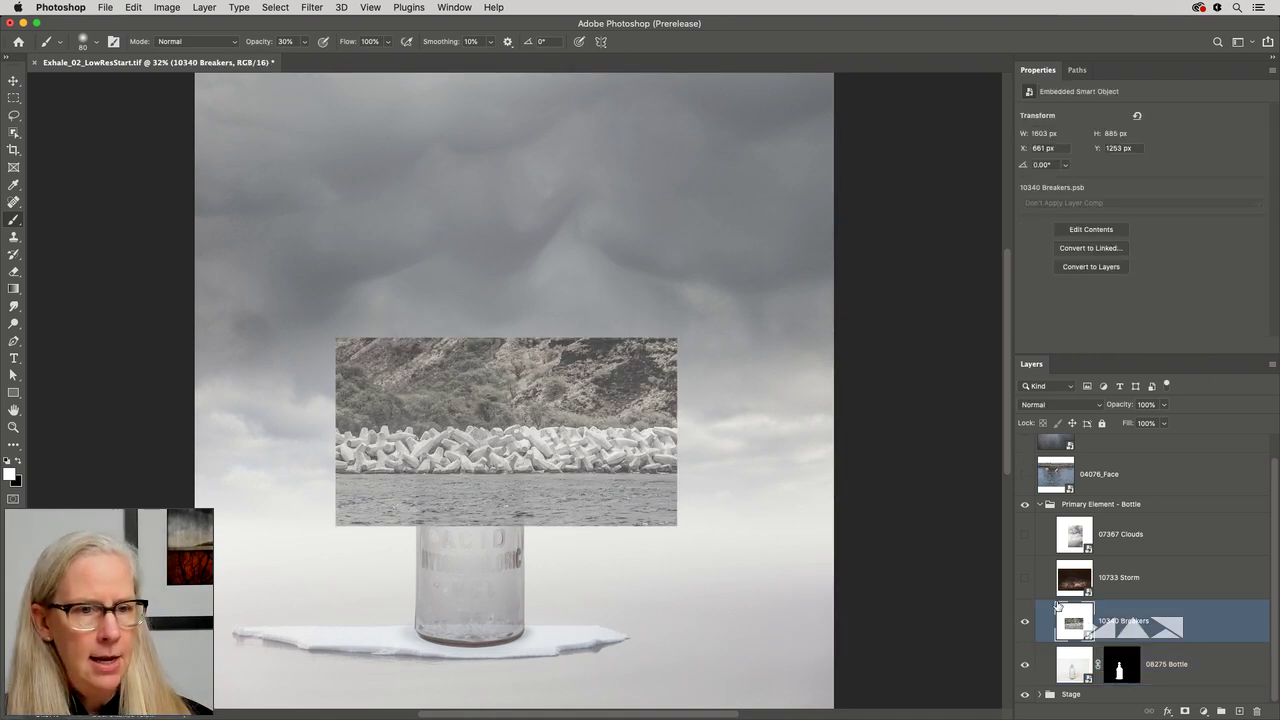
key("super+equal")
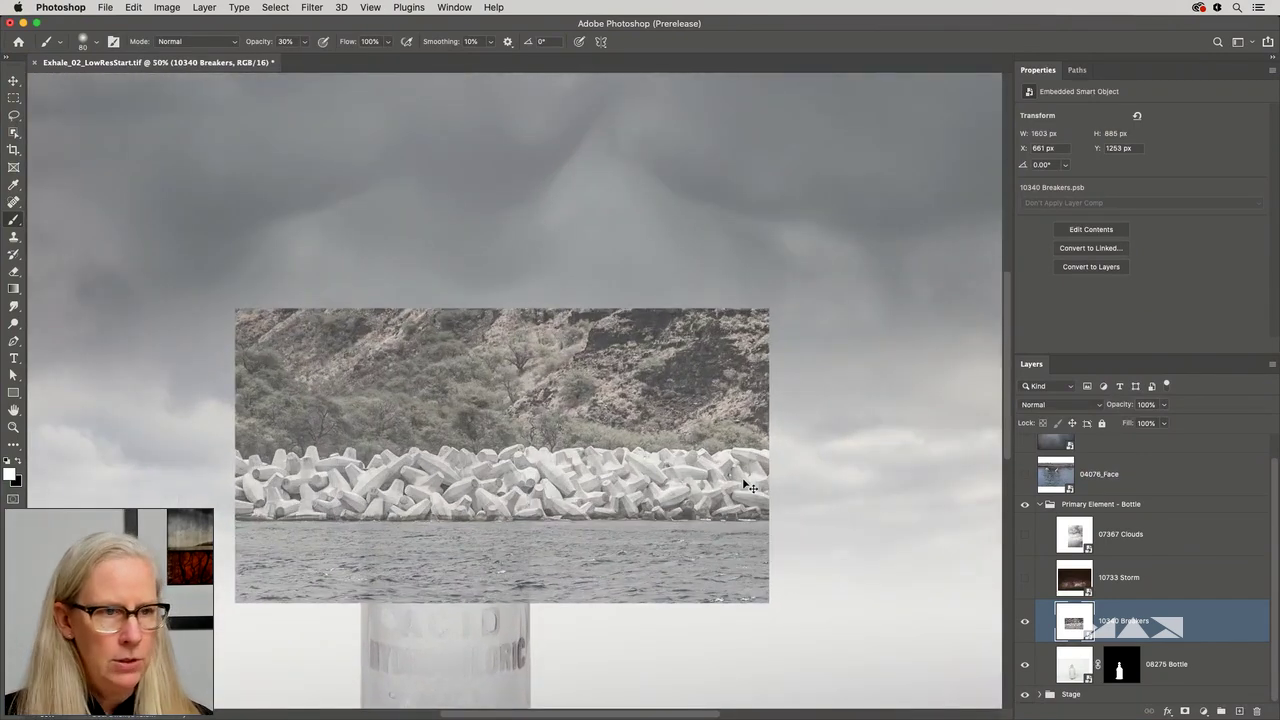
key("super+equal")
left_click_drag(758, 508, 791, 318)
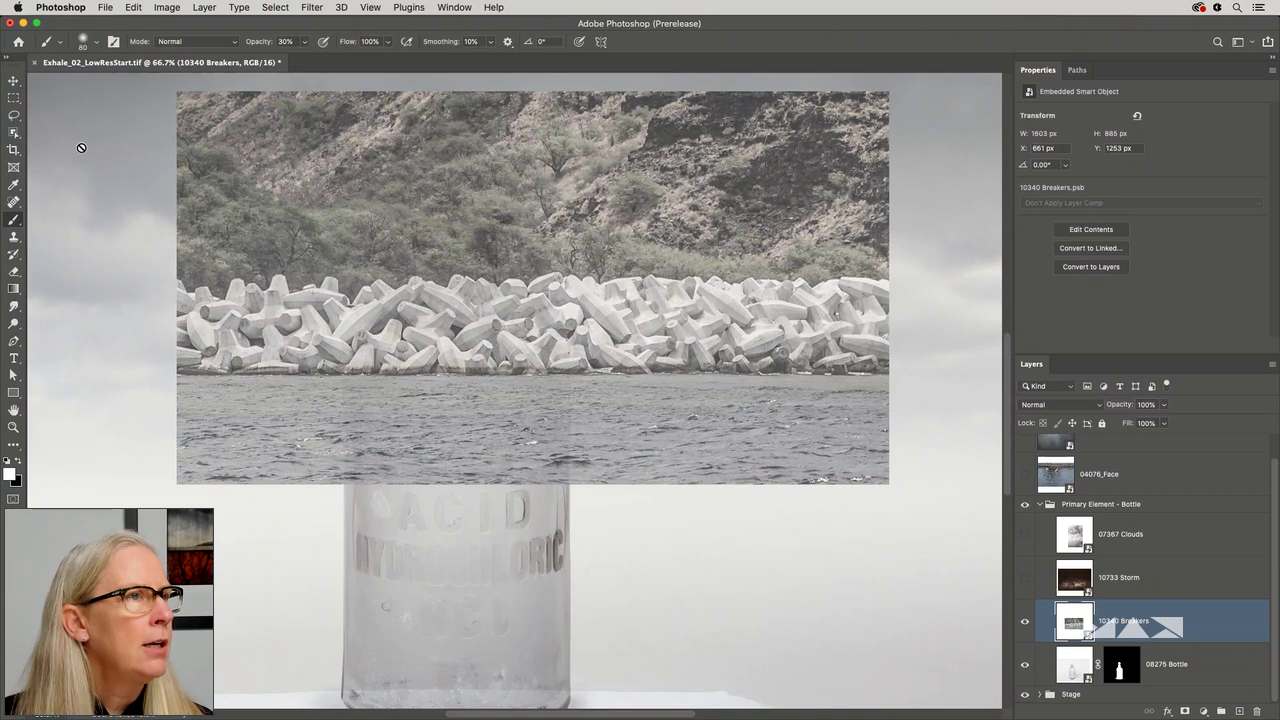
Select the row of concrete breakers with the Object Selection tool in Rectangle mode.
left_click(13, 132)
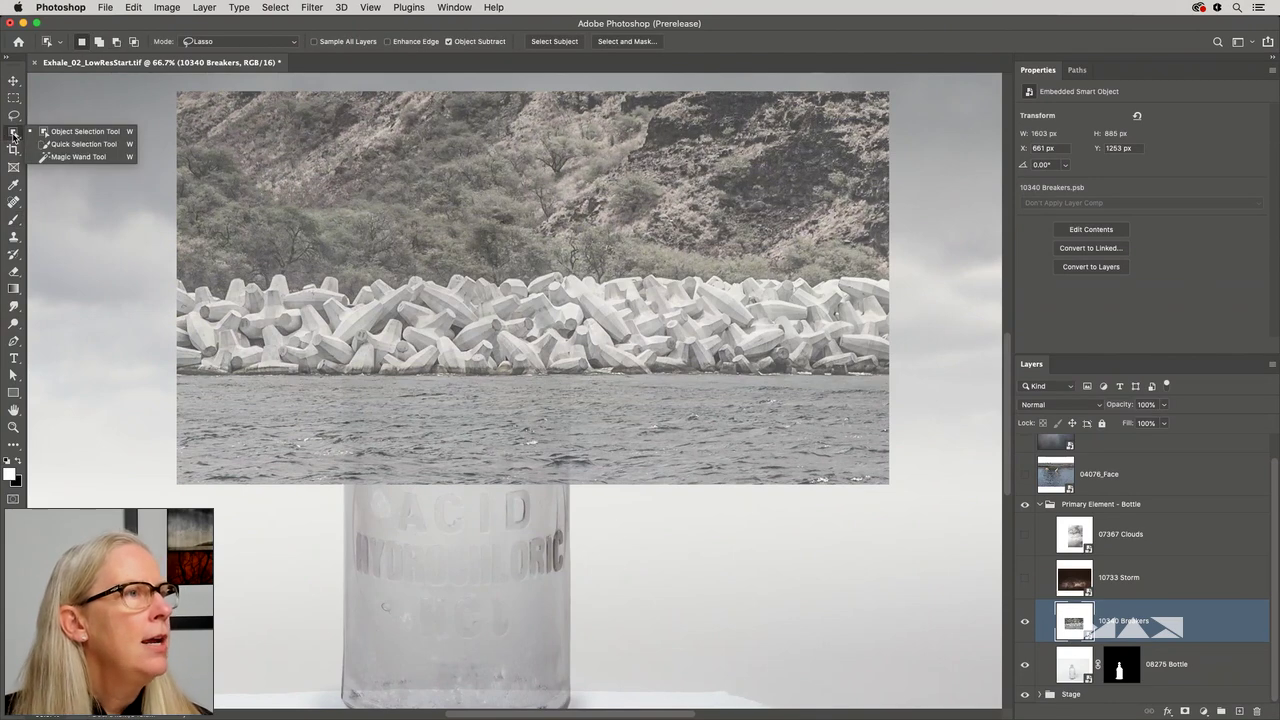
left_click(58, 133)
left_click(198, 44)
left_click(208, 31)
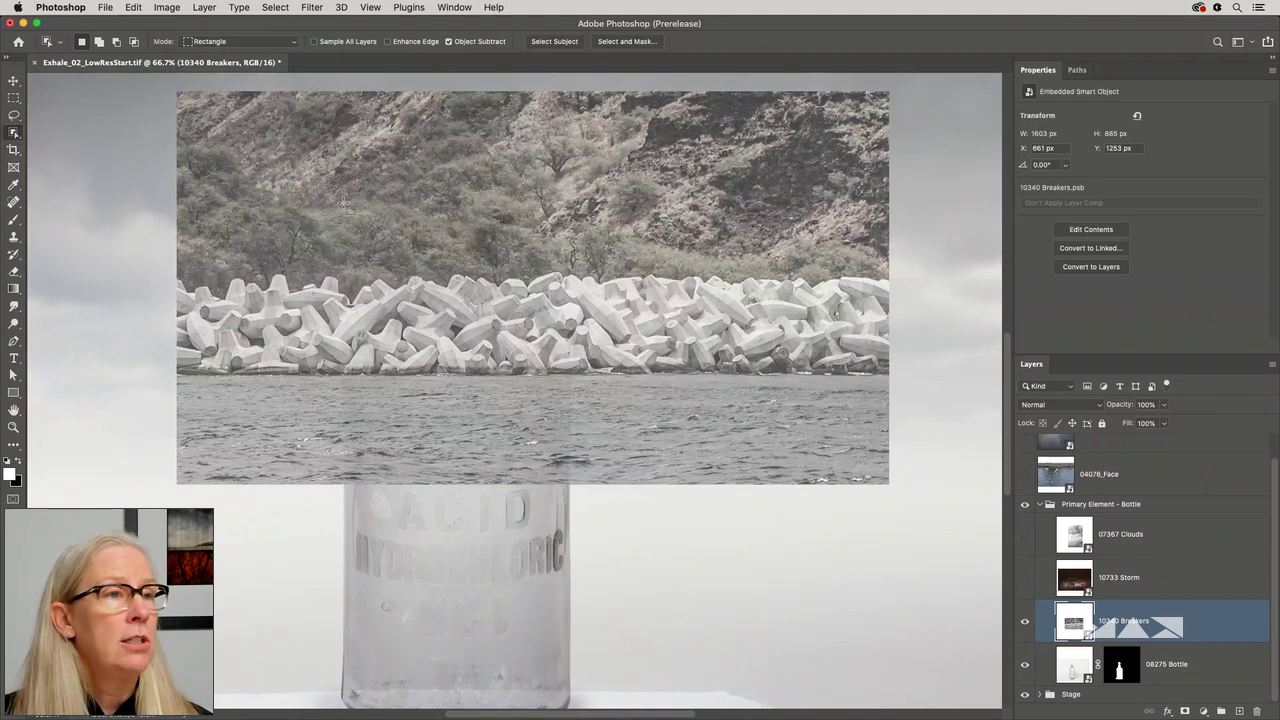
left_click_drag(158, 270, 899, 380)
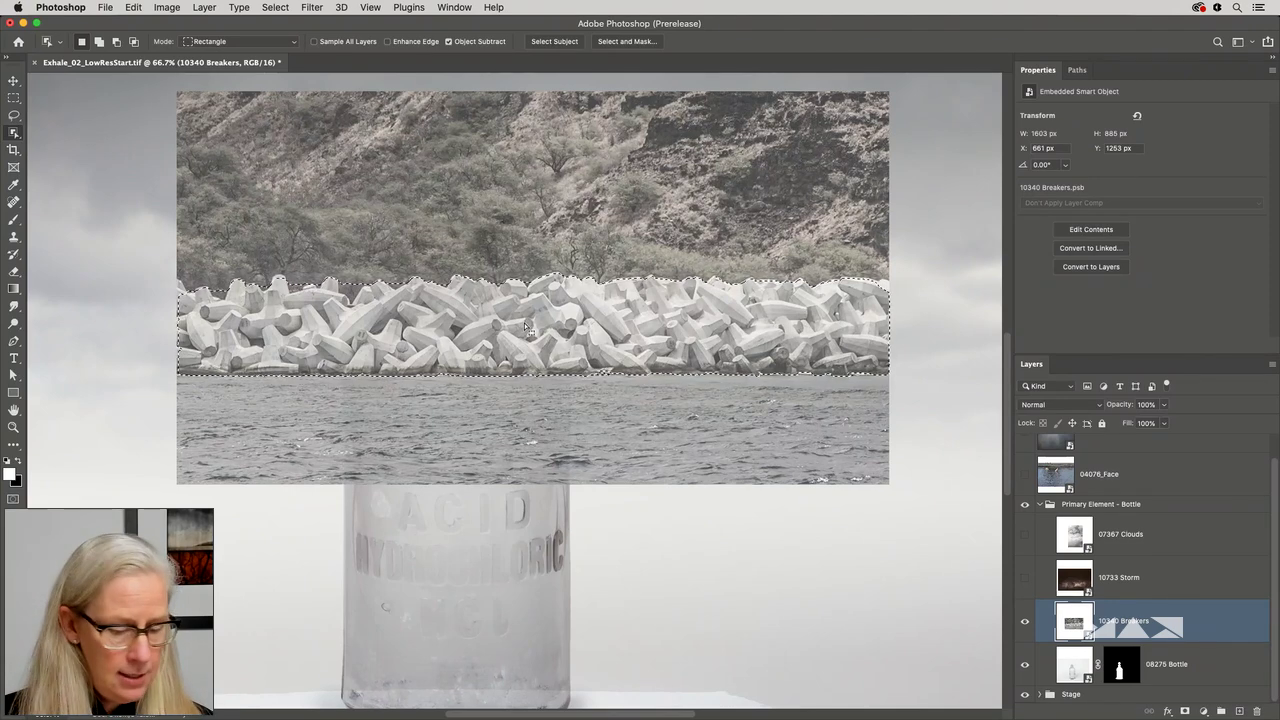
Check the breakers selection's edges with the Lasso tool ready and turn it into a layer mask on the 10340 Breakers layer.
key("super+1")
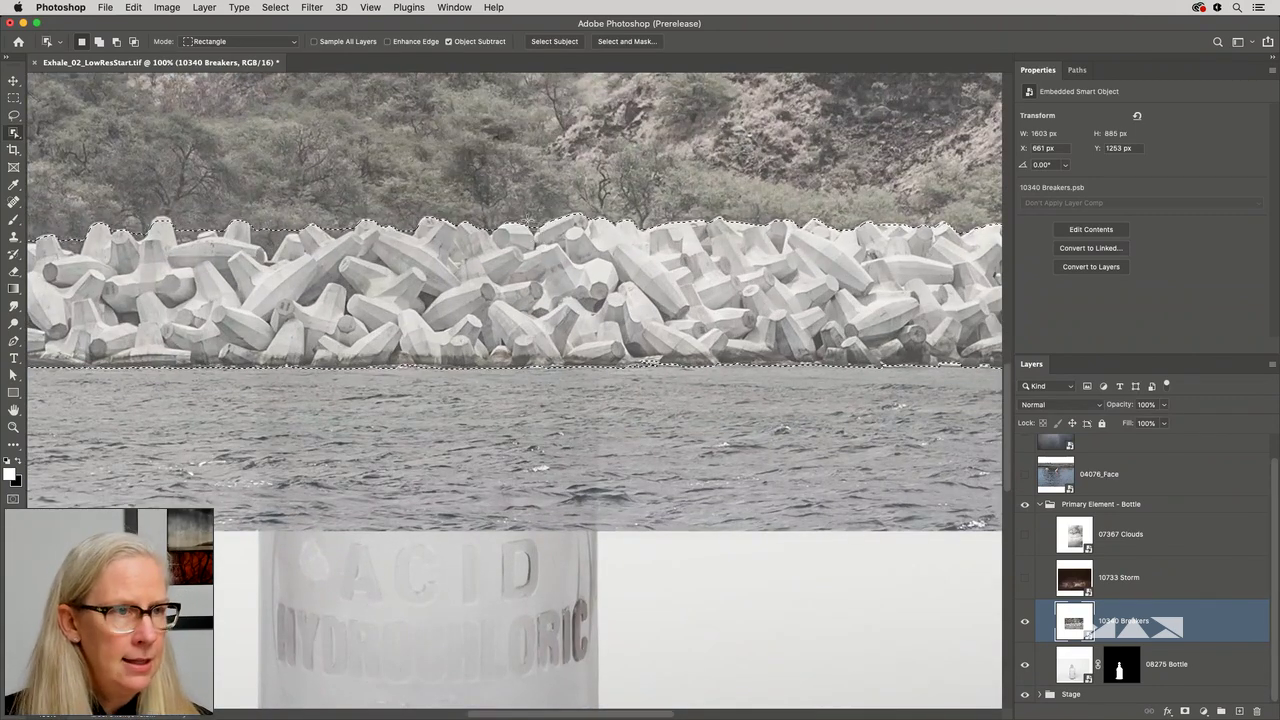
key("l")
key("alt")
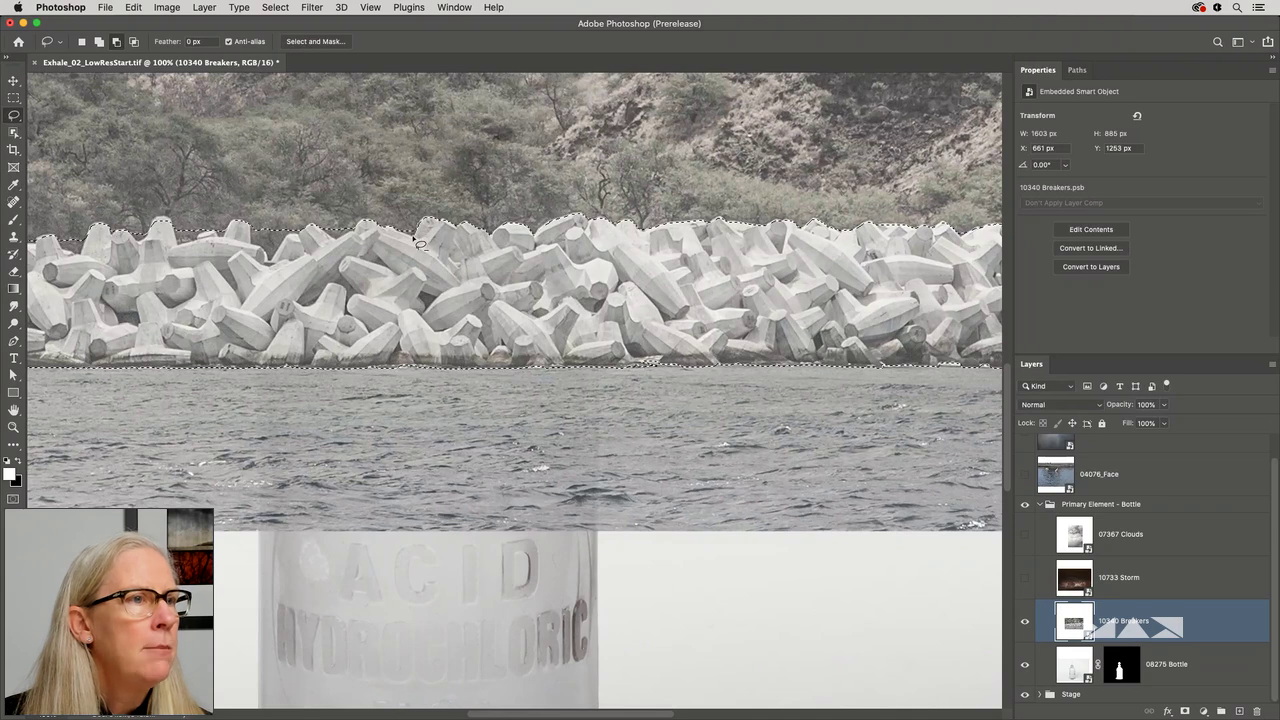
key("alt")
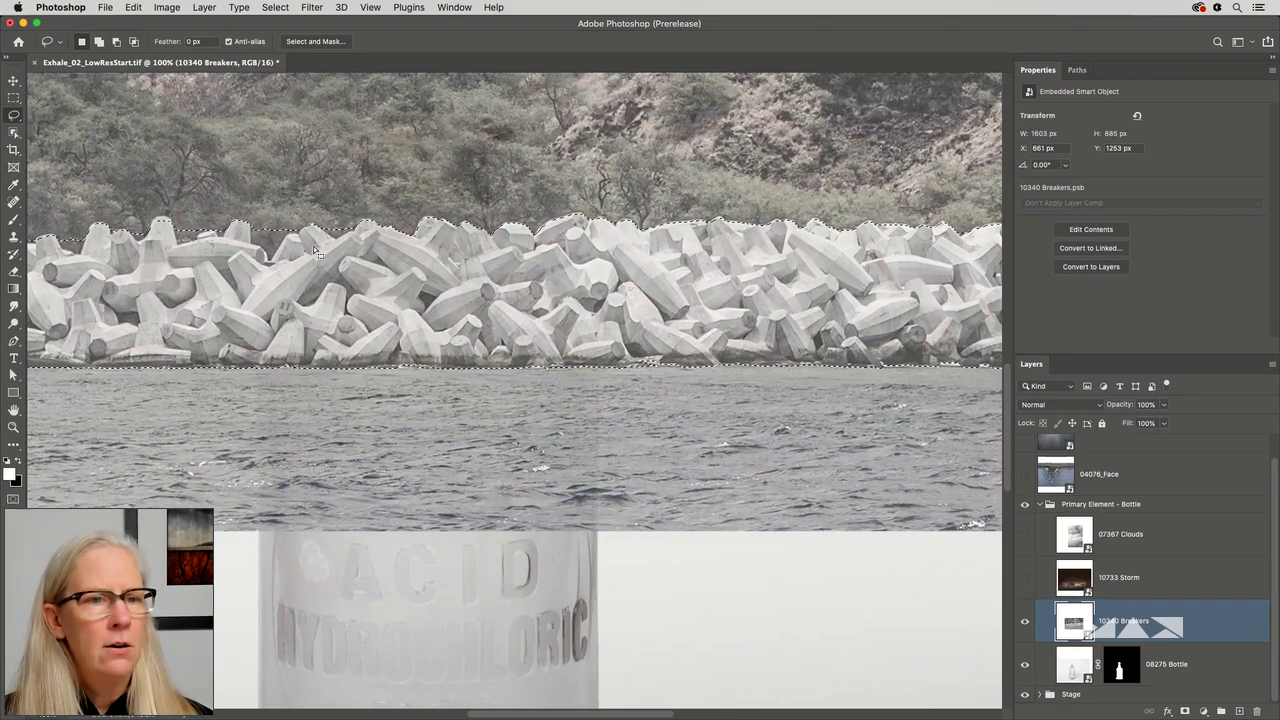
left_click(1185, 711)
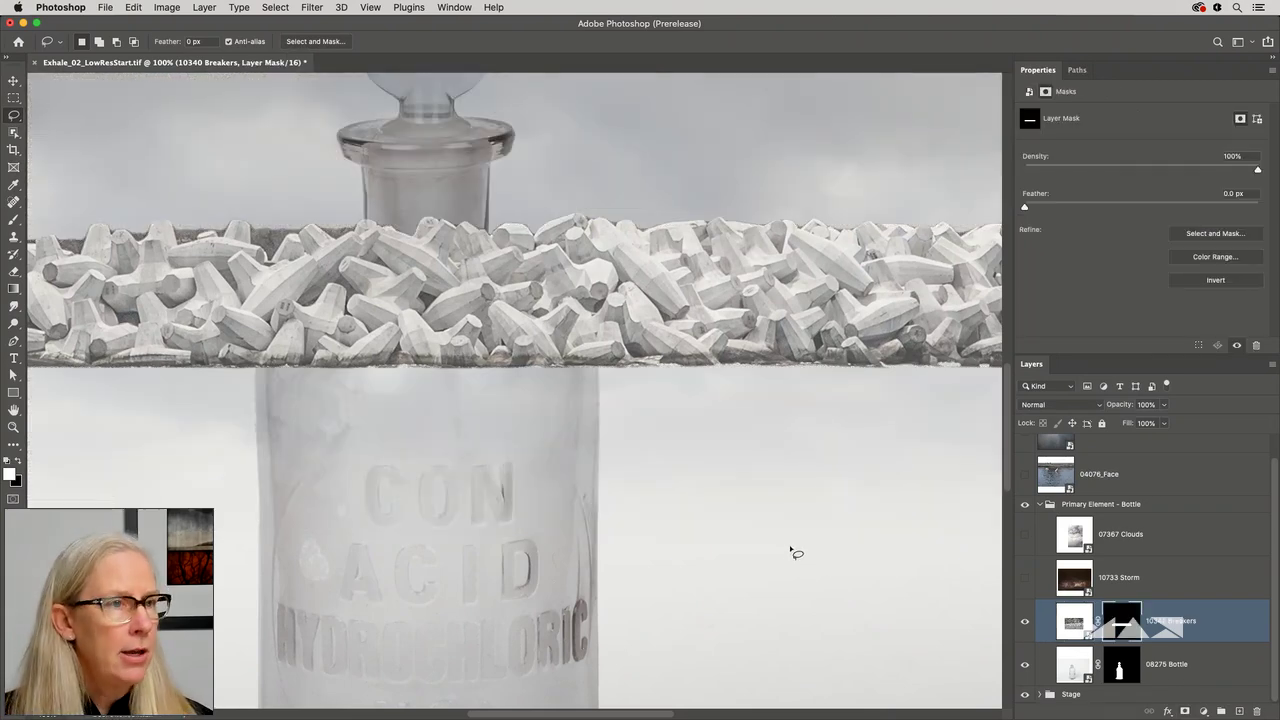
Move the masked breakers down over the lower half of the bottle.
key("v")
left_click_drag(700, 357, 600, 606)
scroll(533, 340, "down", 5)
scroll(533, 340, "down", 2)
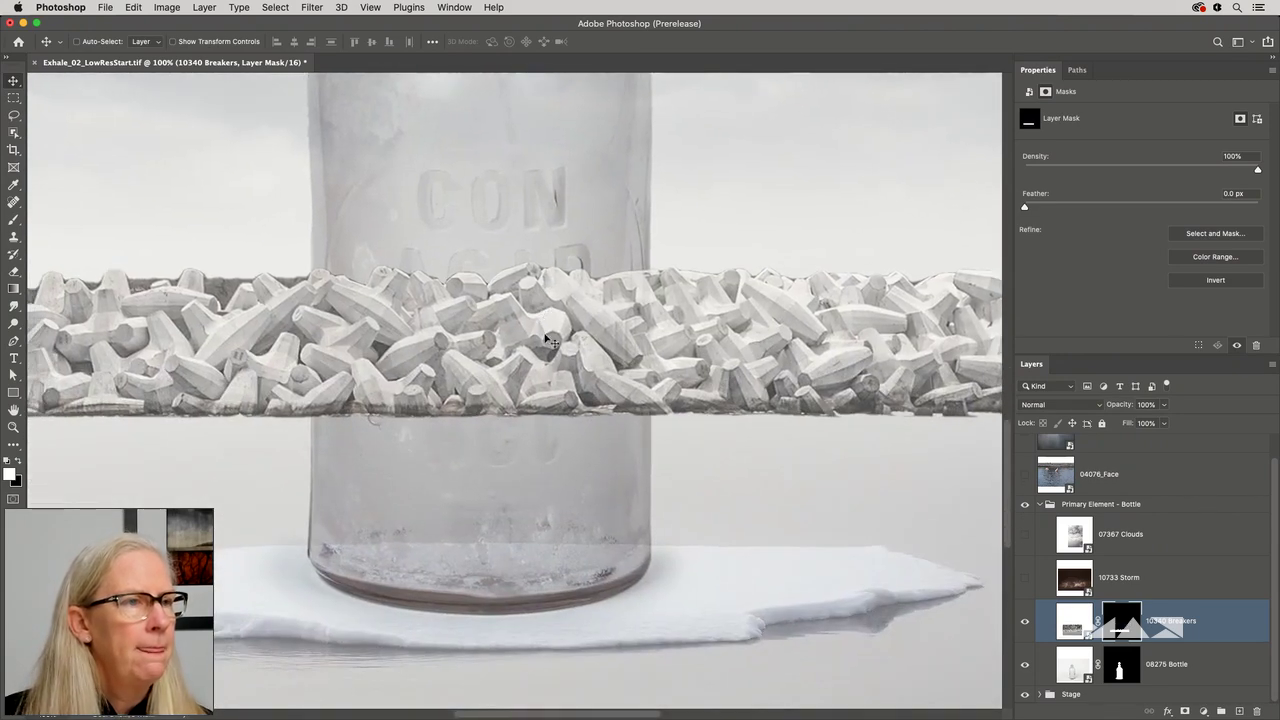
Move the masked breakers down to the bottle's base and open their mask in Select and Mask with the Black & White view.
left_click_drag(550, 352, 531, 547)
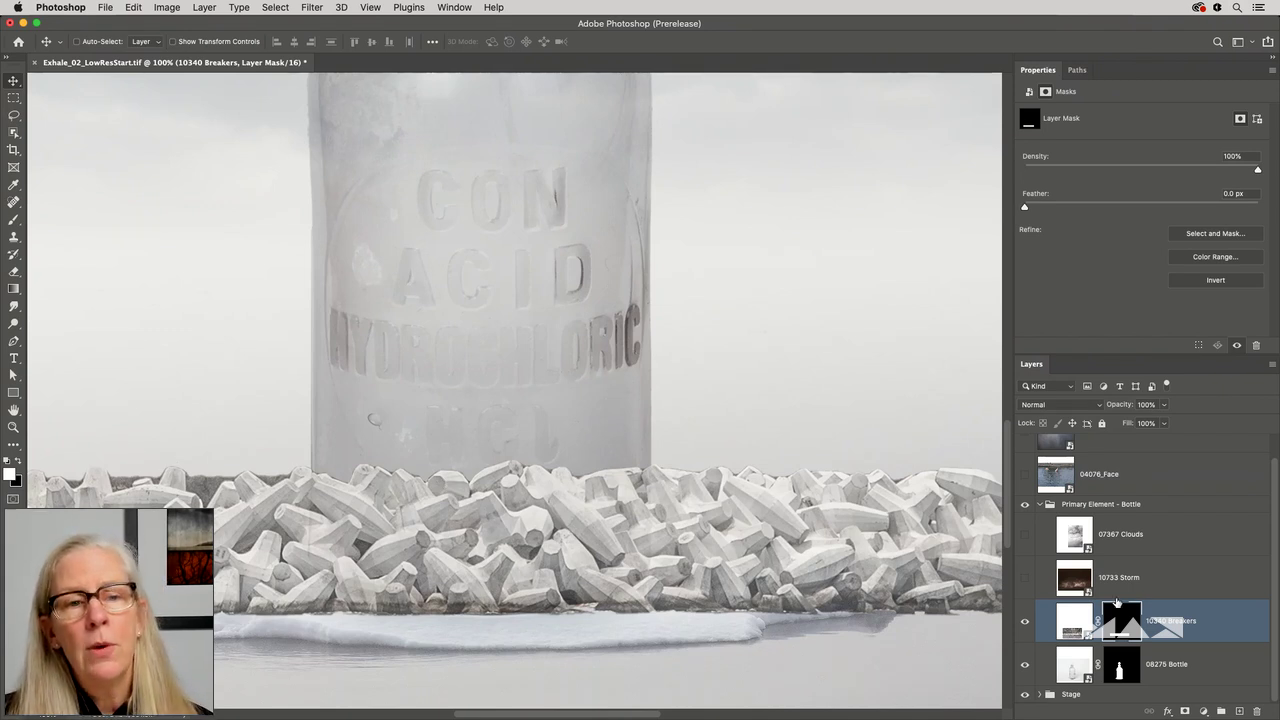
left_click(285, 10)
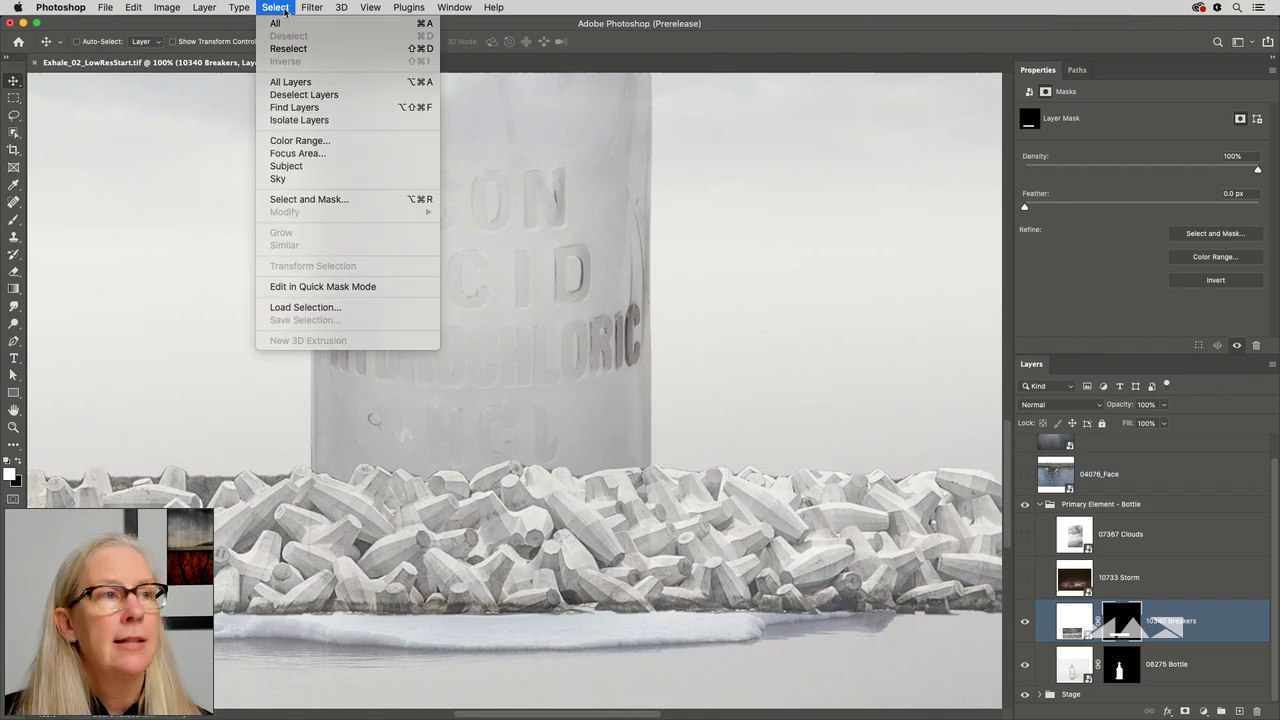
left_click(345, 199)
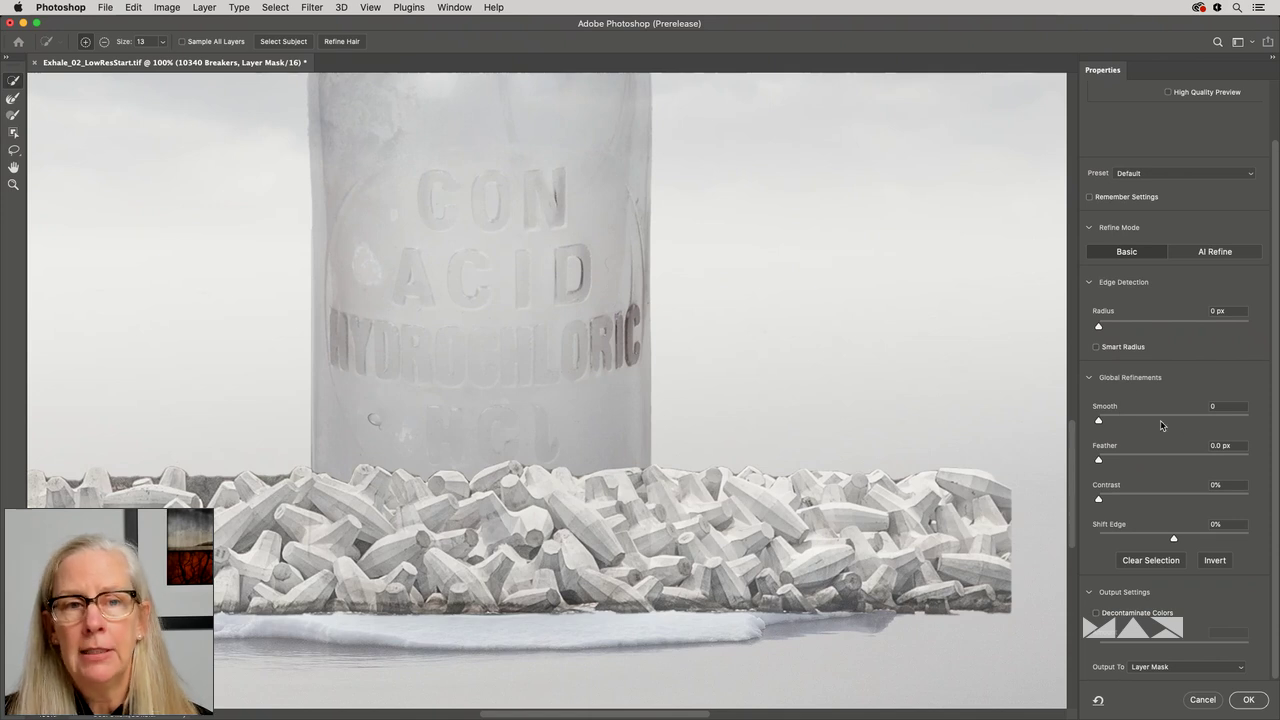
scroll(1152, 280, "up", 2)
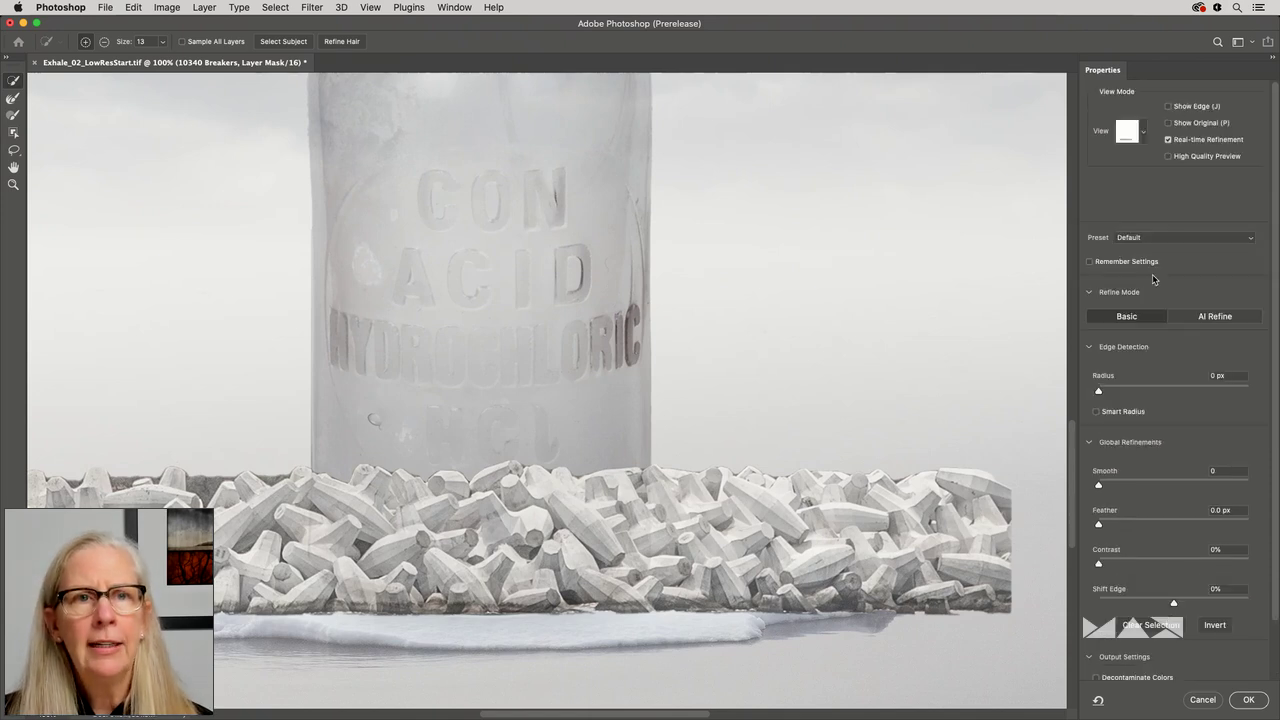
left_click(1145, 133)
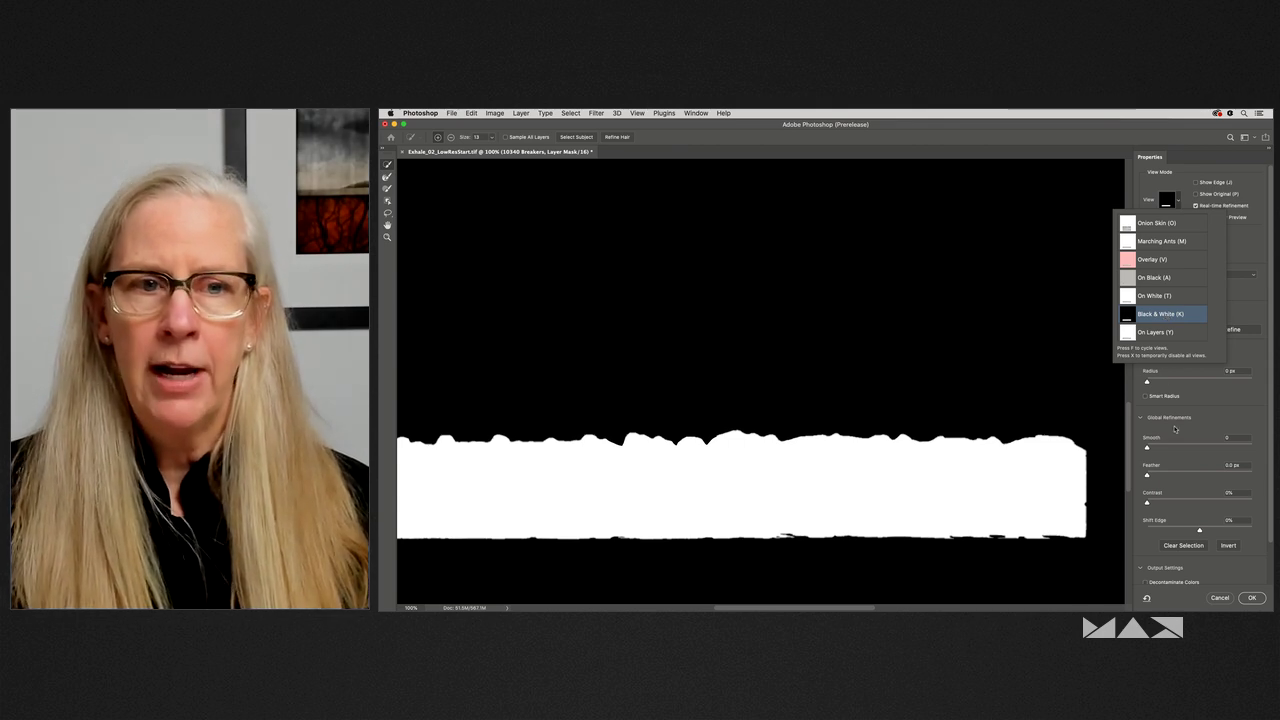
Refine the breakers mask edge with a Feather of 1.1 px and Shift Edge at -100%.
left_click(1200, 531)
left_click_drag(1200, 531, 1130, 533)
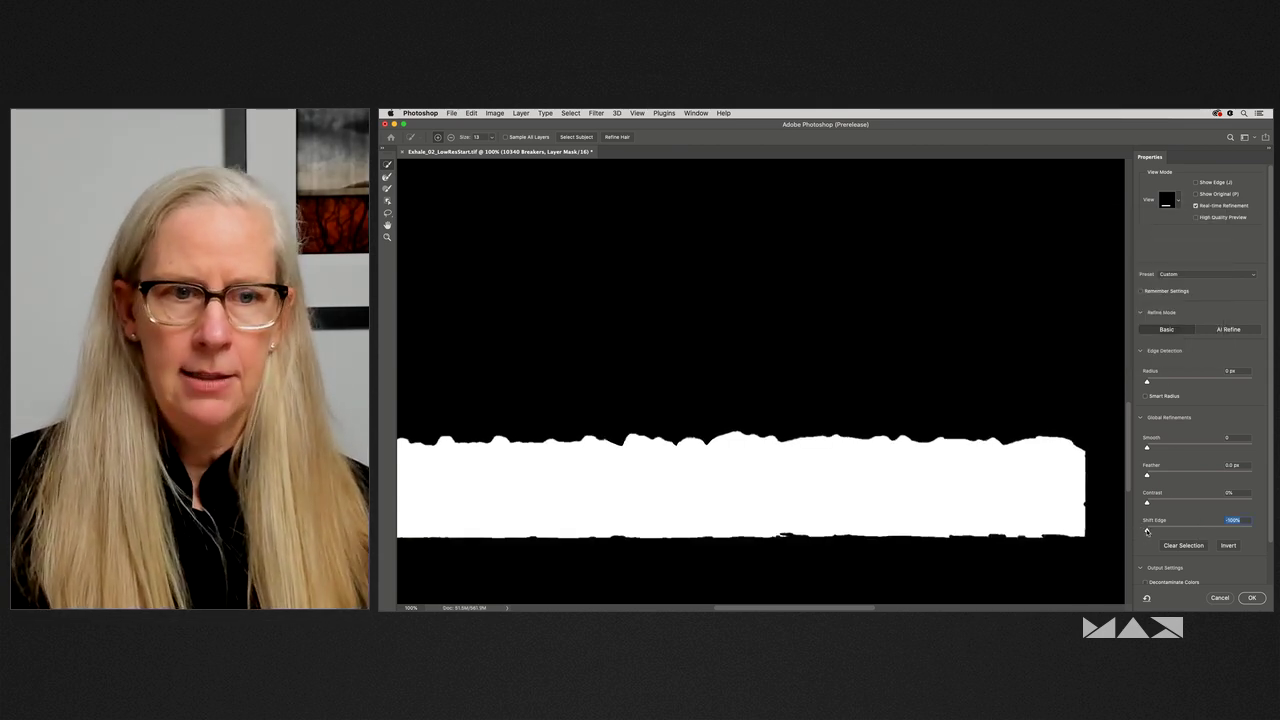
mouse_move(1147, 531)
left_mouse_down()
mouse_move(1253, 521)
mouse_move(1147, 533)
left_mouse_up()
left_click_drag(1148, 477, 1153, 477)
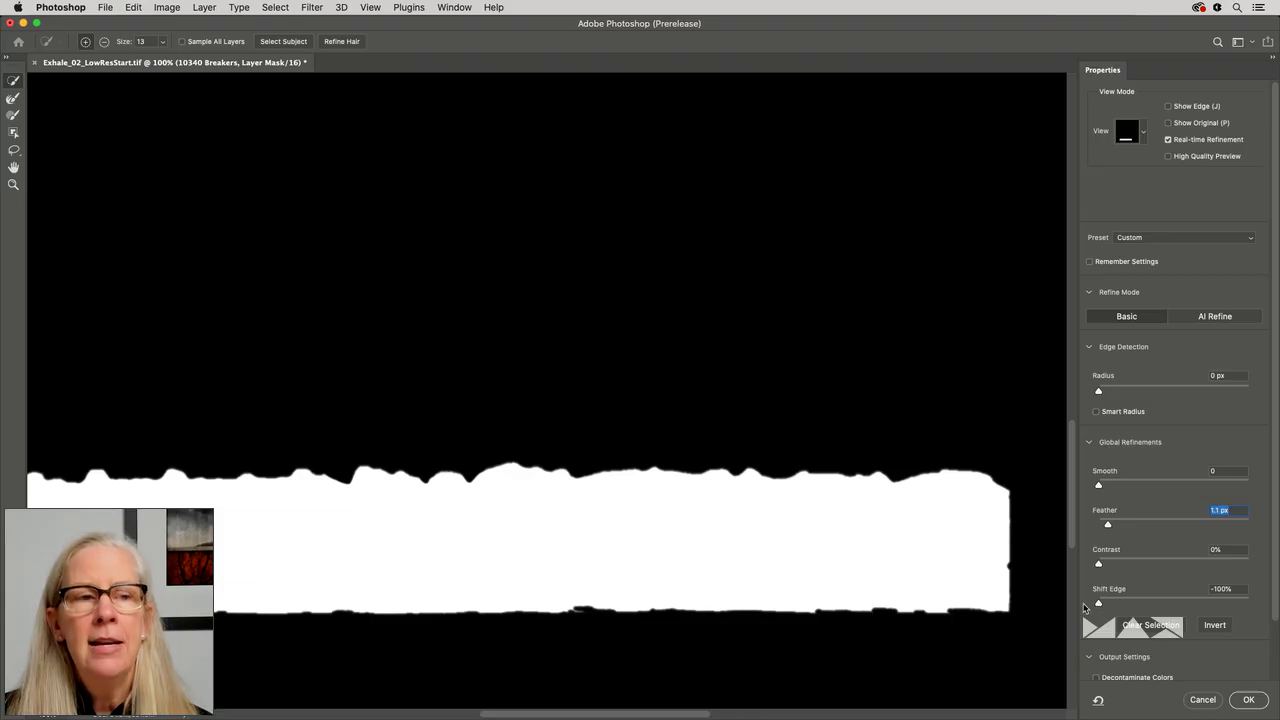
left_click_drag(1147, 531, 1184, 534)
left_click_drag(1151, 609, 1066, 605)
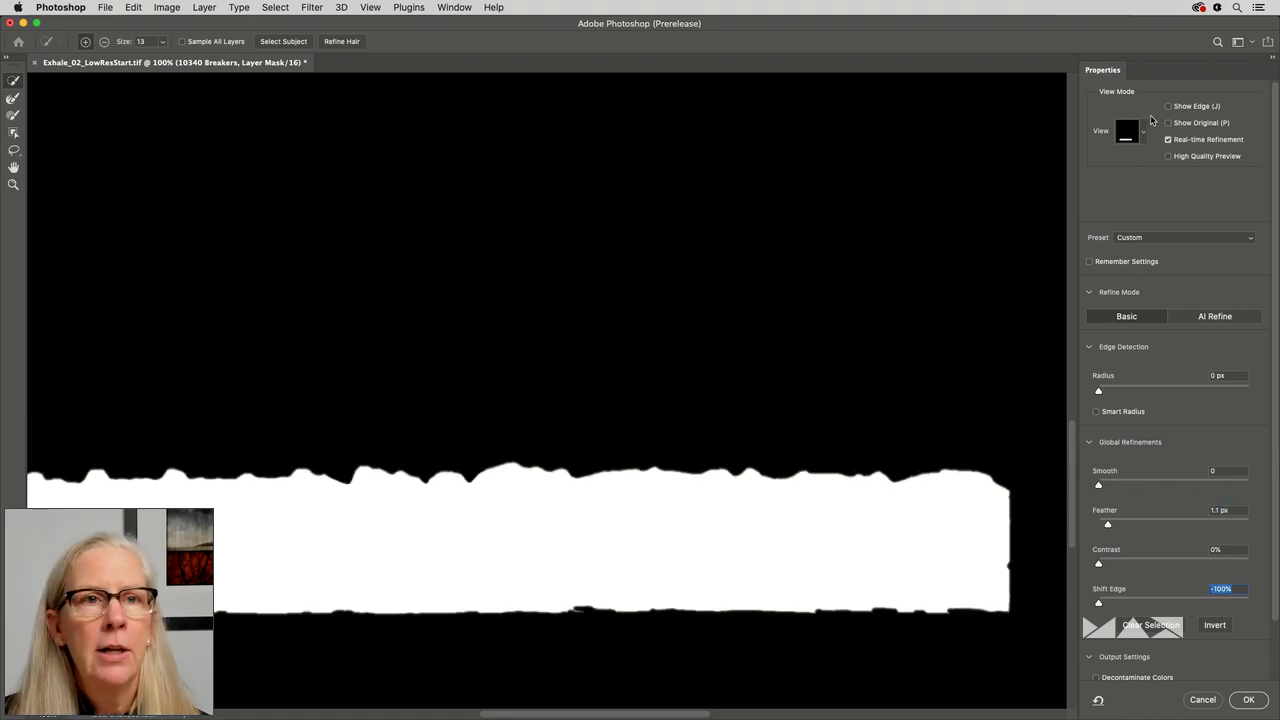
Preview the breakers mask On Layers and set Feather to 1.7 px, keeping Shift Edge at -100%.
left_click(1145, 134)
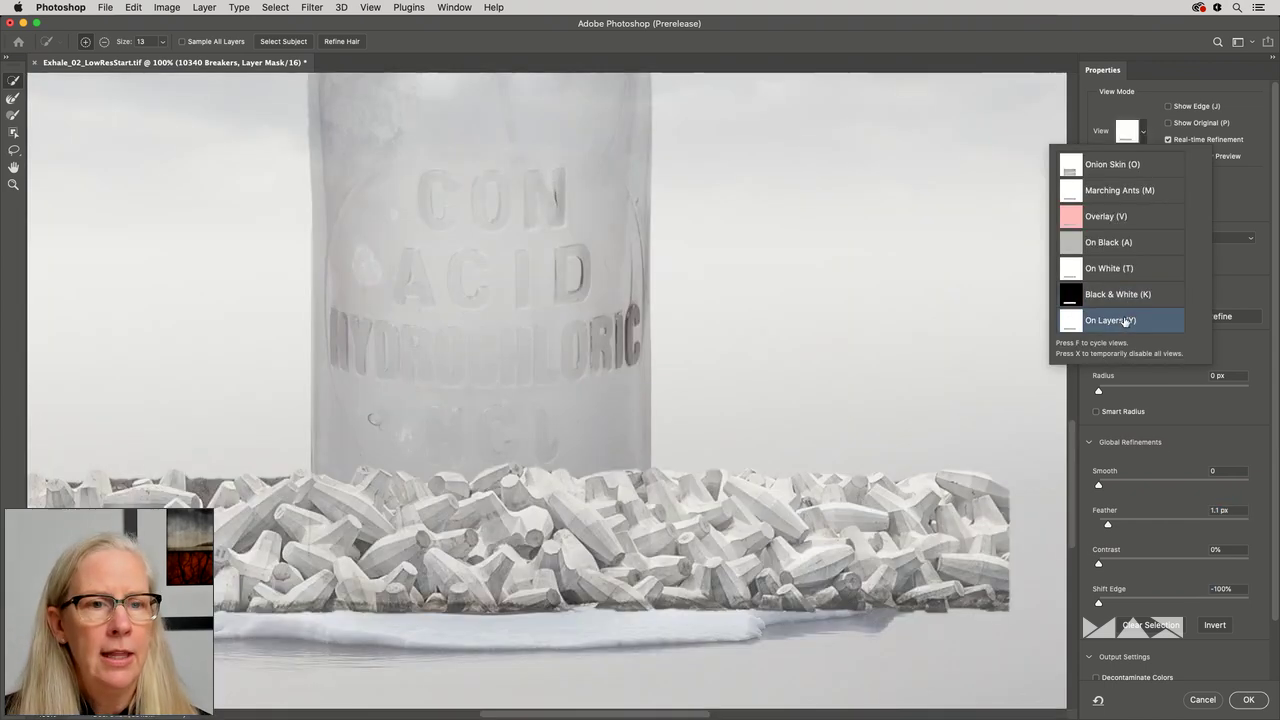
left_click(1143, 583)
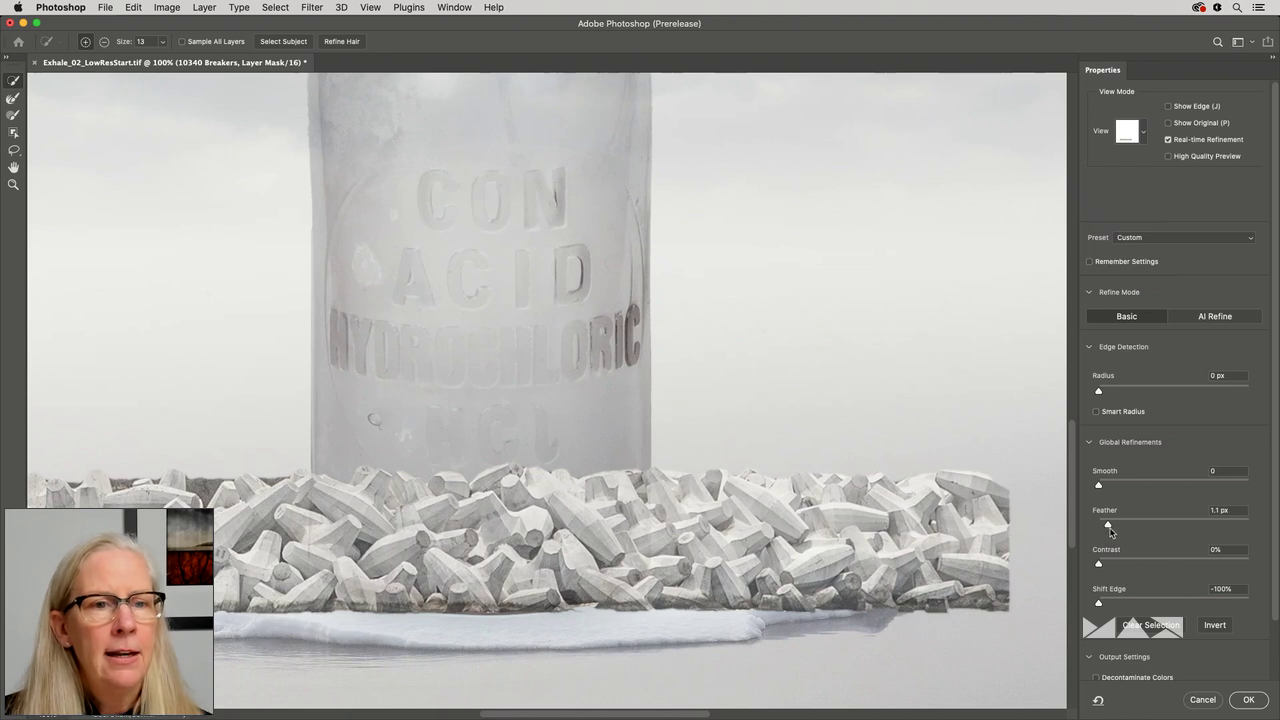
left_click_drag(1110, 530, 1113, 530)
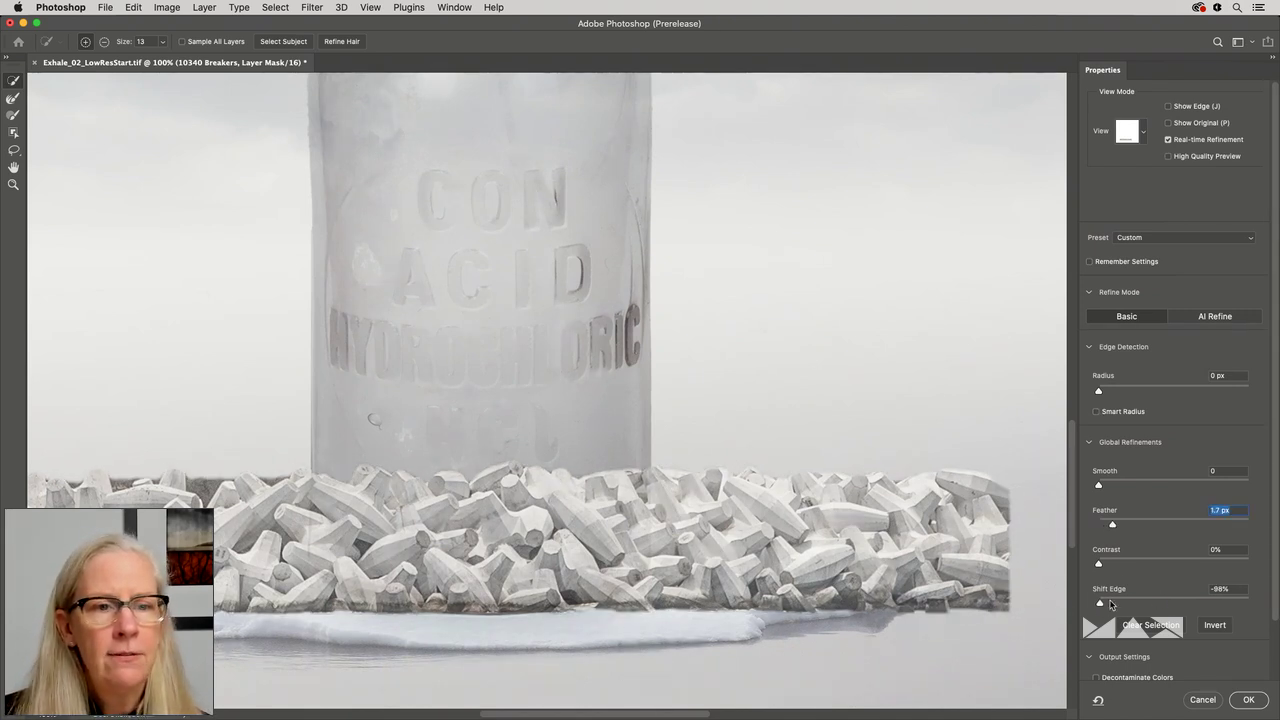
key("Tab")
key("Tab")
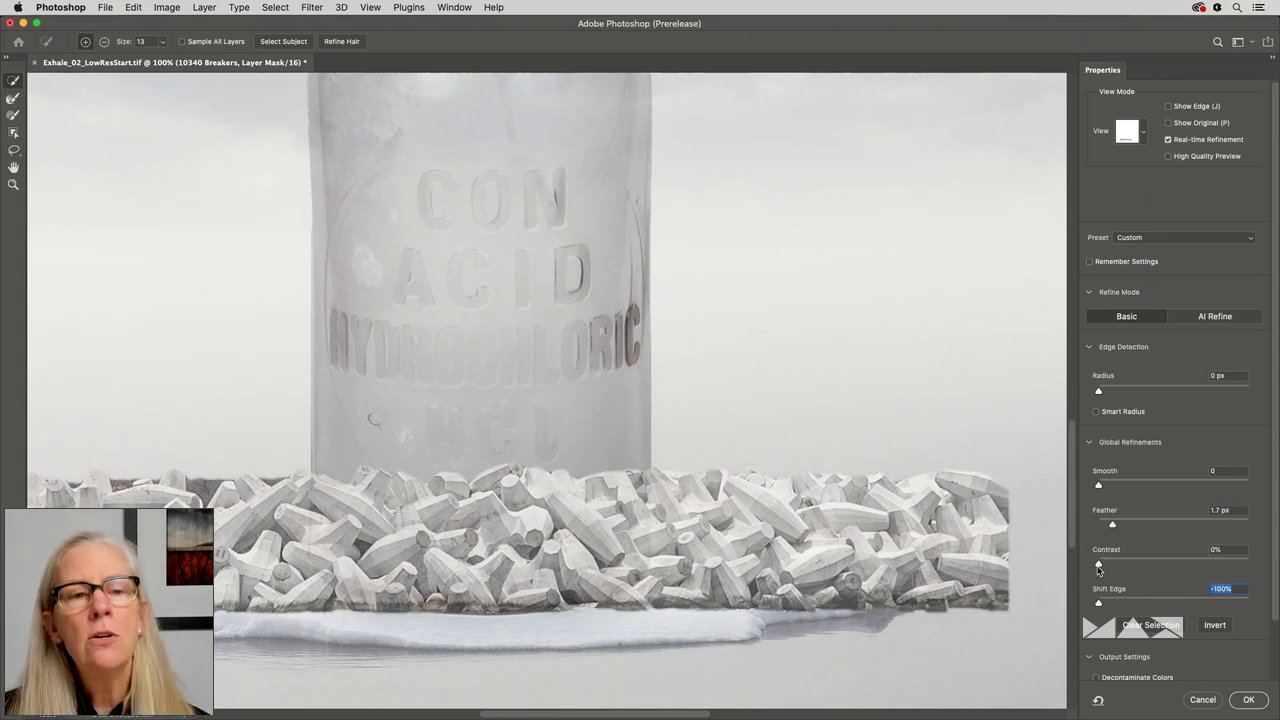
Raise the mask edge Contrast to 64% and apply the refinement to the breakers' layer mask.
left_click_drag(1099, 566, 1148, 568)
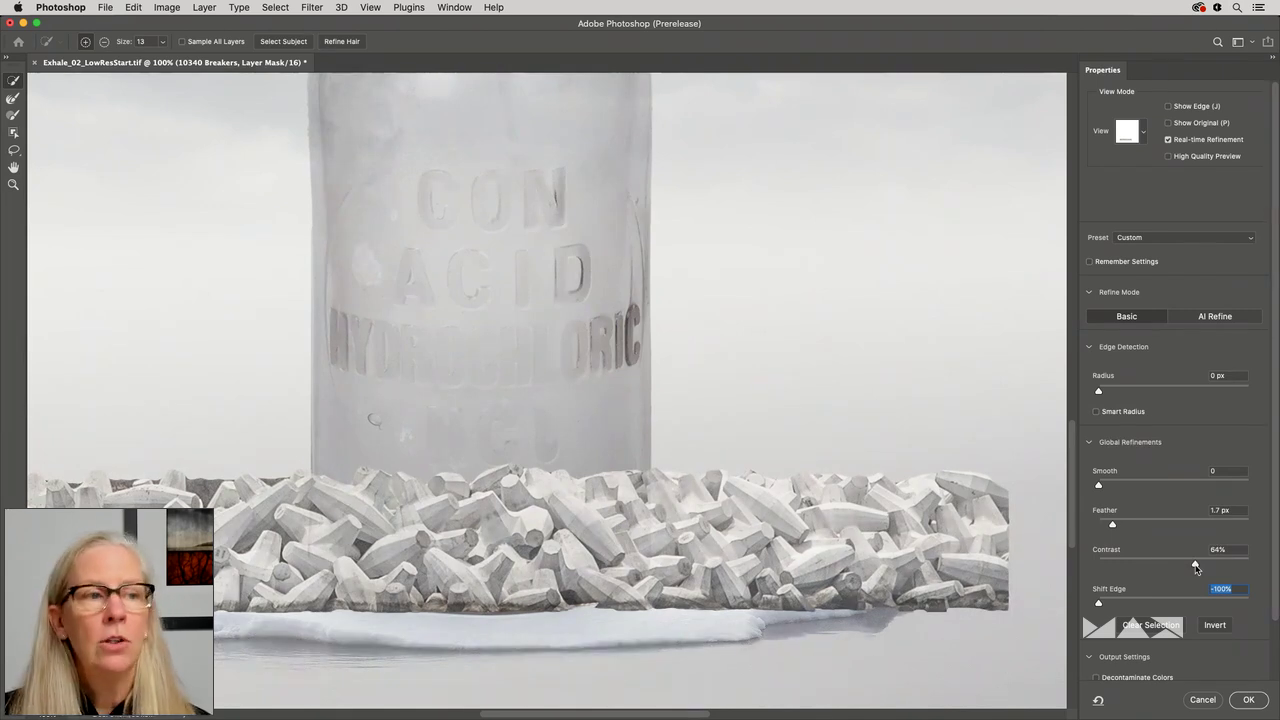
left_click(1196, 567)
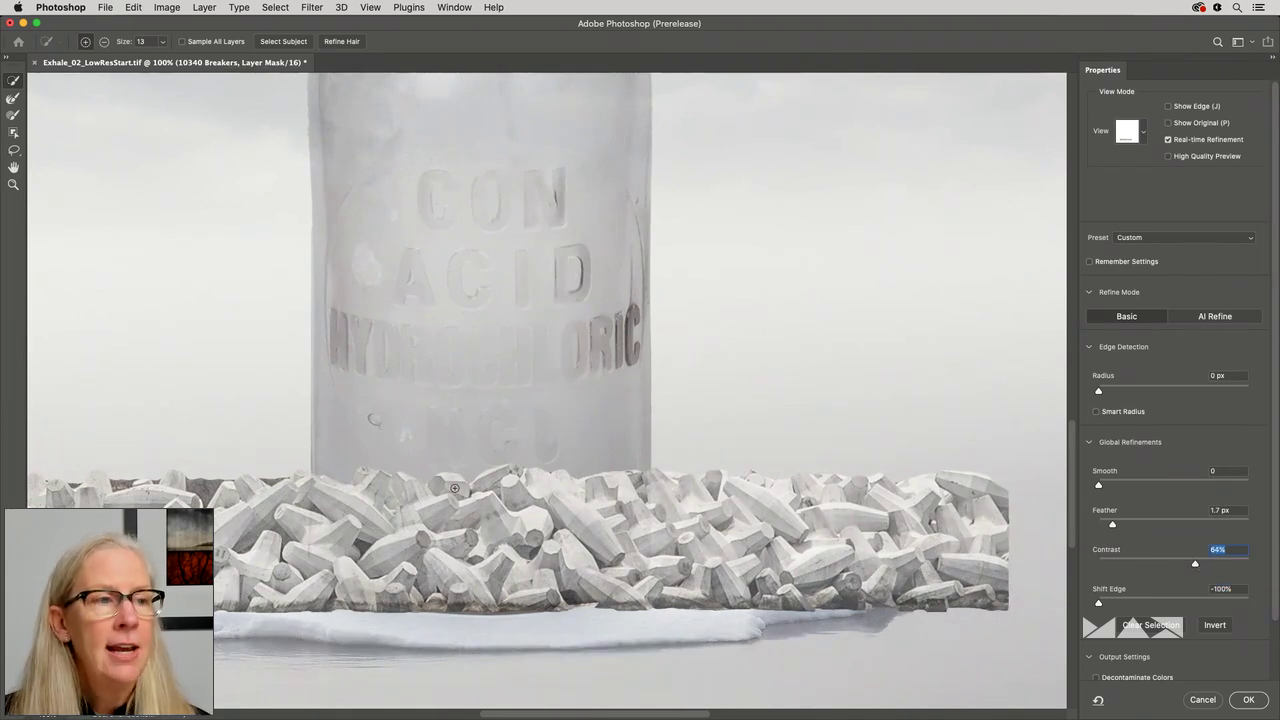
left_click(1249, 700)
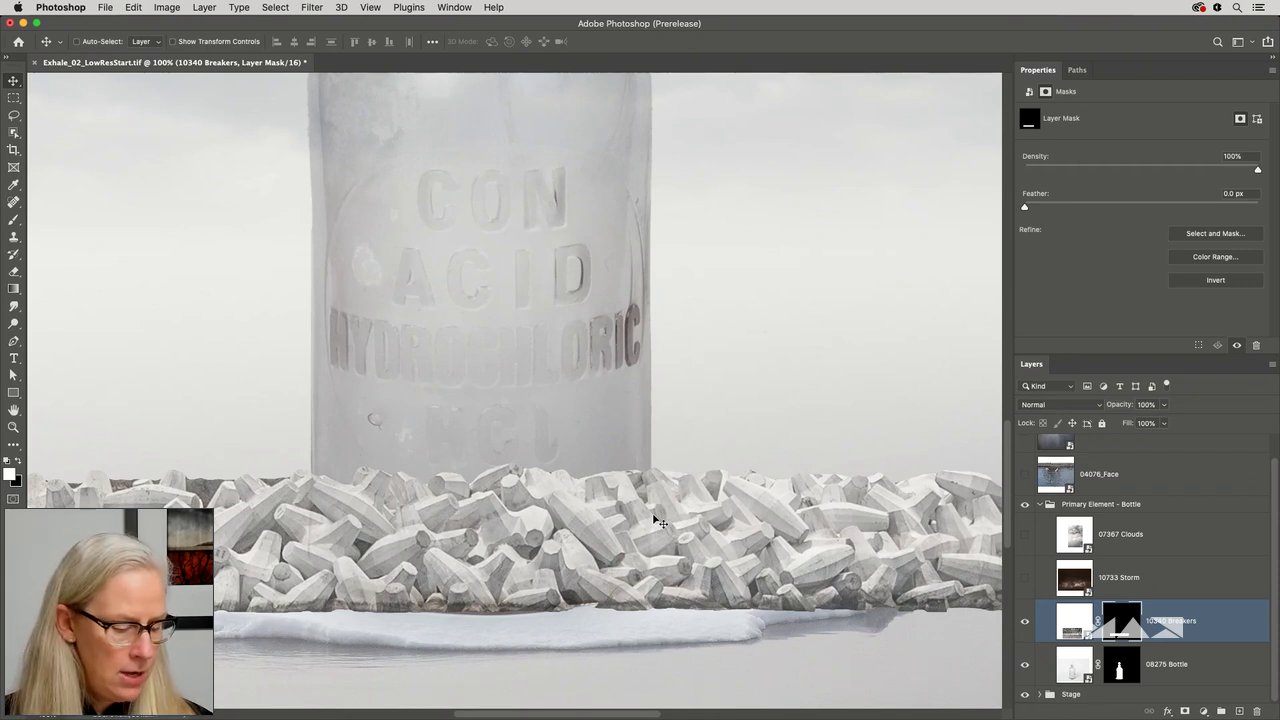
Load the bottle's mask as a selection, invert it, fill the breakers mask with black outside the bottle, and deselect.
left_click(1120, 668, "super")
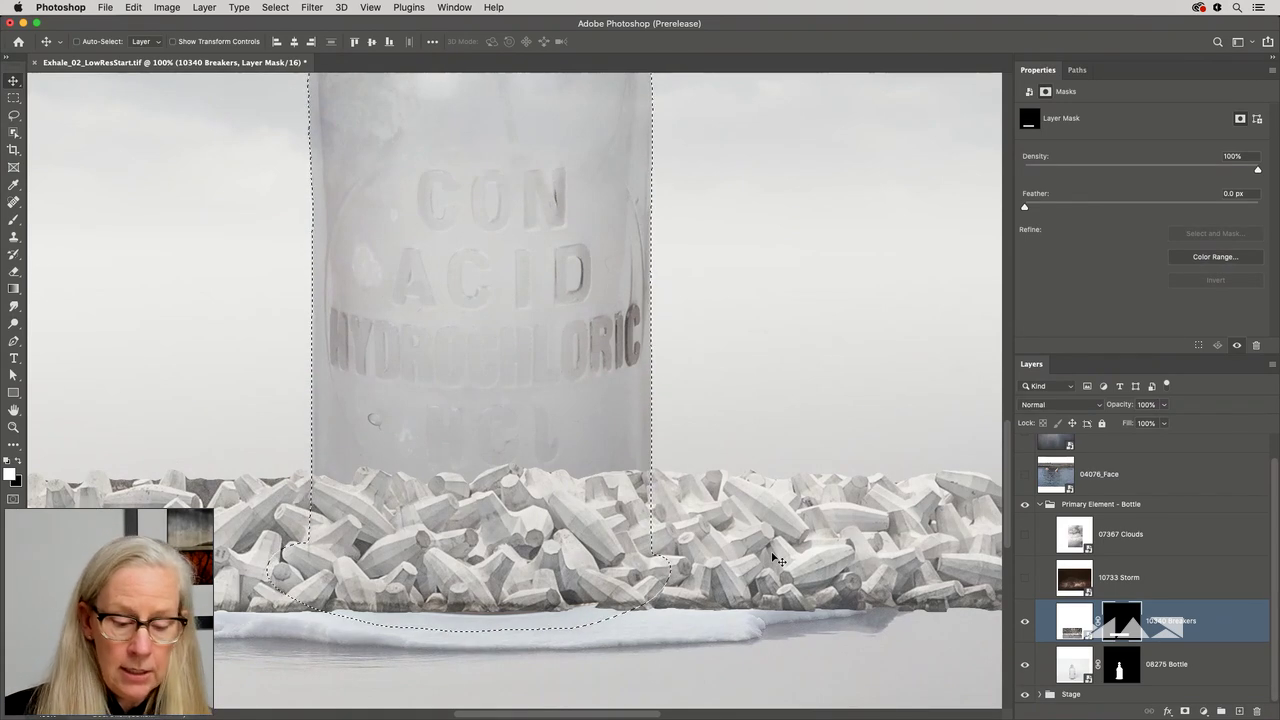
key("super+d")
key("super+0")
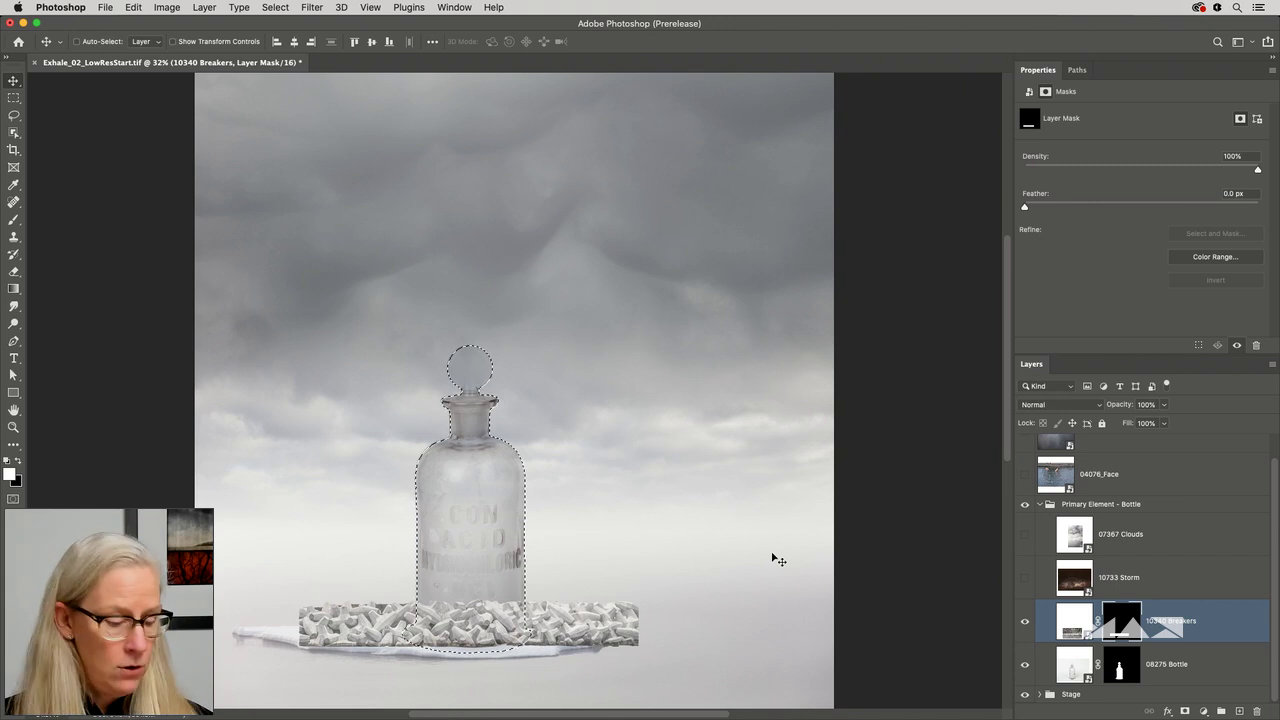
key("shift+super+i")
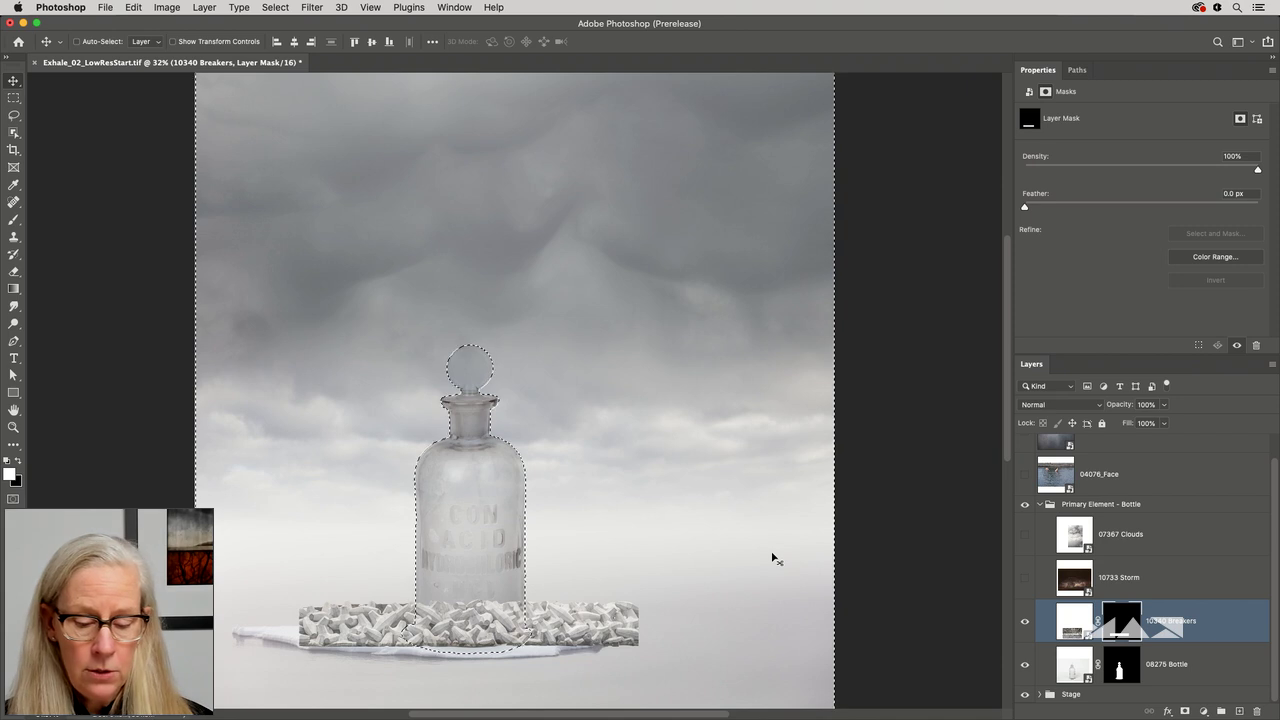
key("BackSpace")
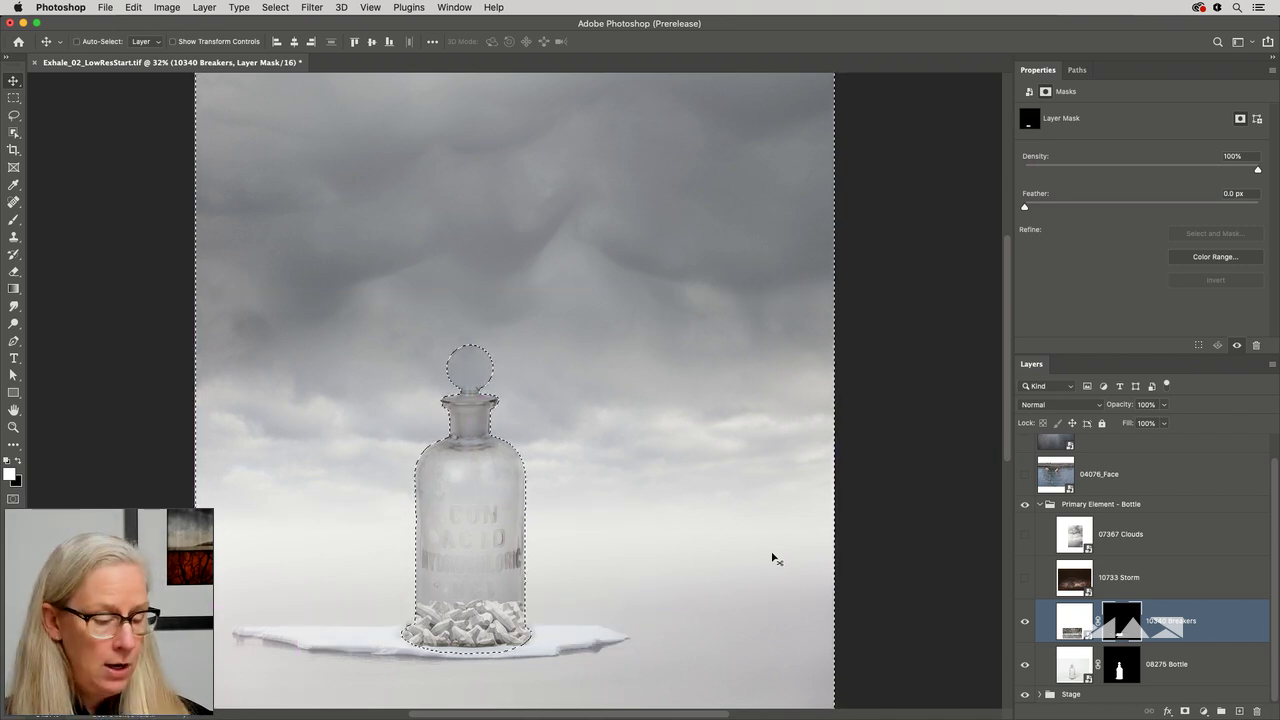
scroll(771, 558, "up", 5)
left_click_drag(674, 560, 609, 363)
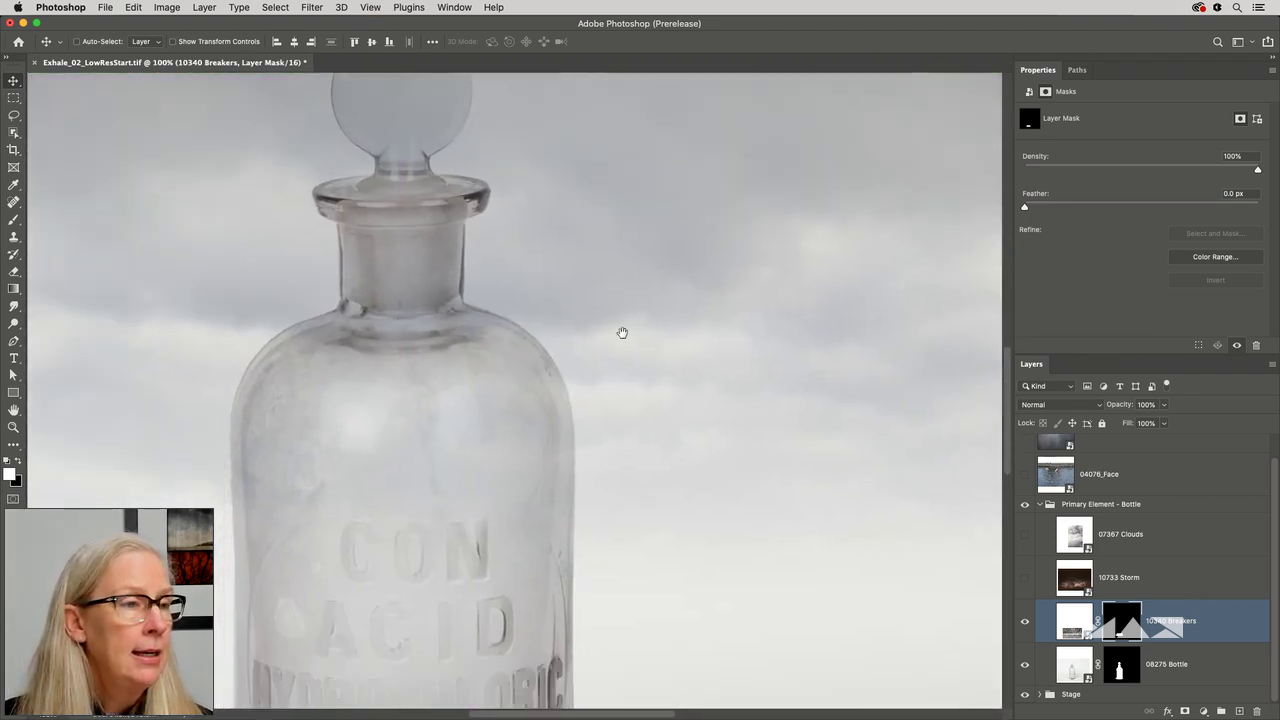
scroll(661, 493, "down", 8)
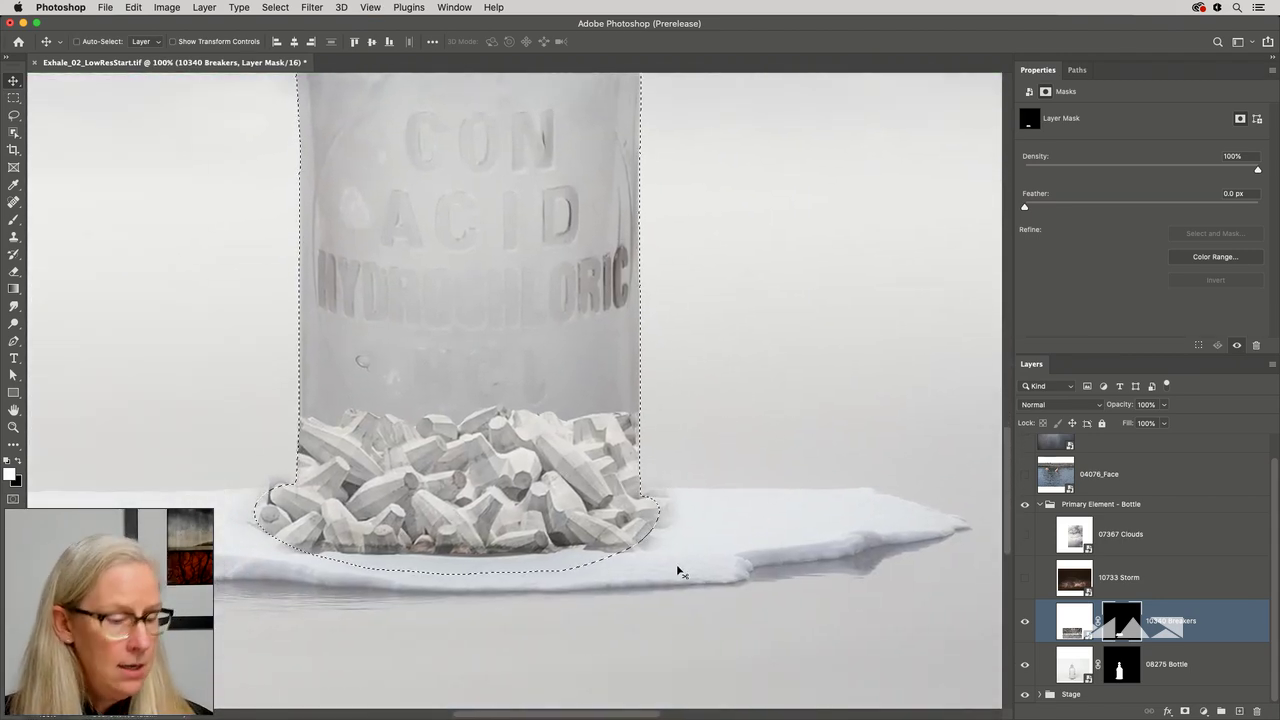
key("super+d")
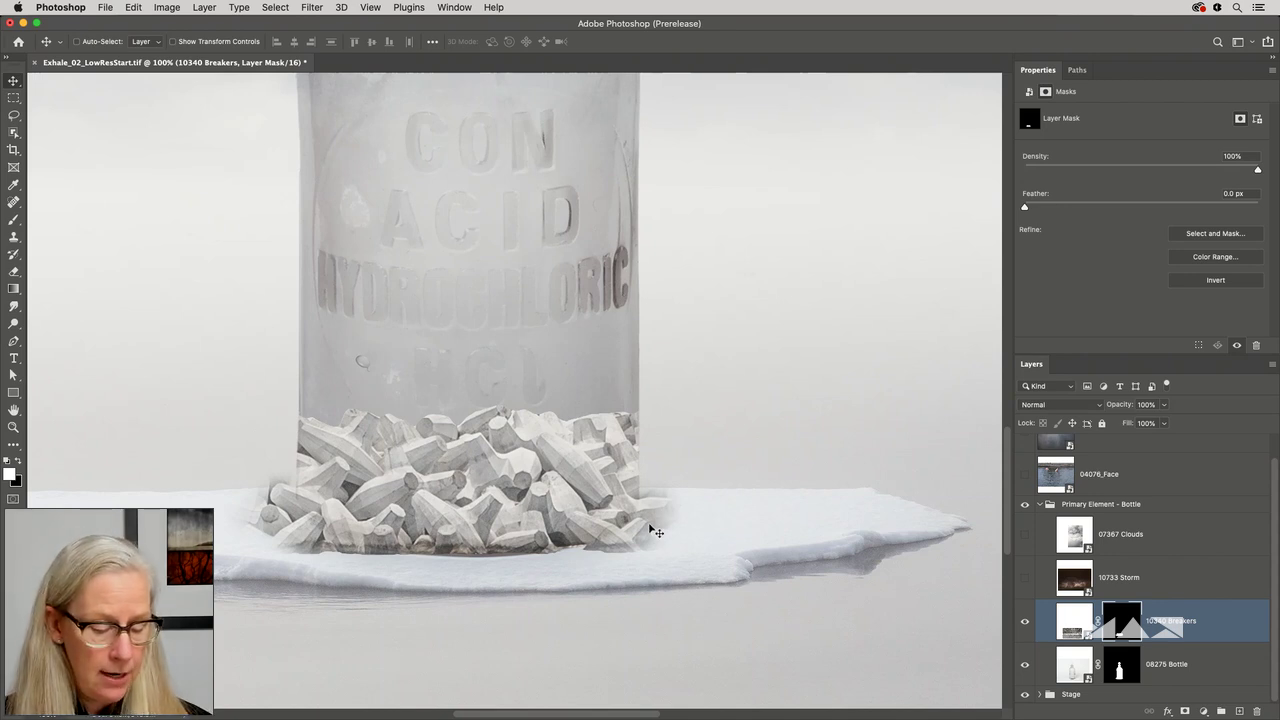
Paint black on the breakers mask around the bottle's base to hide the overspill, softening the bottom edge at 50% opacity.
key("b")
key("x")
left_click_drag(646, 530, 651, 486)
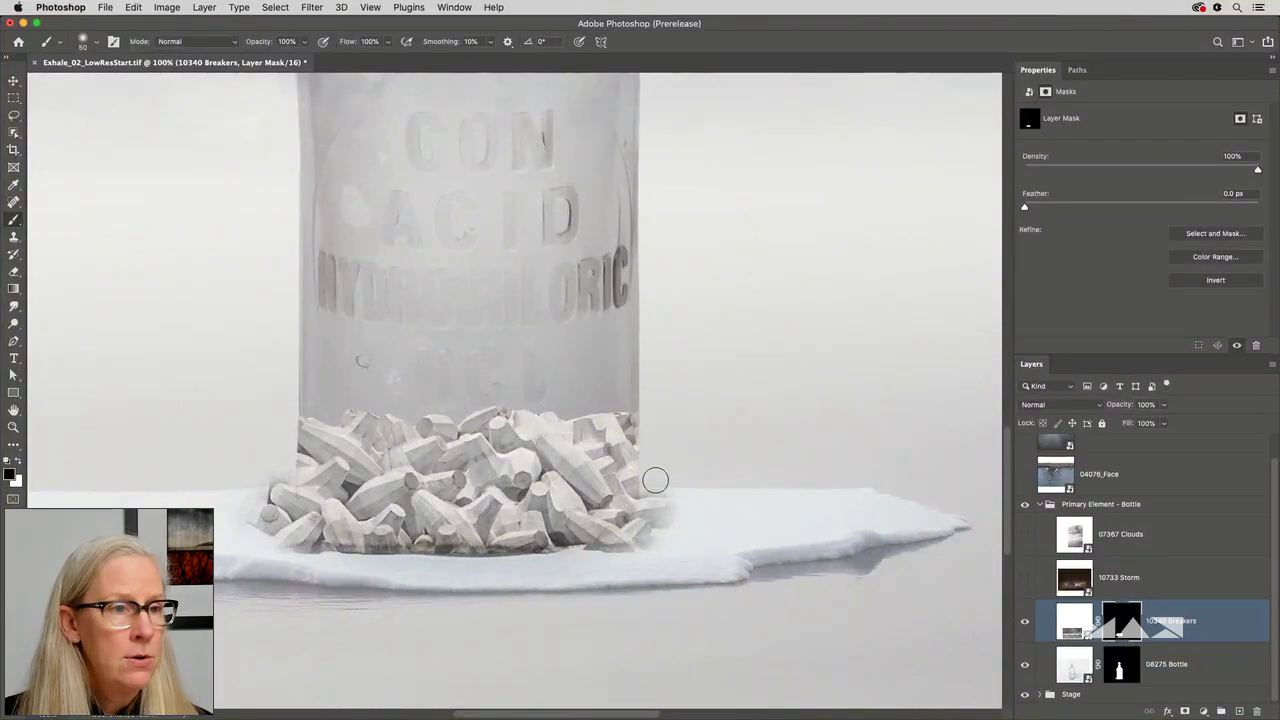
left_click_drag(652, 477, 649, 580)
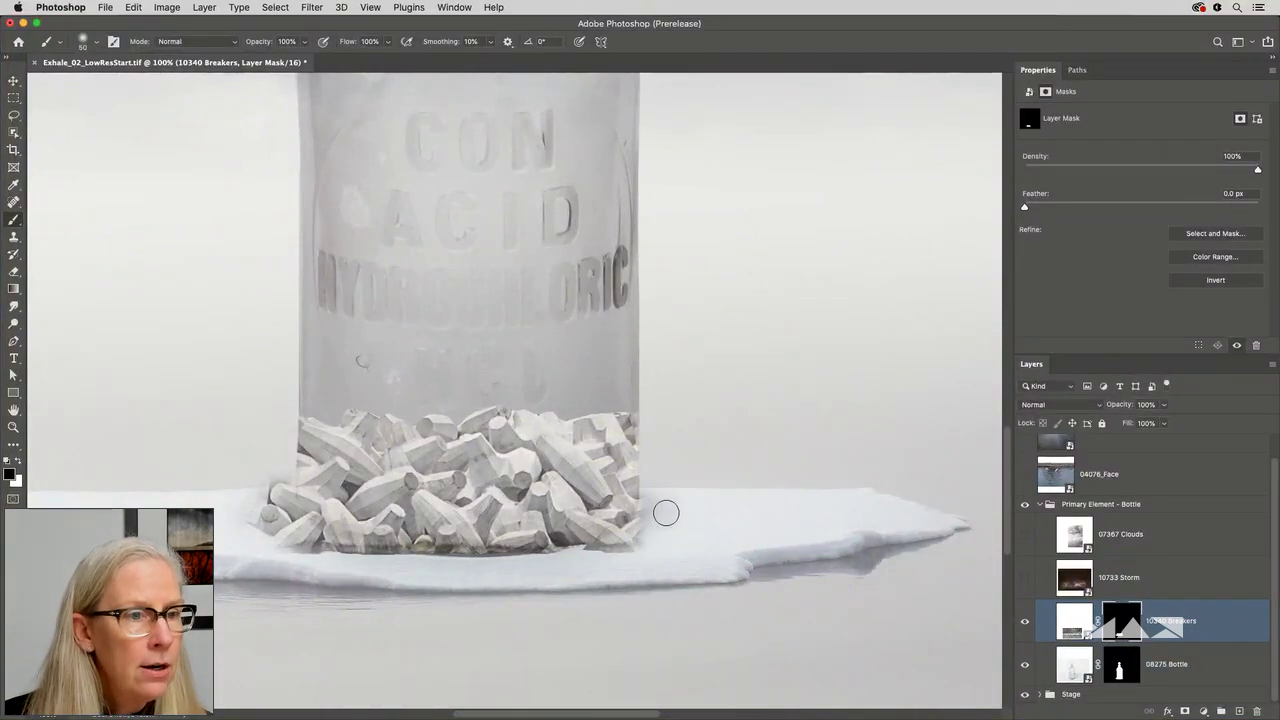
mouse_move(646, 532)
left_mouse_down()
mouse_move(625, 554)
mouse_move(505, 567)
mouse_move(319, 562)
mouse_move(243, 532)
mouse_move(233, 510)
mouse_move(272, 523)
mouse_move(282, 442)
mouse_move(289, 568)
mouse_move(280, 466)
mouse_move(272, 547)
mouse_move(279, 479)
mouse_move(305, 564)
mouse_move(282, 505)
mouse_move(340, 570)
mouse_move(293, 526)
left_mouse_up()
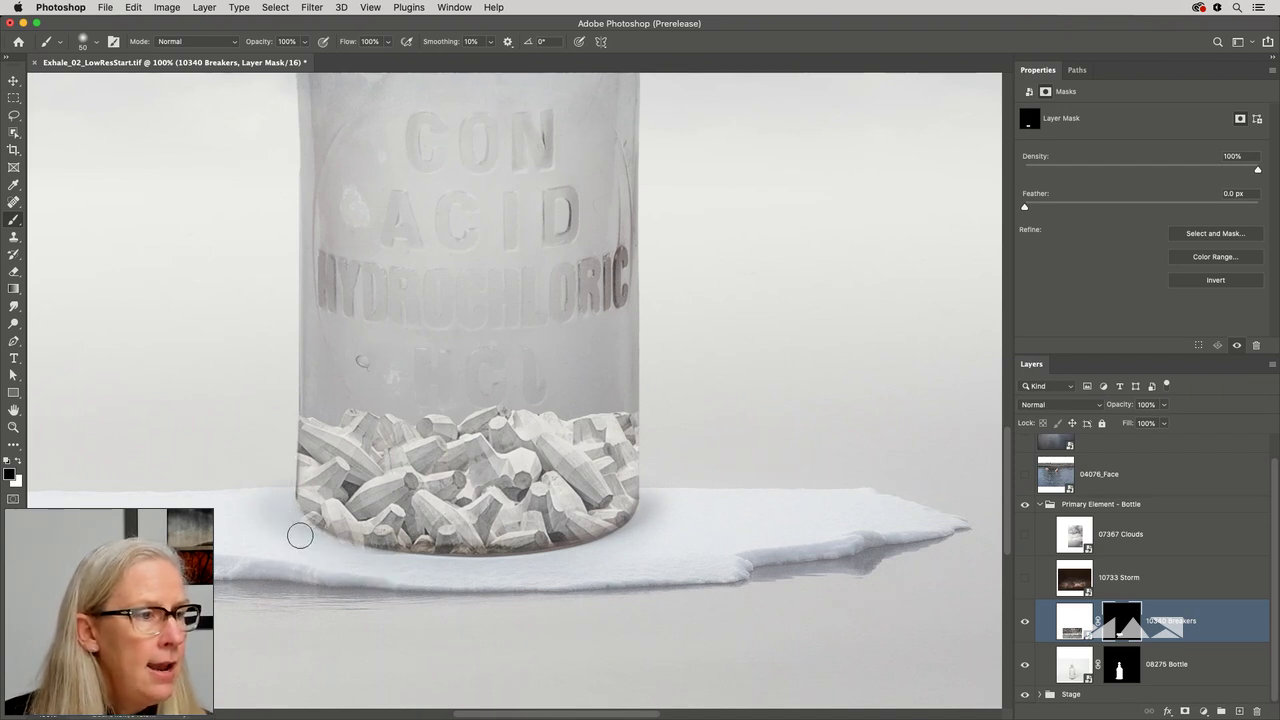
key("5")
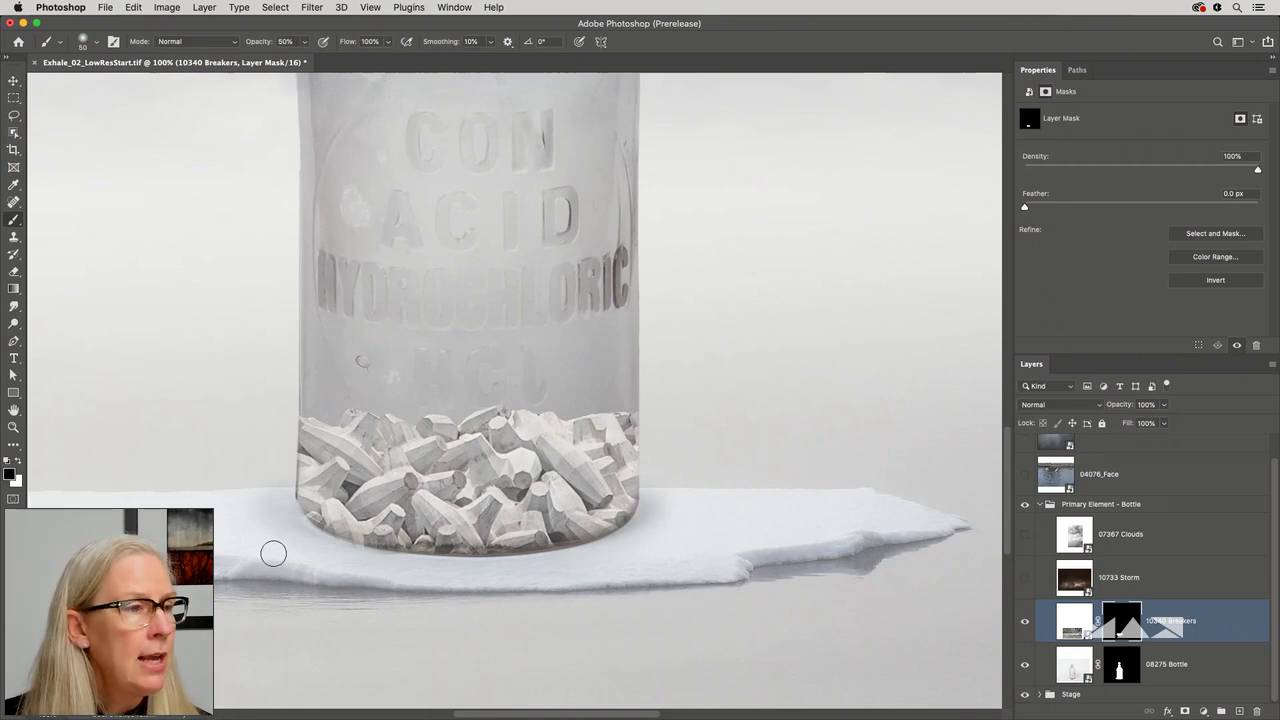
mouse_move(339, 541)
left_mouse_down()
mouse_move(417, 566)
mouse_move(522, 560)
left_mouse_up()
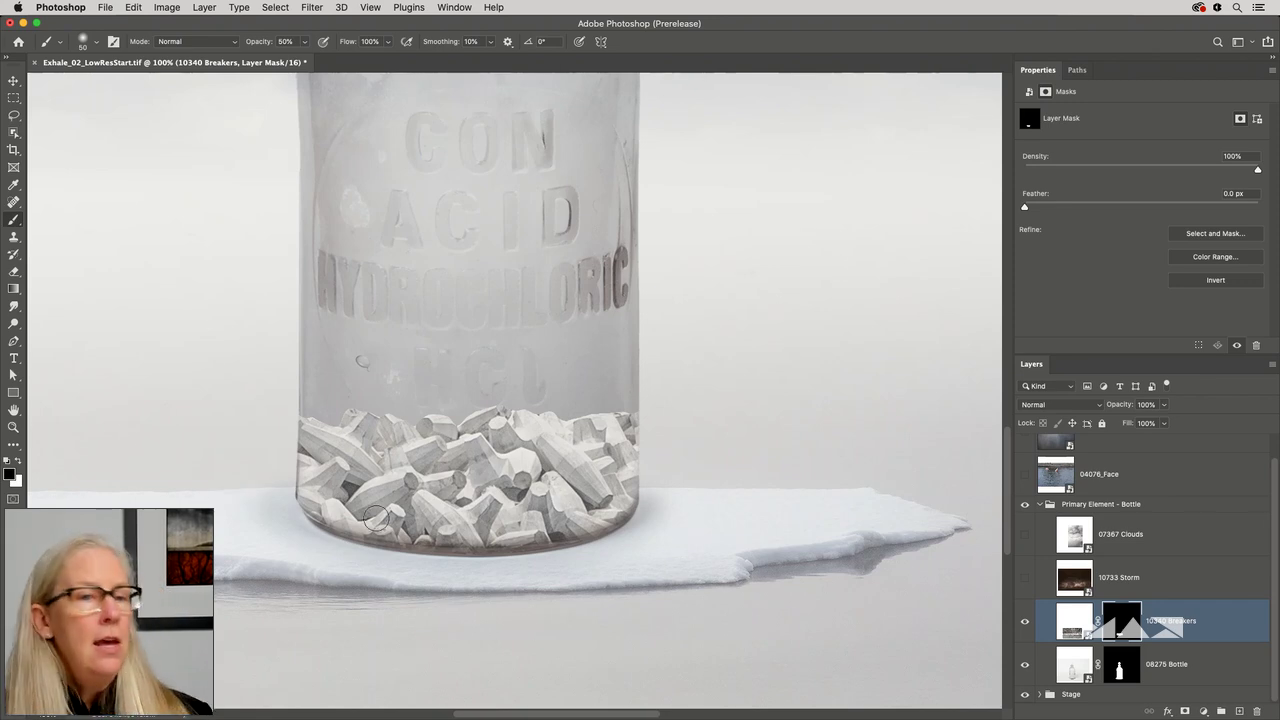
Set the 10340 Breakers layer to Multiply and duplicate it, giving the copy the Normal blend mode.
left_click(1060, 405)
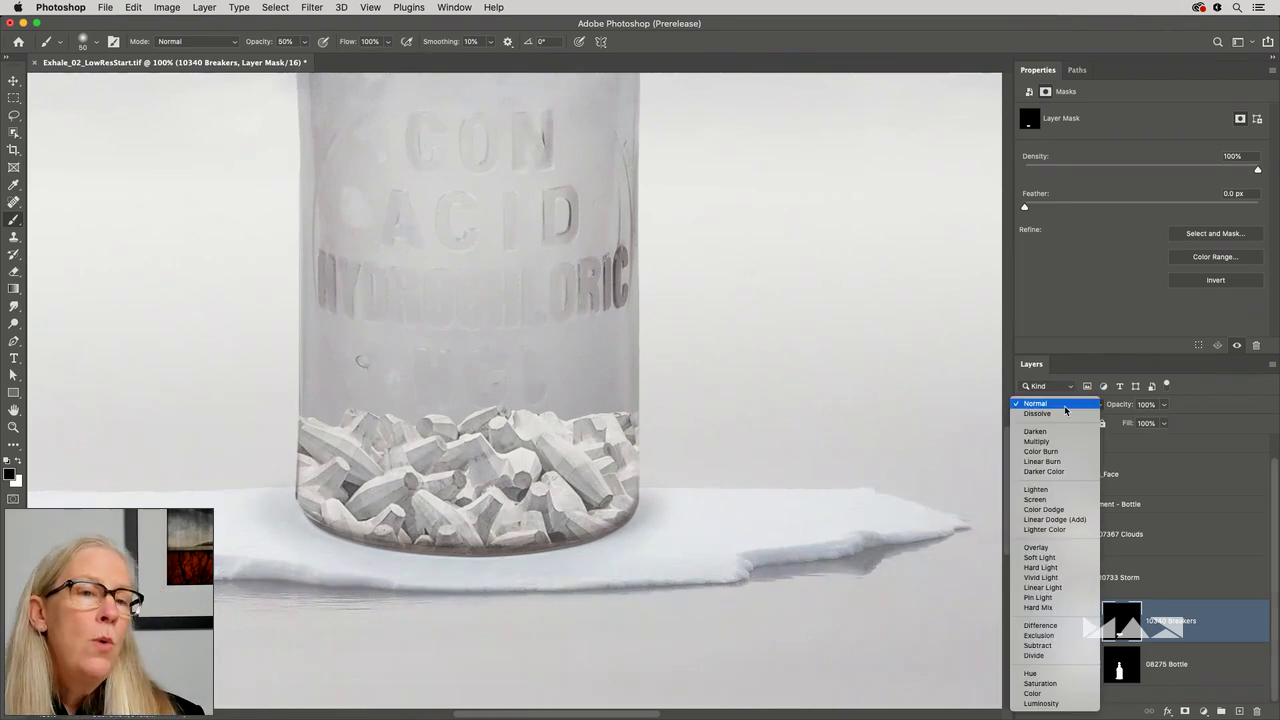
left_click(1036, 441)
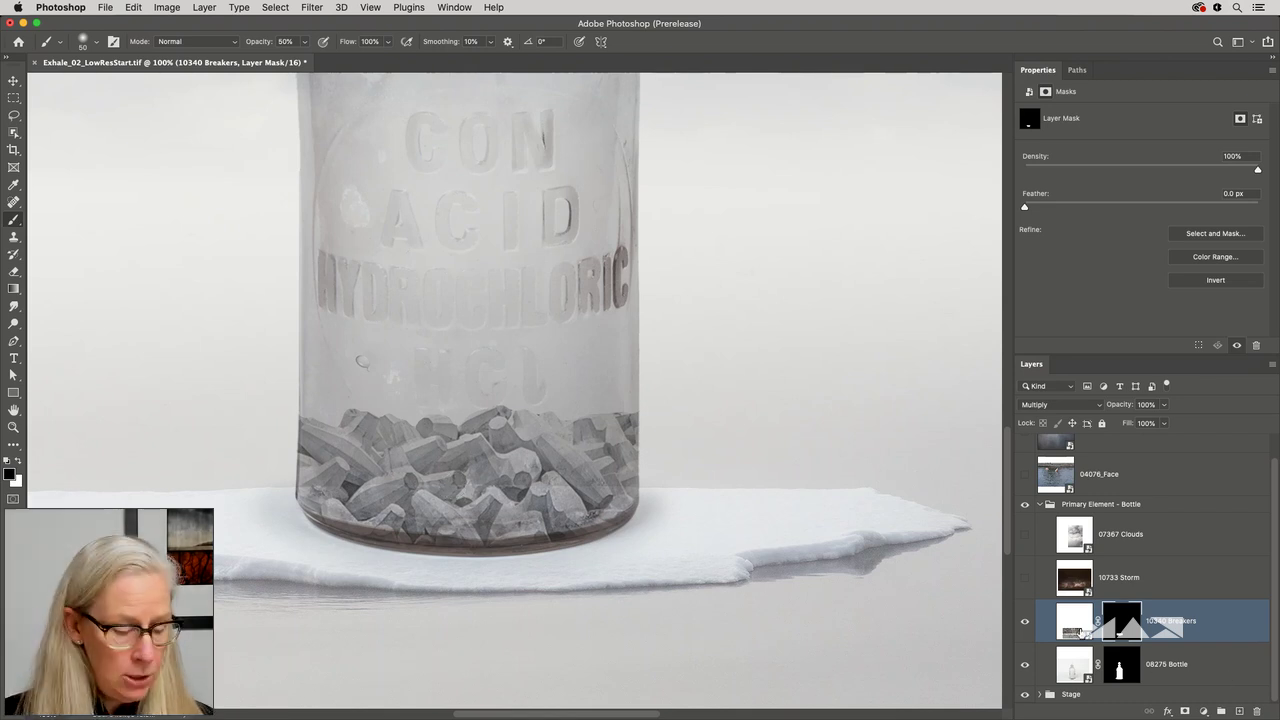
key("super+j")
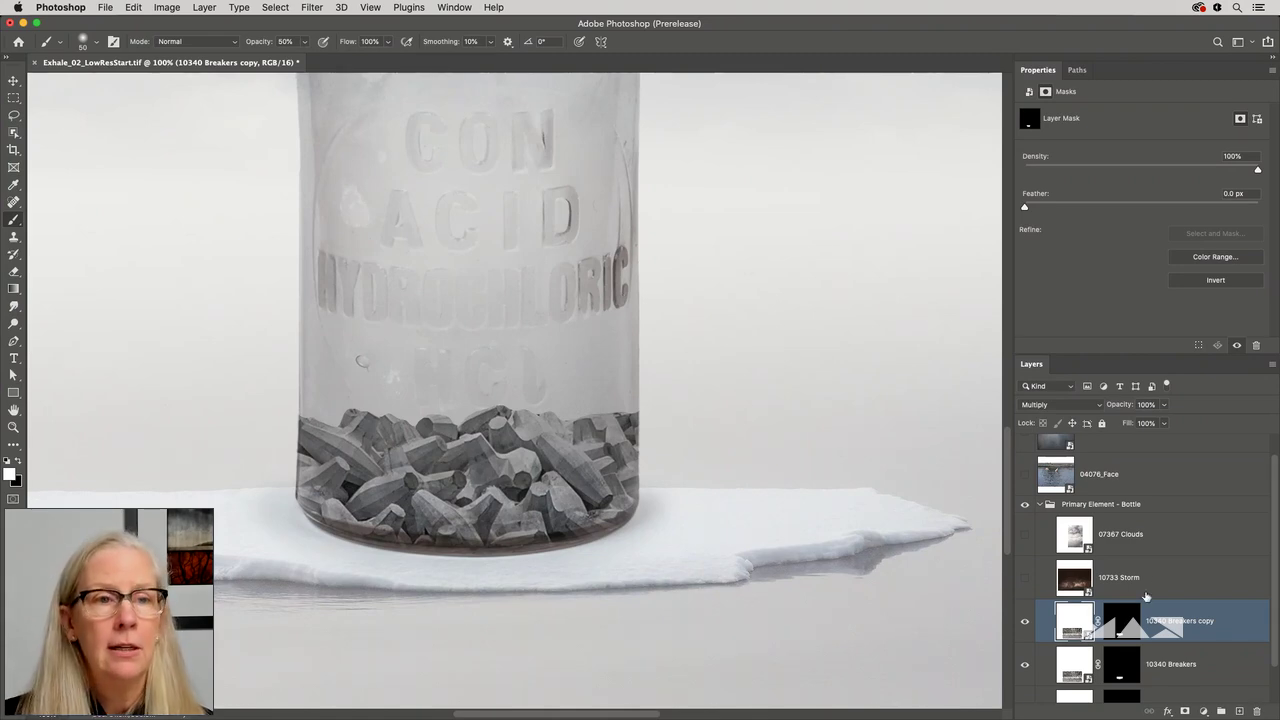
left_click(1060, 405)
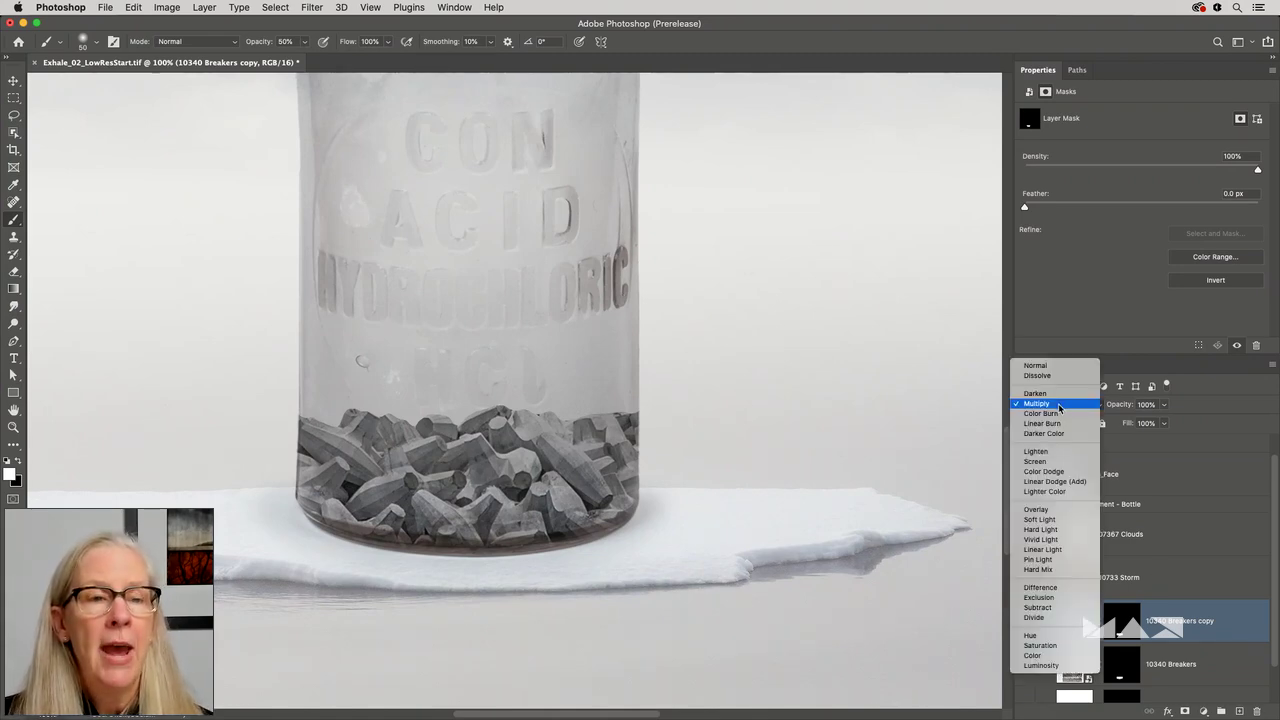
left_click(1049, 367)
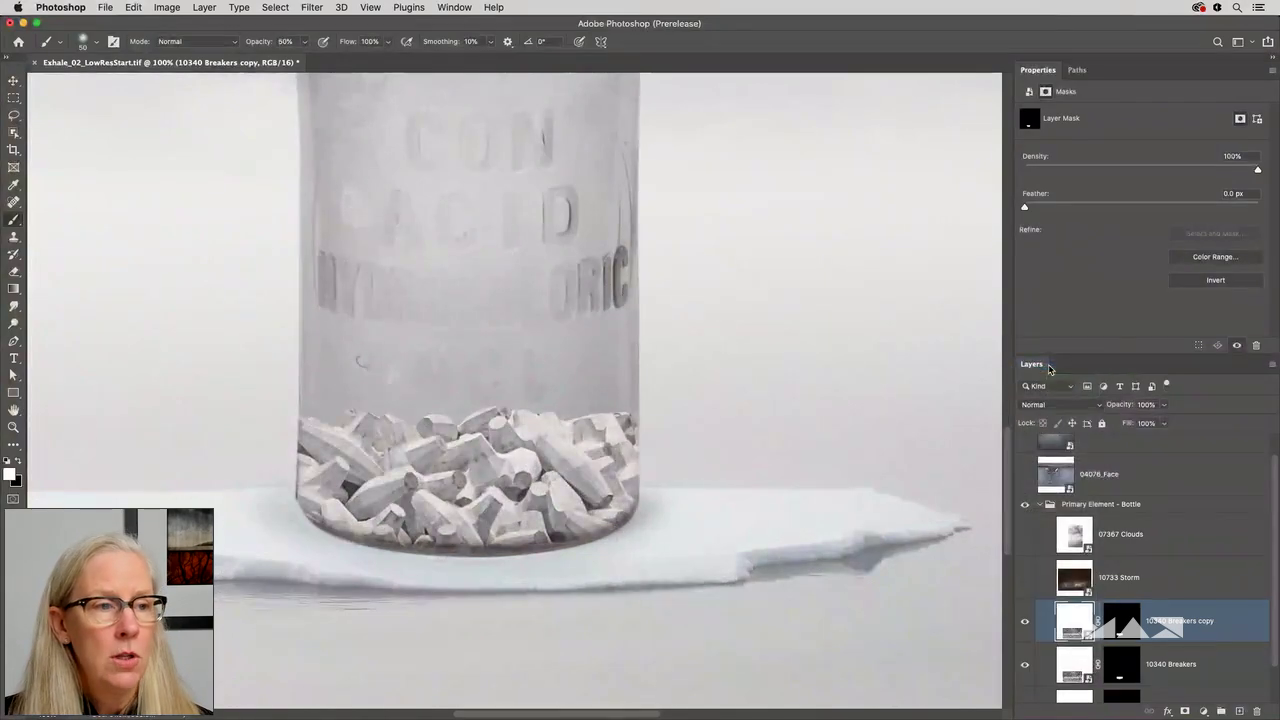
Fill the layer mask of the 10340 Breakers copy with black and make white the Brush's foreground color.
left_click(1128, 620)
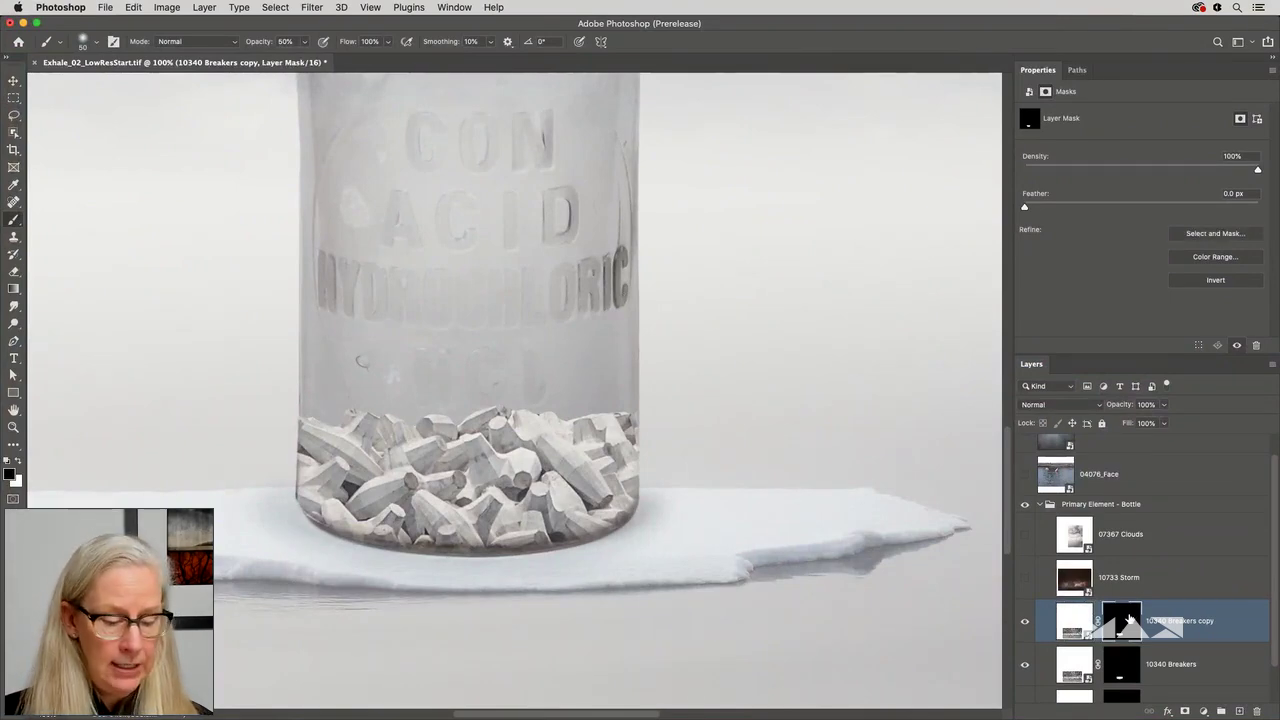
key("alt+BackSpace")
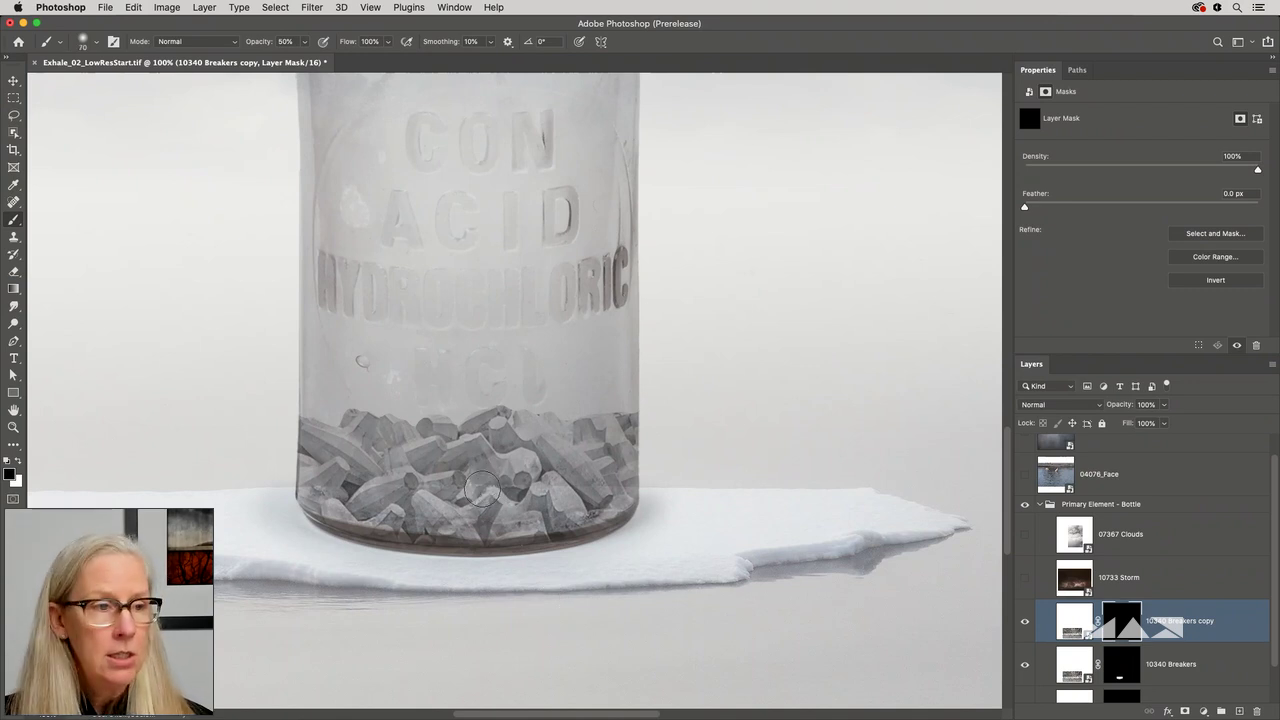
key("x")
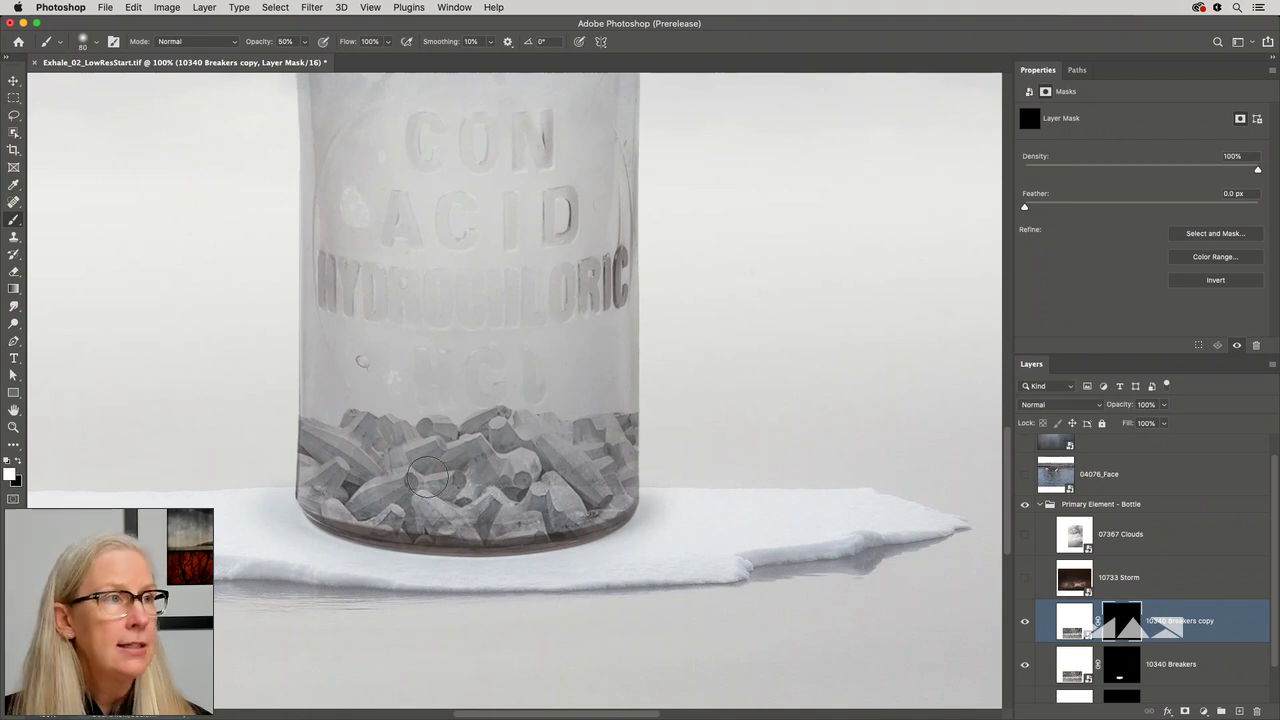
Paint white at 50% opacity on the 10340 Breakers copy mask to brighten the tops of the breakers inside the bottle.
mouse_move(417, 485)
left_mouse_down()
mouse_move(330, 486)
mouse_move(452, 473)
mouse_move(535, 490)
mouse_move(576, 484)
mouse_move(591, 465)
mouse_move(574, 485)
mouse_move(593, 468)
mouse_move(608, 480)
mouse_move(585, 486)
mouse_move(603, 467)
mouse_move(607, 484)
mouse_move(594, 486)
mouse_move(614, 476)
mouse_move(604, 486)
mouse_move(516, 453)
mouse_move(344, 442)
mouse_move(366, 467)
mouse_move(398, 440)
mouse_move(482, 460)
mouse_move(575, 486)
left_mouse_up()
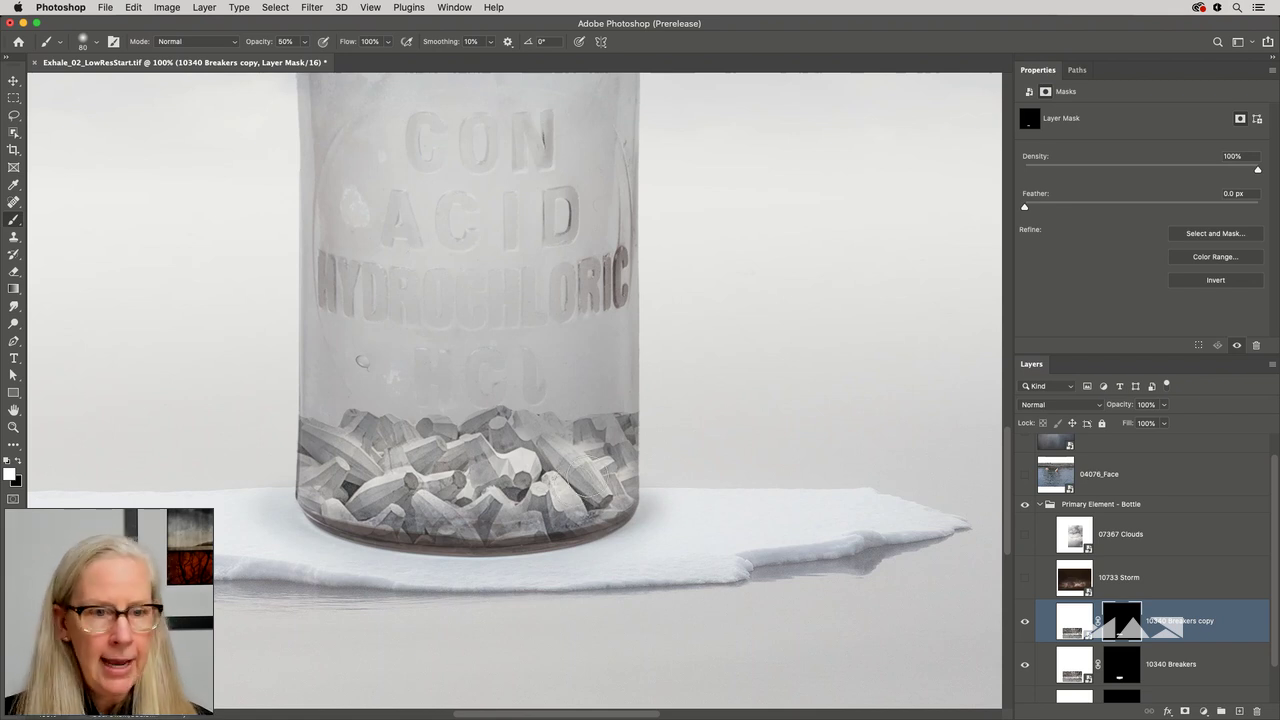
key("super+0")
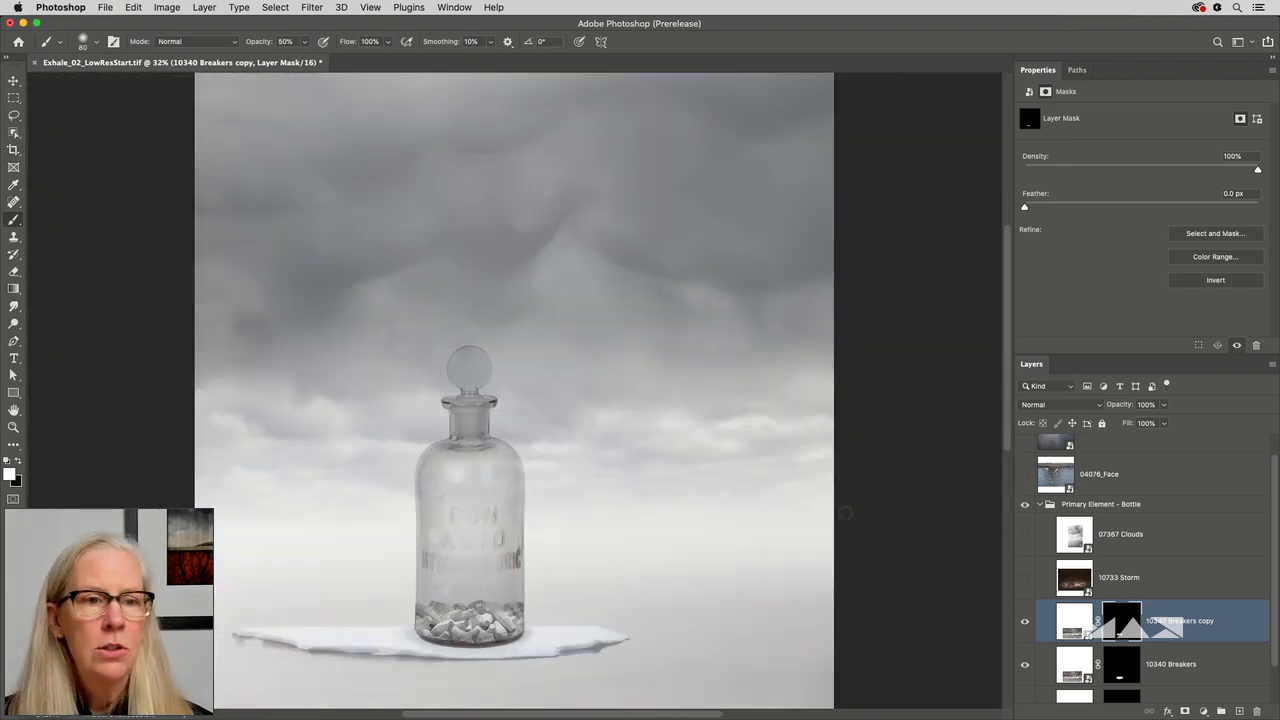
Show the 07367 Clouds and 10733 Storm layers and move both directly below the 08275 Bottle layer.
left_click(1136, 574)
left_click(1136, 535, "shift")
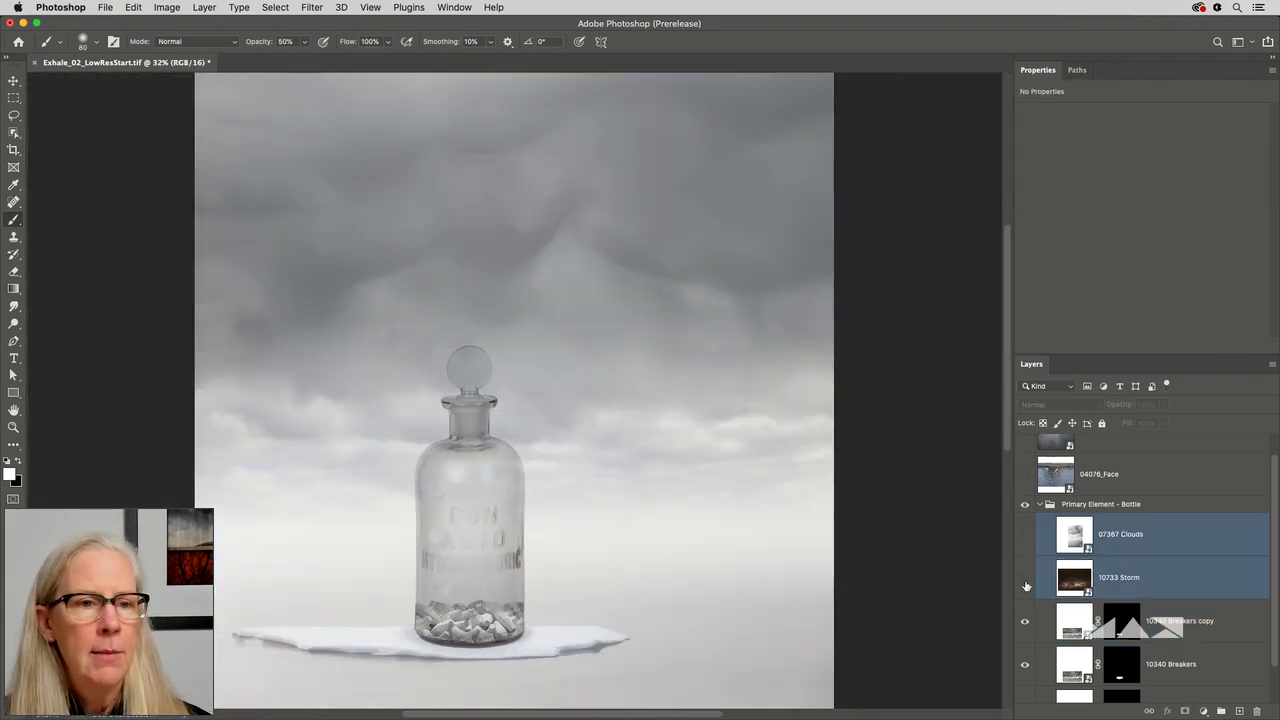
left_click(1025, 535)
scroll(1166, 580, "down", 1)
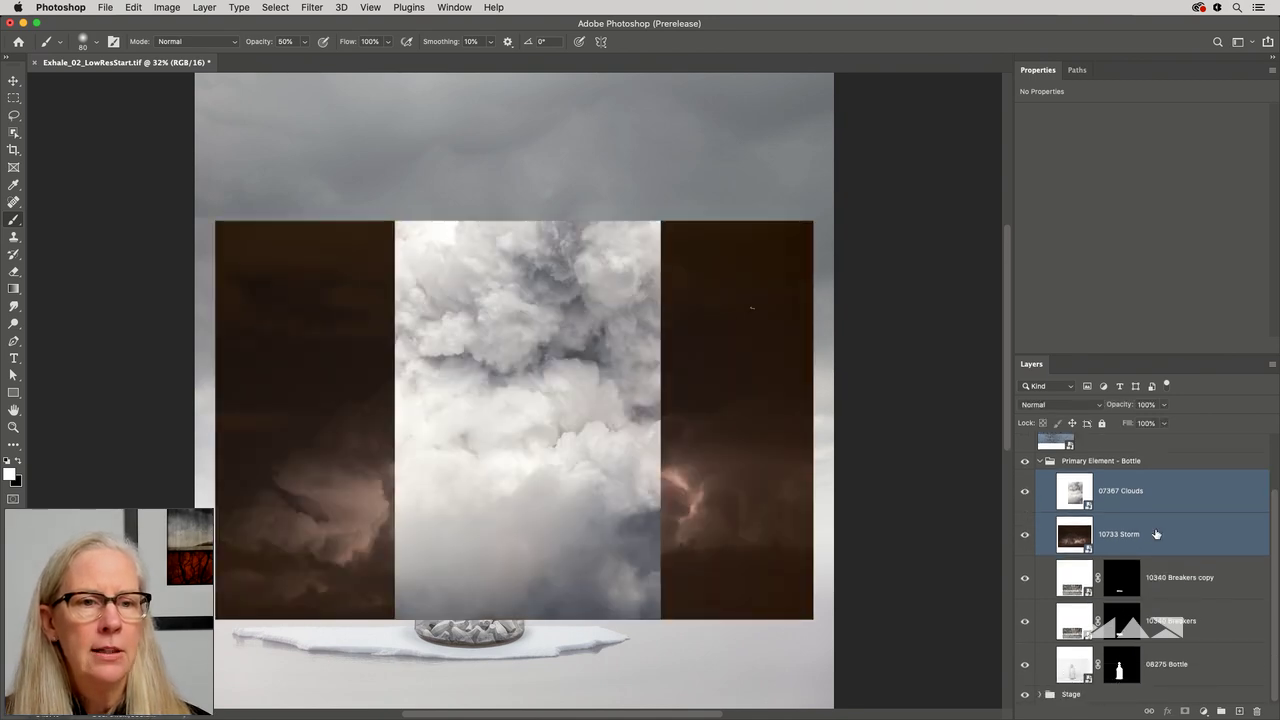
left_click_drag(1126, 359, 1121, 226)
left_click_drag(1135, 477, 1090, 627)
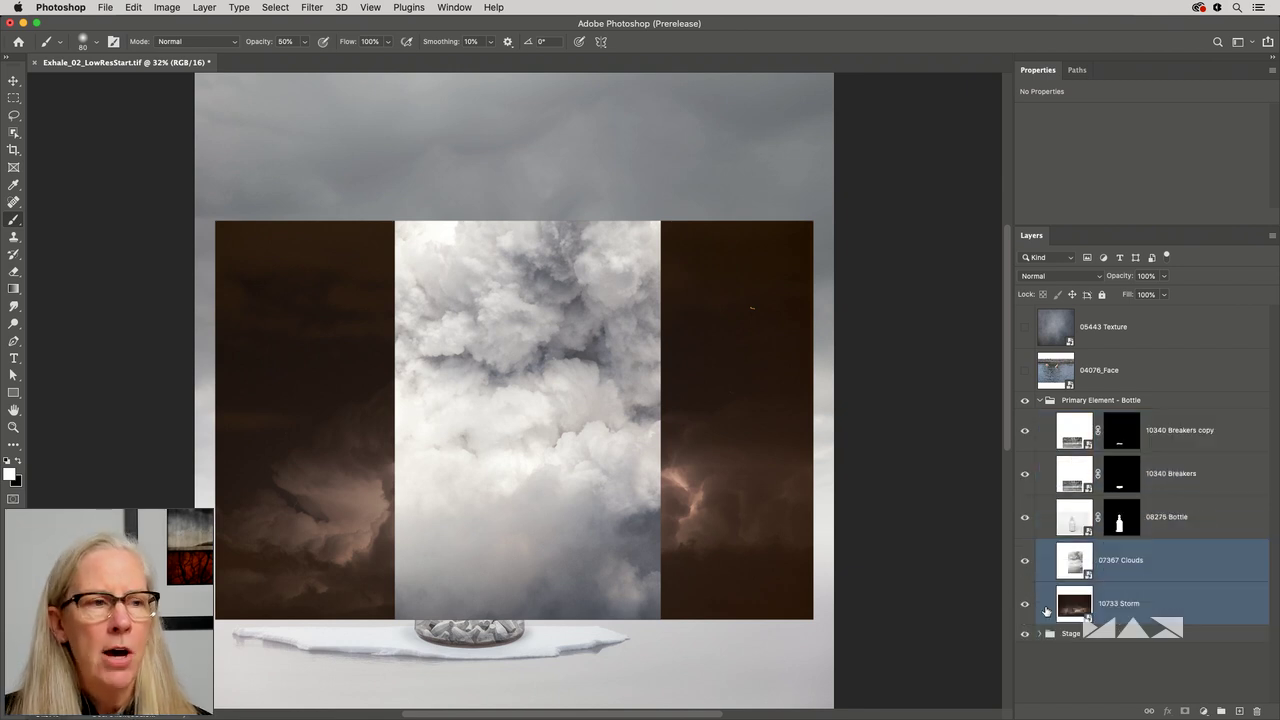
Hide the 07367 Clouds layer and copy the bottle's layer mask to the 10733 Storm layer.
left_click(1024, 561)
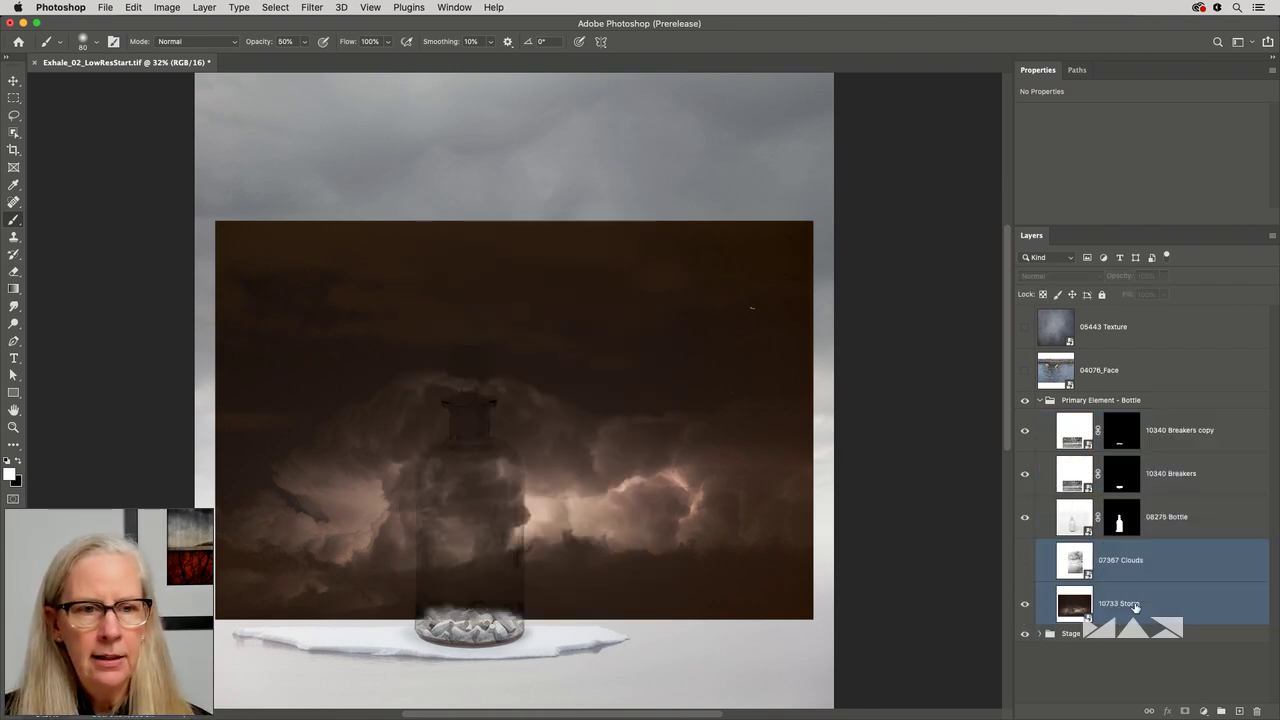
left_click(1134, 606)
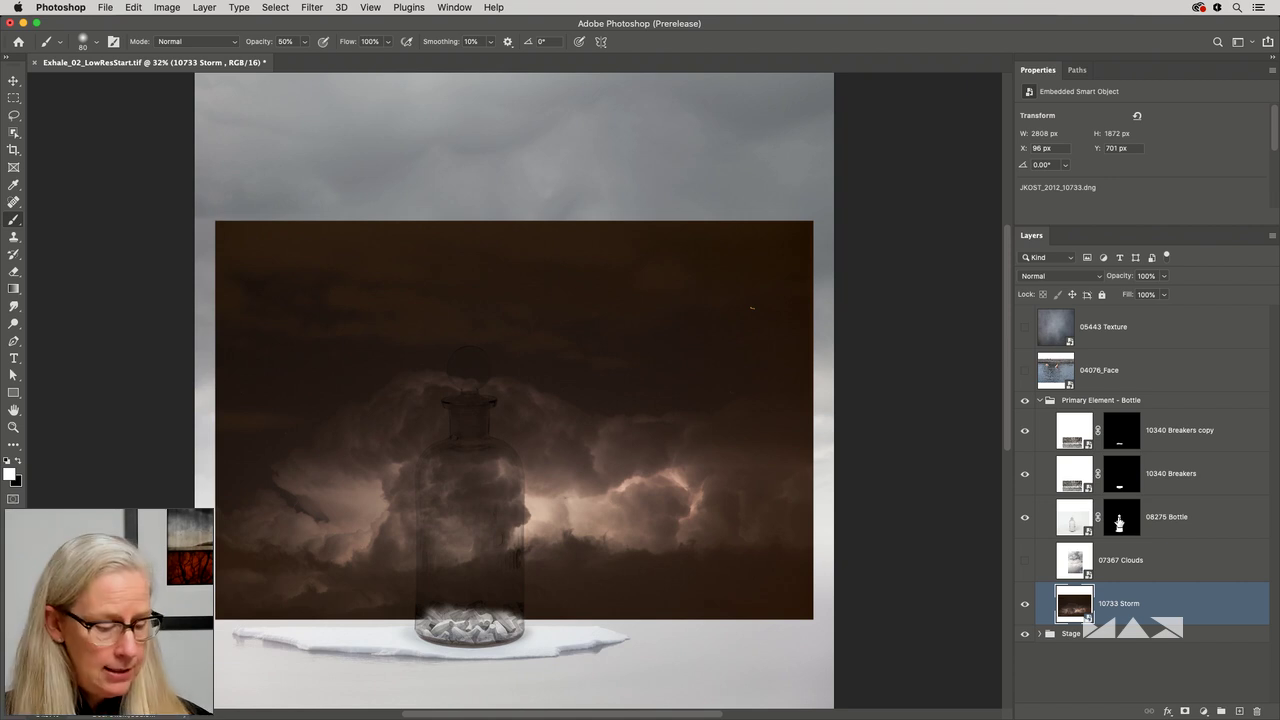
left_click_drag(1119, 521, 1122, 612)
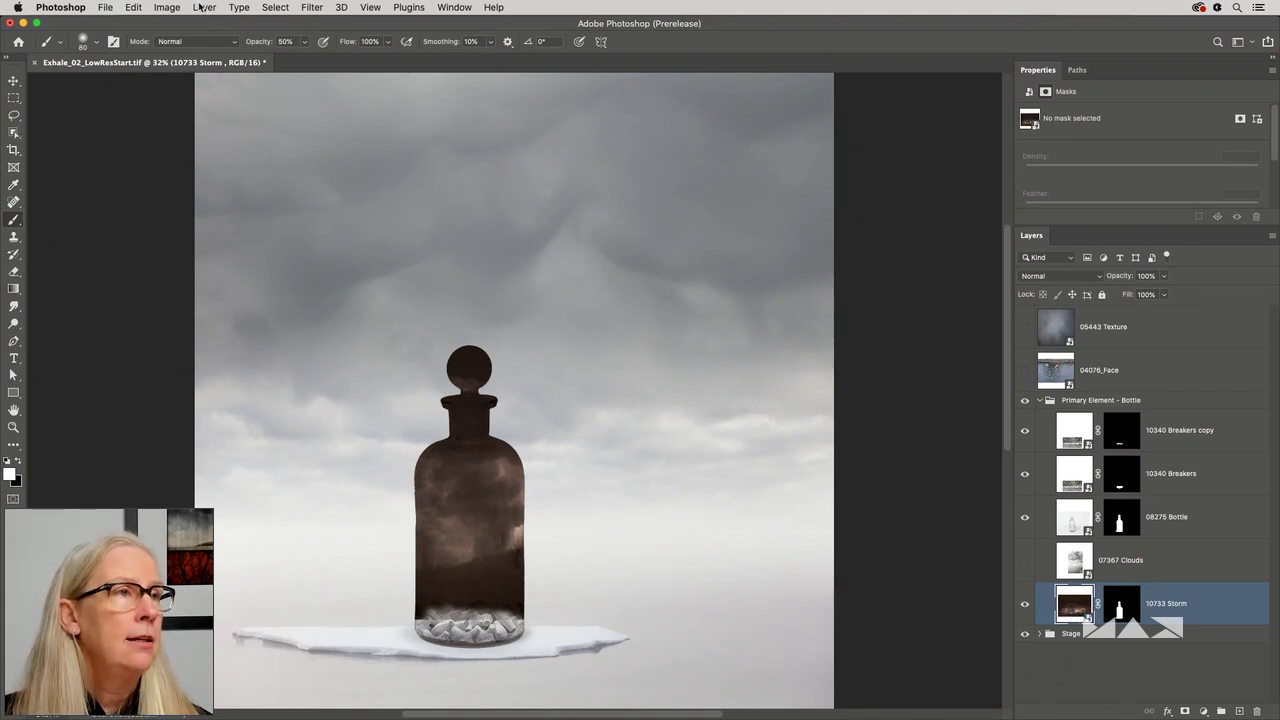
Invert the colors of the 10733 Storm layer and reposition its image inside the bottle independently of the mask.
left_click(166, 7)
mouse_move(188, 45)
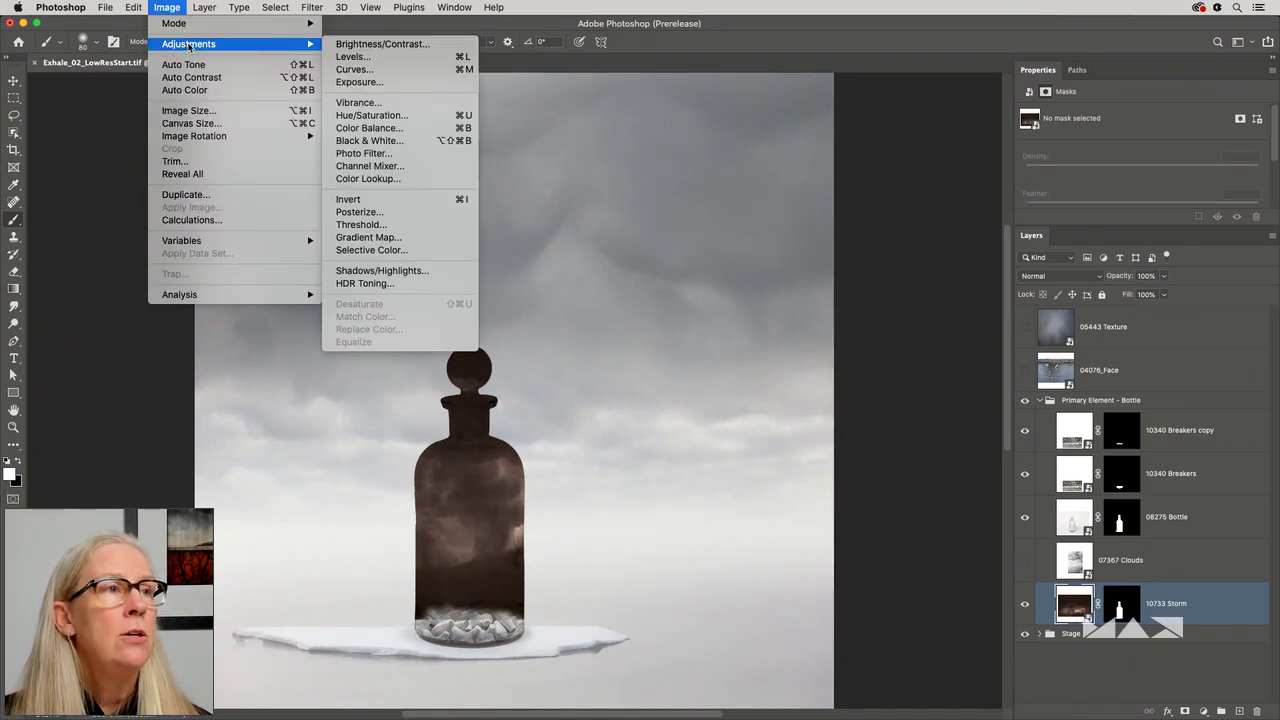
left_click(398, 201)
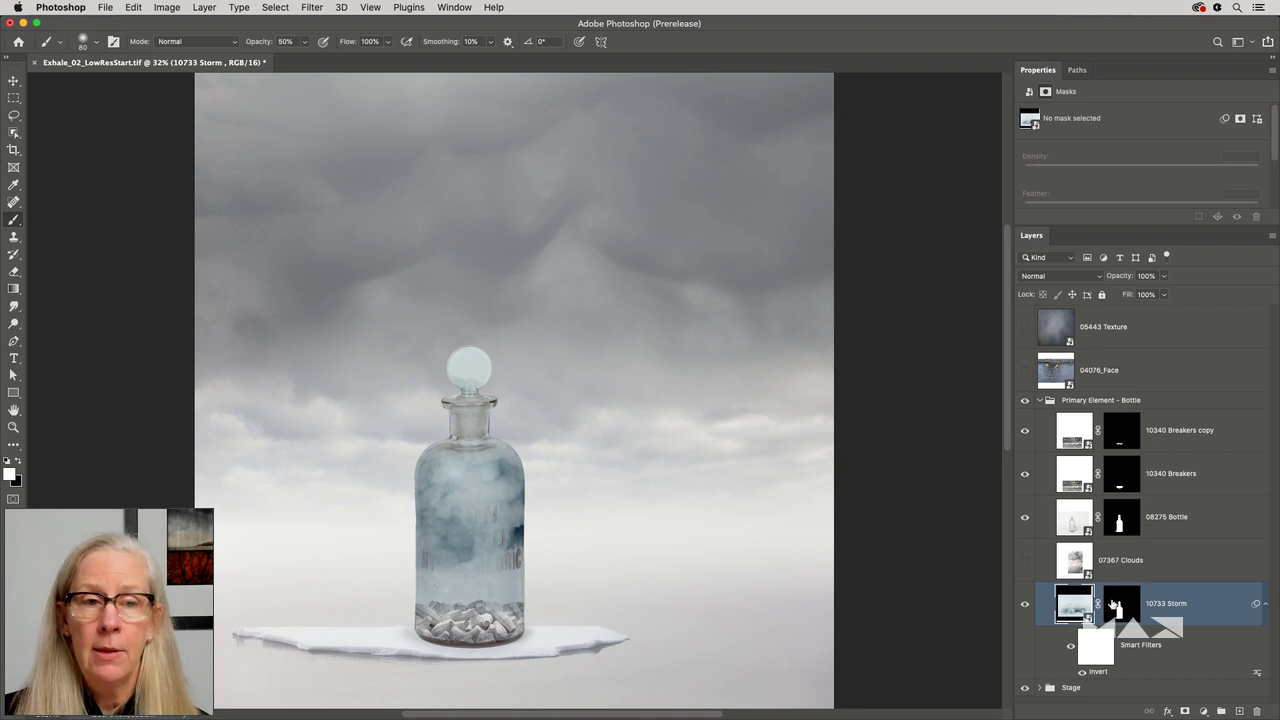
left_click(1072, 606)
key("v")
left_click_drag(472, 480, 549, 535)
Show the 07367 Clouds layer, clip it to the 10733 Storm layer, and move the clouds down inside the bottle.
left_click(1027, 562)
left_click(1133, 563)
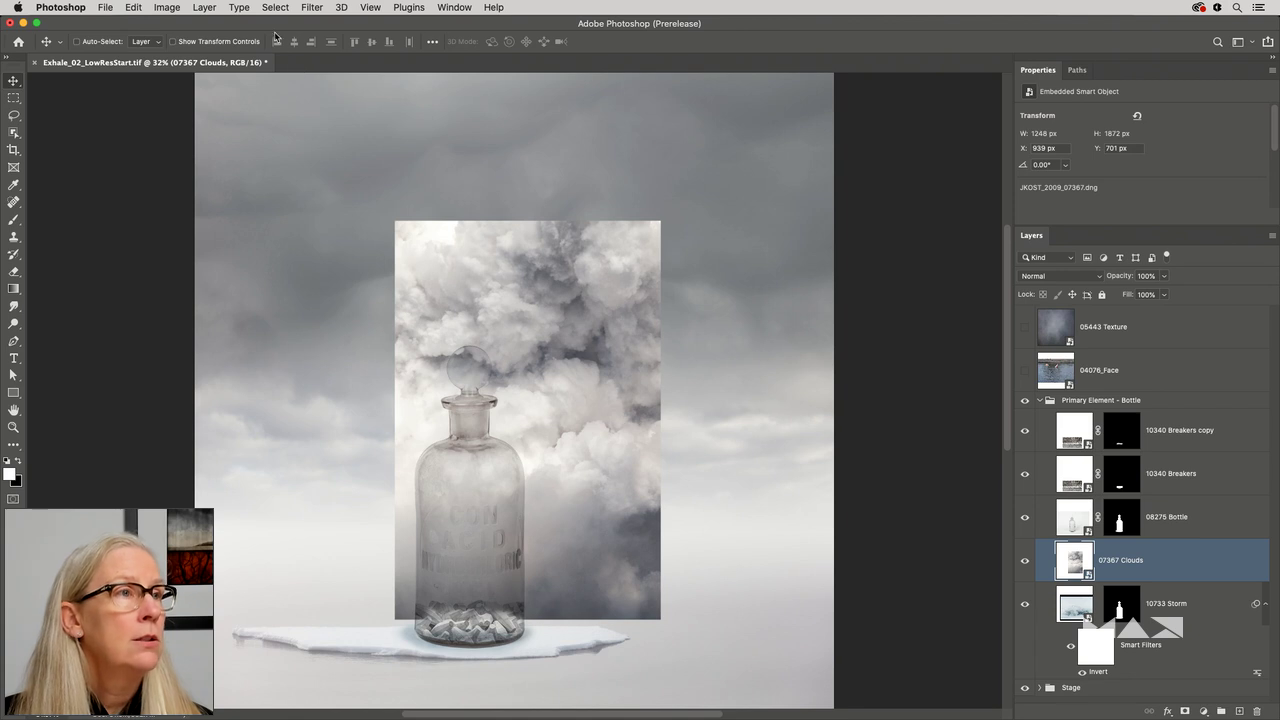
left_click(204, 7)
mouse_move(255, 180)
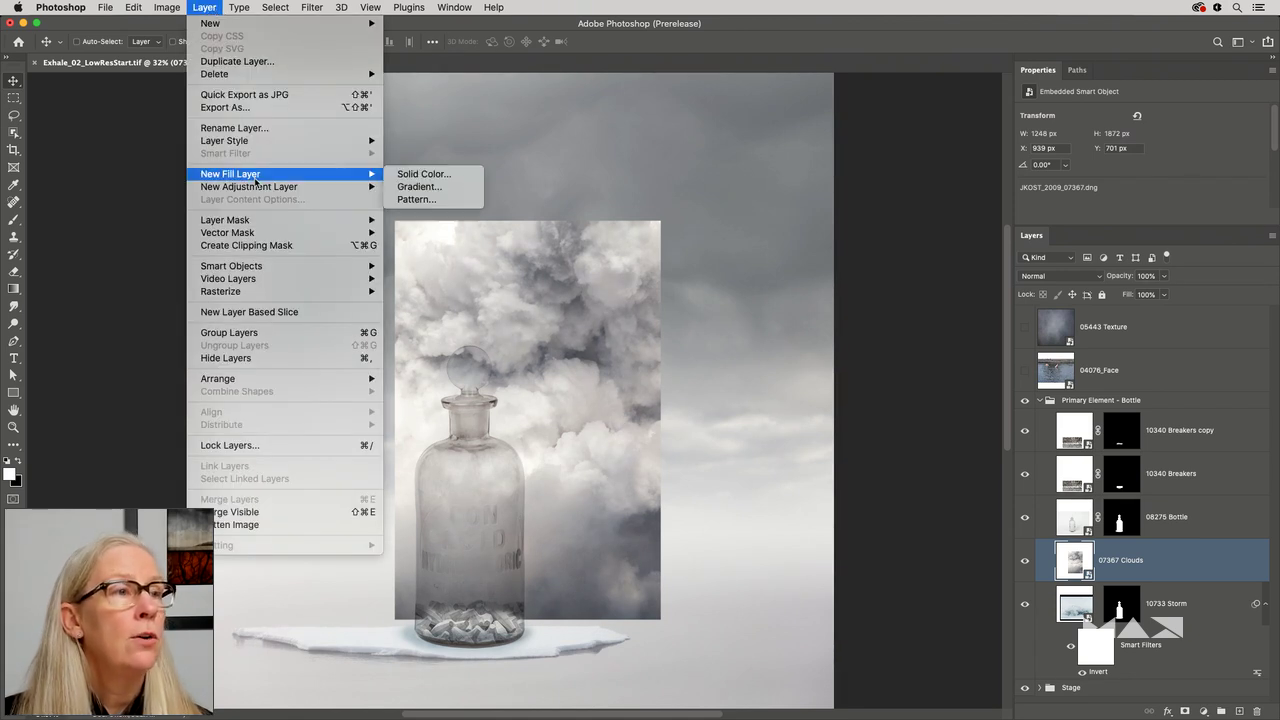
left_click(263, 246)
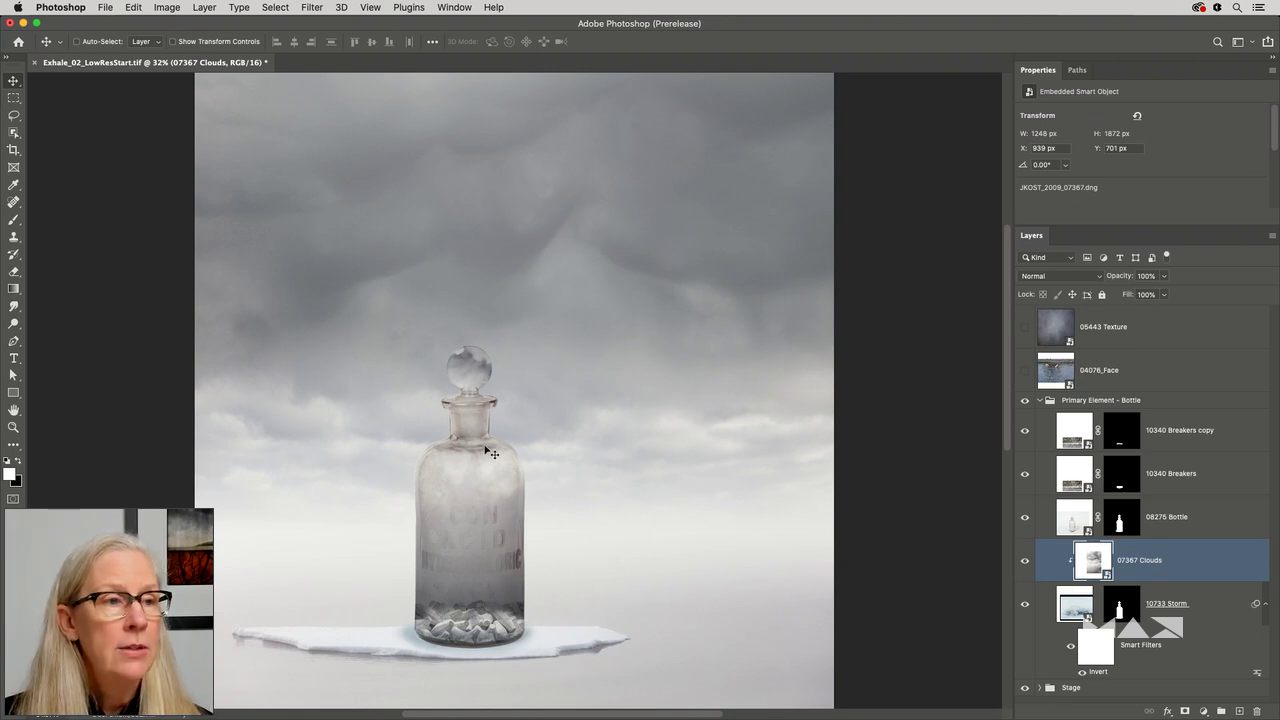
left_click_drag(547, 388, 515, 506)
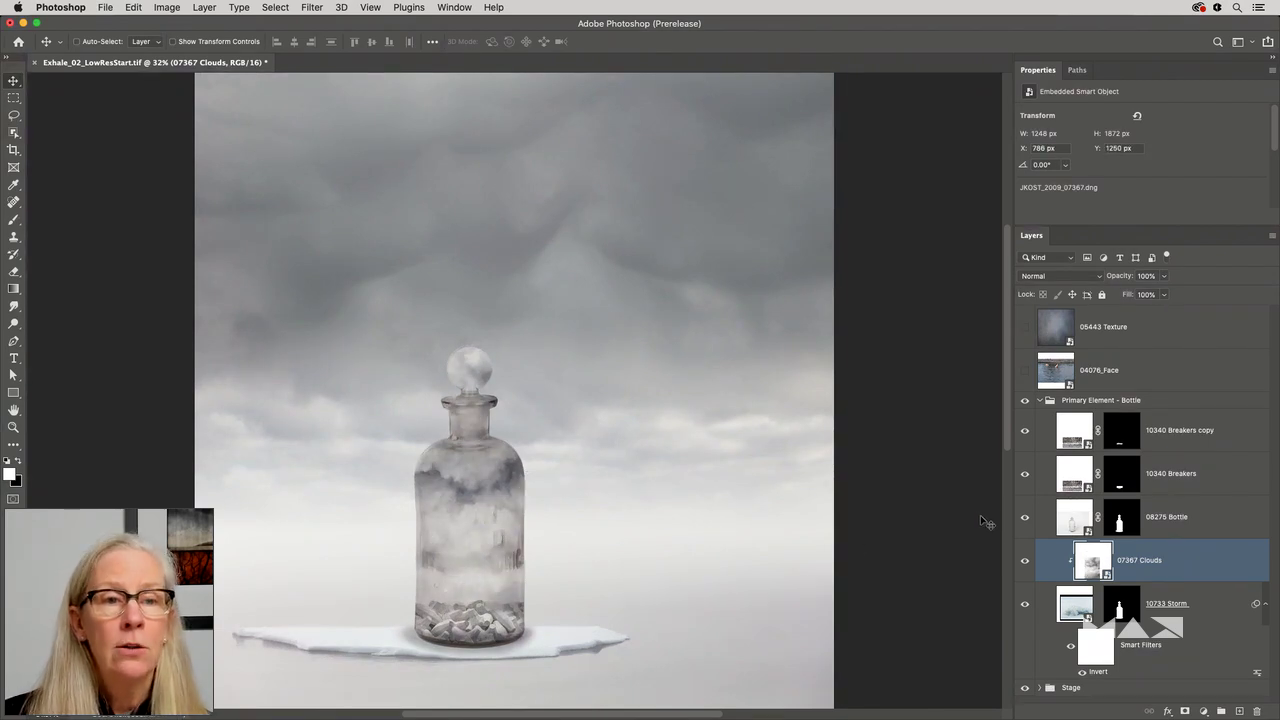
Add a mask to 07367 Clouds and paint black at 100% opacity with a 247 px brush over the bottle's lower half.
left_click(1184, 711)
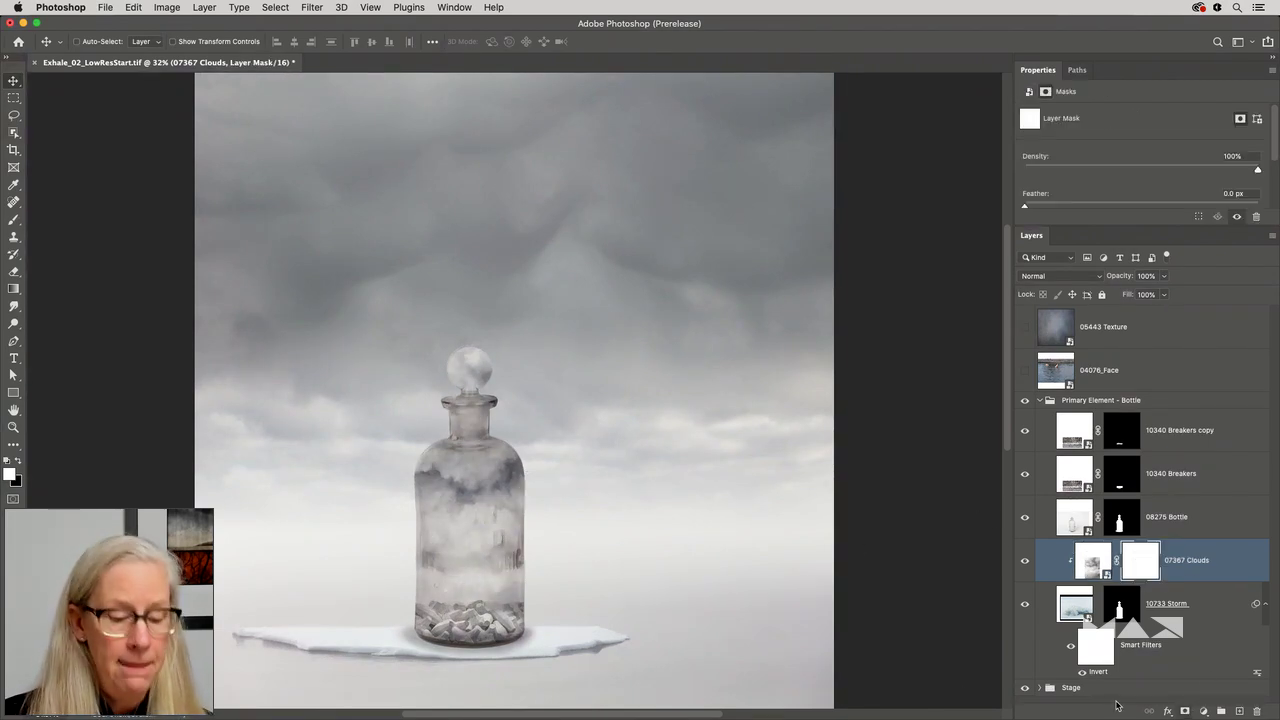
key("b")
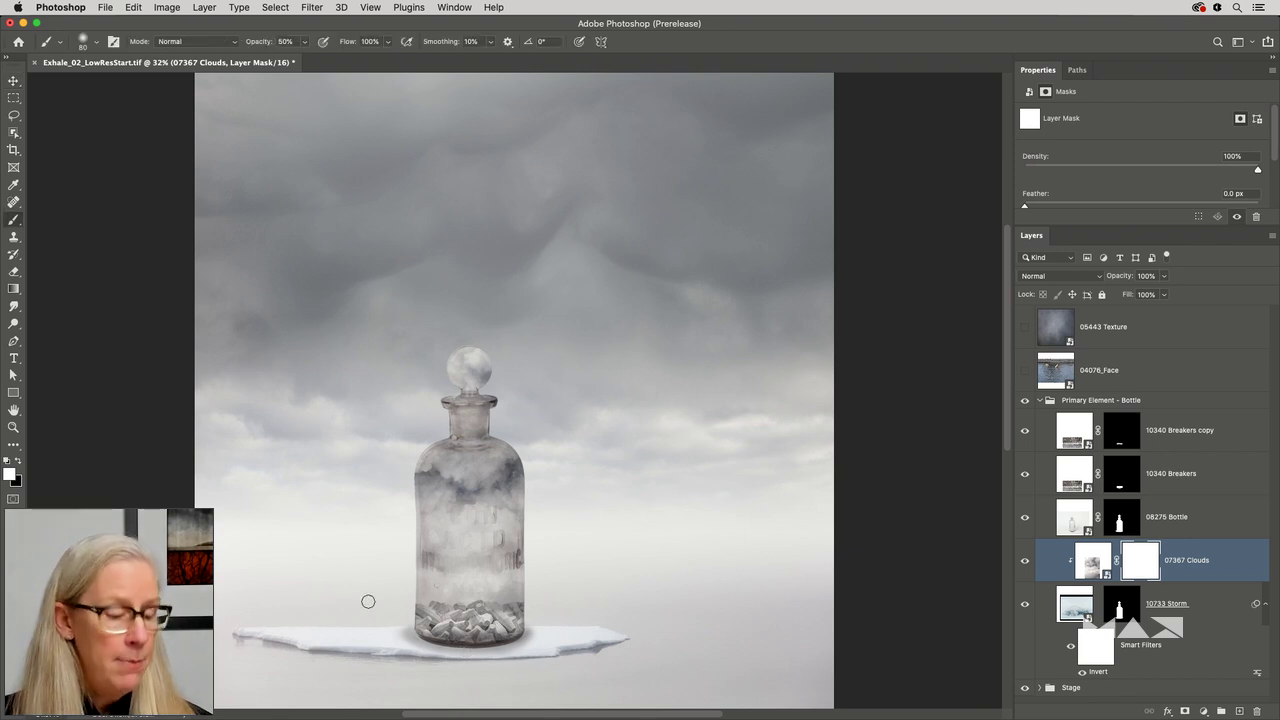
left_click_drag(345, 585, 367, 585)
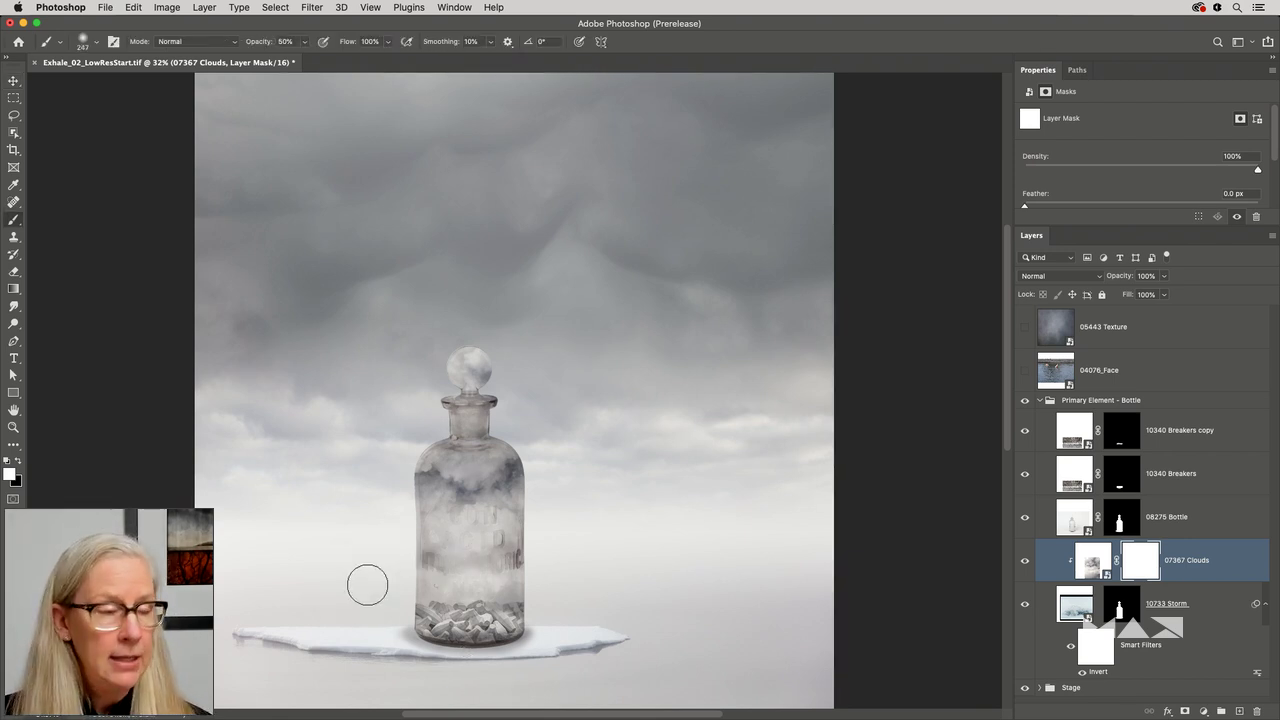
key("x")
mouse_move(387, 590)
left_mouse_down()
mouse_move(529, 584)
mouse_move(413, 569)
mouse_move(516, 572)
mouse_move(424, 560)
left_mouse_up()
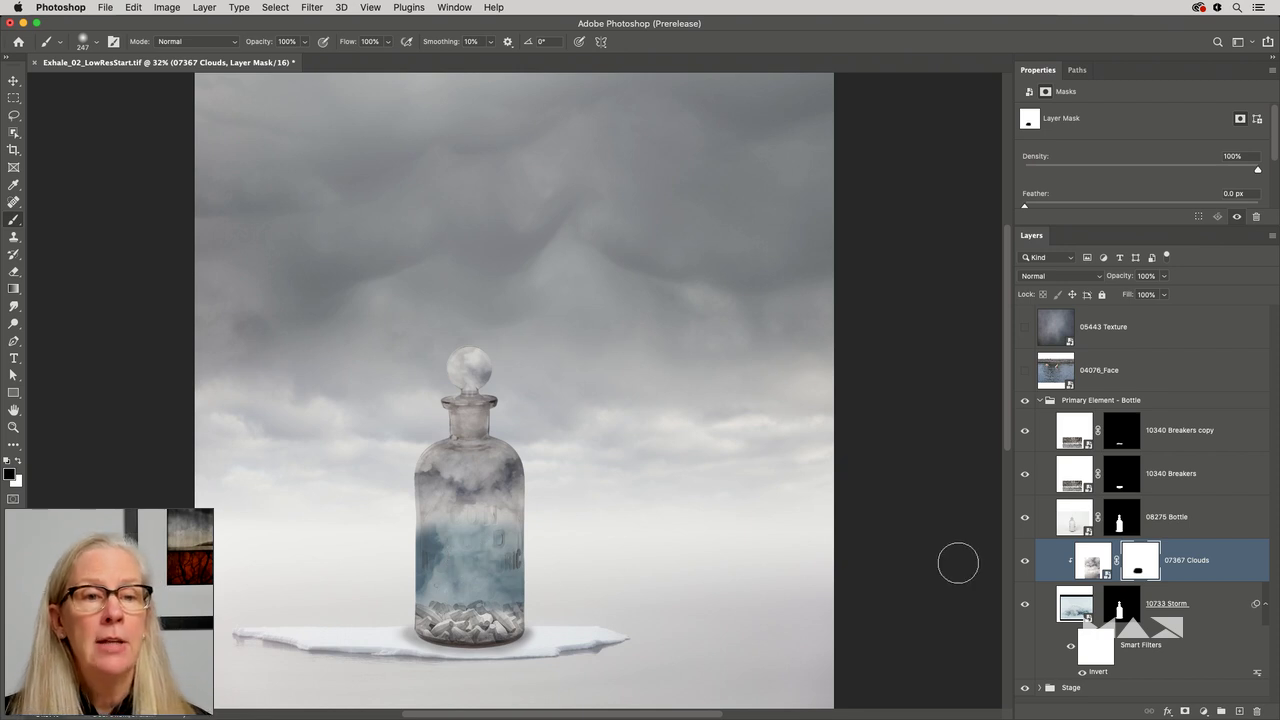
left_click(1025, 561)
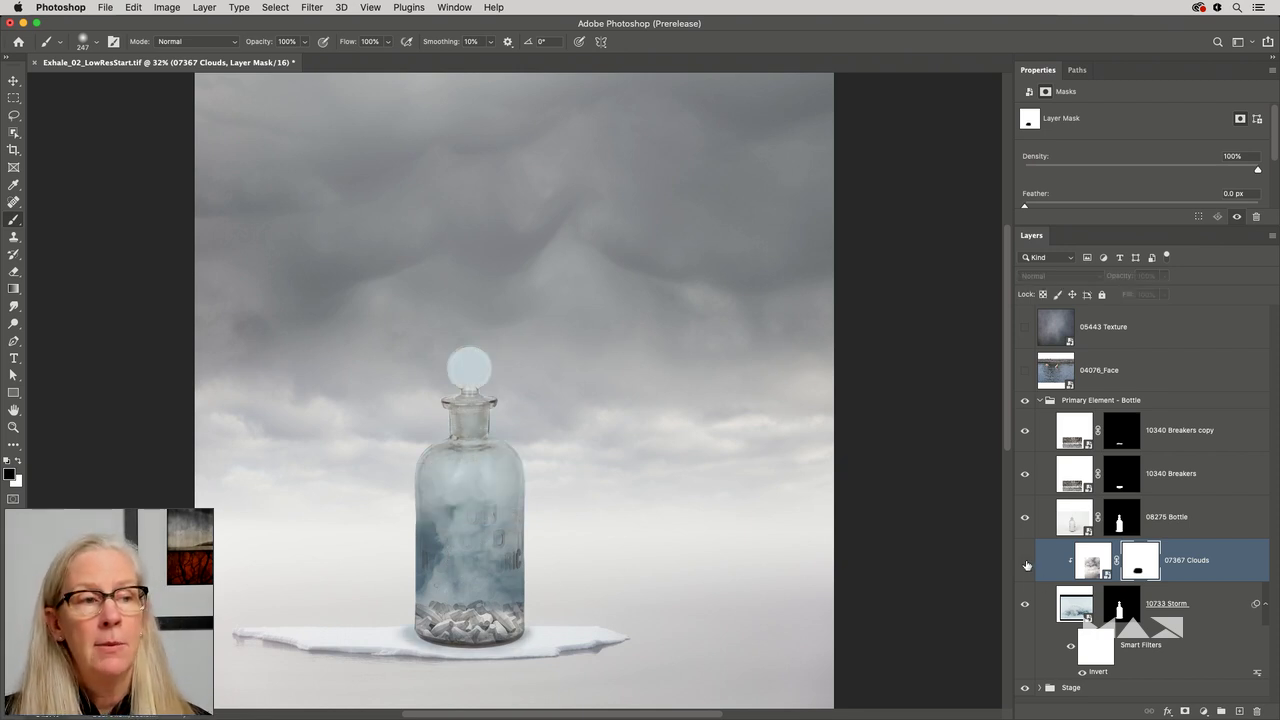
left_click(1025, 561)
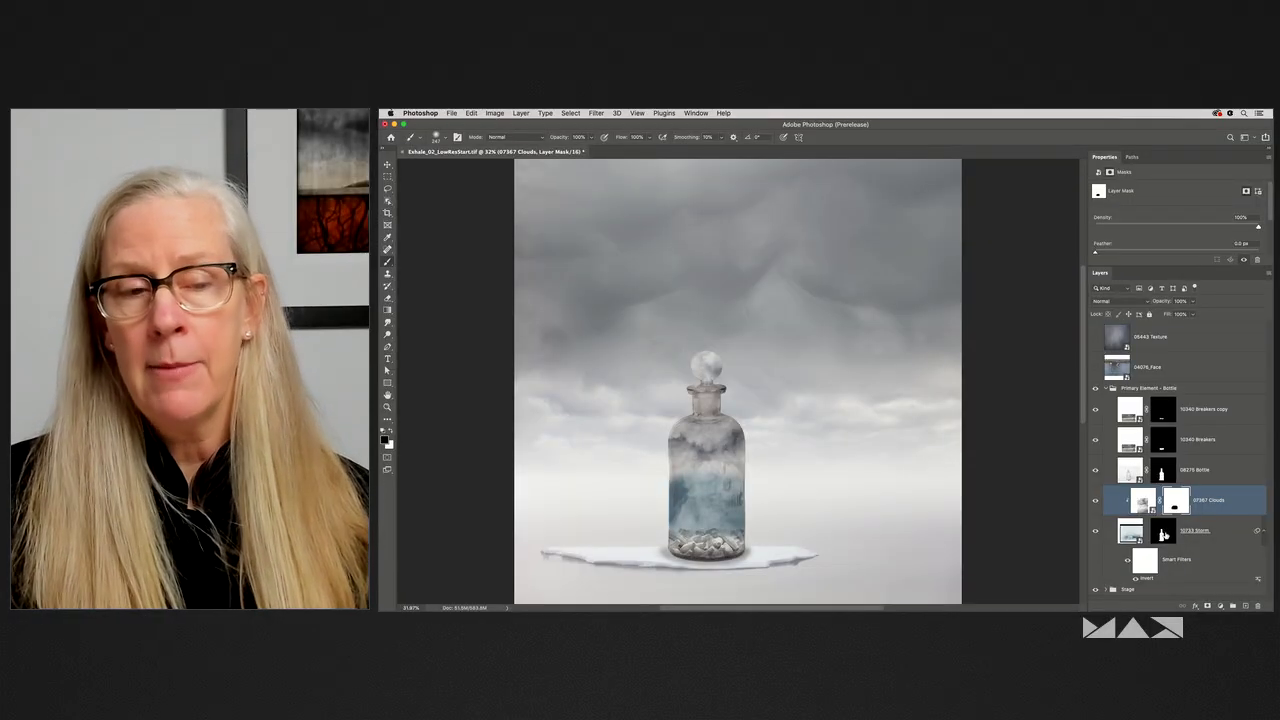
Paint black on the 10733 Storm layer mask over the bottle's round stopper to make the stopper clear.
left_click(1163, 536)
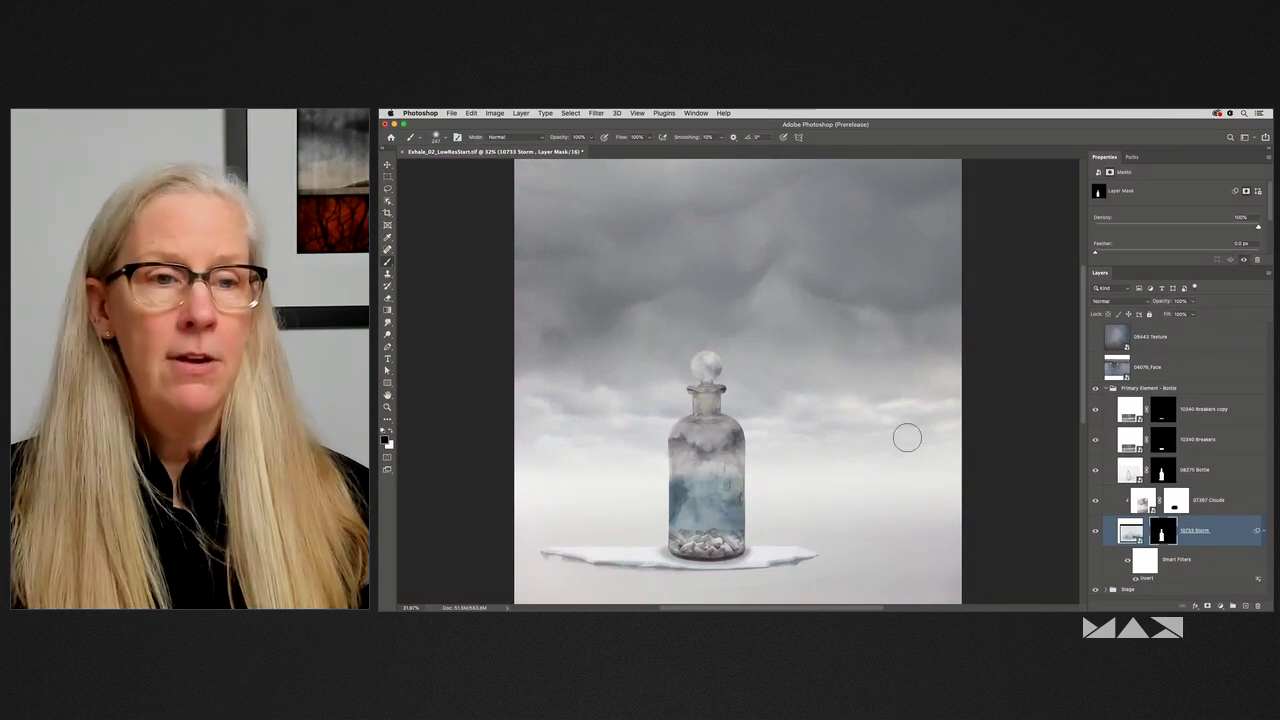
mouse_move(718, 364)
left_mouse_down()
mouse_move(682, 370)
mouse_move(727, 390)
left_mouse_up()
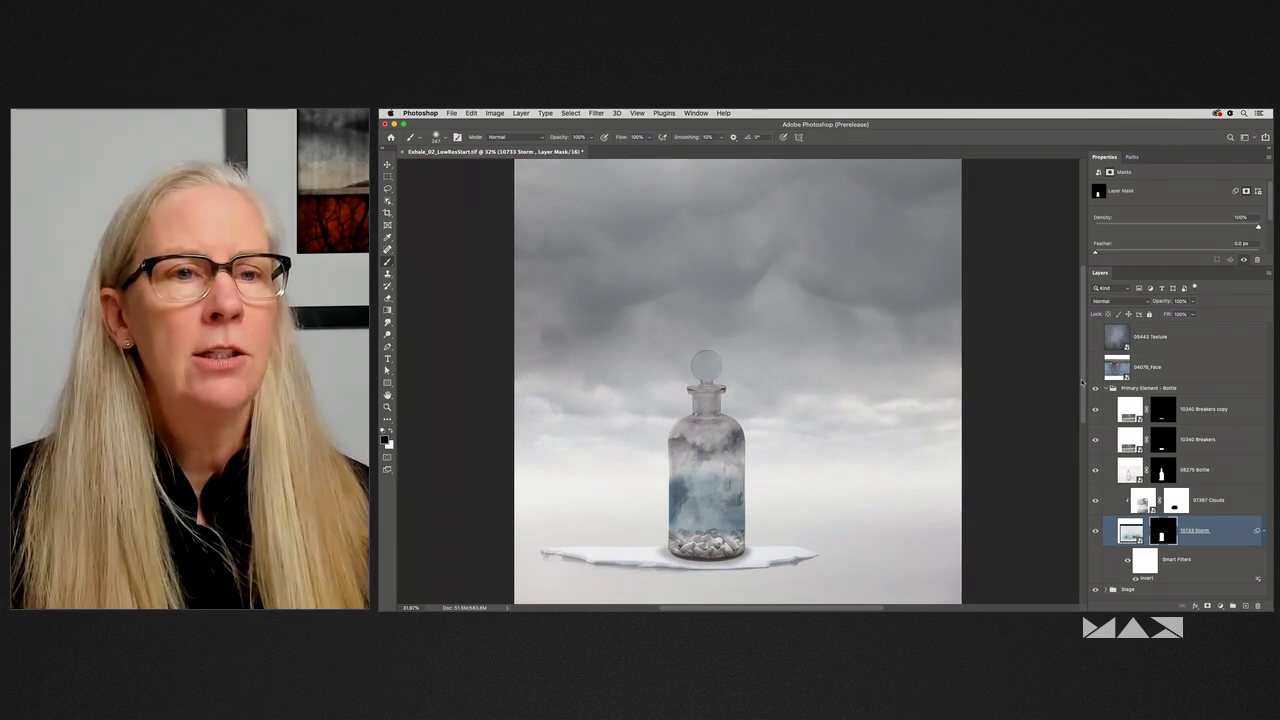
Show and select the 04076_Face layer, with the floating face in view at 100%.
left_click(1096, 371)
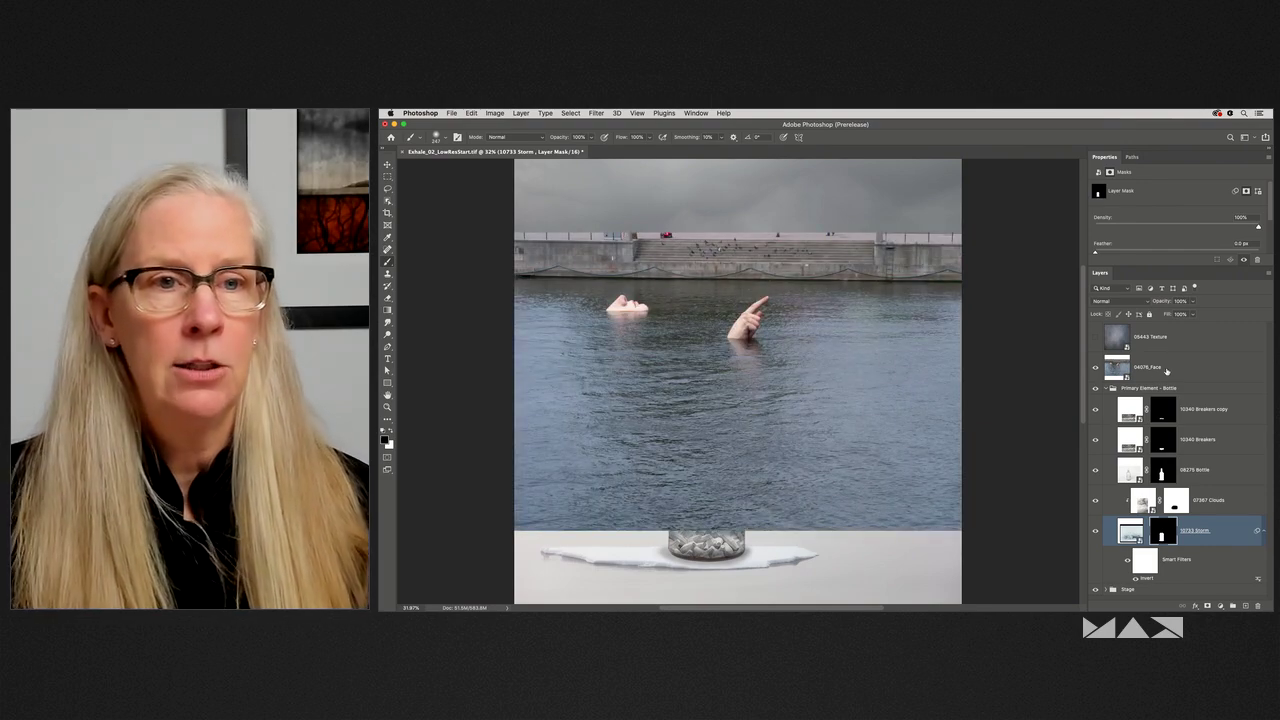
left_click(1166, 371)
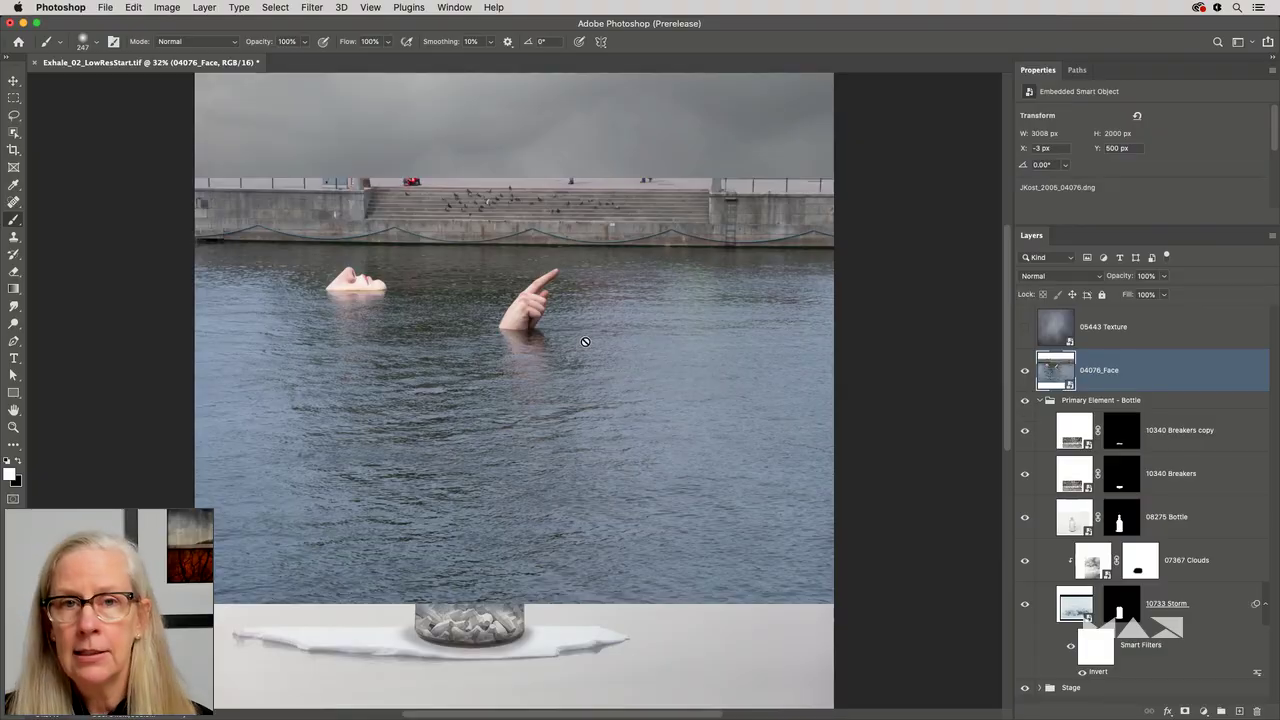
key("super+1")
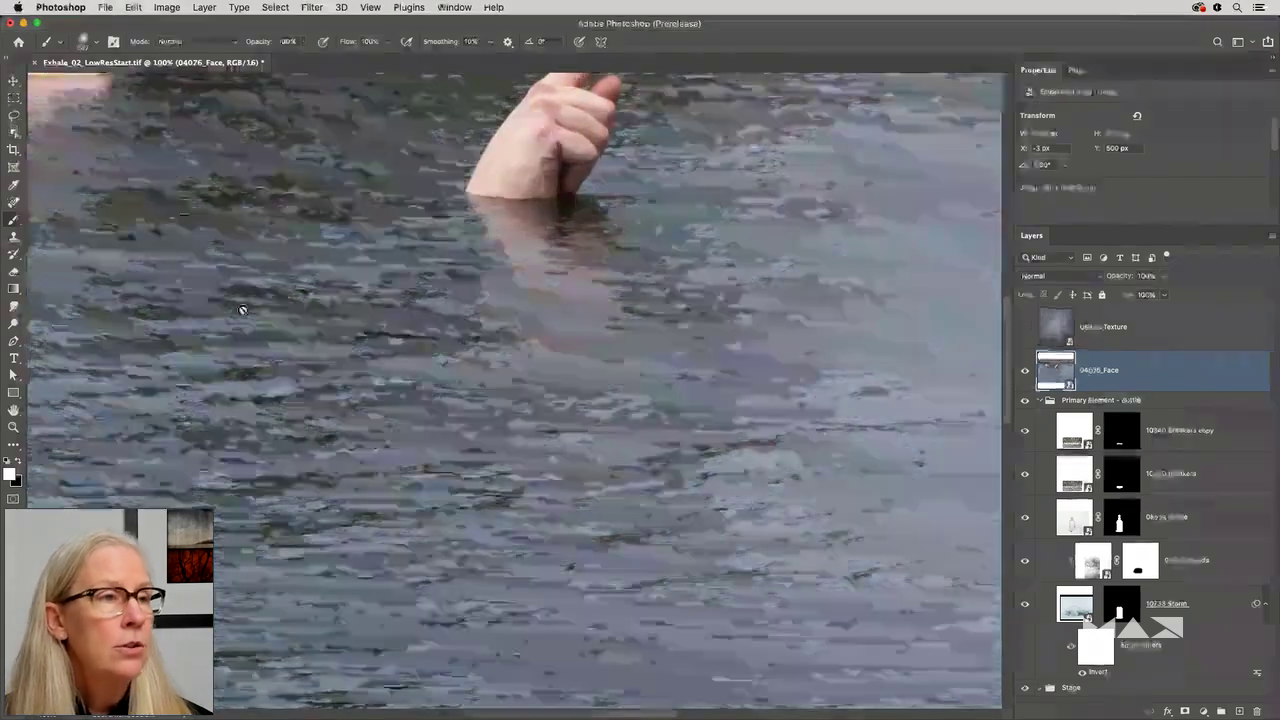
left_click_drag(268, 260, 526, 409)
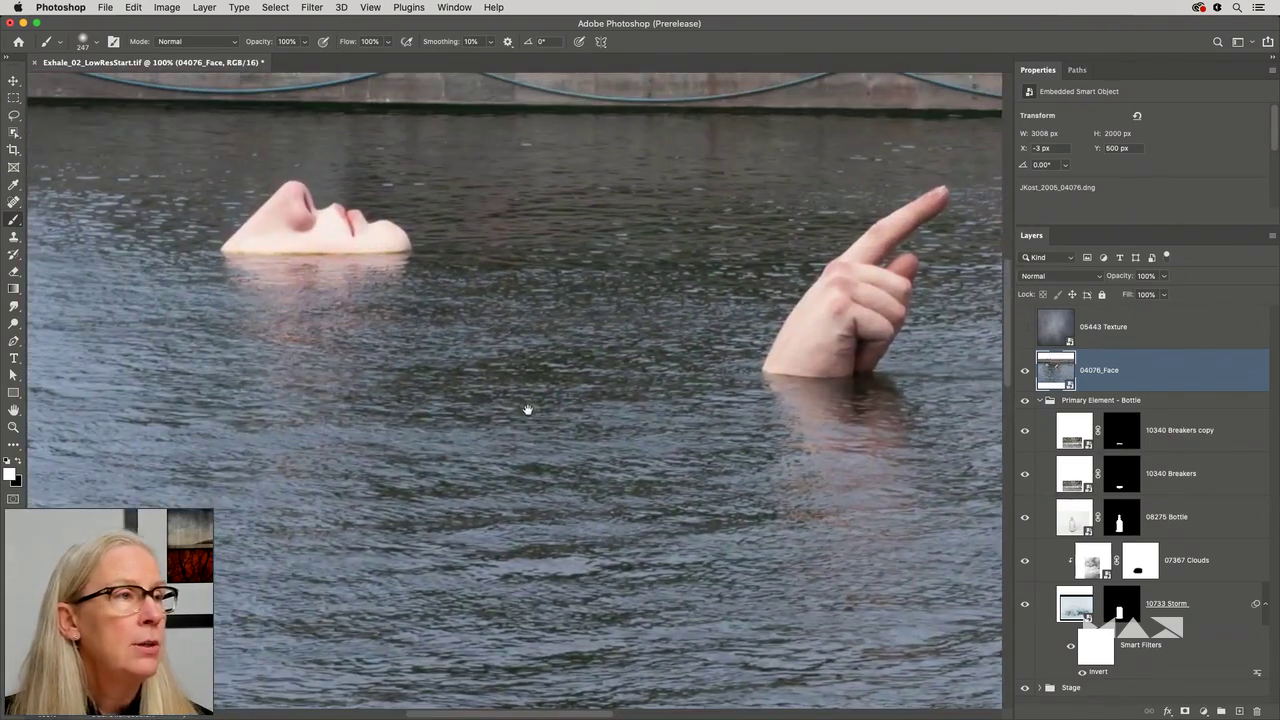
Select the floating face with the Object Selection tool in Lasso mode.
left_click(15, 134)
right_click(17, 137)
left_click(75, 134)
left_click(236, 42)
left_click(238, 54)
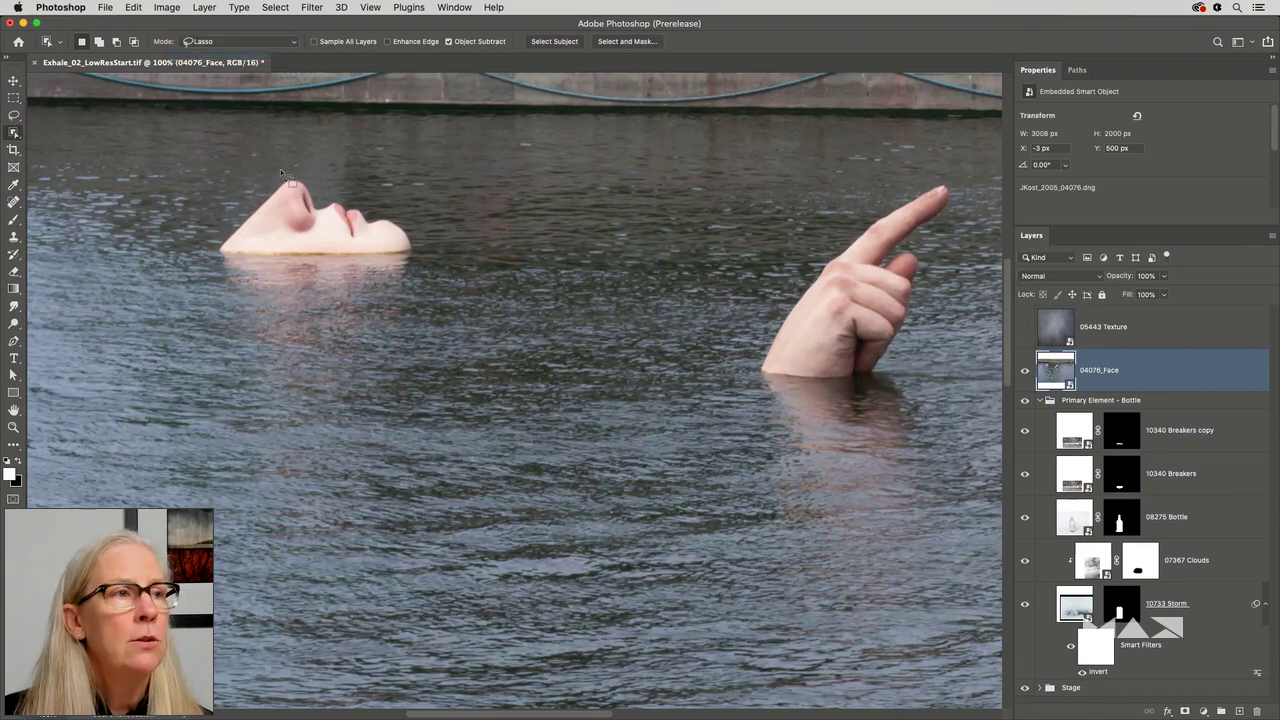
mouse_move(283, 172)
left_mouse_down()
mouse_move(197, 244)
mouse_move(281, 270)
mouse_move(379, 264)
left_mouse_up()
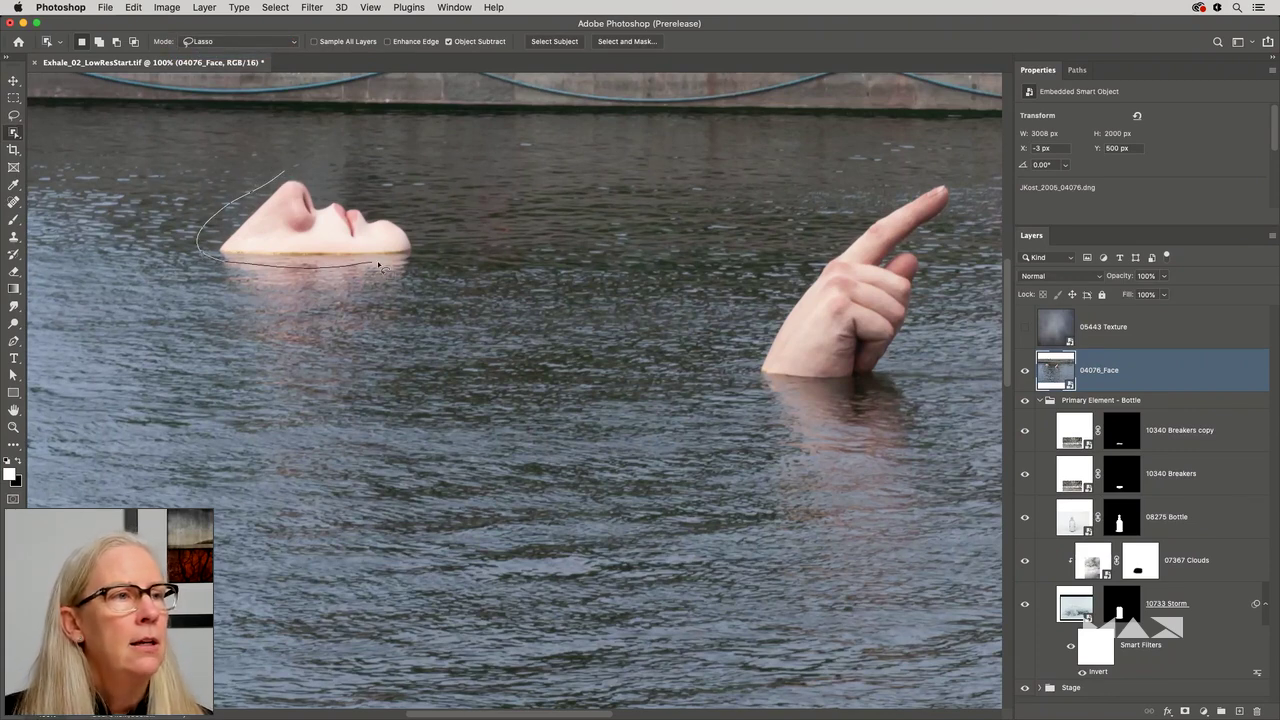
mouse_move(398, 214)
left_mouse_down()
mouse_move(322, 200)
mouse_move(287, 177)
left_mouse_up()
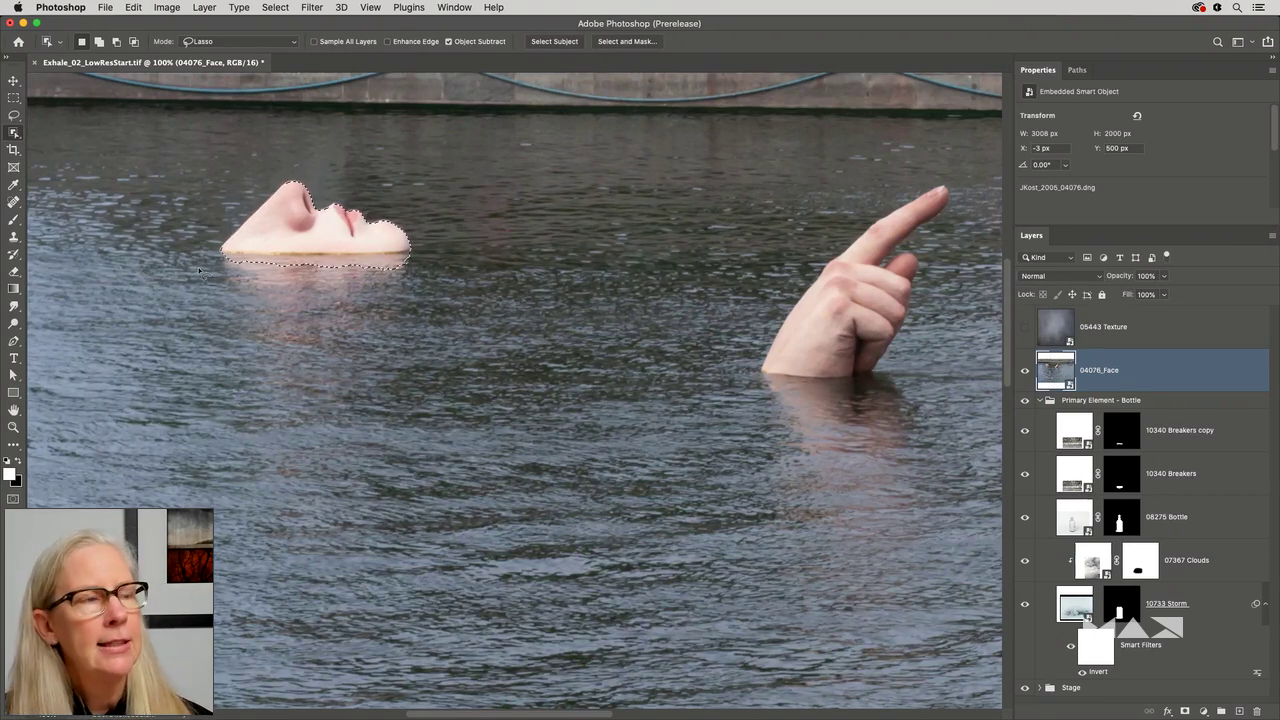
Subtract the water reflection from the face selection with the Rectangular Marquee and turn the selection into a layer mask.
left_click(13, 98)
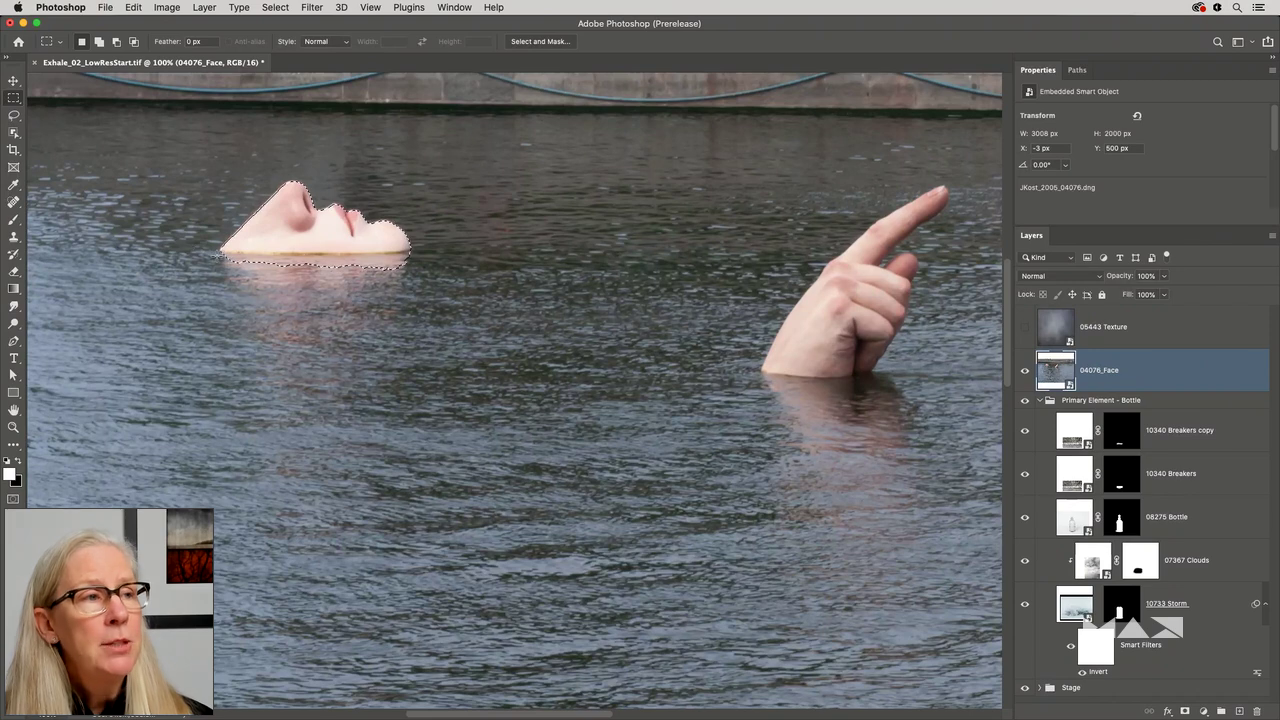
left_click_drag(210, 250, 460, 280)
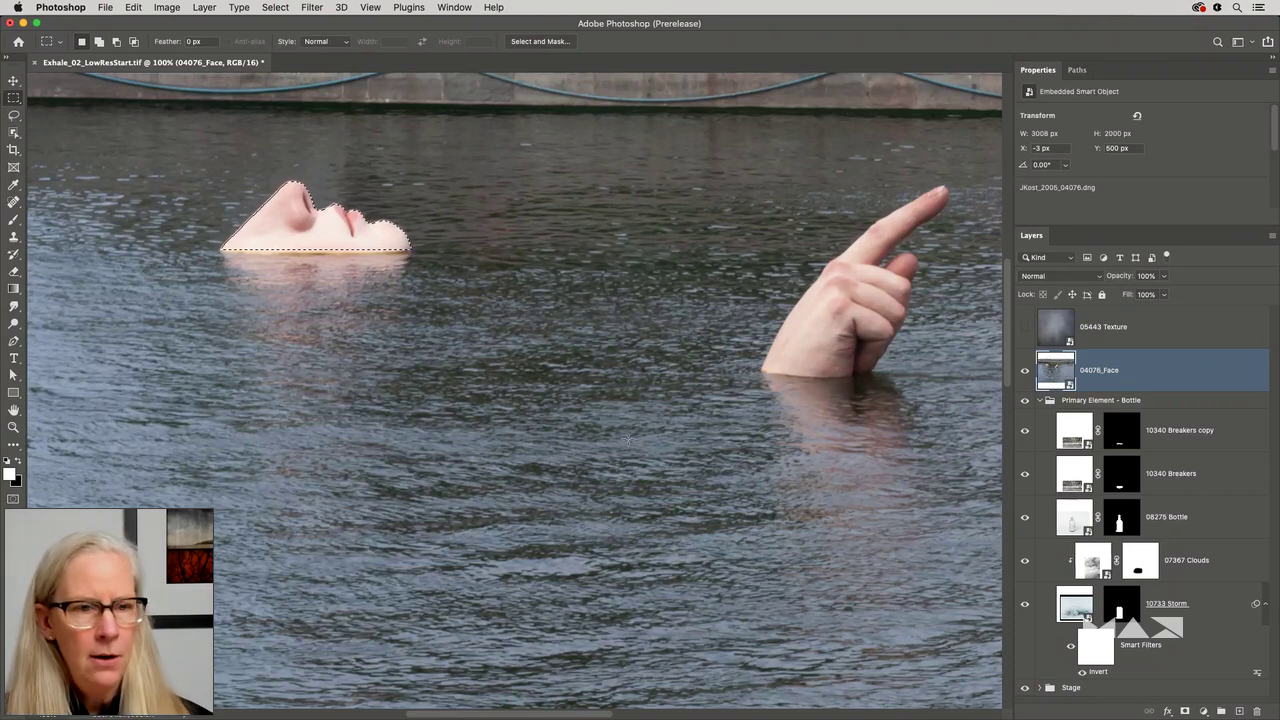
left_click(1185, 711)
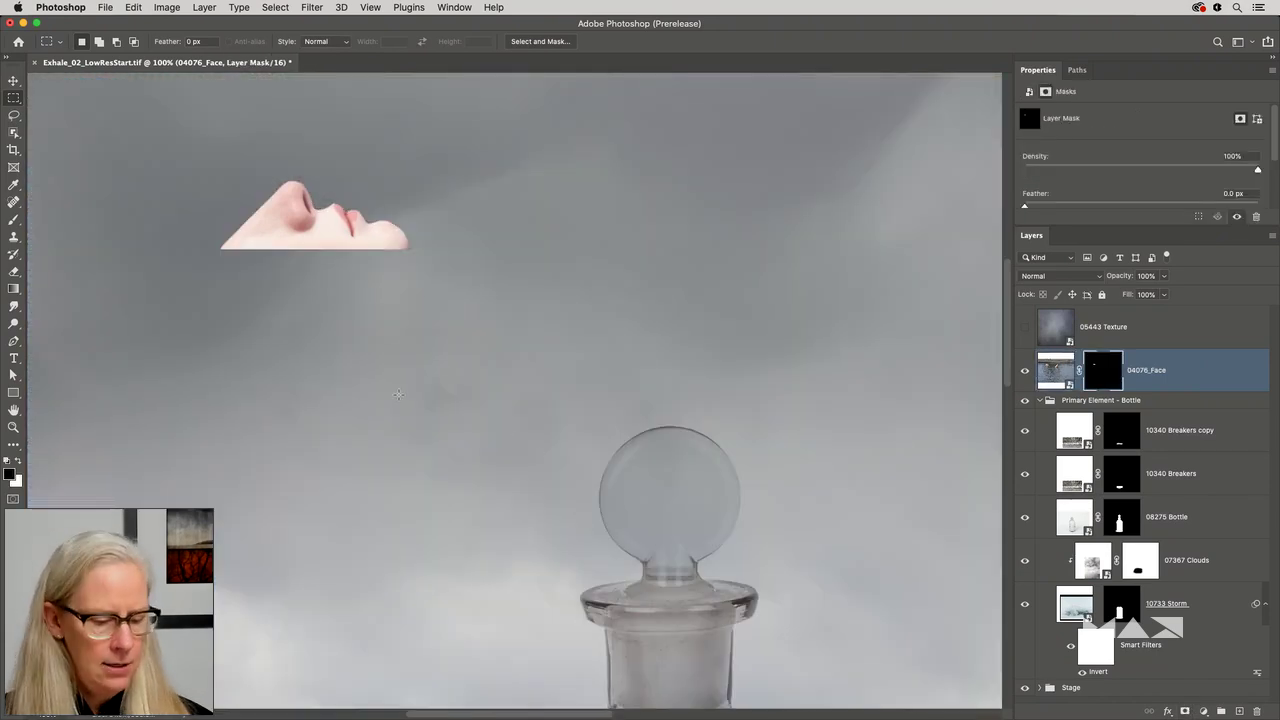
Flip the masked face horizontally, scale it to about 51%, and place it on the pale water to the right of the bottle.
key("super+0")
key("super+t")
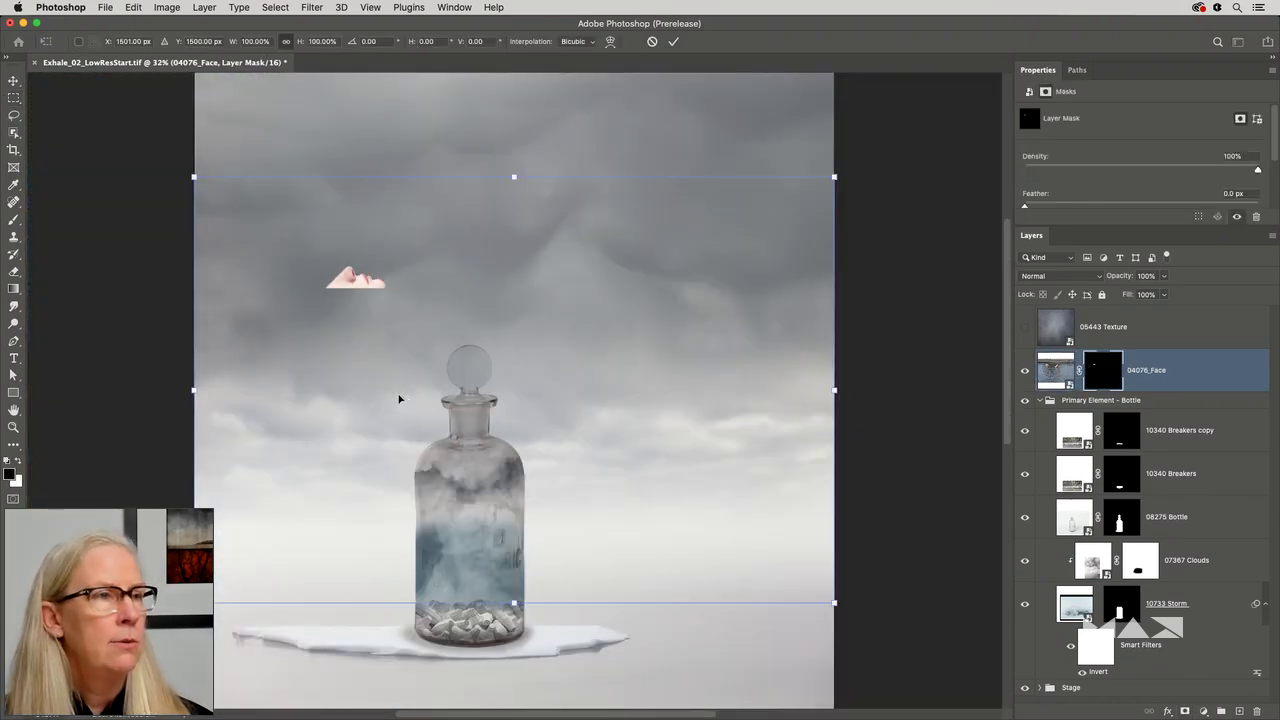
right_click(385, 357)
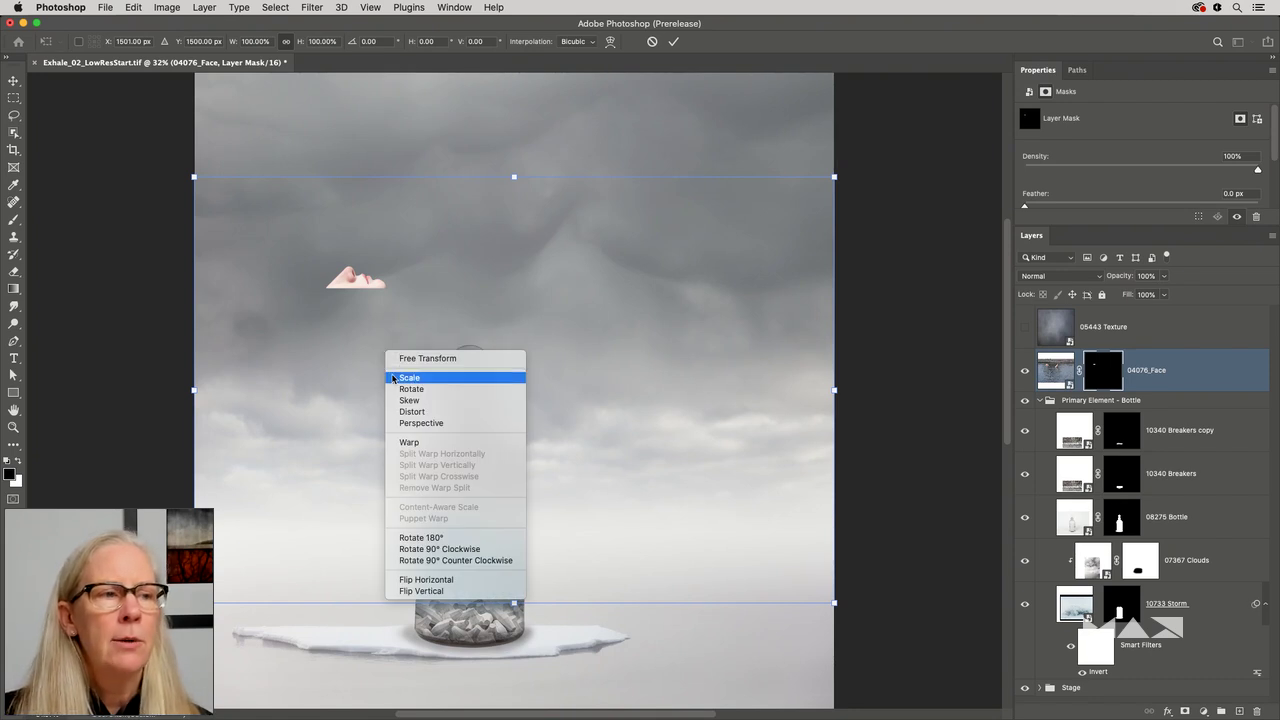
left_click(437, 580)
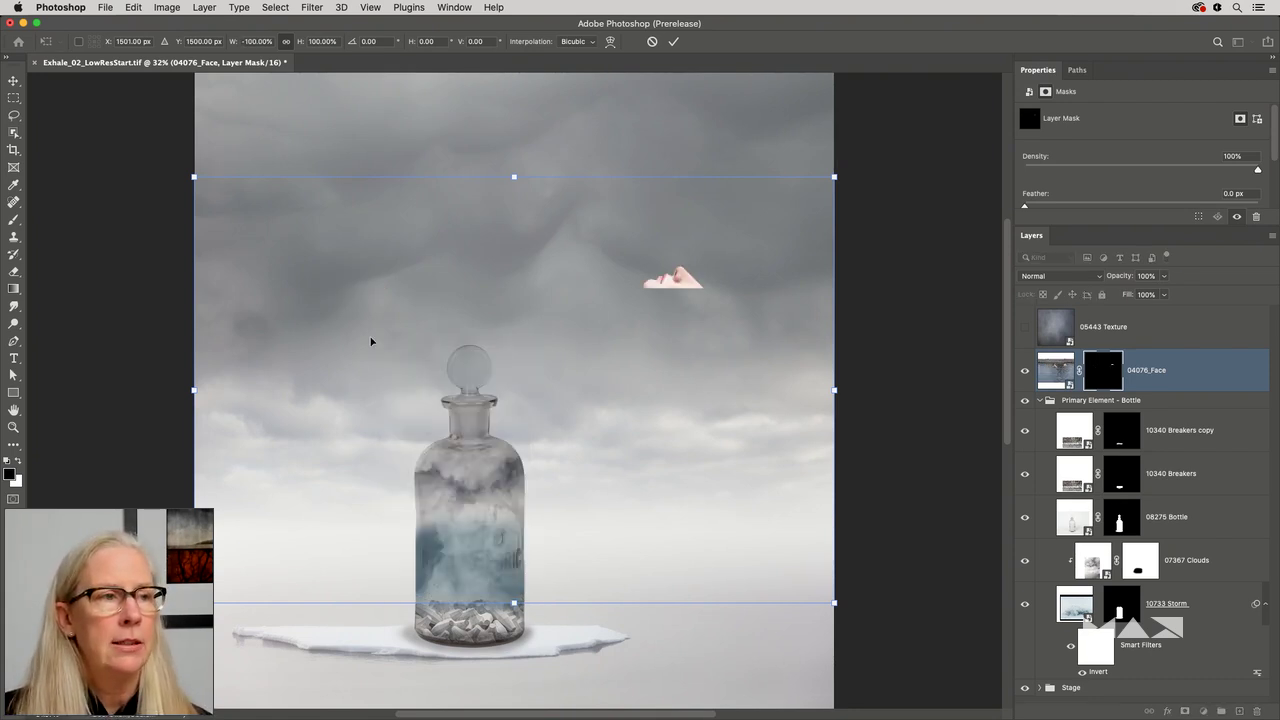
left_click_drag(194, 176, 510, 387)
left_click_drag(752, 445, 743, 545)
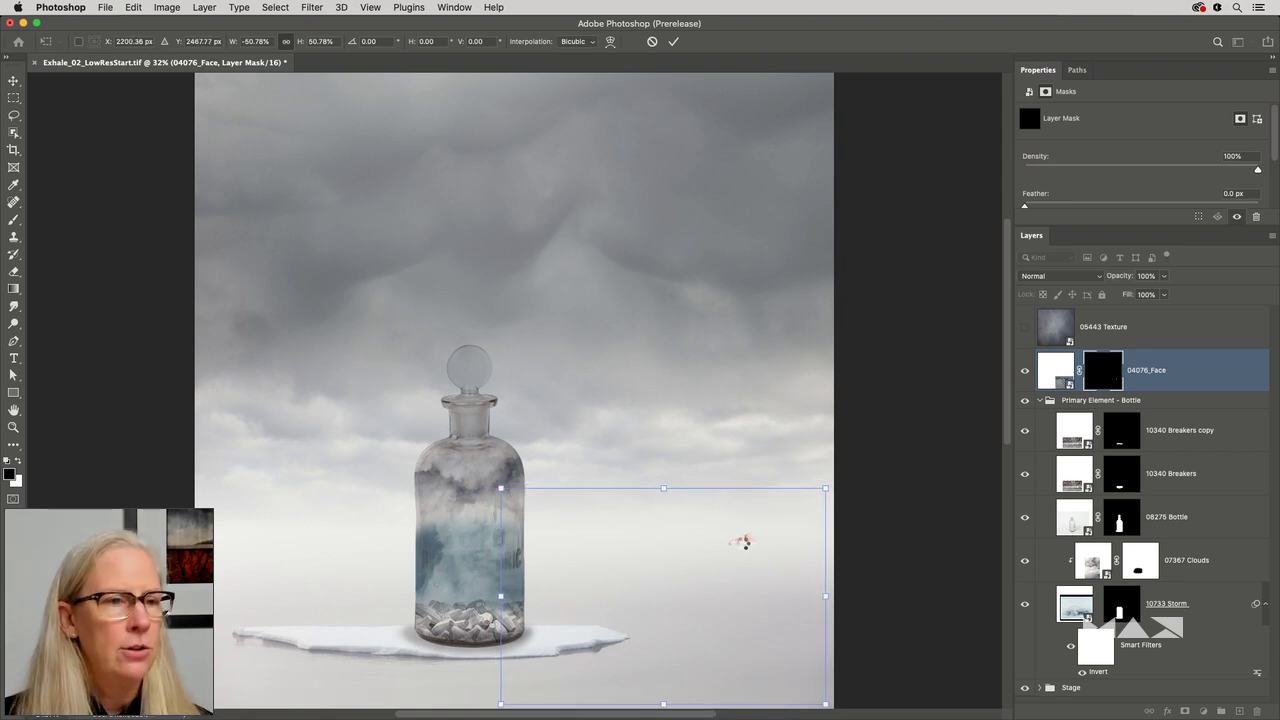
key("Return")
Refine the face's layer mask with Select and Mask, setting Shift Edge to -100%.
key("super+1")
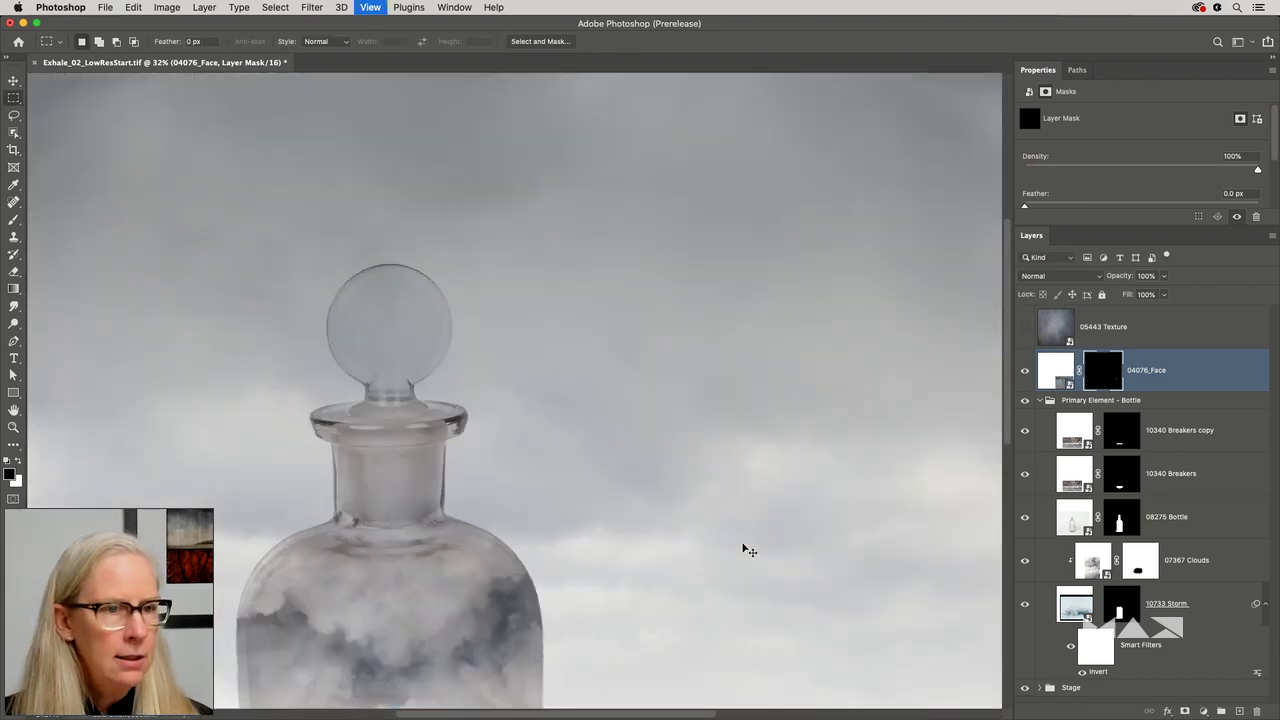
left_click_drag(831, 551, 506, 329)
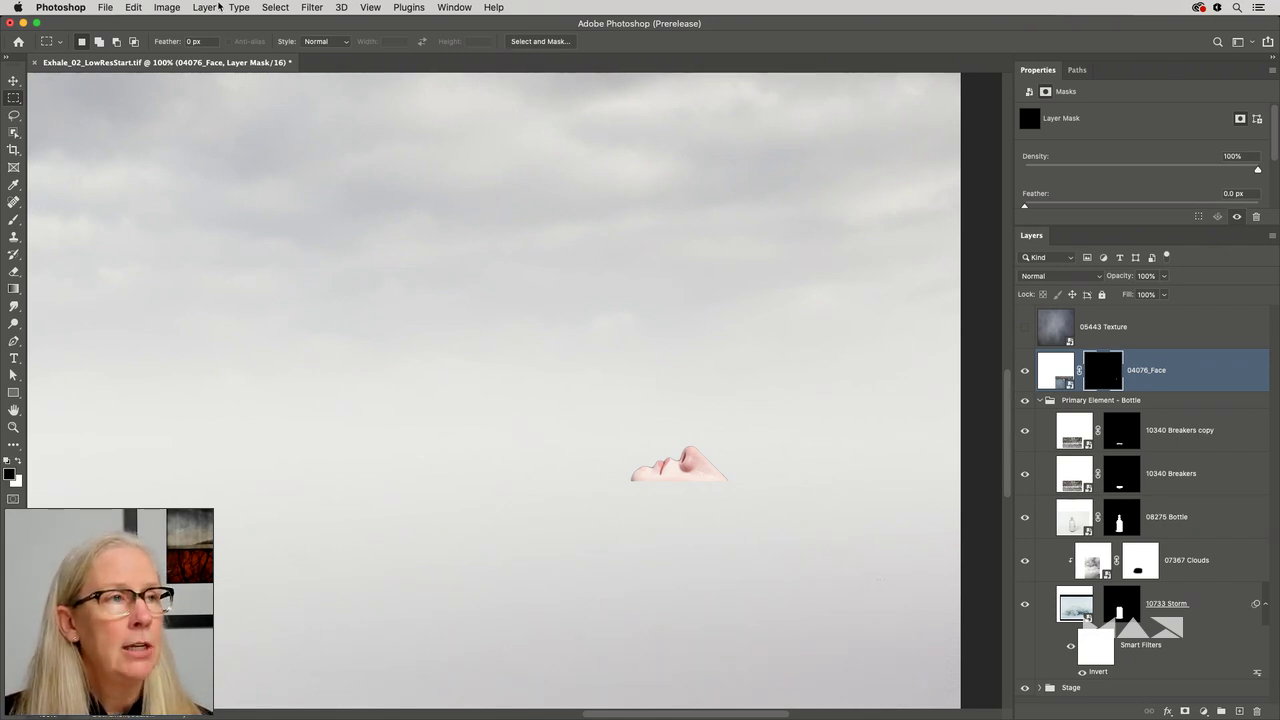
left_click(275, 7)
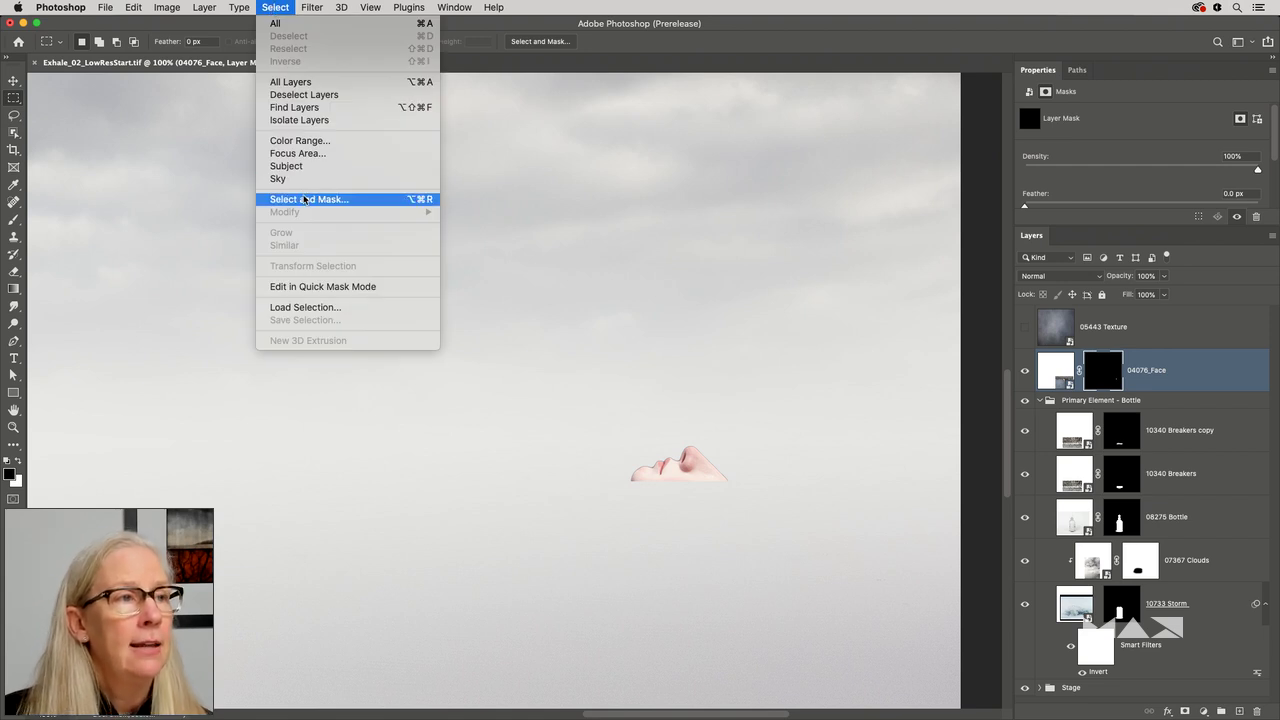
left_click(343, 198)
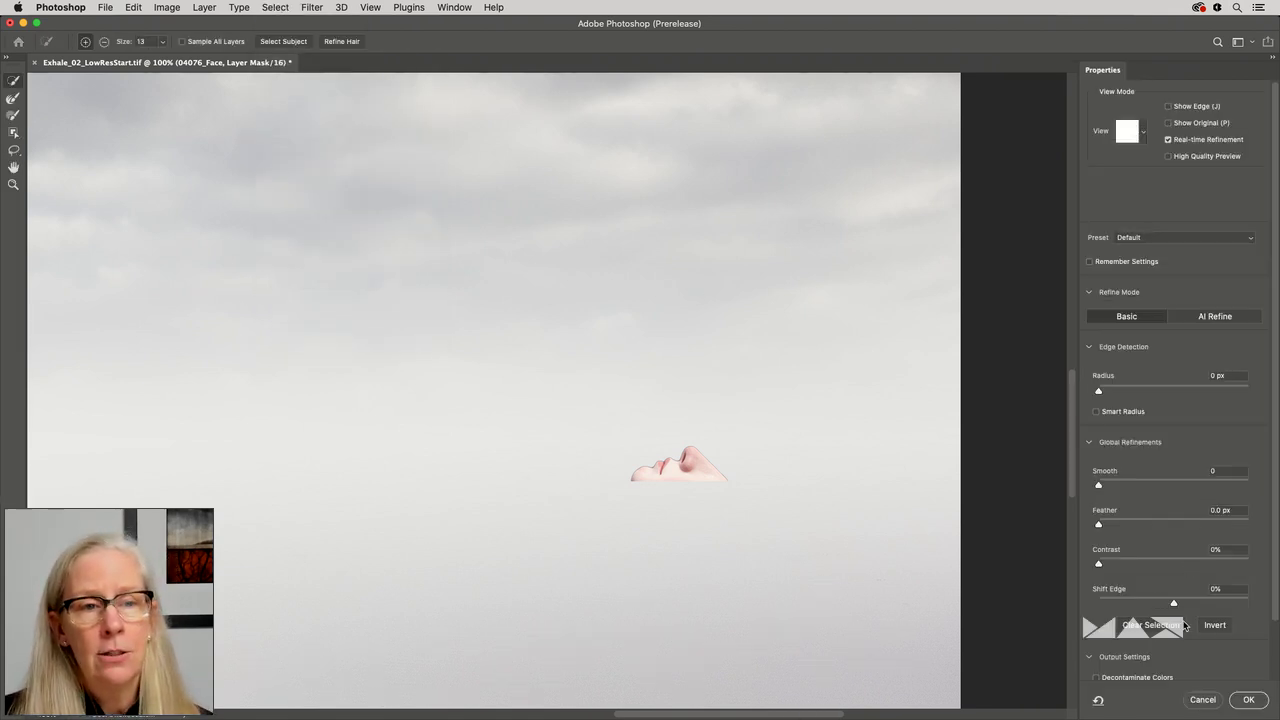
left_click_drag(1174, 603, 1059, 598)
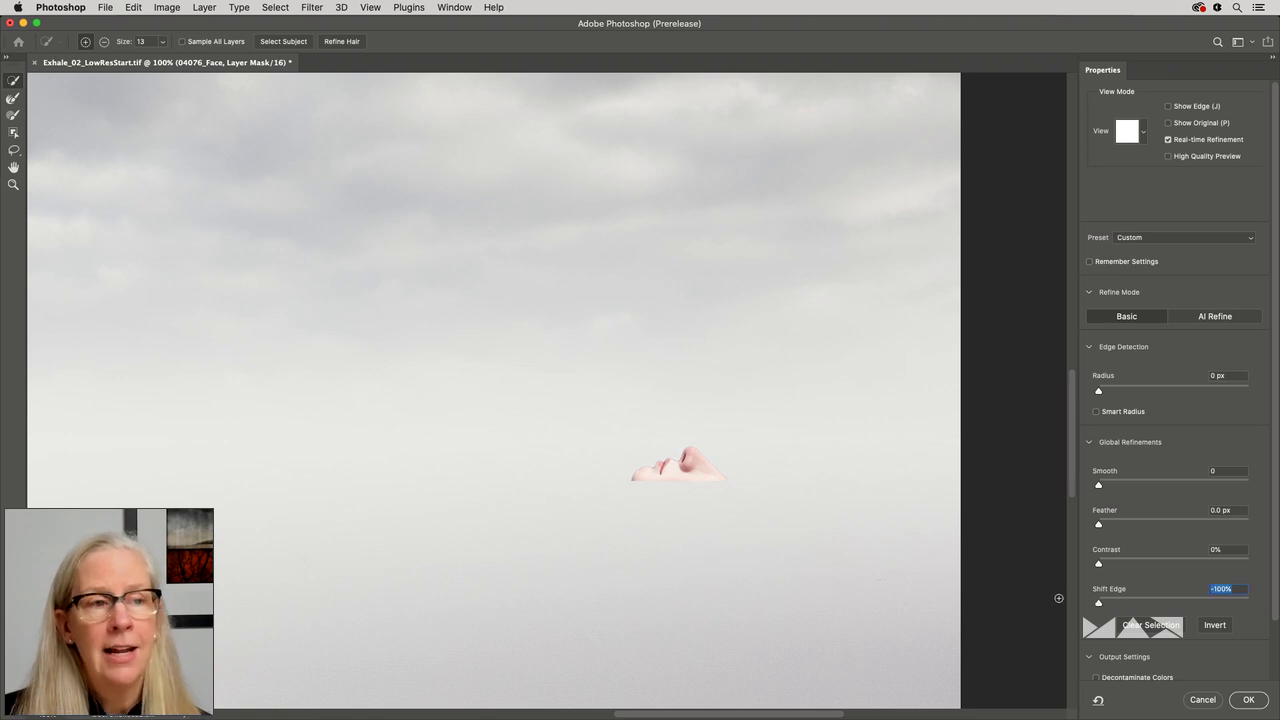
left_click(1252, 701)
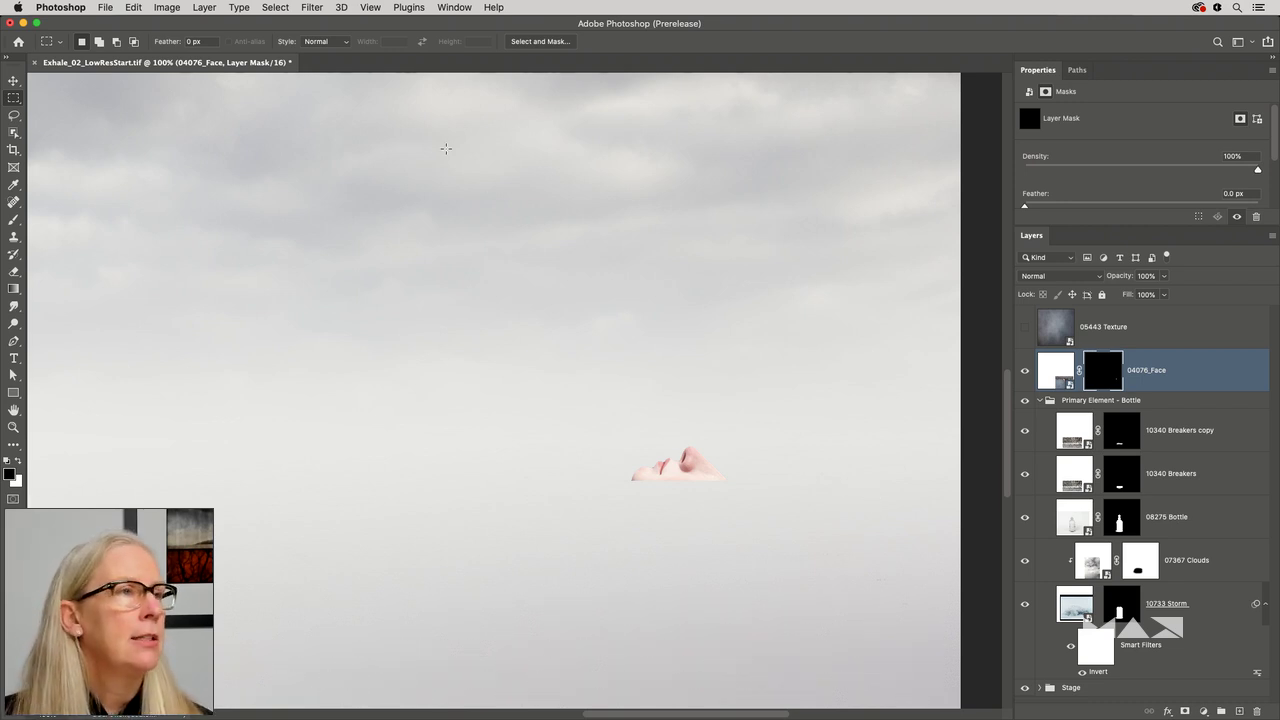
Duplicate the face as a new smart object via copy, flip it vertically and align it beneath the original as a reflection.
left_click(204, 8)
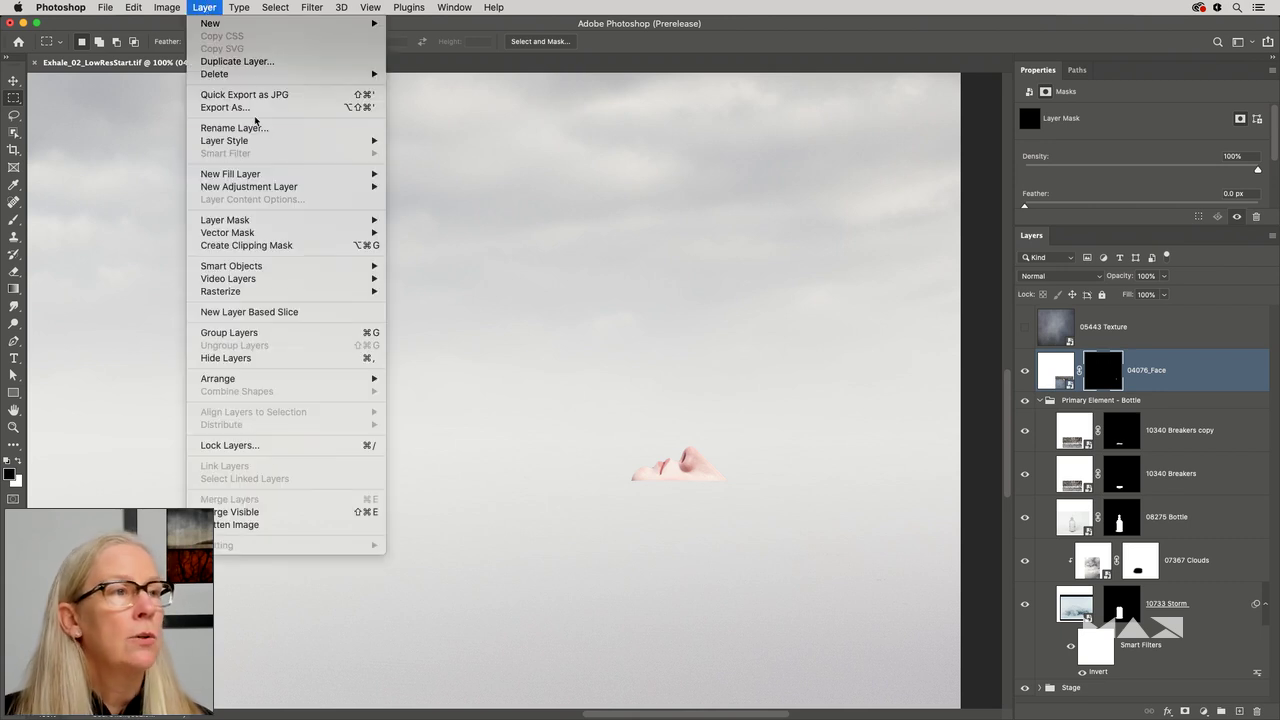
mouse_move(296, 265)
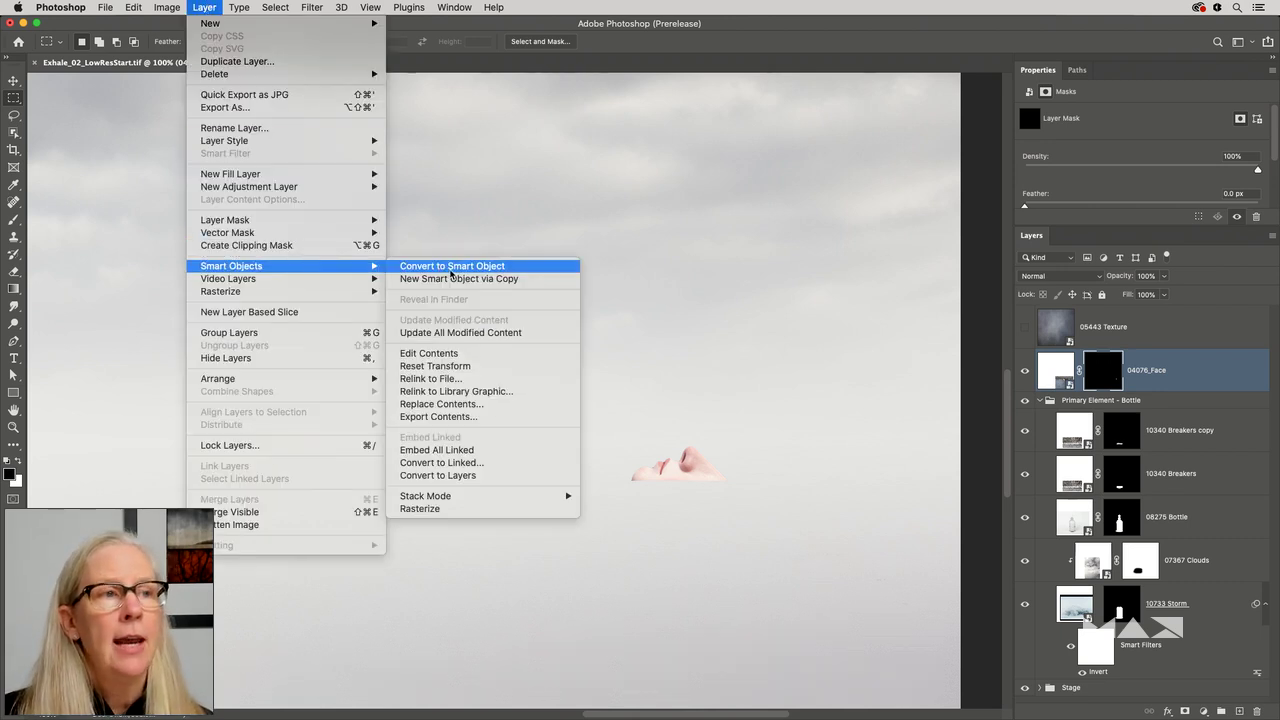
left_click(517, 281)
key("super+t")
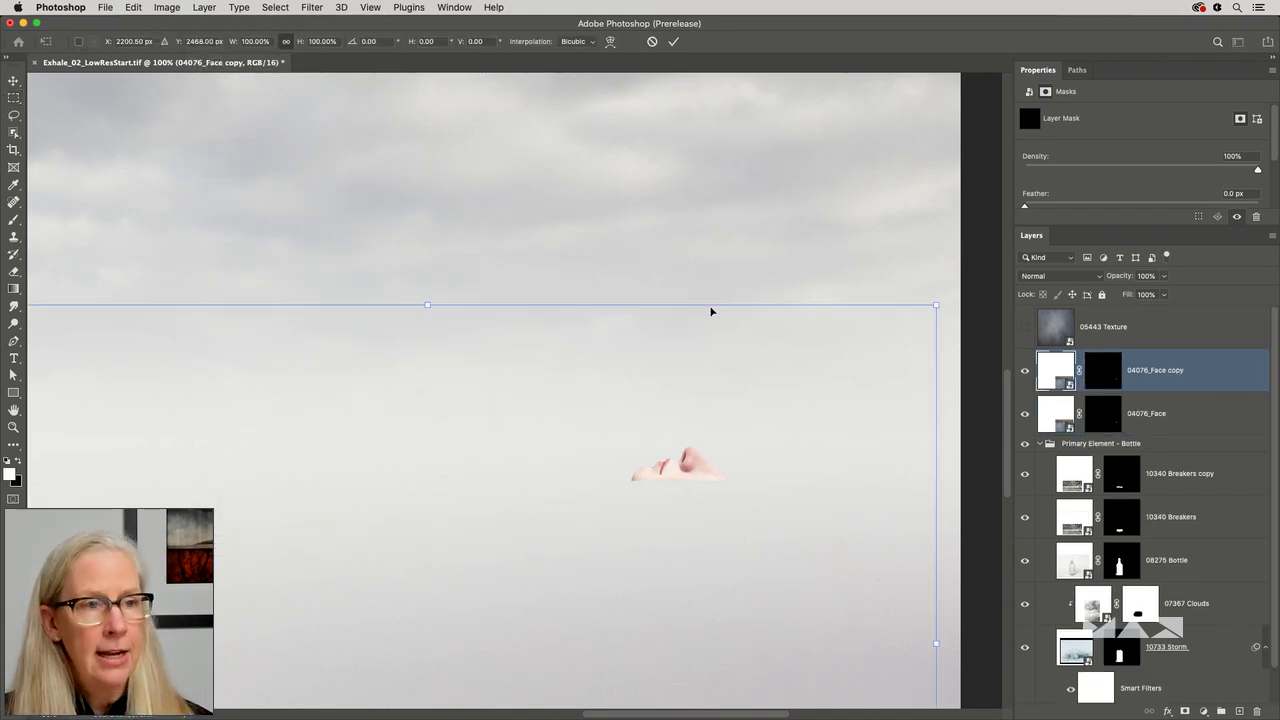
right_click(725, 345)
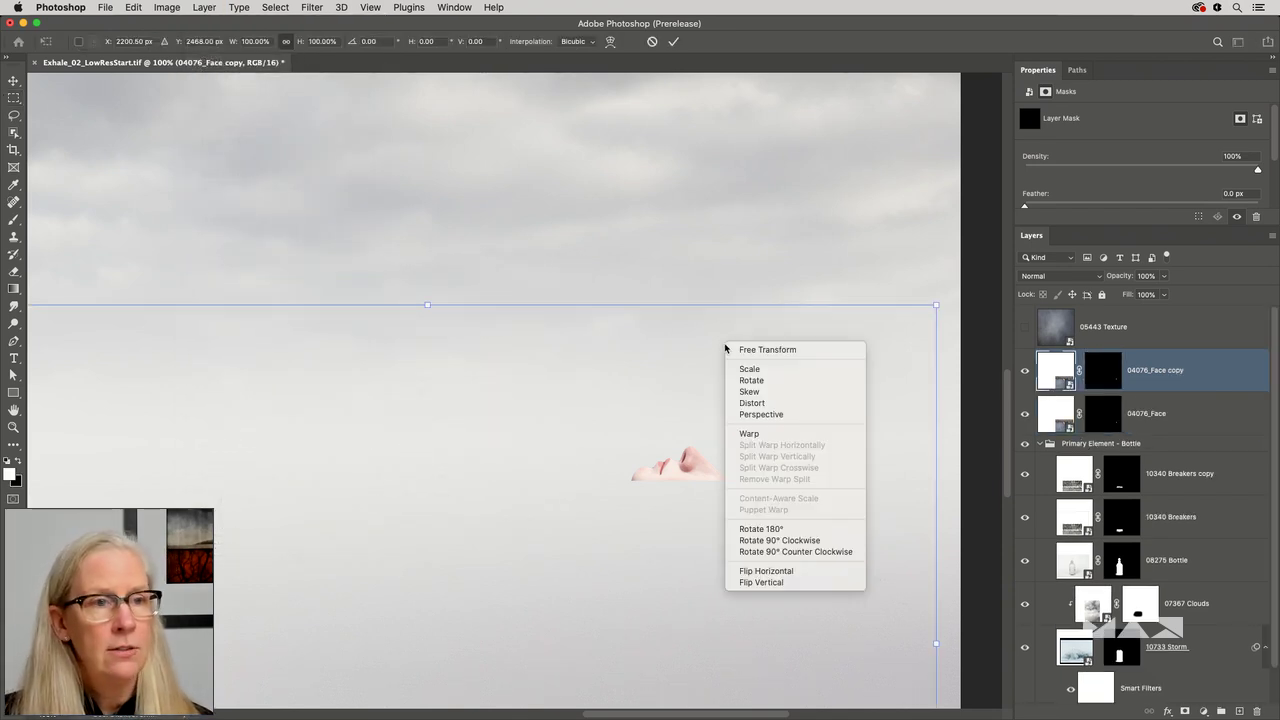
left_click(771, 582)
left_click_drag(720, 626, 722, 303)
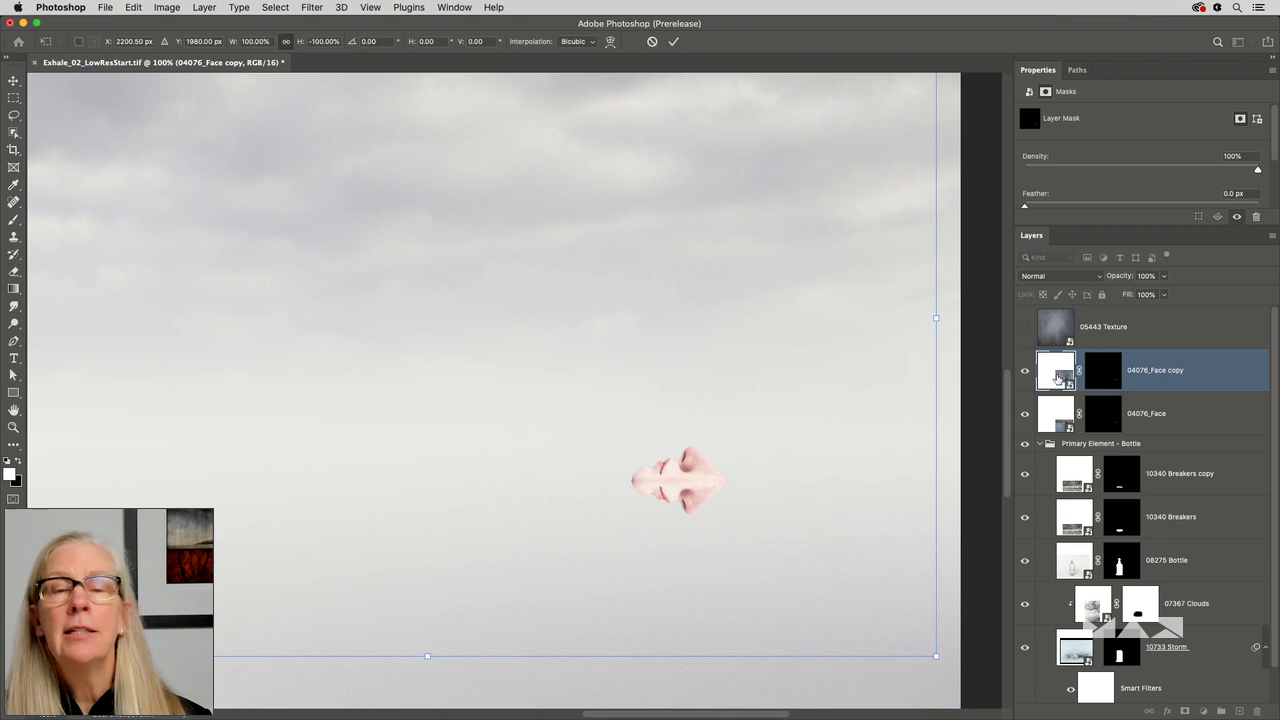
key("Return")
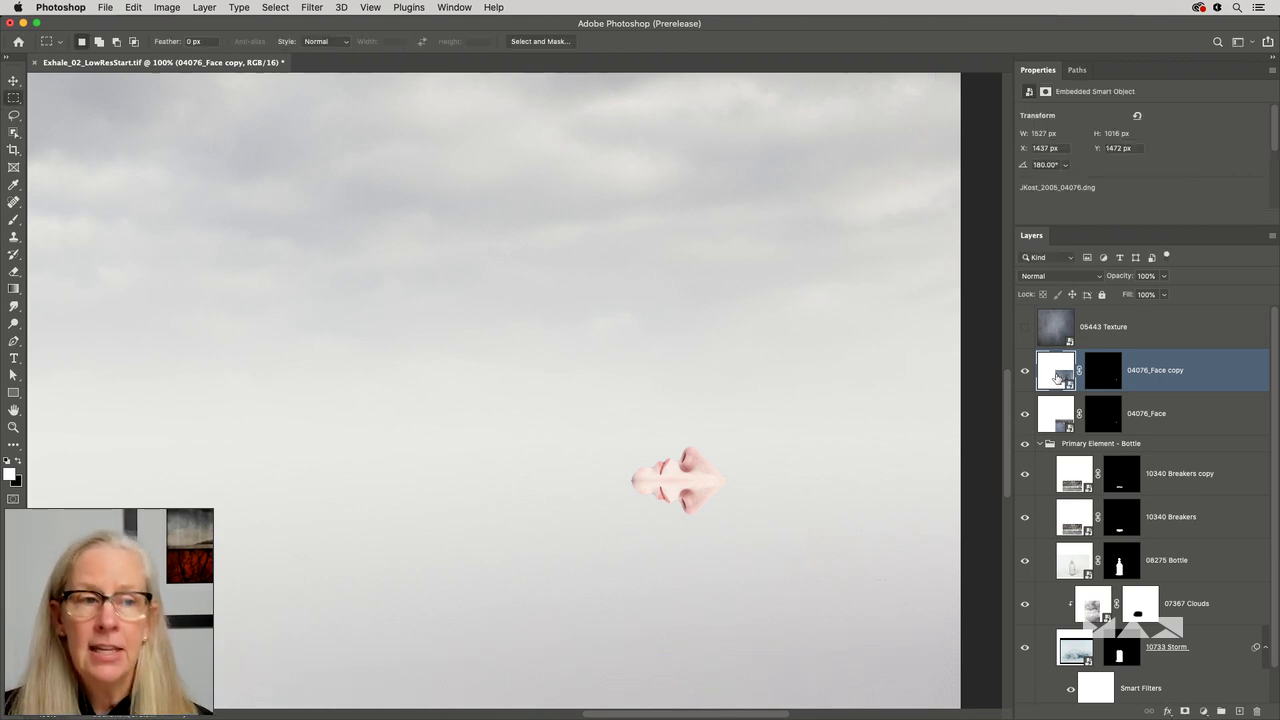
Darken the reflected face copy in Camera Raw by setting Exposure to -0.65.
double_click(1057, 377)
left_click_drag(1170, 266, 1159, 269)
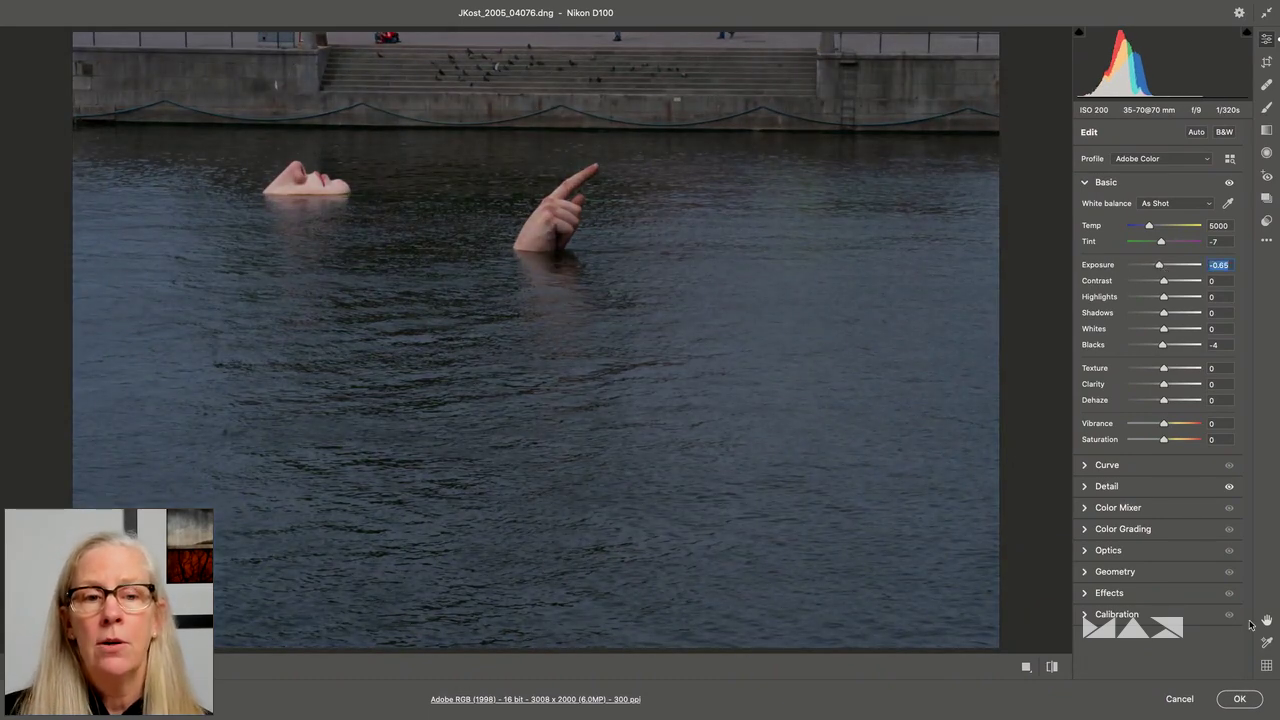
left_click(1239, 699)
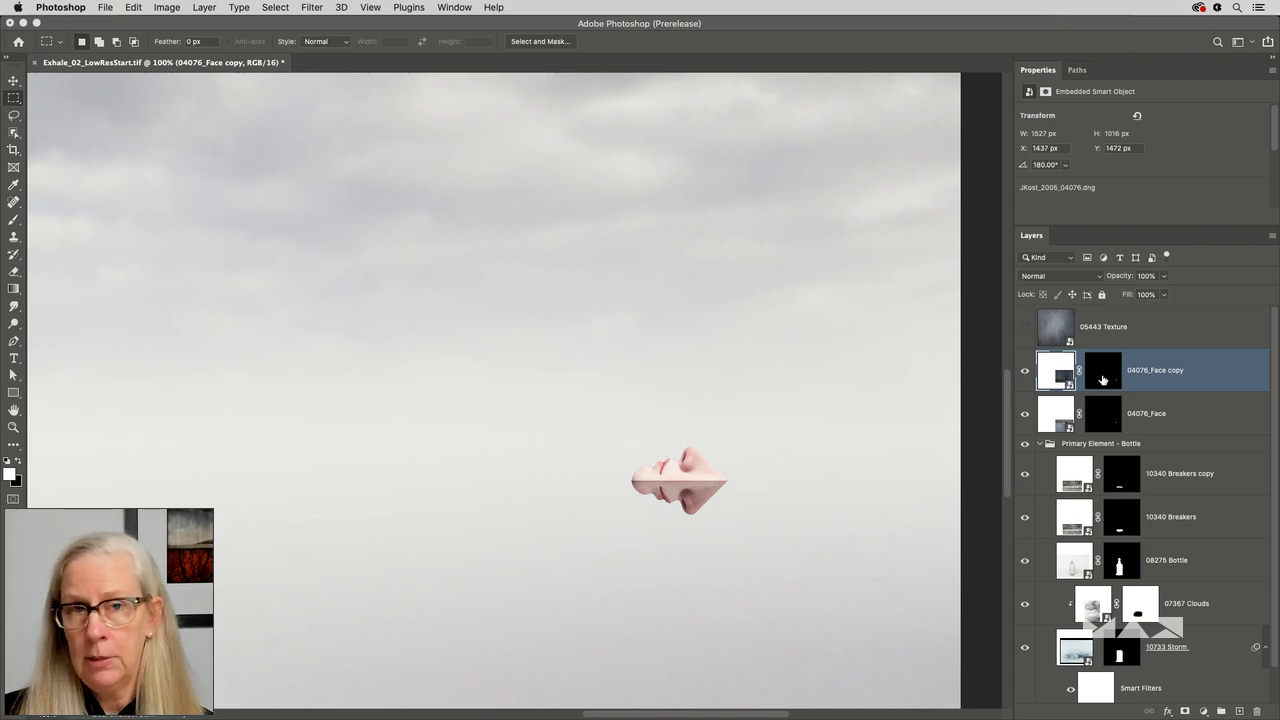
Group the 04076_Face and 04076_Face copy layers and name the group Face.
left_click(1173, 413, "shift")
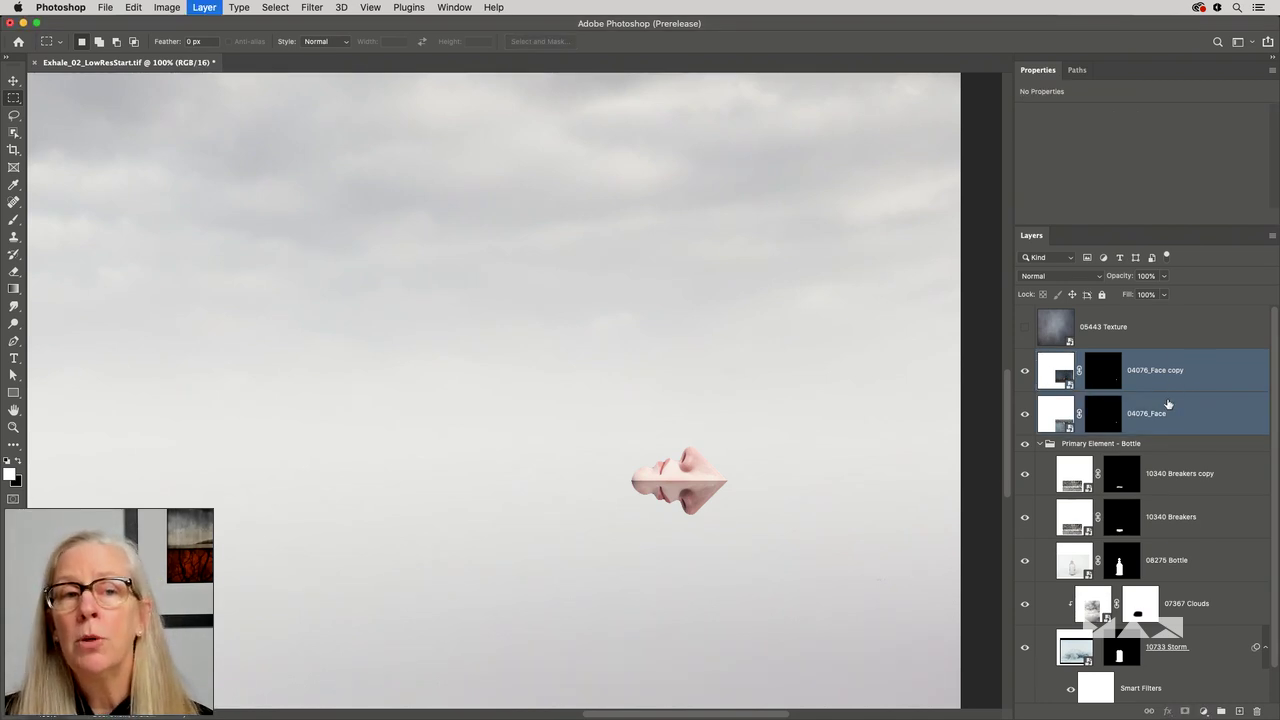
key("super+g")
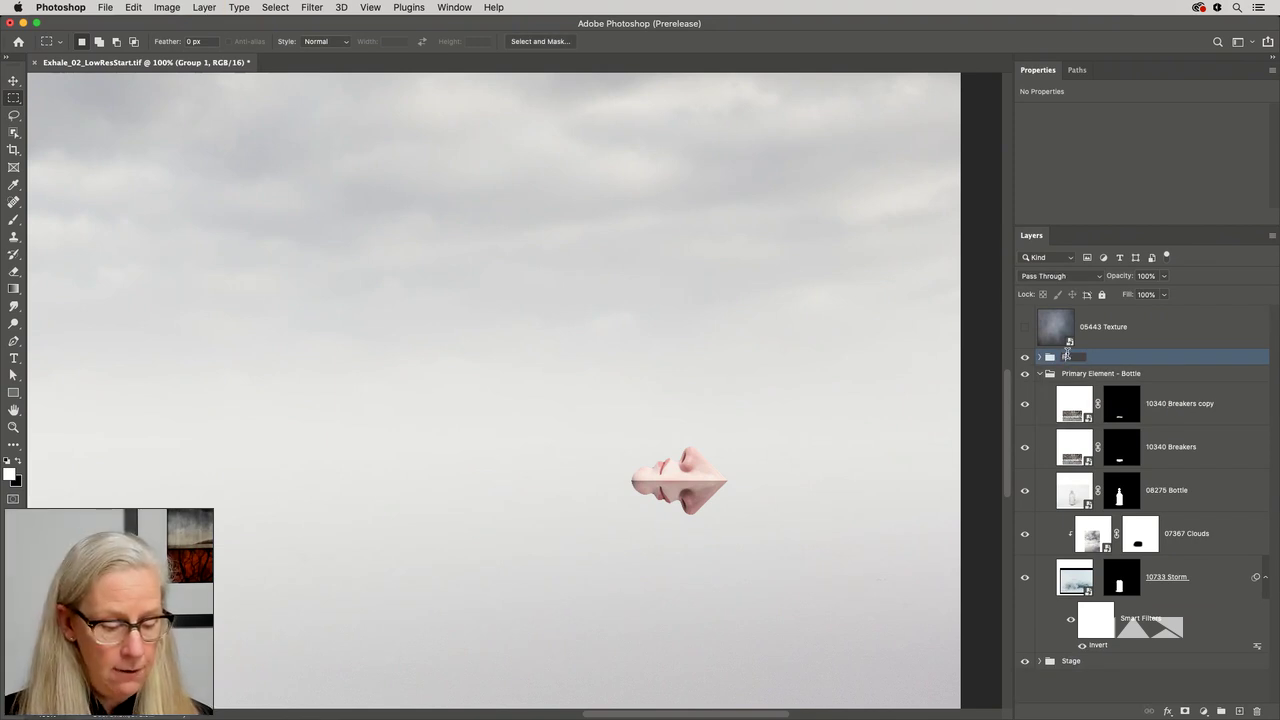
key("Return")
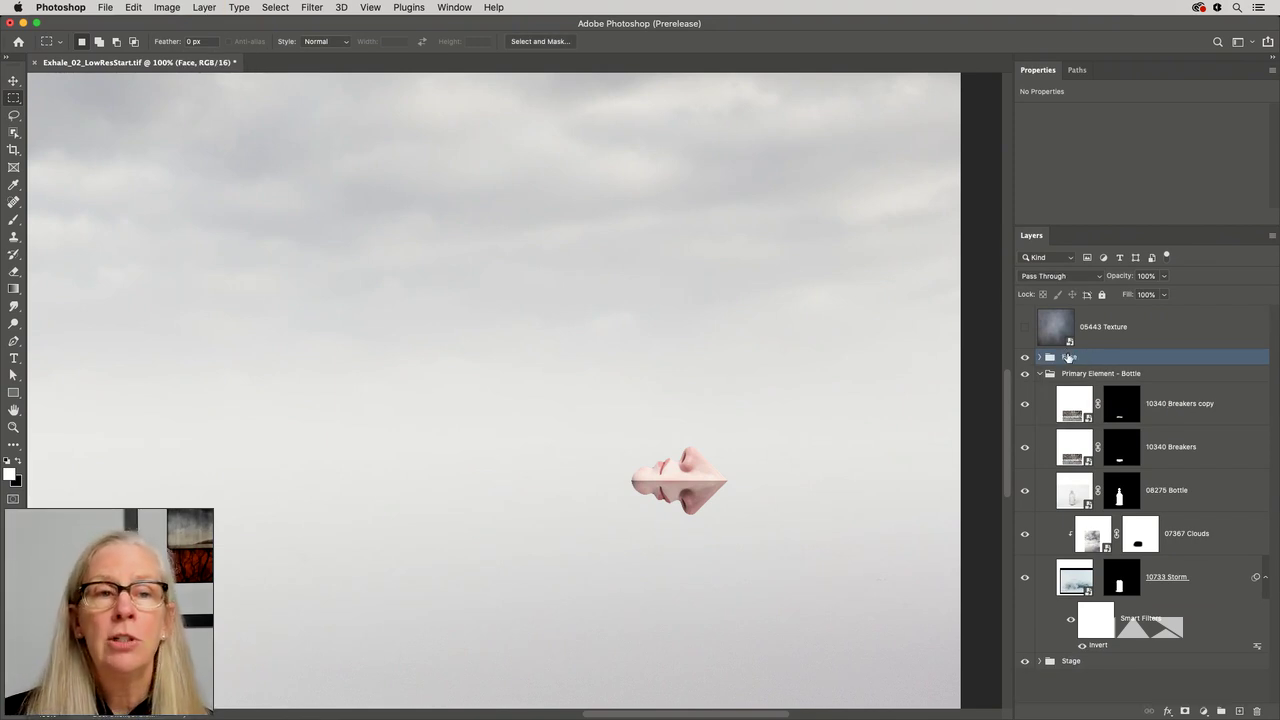
Add a layer mask to the Face group and fade out the lower part of the reflection with a short black-to-white gradient.
left_click(1183, 711)
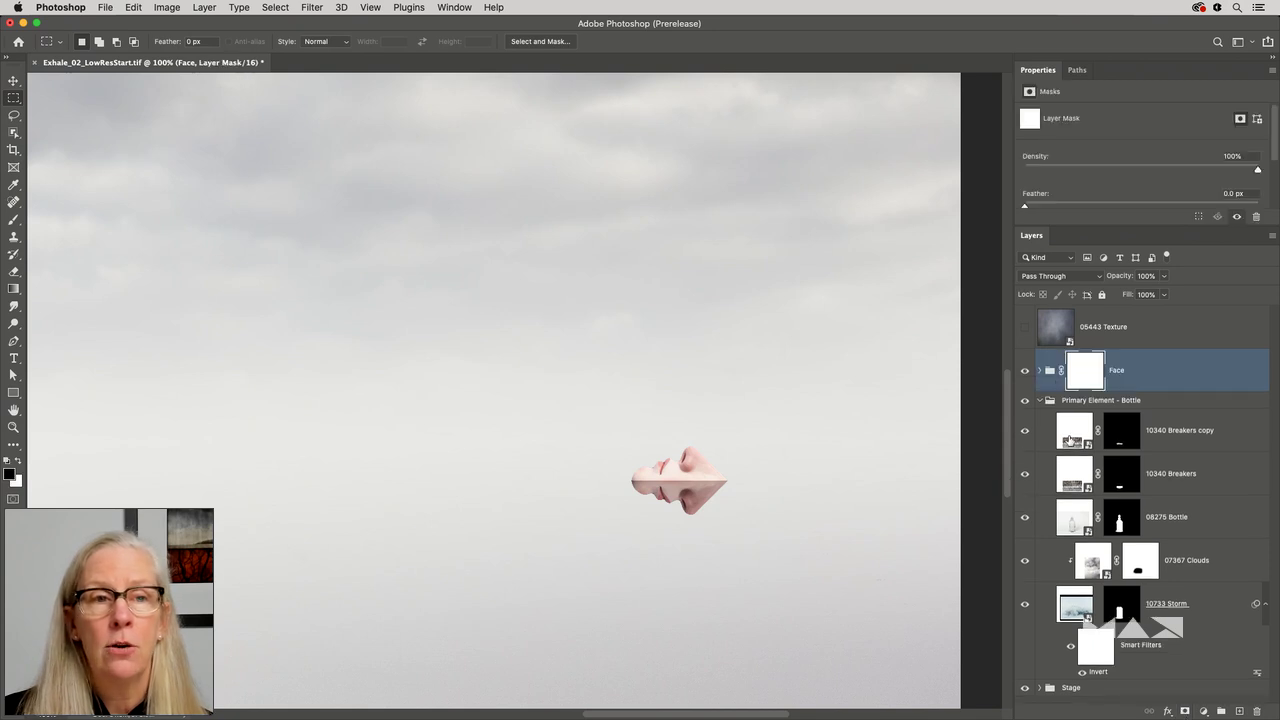
left_click(1040, 371)
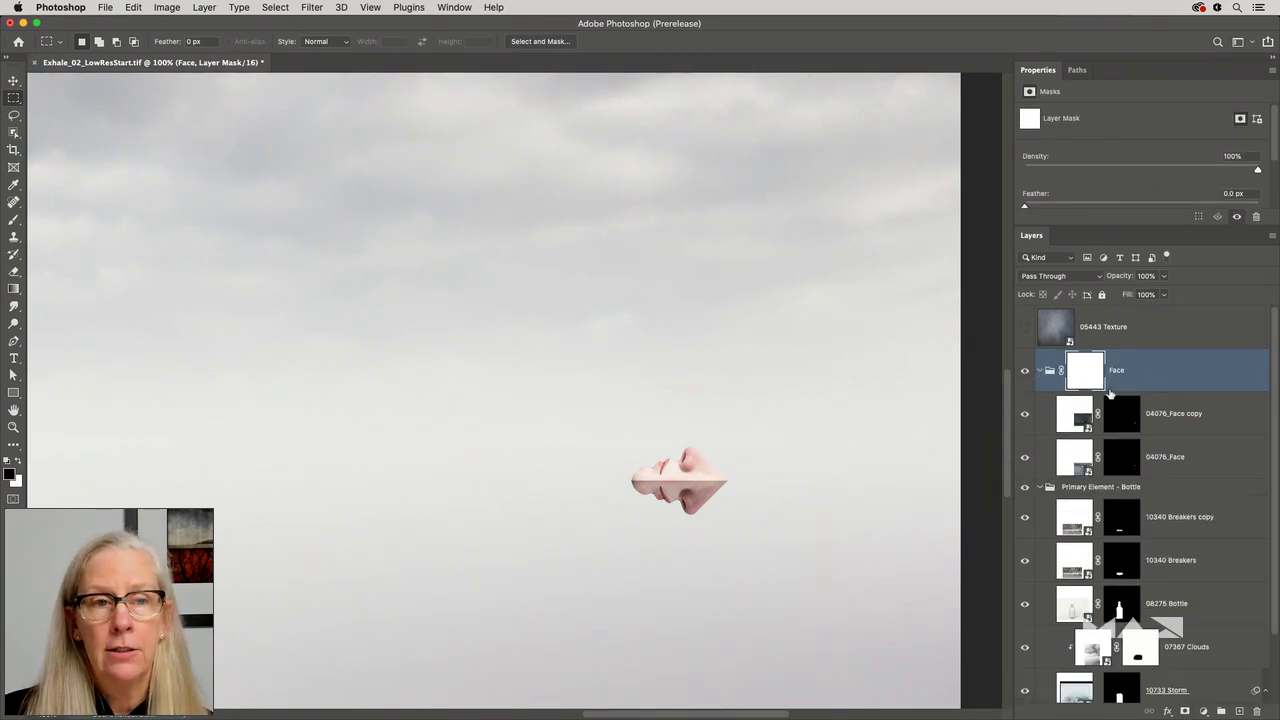
key("g")
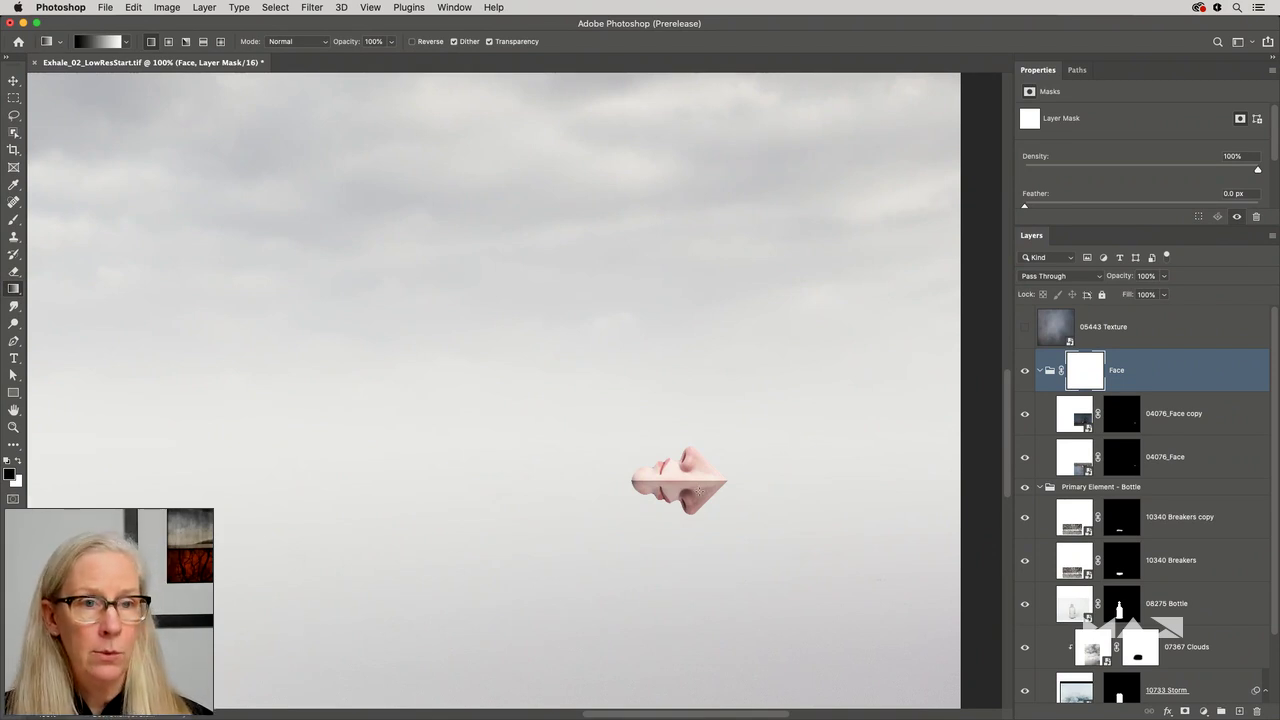
left_click_drag(788, 477, 788, 472)
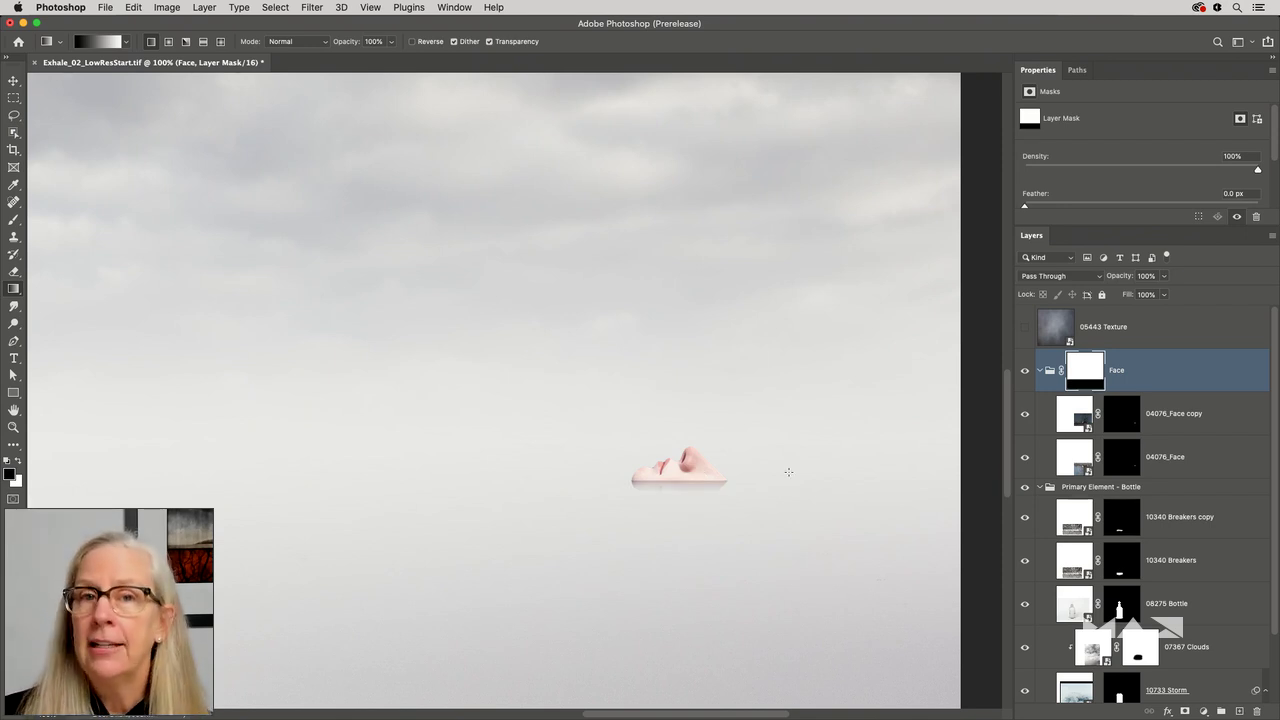
Expand the Stage group and compare the whole image with the Upper Clouds layer hidden and shown.
key("super+0")
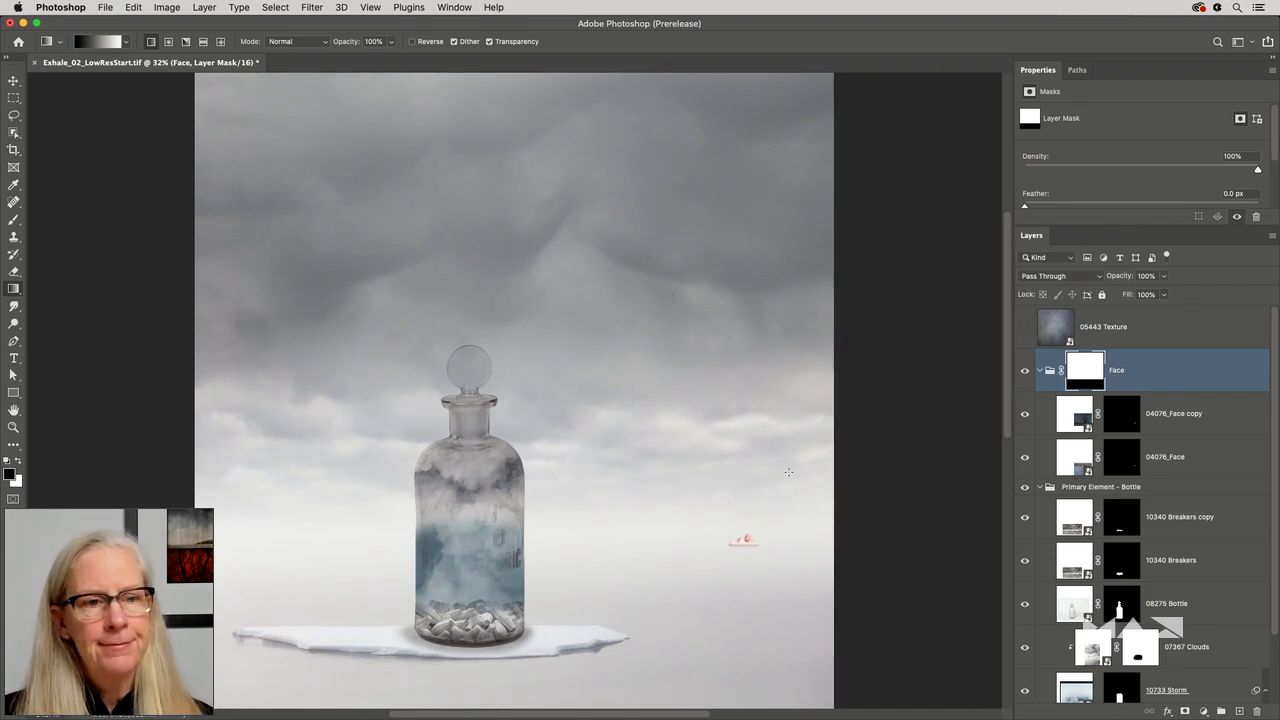
left_click_drag(1088, 625, 1084, 620)
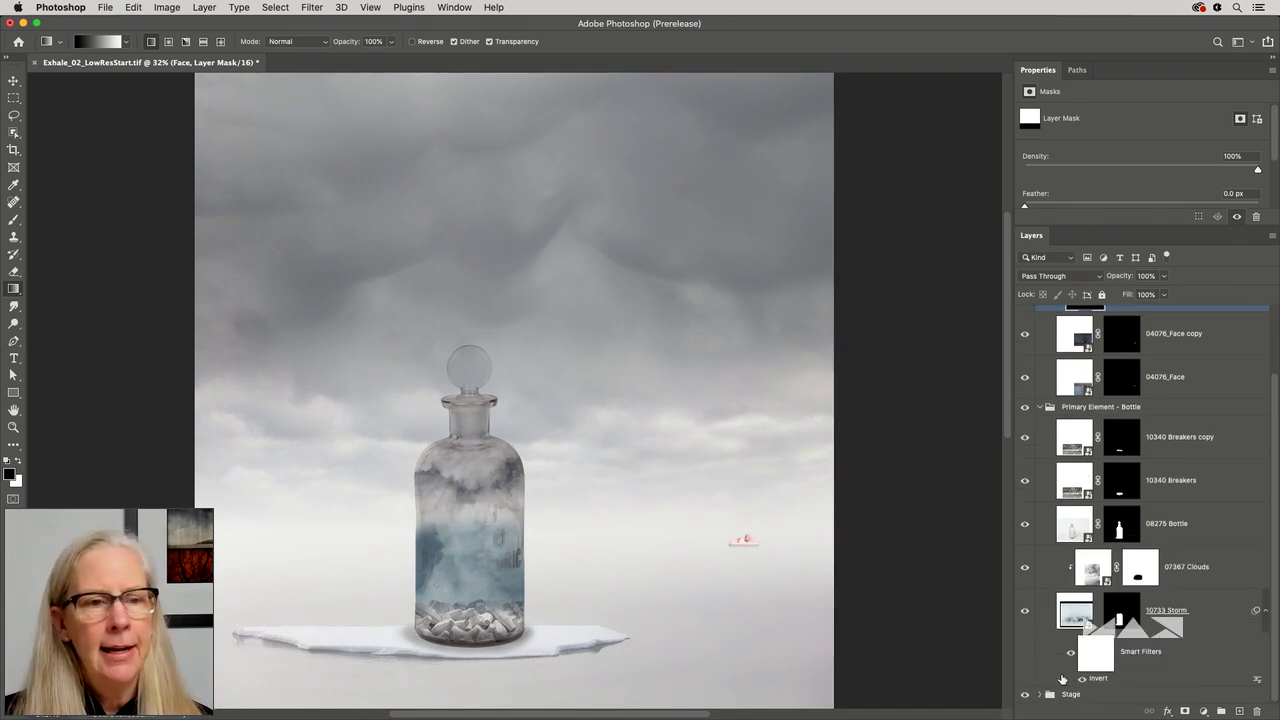
left_click_drag(1042, 697, 1063, 632)
left_click_drag(1046, 585, 1027, 627)
left_click(1025, 622)
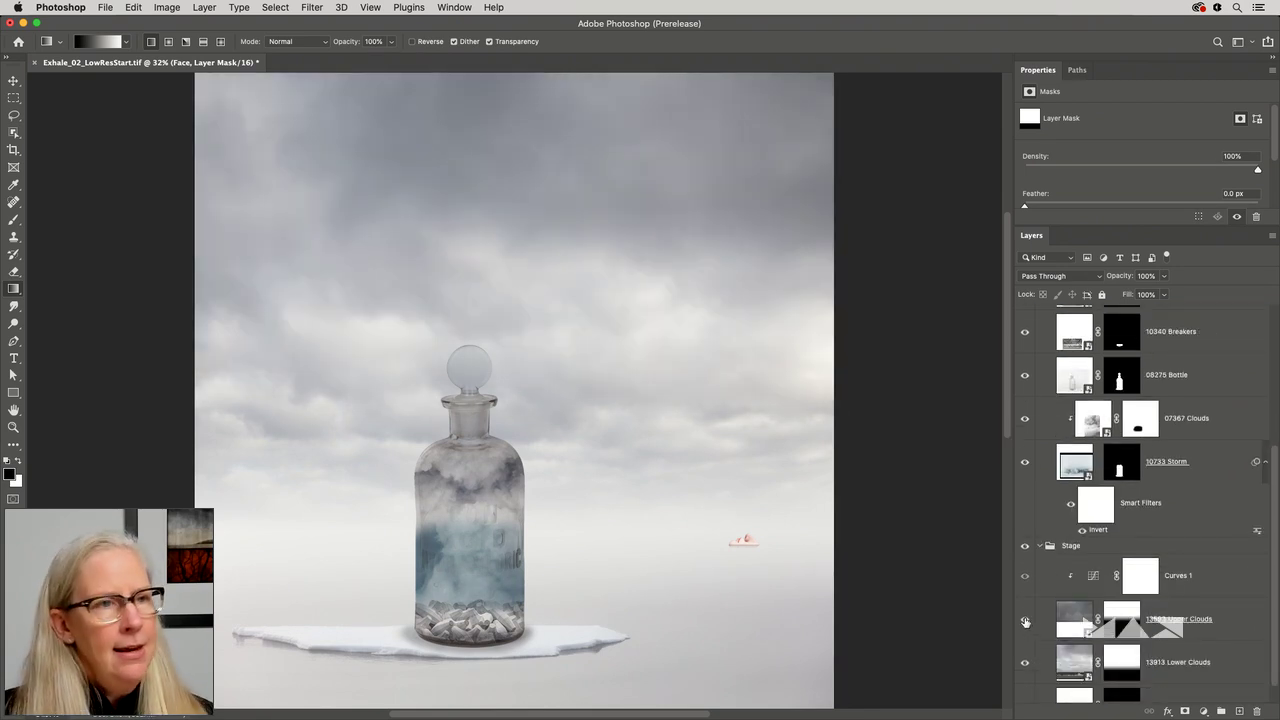
left_click(1025, 622)
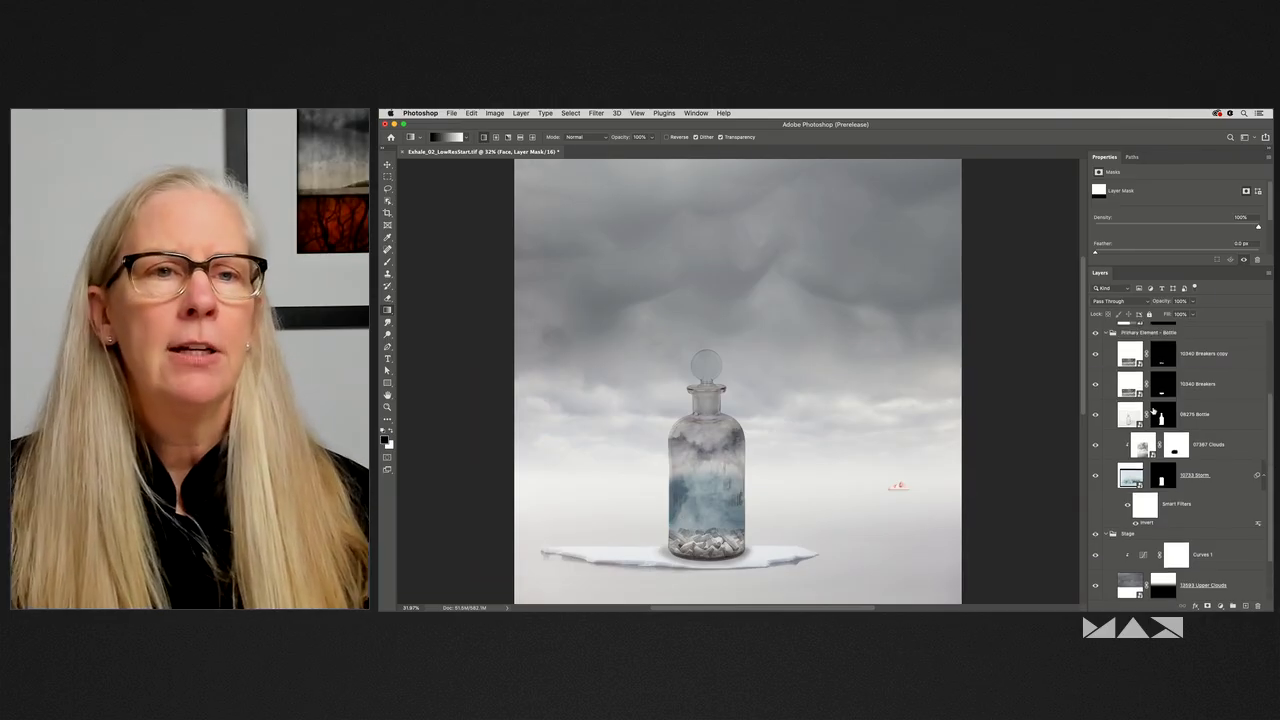
Show the 05443 Texture layer and set its blend mode to Overlay.
scroll(1153, 410, "up", 4)
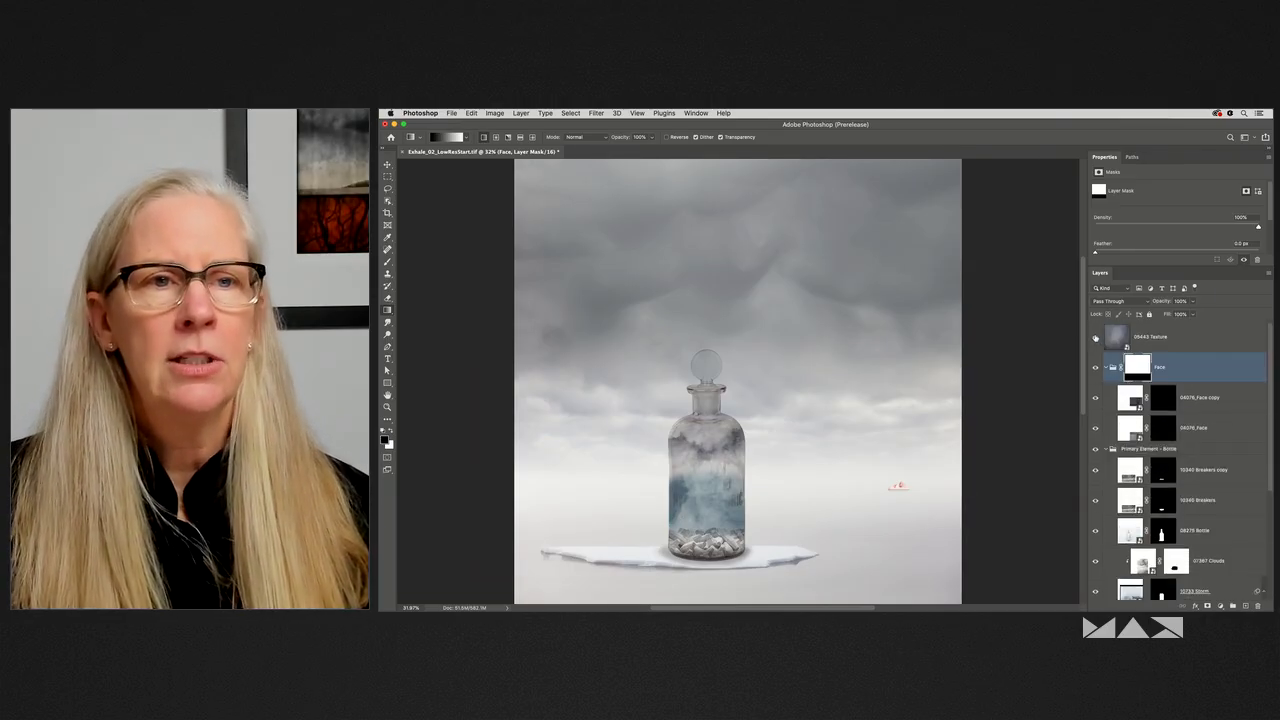
left_click(1095, 338)
left_click(1168, 339)
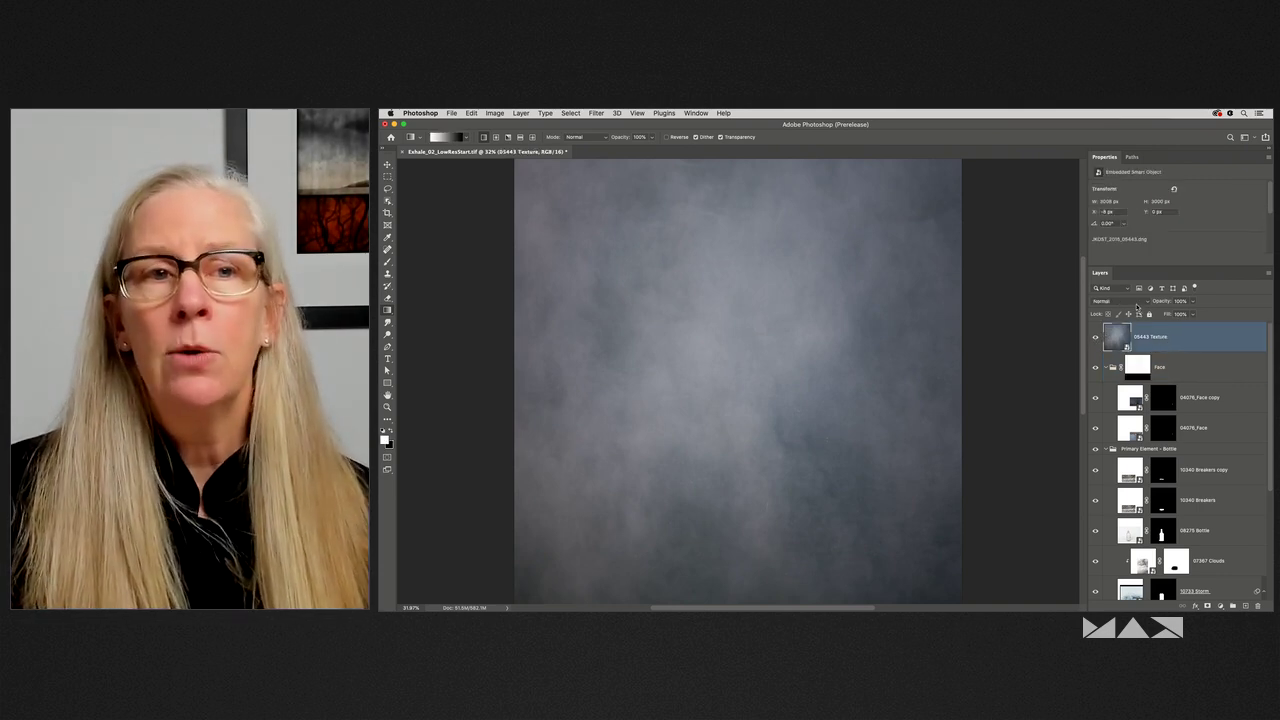
left_click(1136, 306)
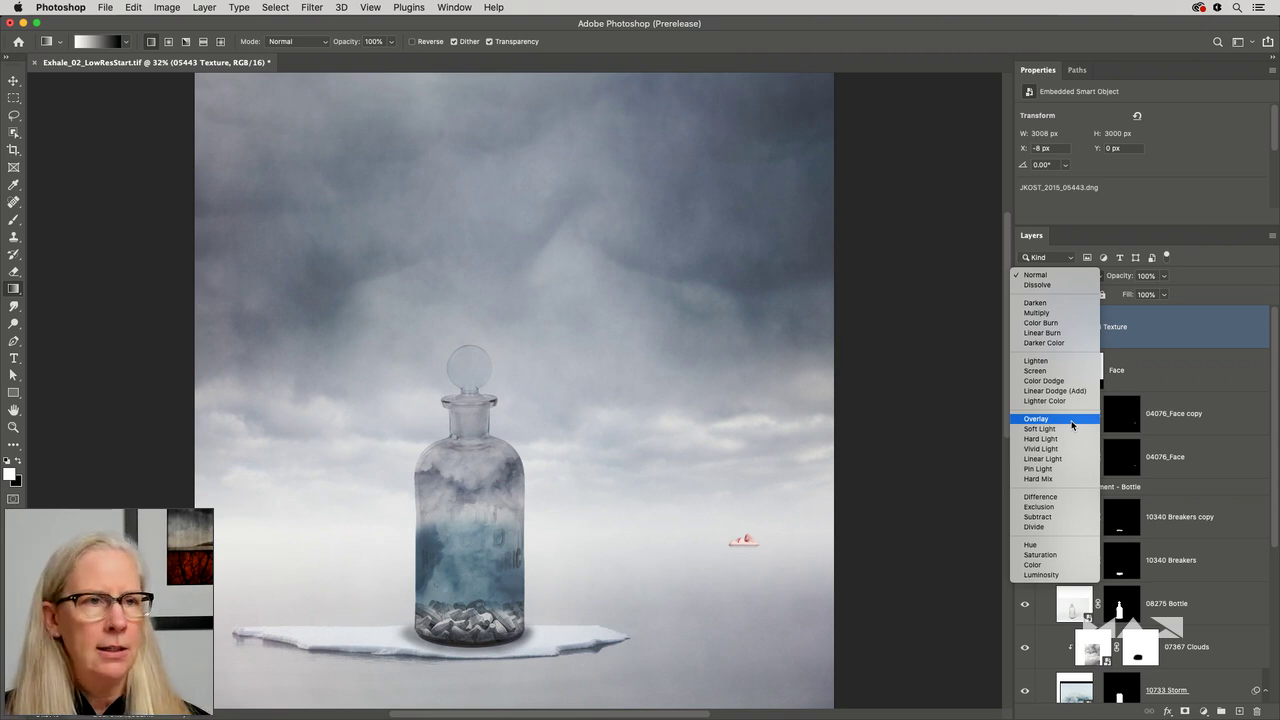
left_click(1071, 419)
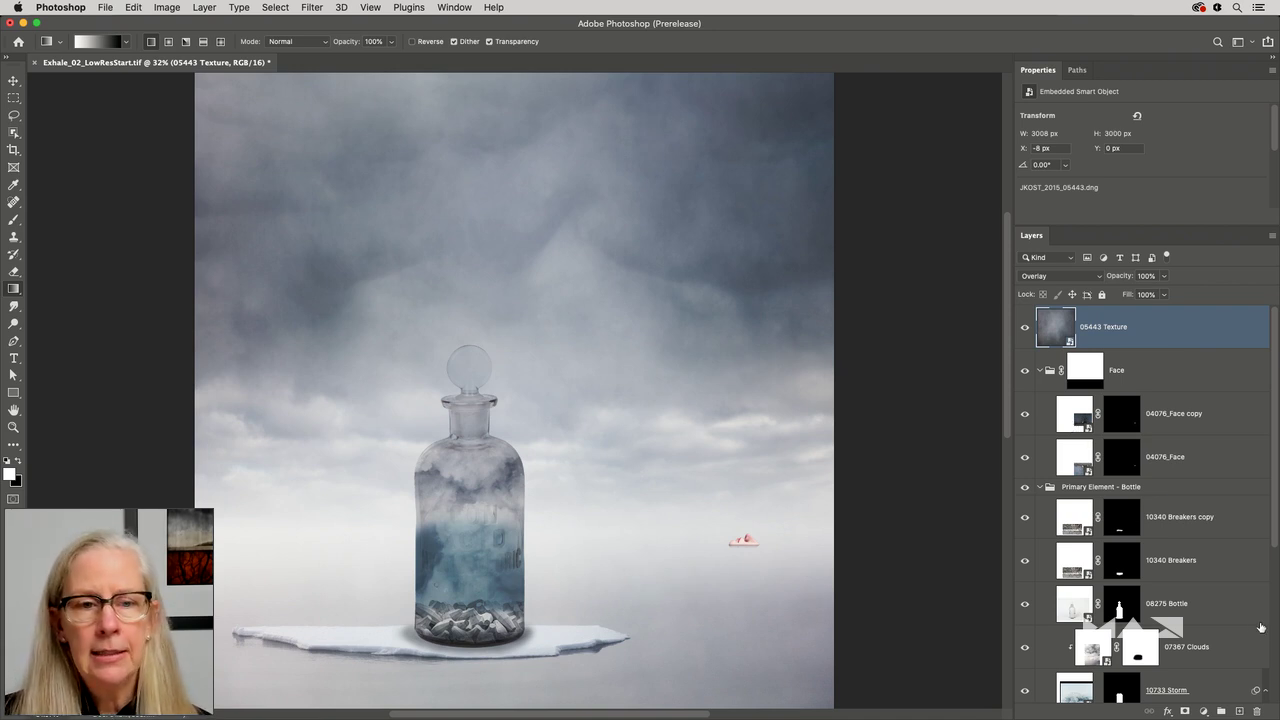
Make black the foreground colour and white the background, and add a Gradient Map adjustment layer above the 05443 Texture layer.
left_click(1204, 711)
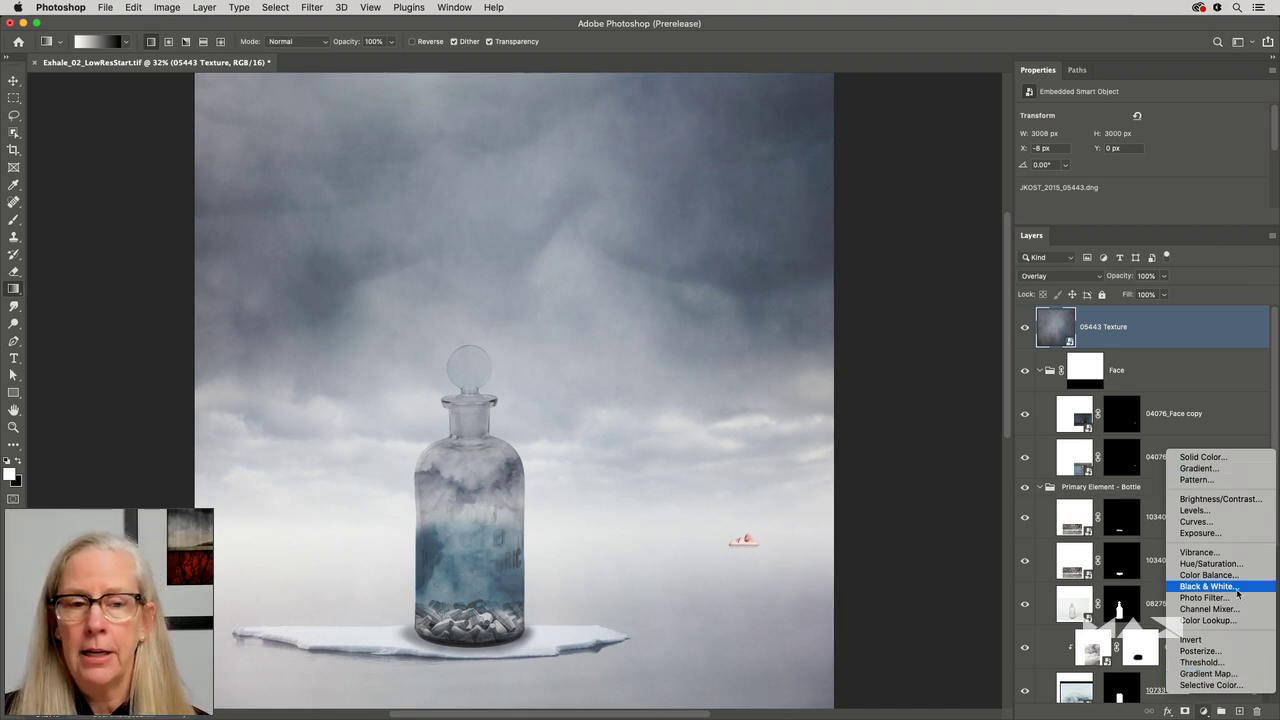
left_click(962, 627)
key("x")
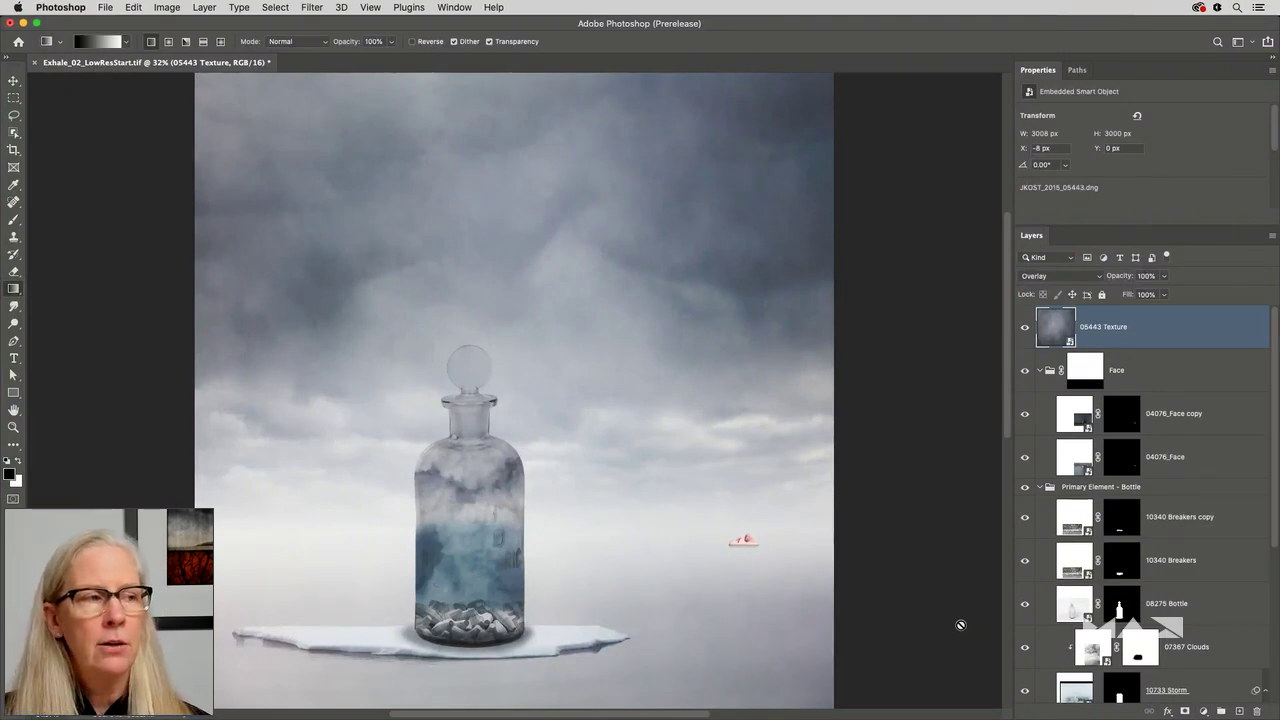
left_click(1204, 712)
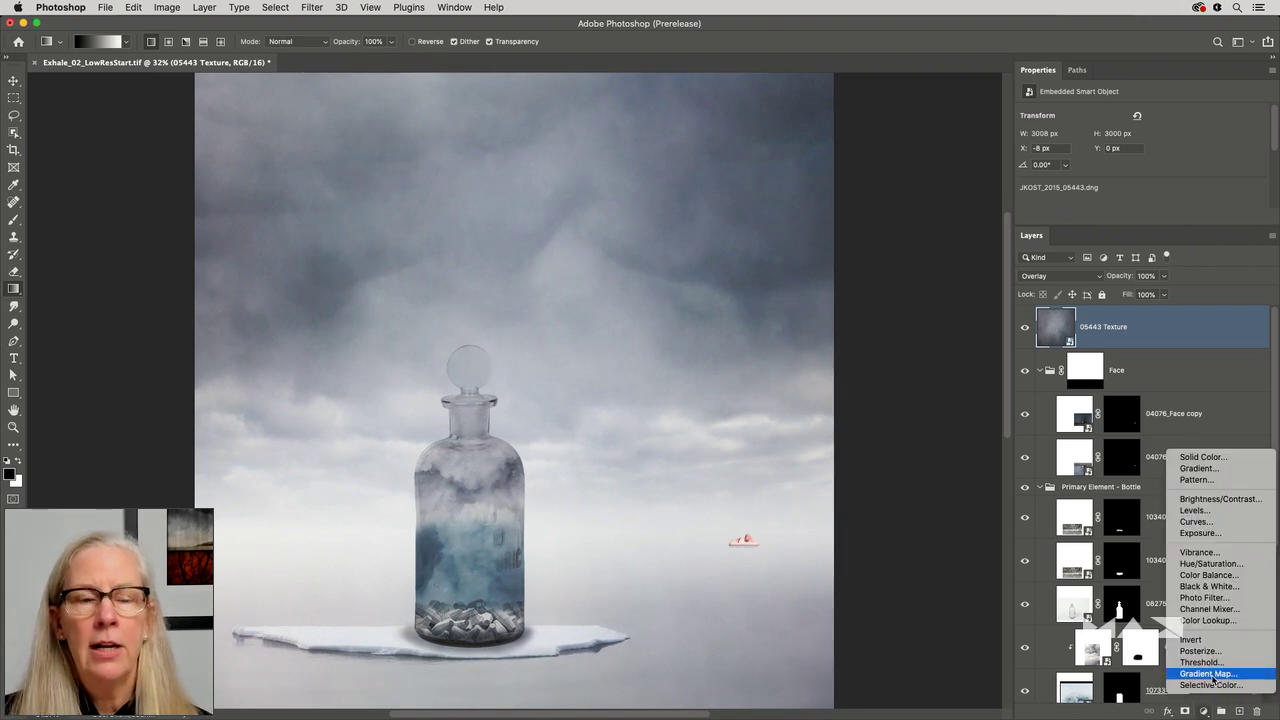
left_click(1214, 681)
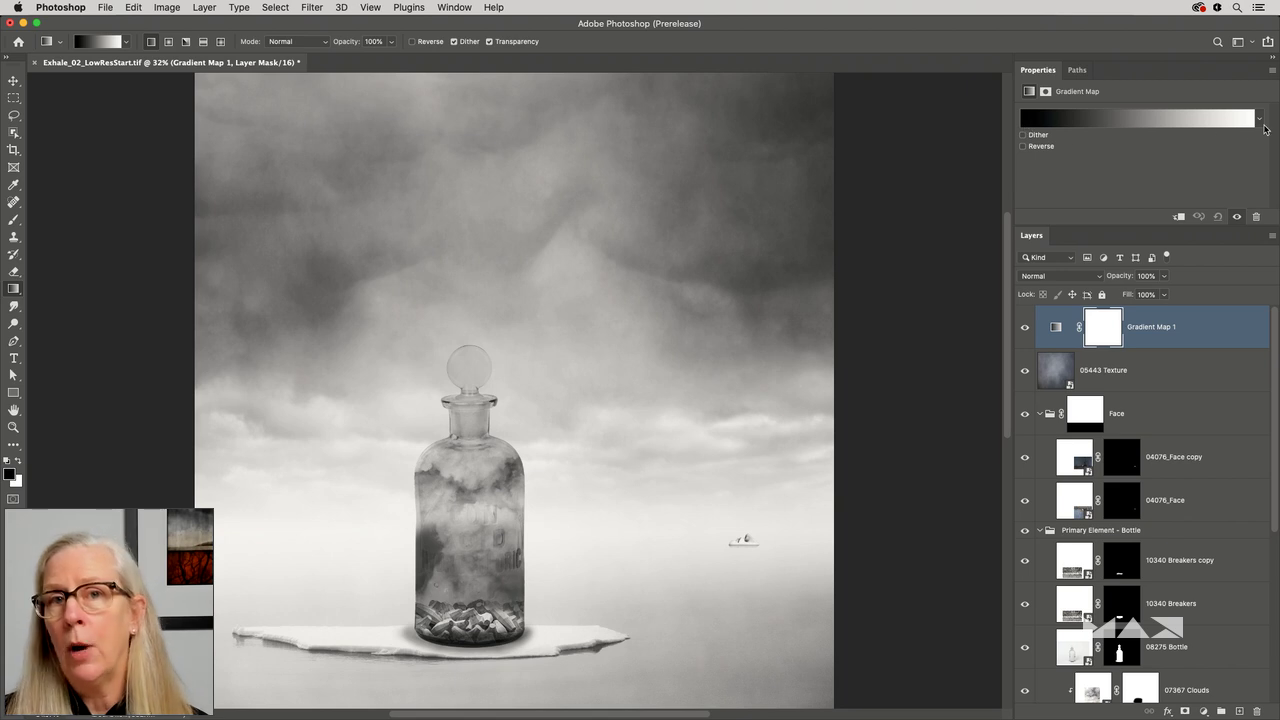
Edit the gradient map's gradient and add a colour stop at location 20%.
left_click(1158, 120)
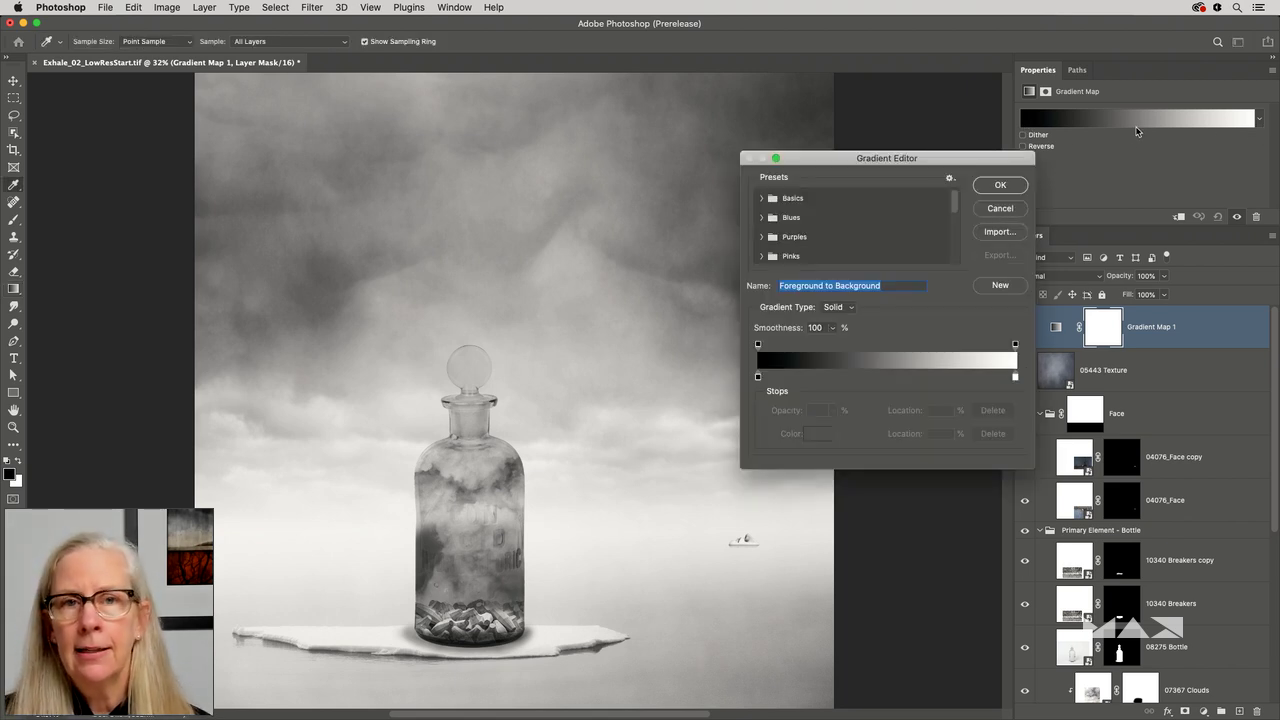
left_click(812, 376)
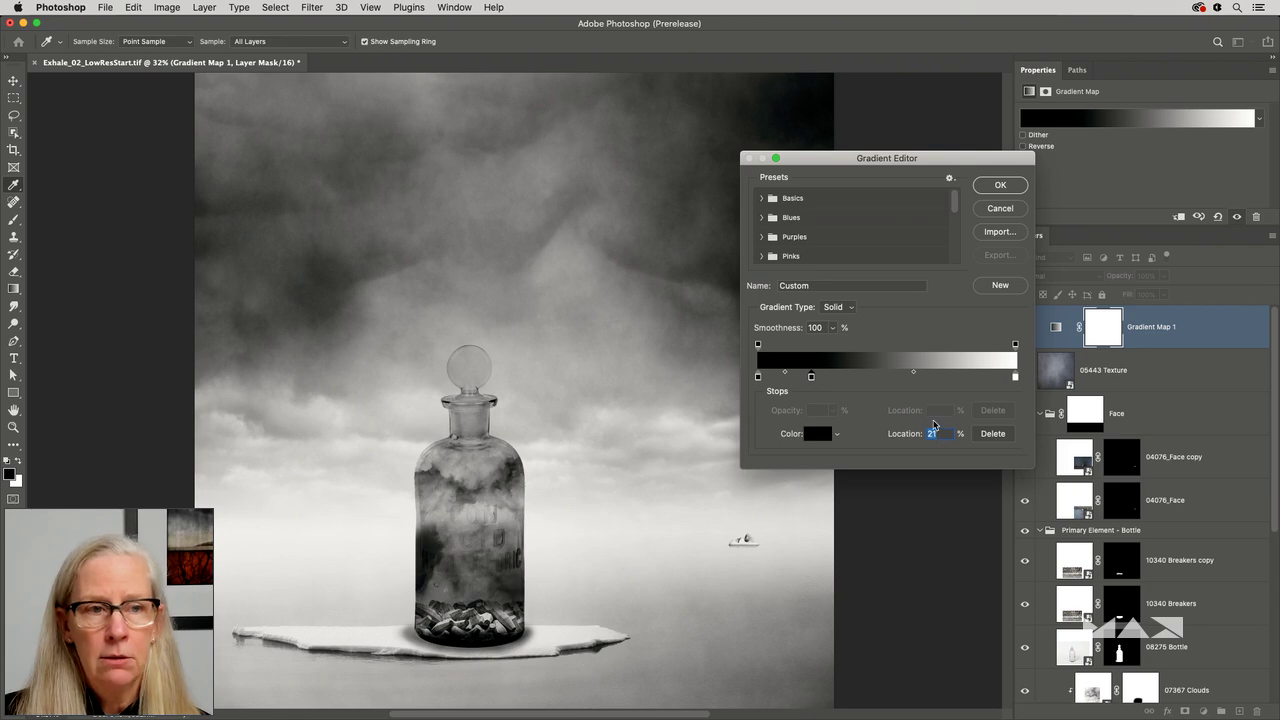
type("20")
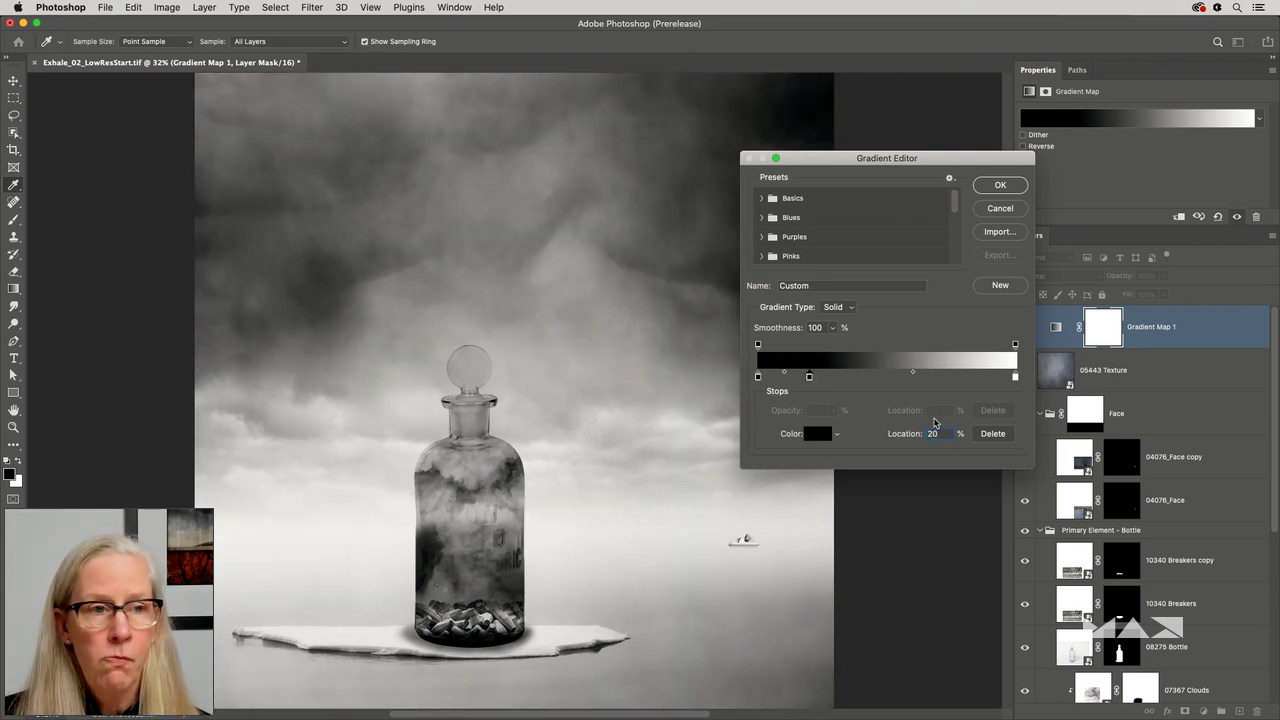
Change the 20% stop's colour to a dark blue with hue 213 and brightness 20%, trying brighter red and green tints first.
left_click(820, 435)
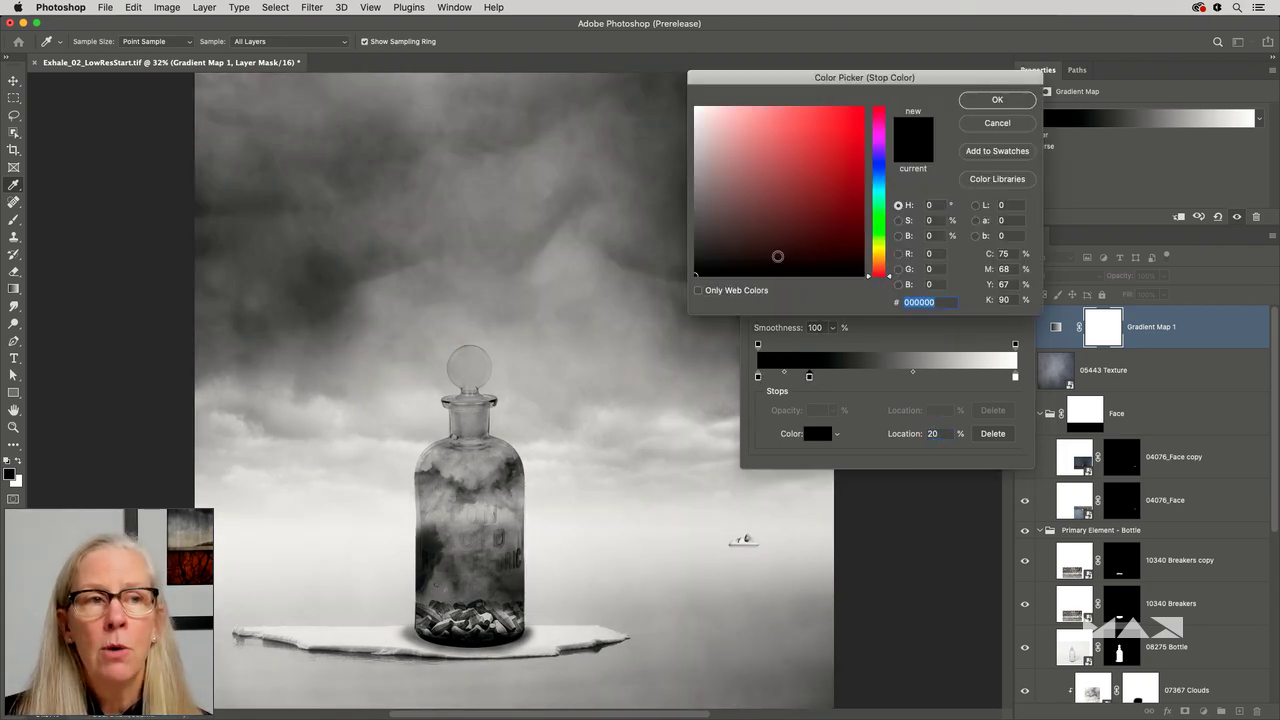
left_click(815, 202)
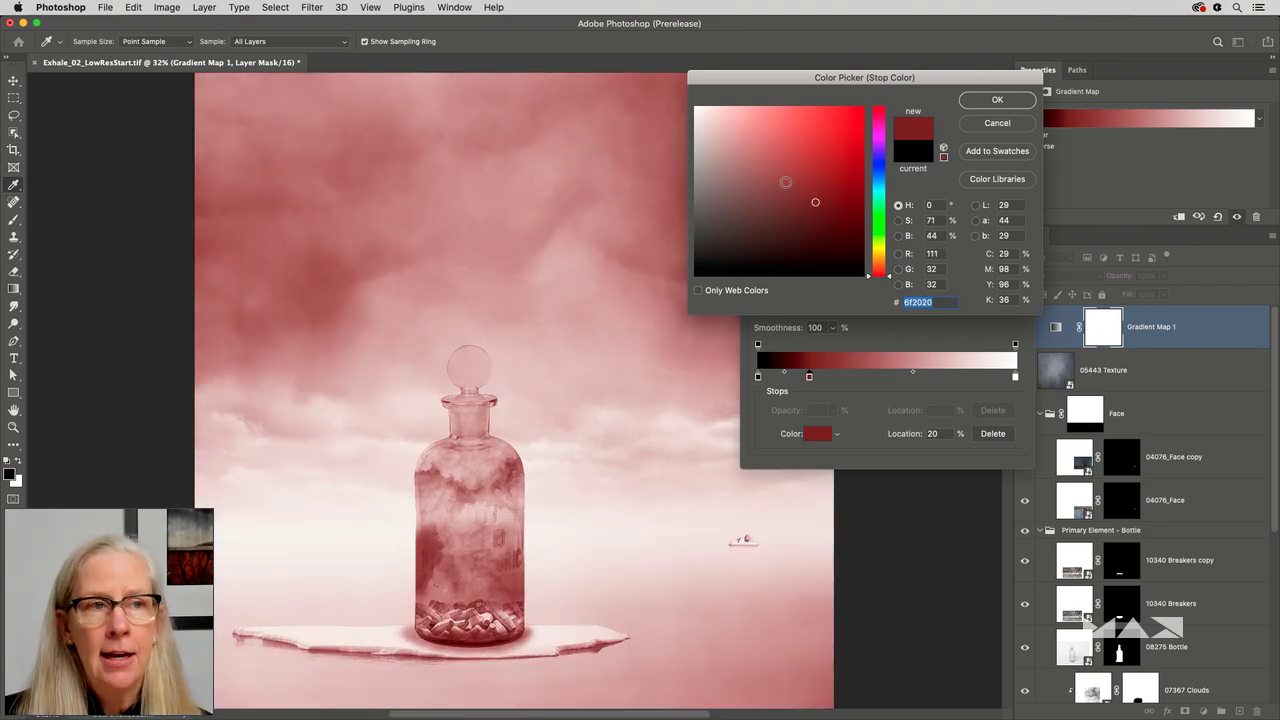
left_click(798, 171)
left_click(838, 160)
left_click(879, 212)
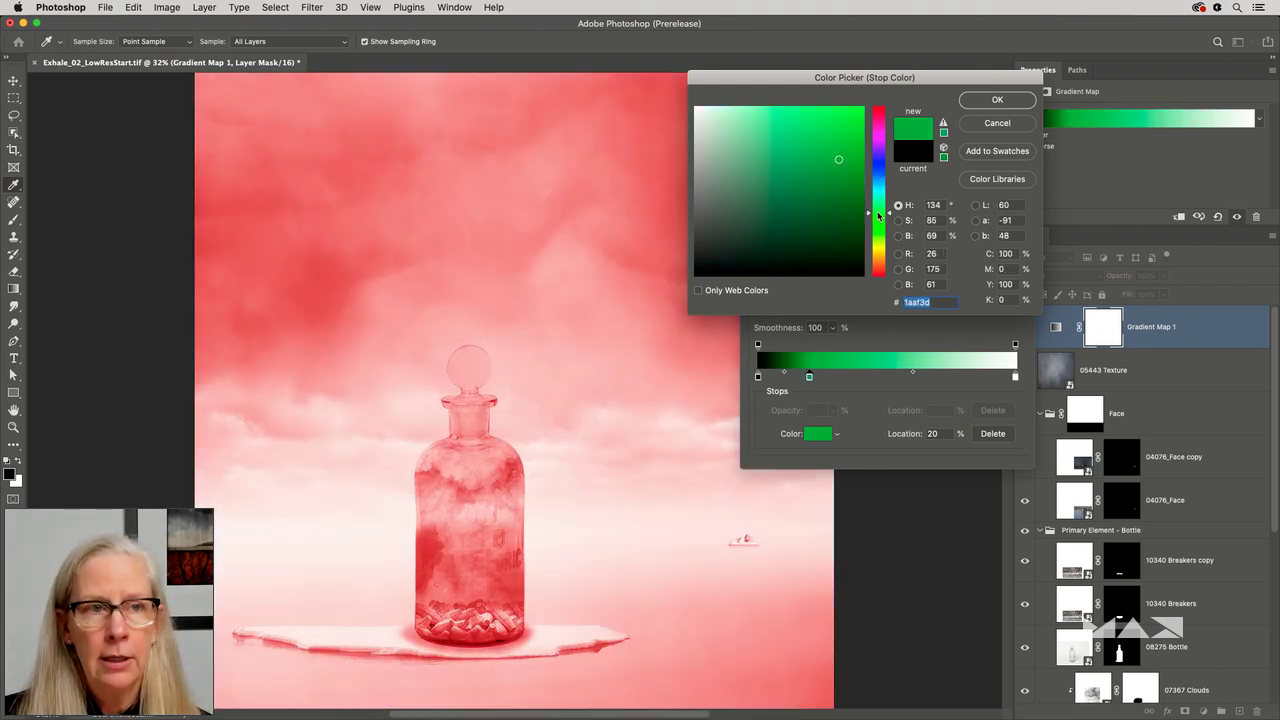
left_click(879, 174)
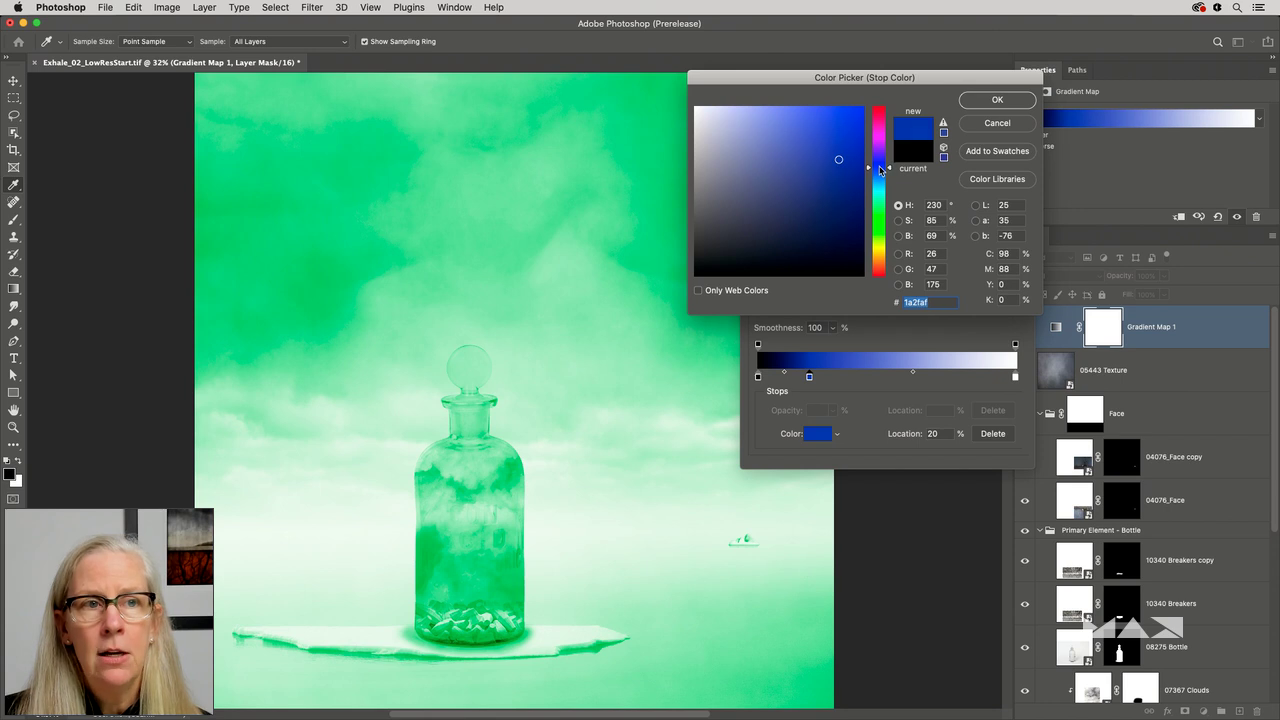
left_click_drag(879, 174, 879, 177)
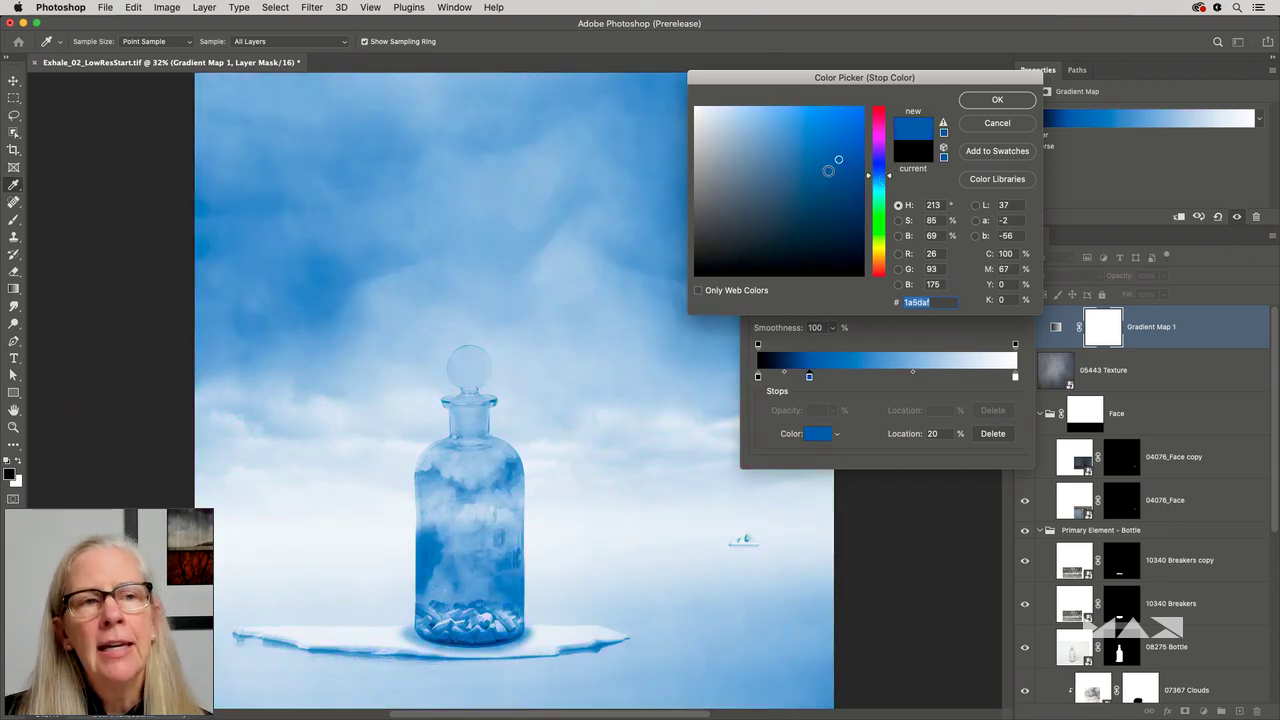
double_click(931, 235)
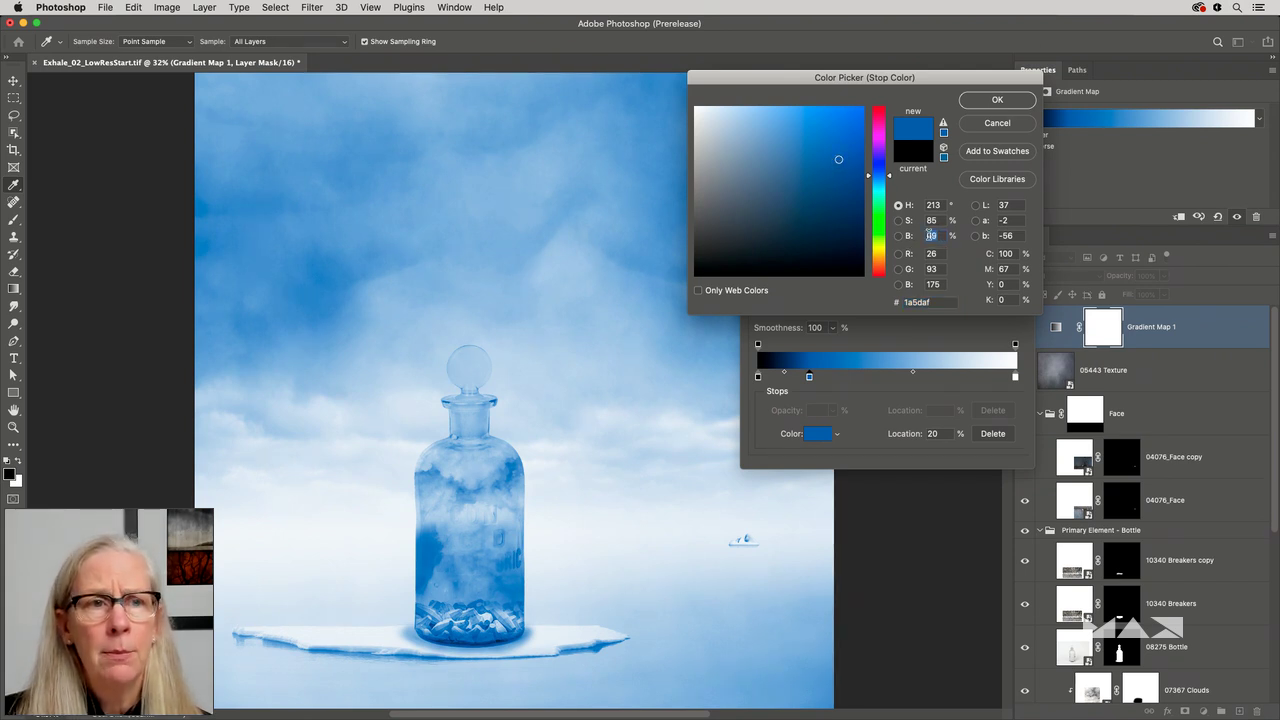
type("20")
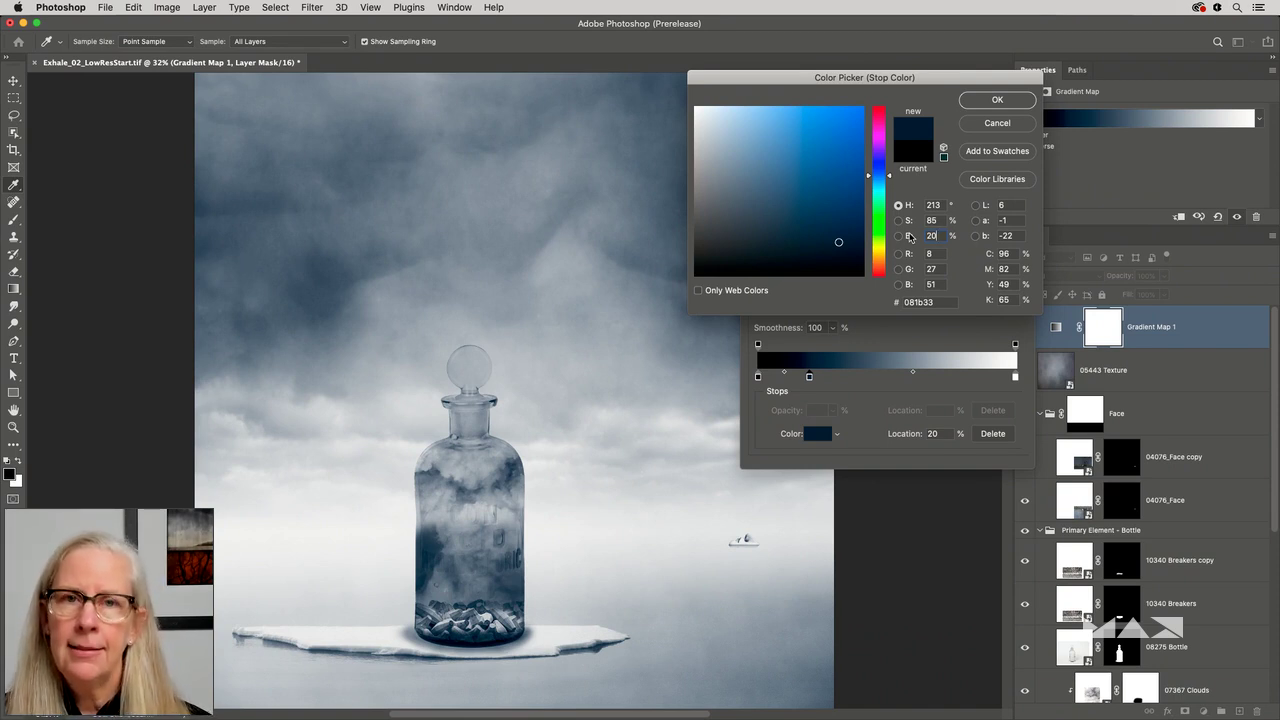
Lower the stop colour's saturation to 30% and accept the colour and the edited gradient.
double_click(928, 220)
key("Down")
key("Down")
key("Down")
key("Down")
key("Down")
key("Down")
key("Down")
key("Down")
key("Down")
key("Down")
key("Down")
key("Down")
key("Down")
key("Down")
key("Down")
key("Down")
key("Down")
key("Down")
key("Down")
key("Down")
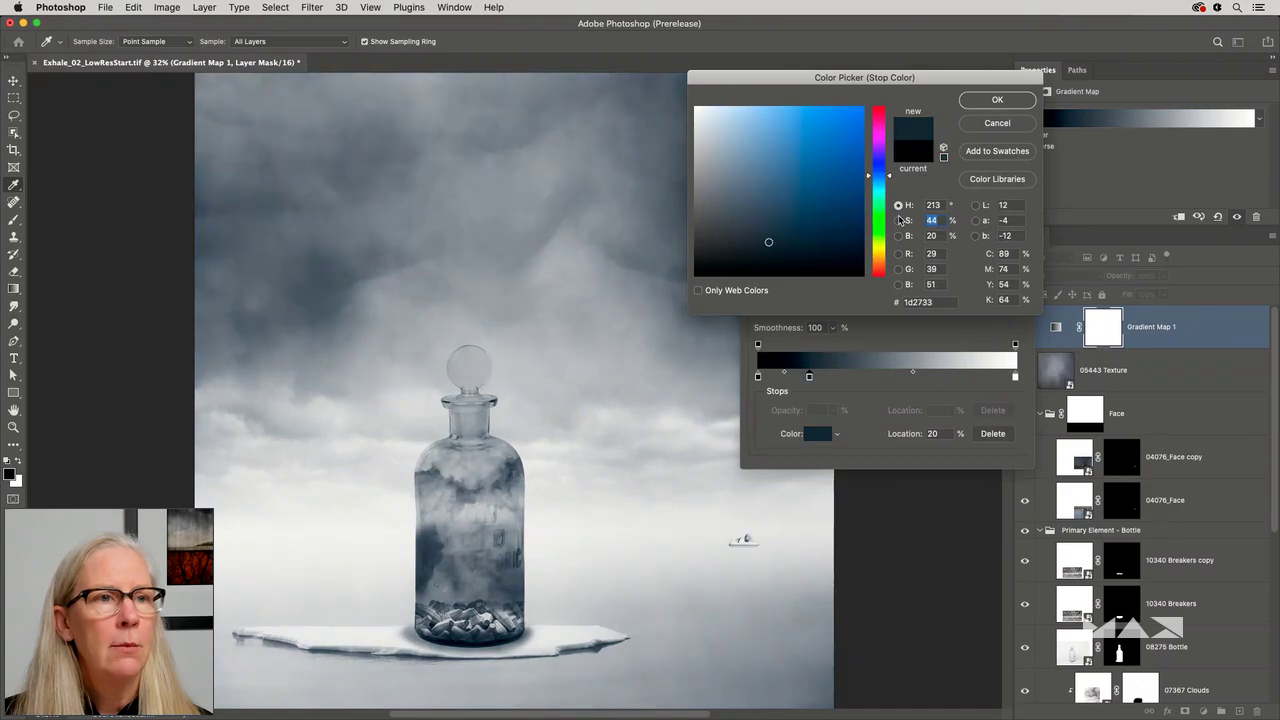
key("Down")
key("Down")
key("Down")
key("Down")
key("Down")
key("Down")
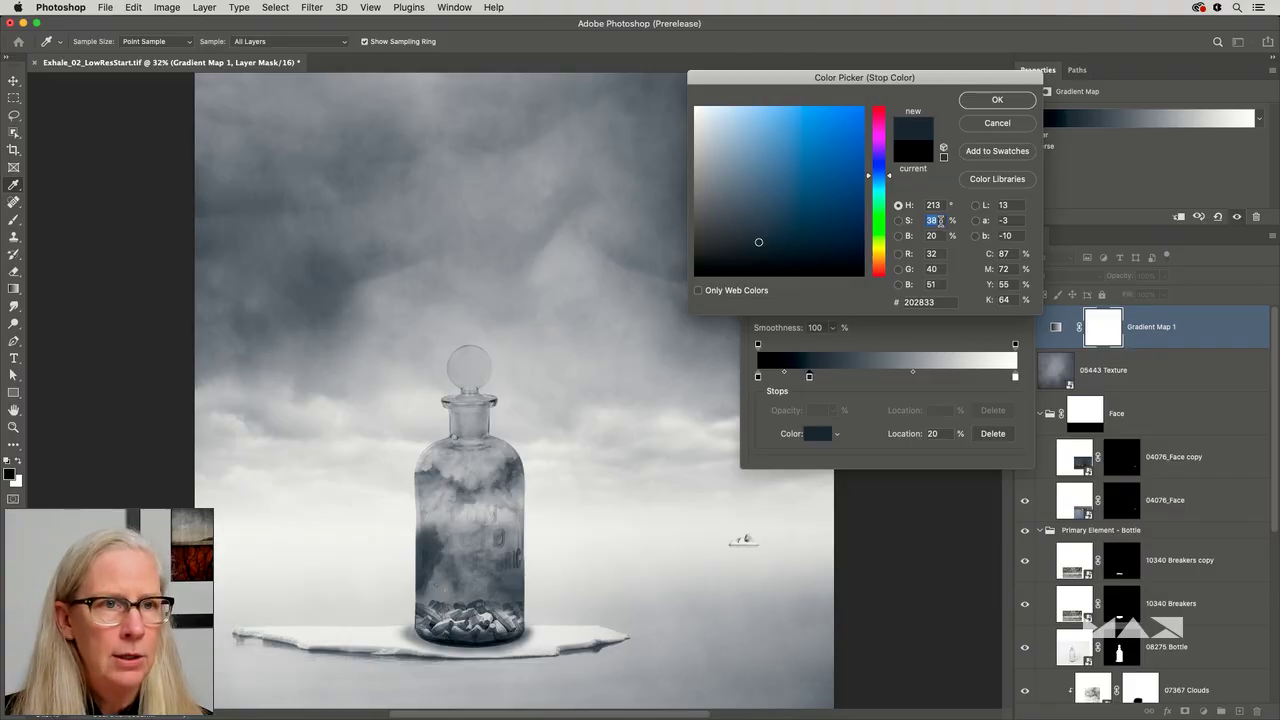
type("20")
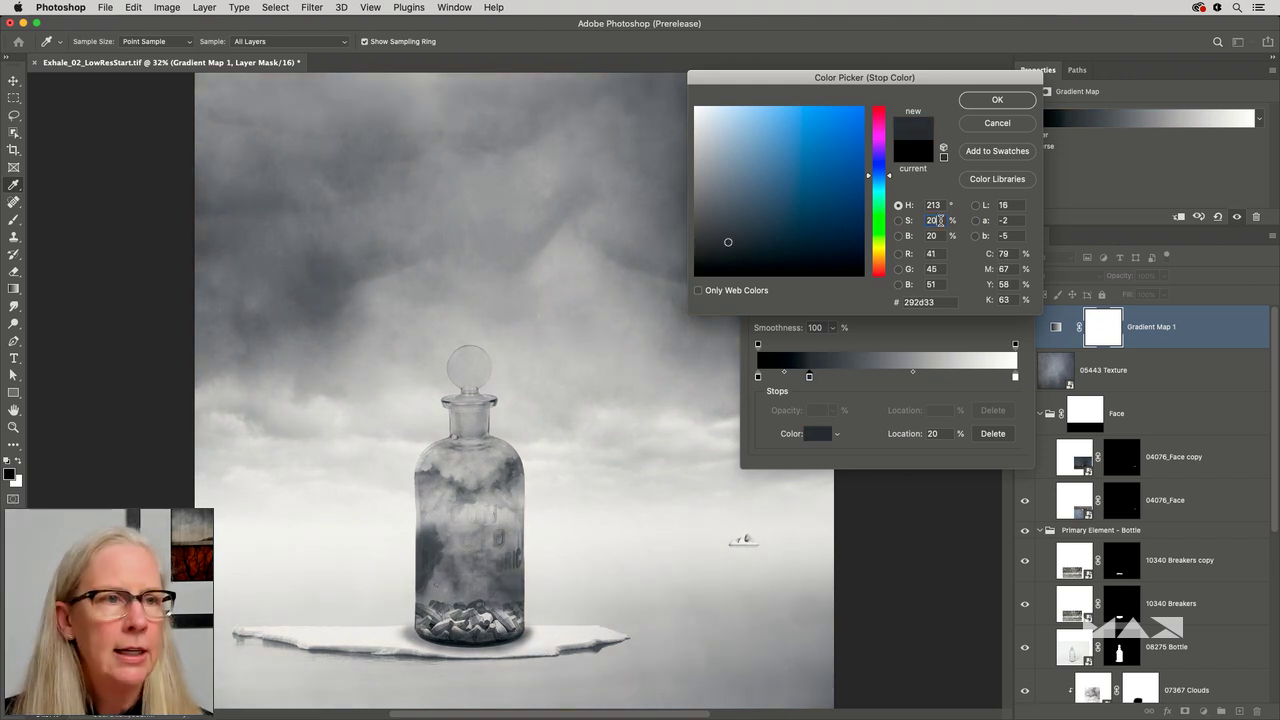
left_click(919, 222)
key("shift+Up")
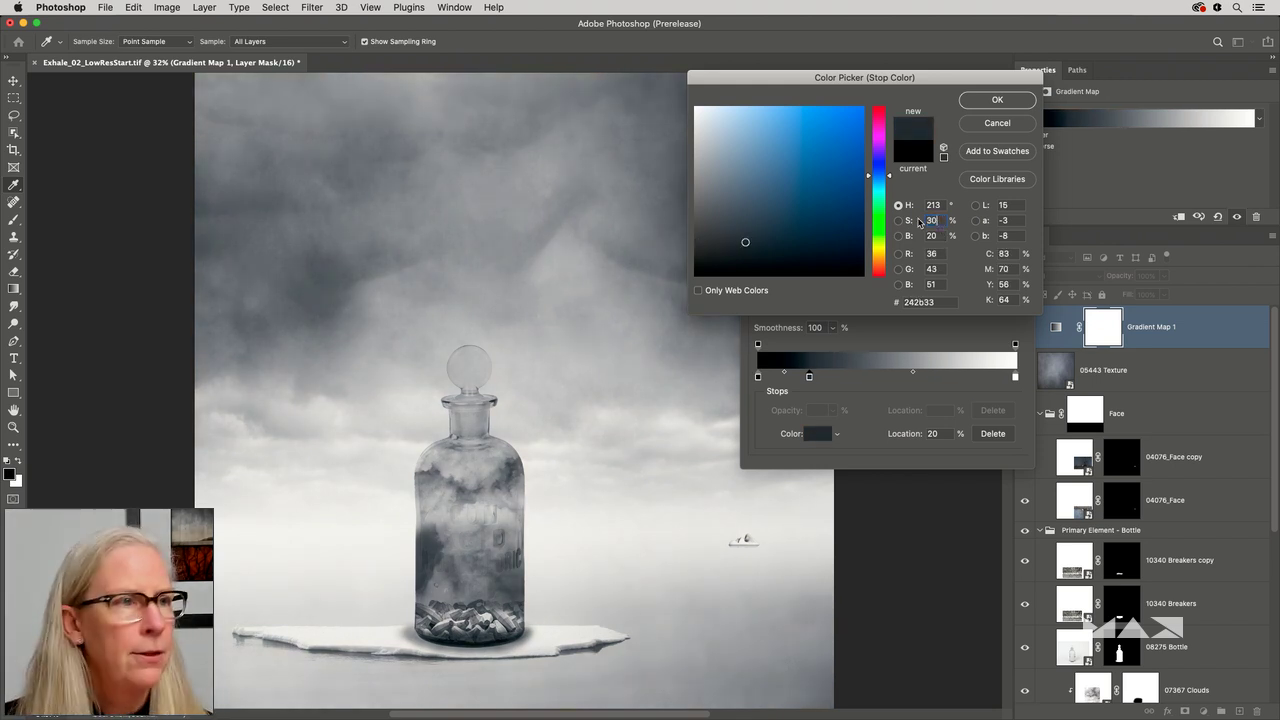
left_click(999, 103)
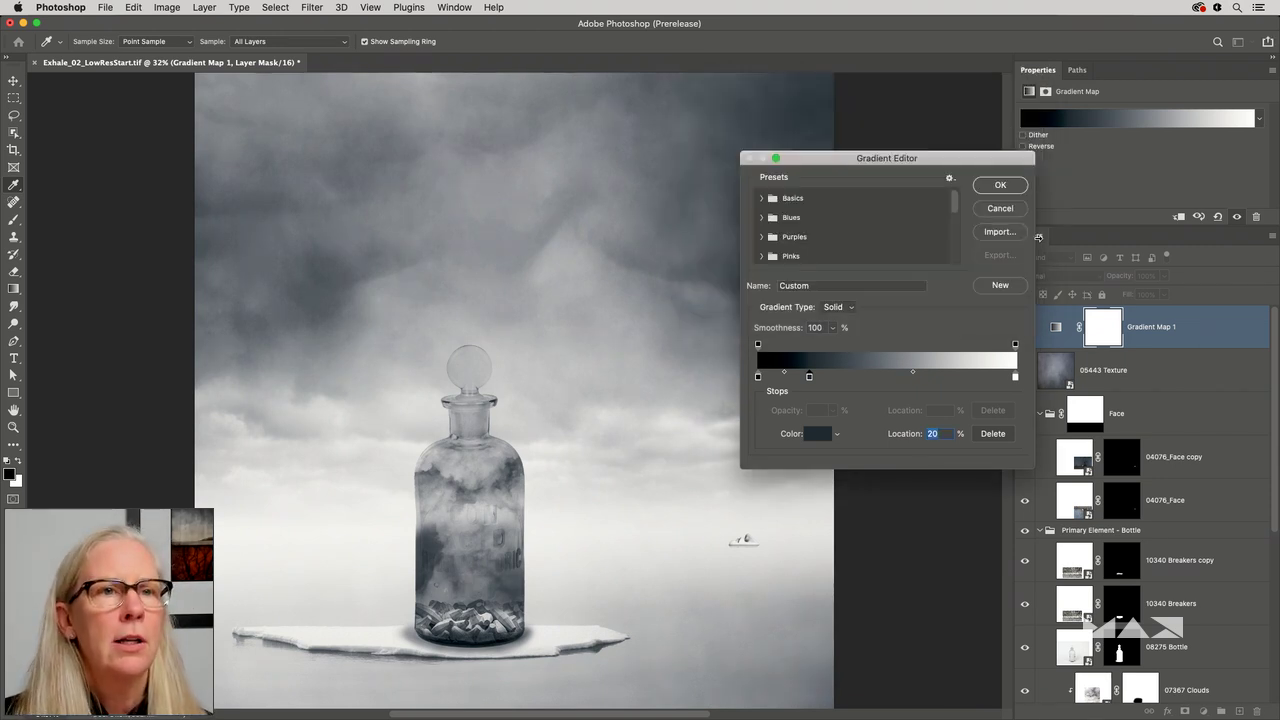
left_click(1000, 186)
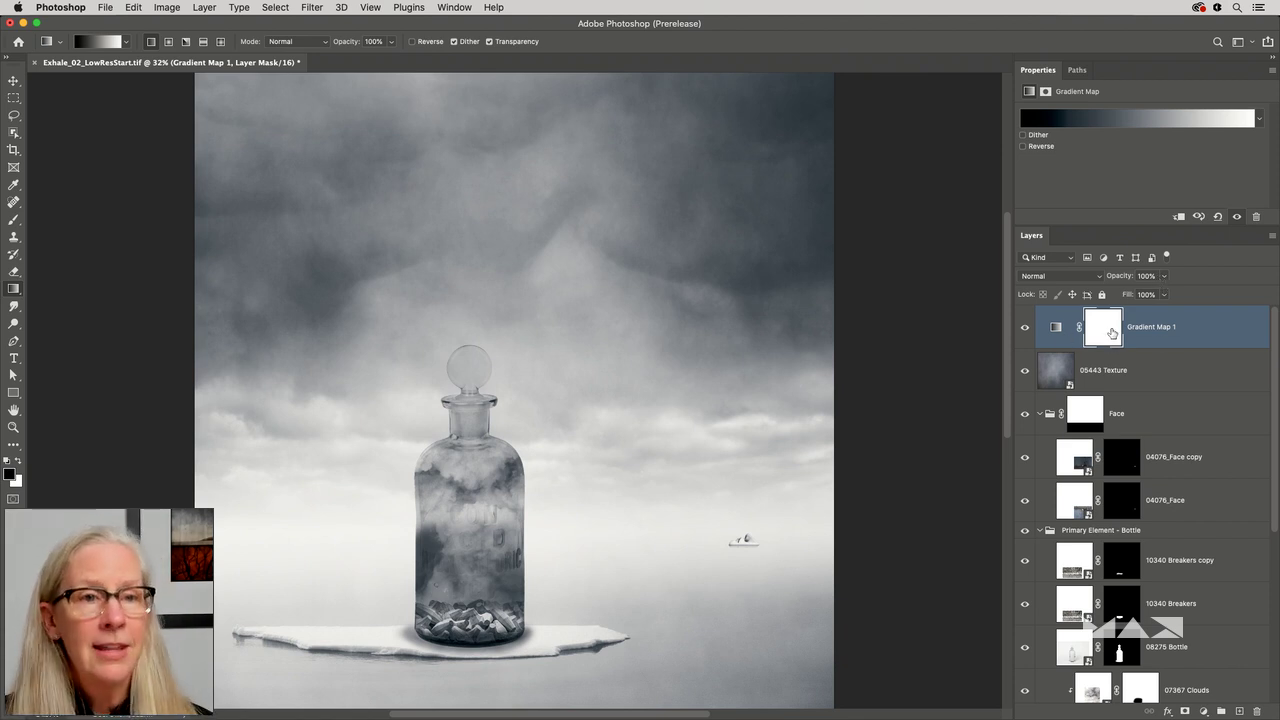
Paint black on the Gradient Map 1 mask with a 300 px brush over the bottle's storm scene and the small floating face.
key("b")
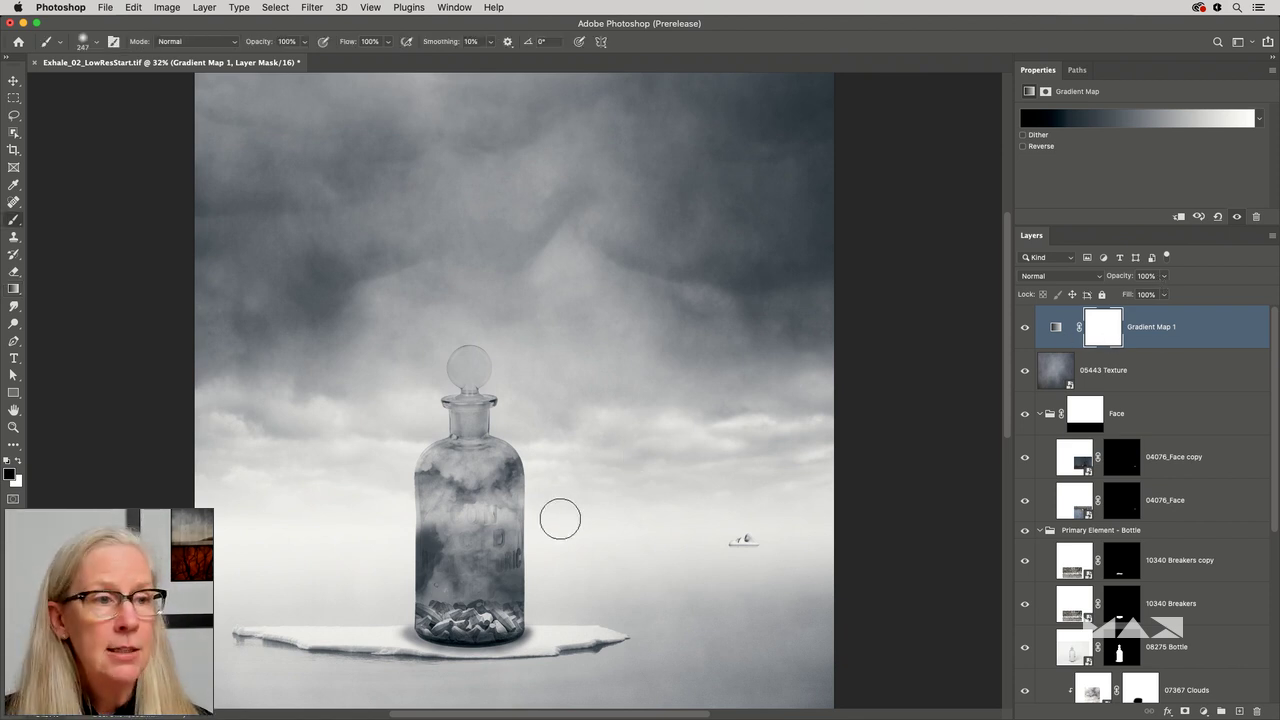
key("bracketright")
key("bracketright")
key("bracketright")
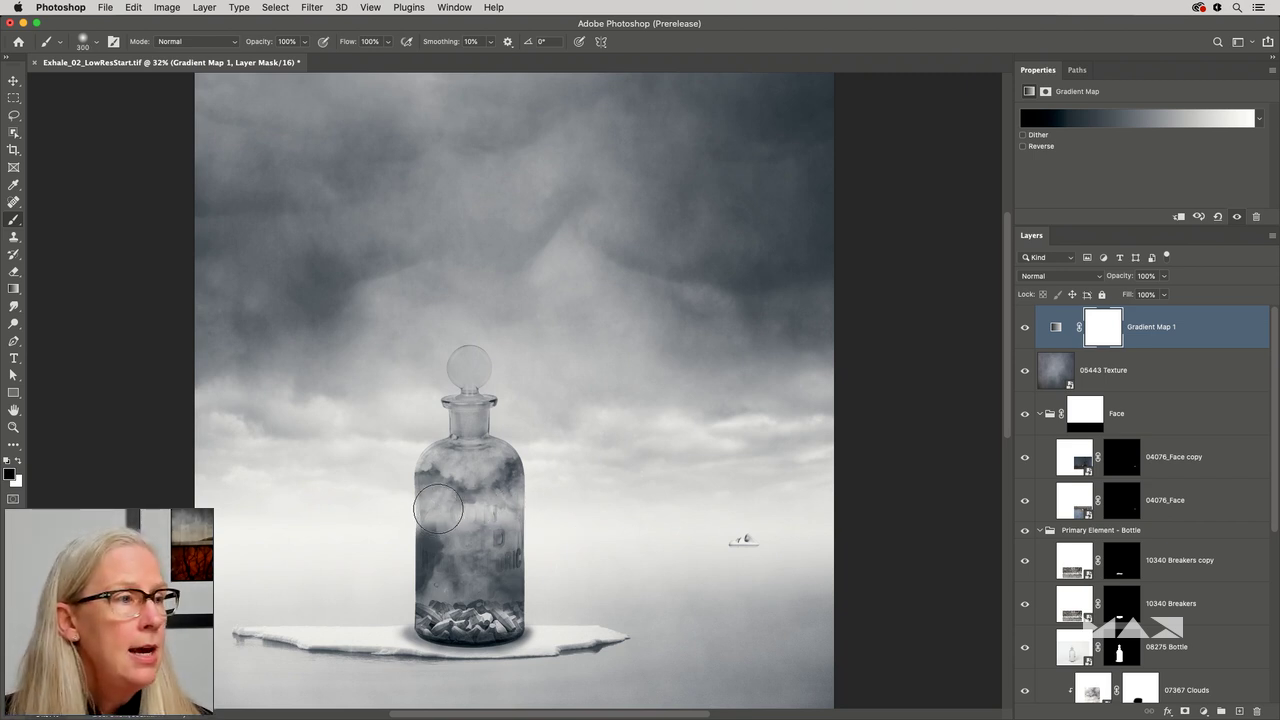
mouse_move(438, 505)
left_mouse_down()
mouse_move(436, 574)
mouse_move(433, 523)
mouse_move(469, 573)
mouse_move(498, 566)
mouse_move(494, 588)
mouse_move(457, 578)
mouse_move(452, 566)
mouse_move(505, 568)
left_mouse_up()
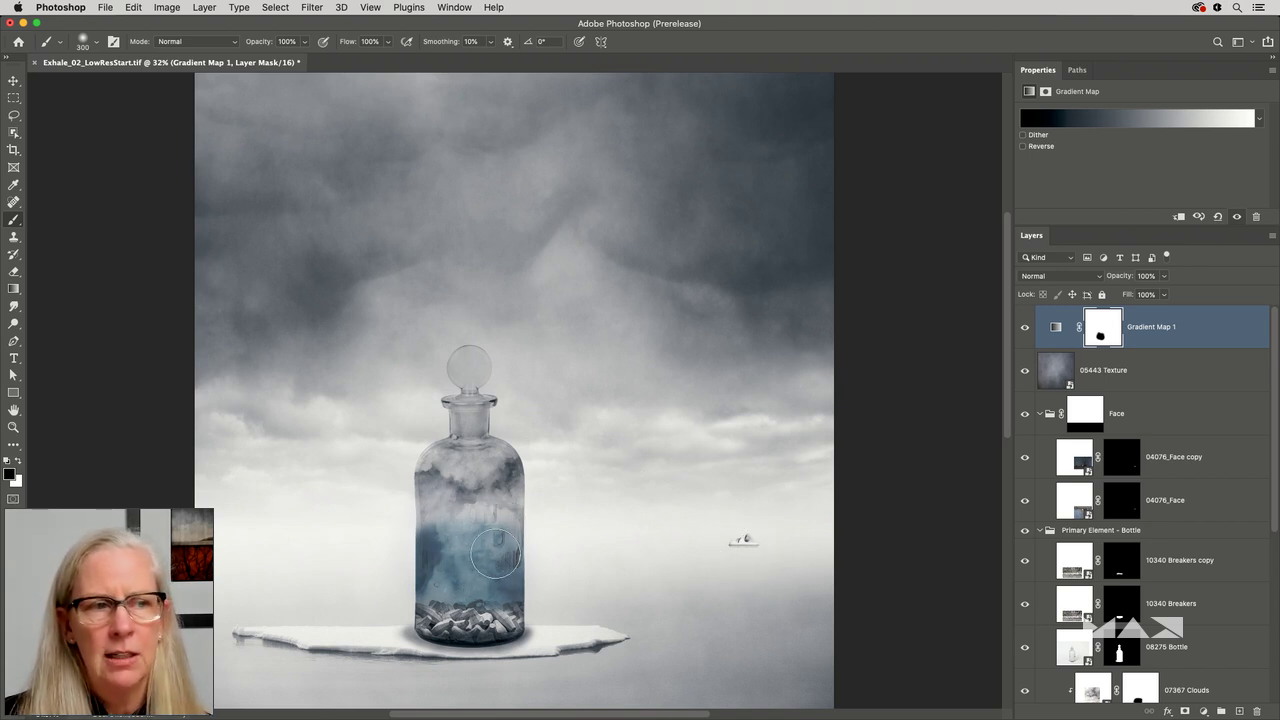
left_click(744, 543)
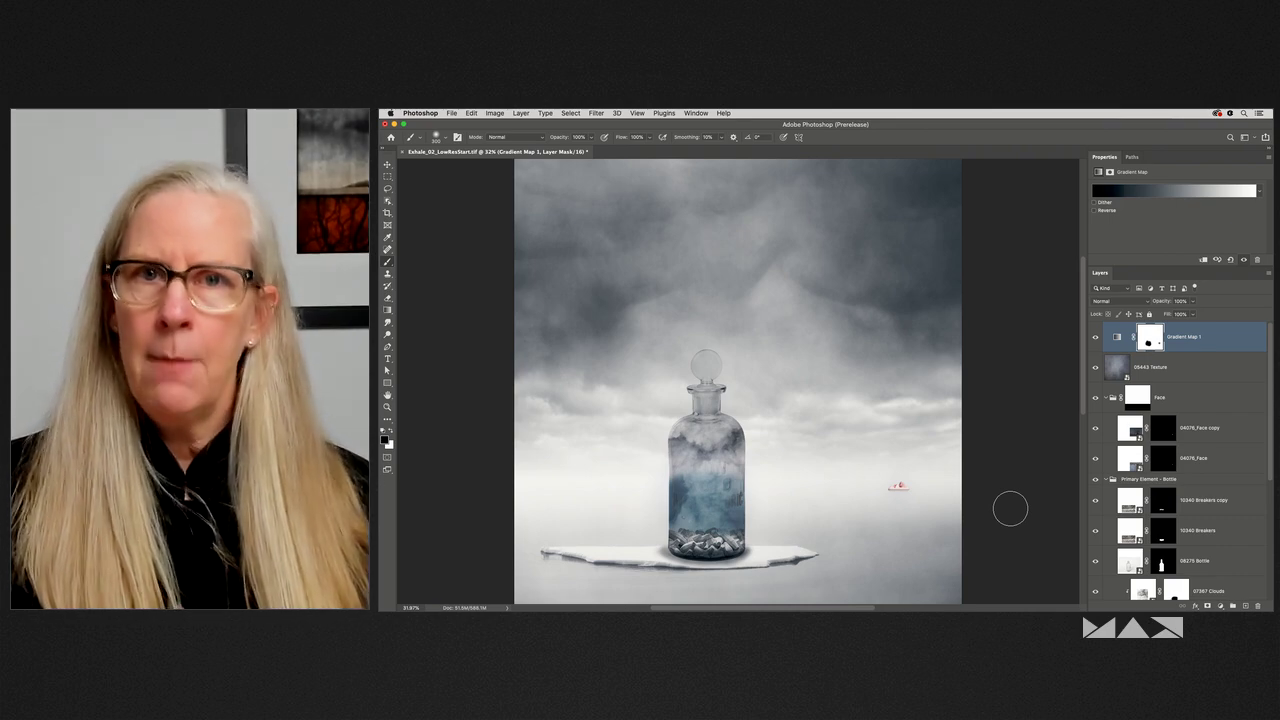
Switch to Lightroom Classic and look through the Exhale collection's photos at full view, starting from the breaking wave.
key("super+Tab")
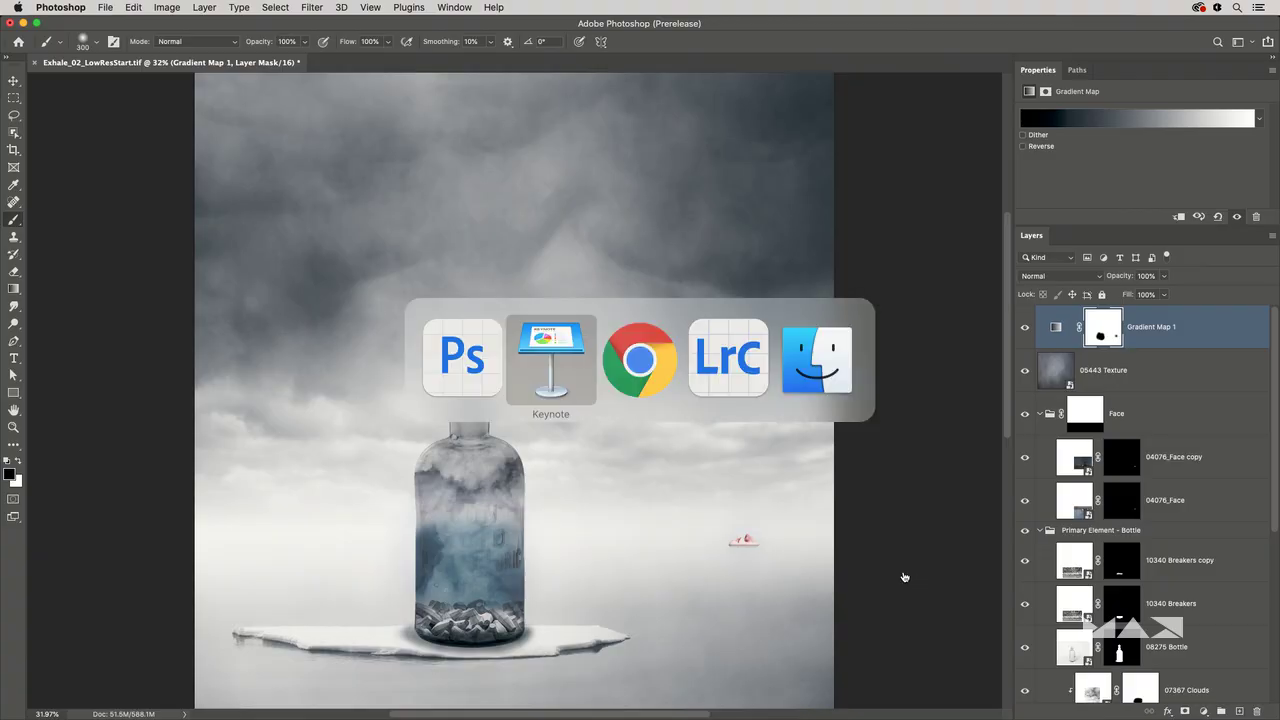
key("super+Tab")
key("super+Tab")
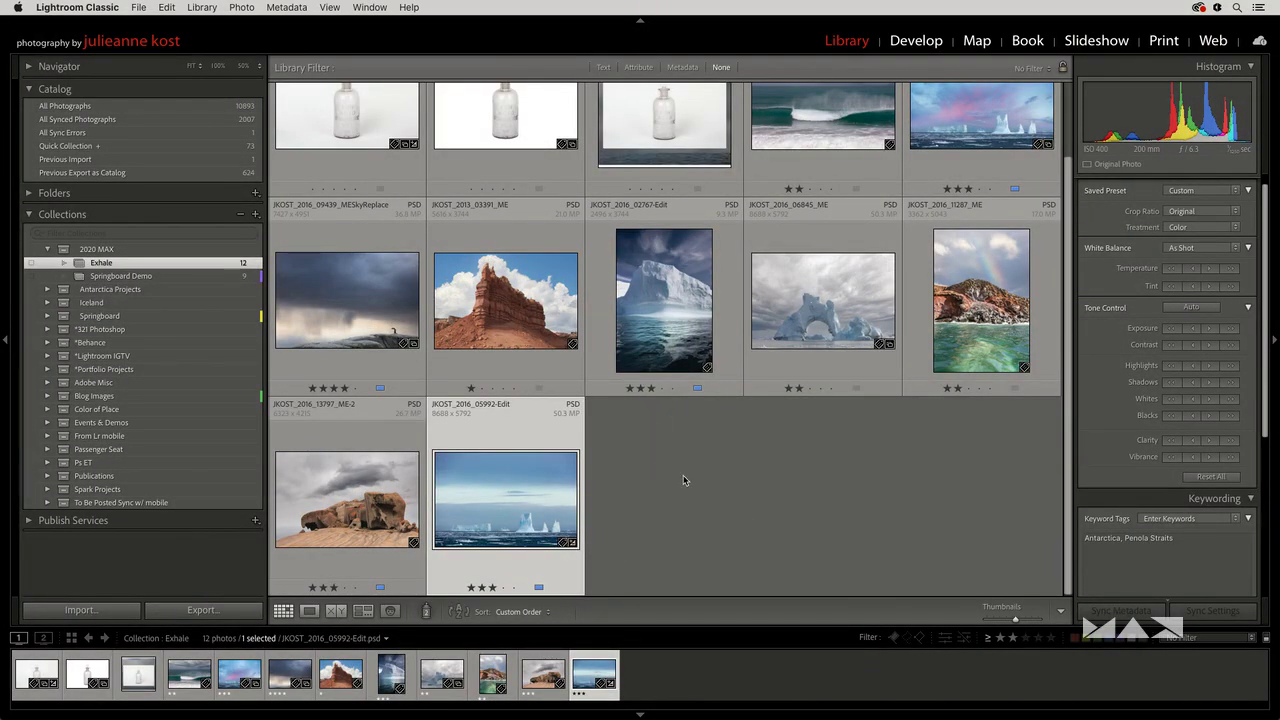
scroll(700, 476, "up", 1)
double_click(841, 163)
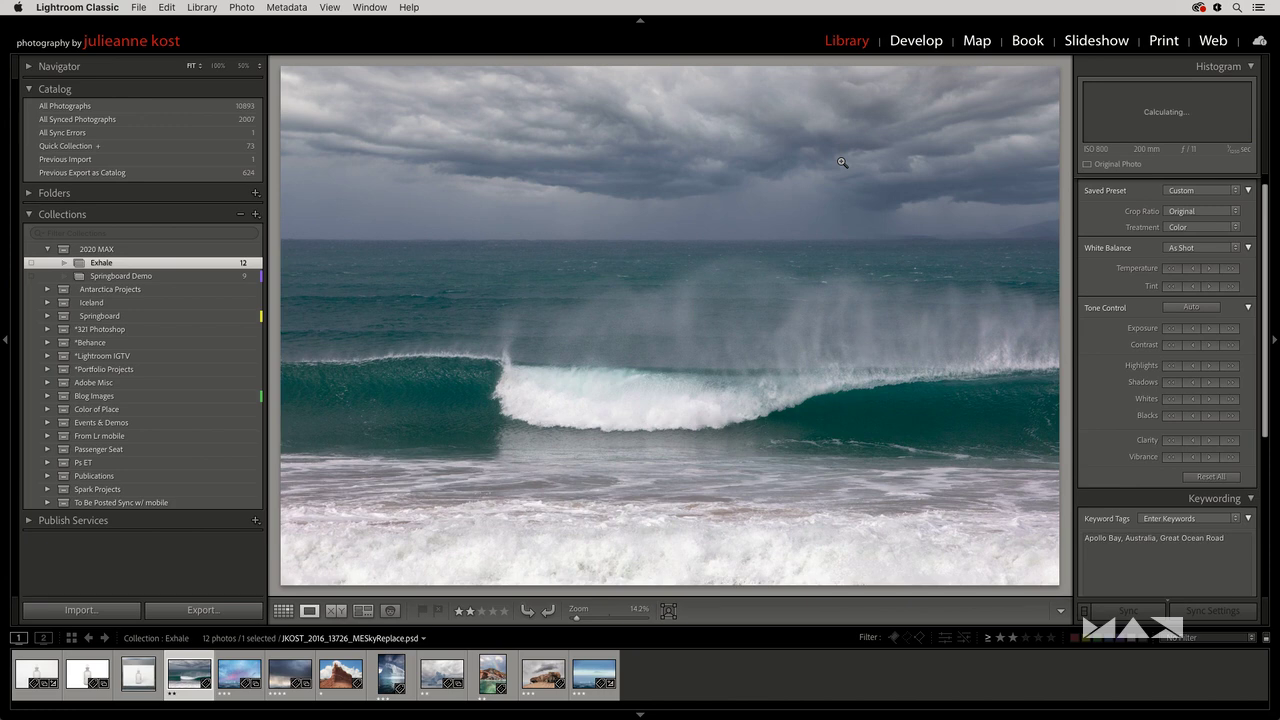
key("Right")
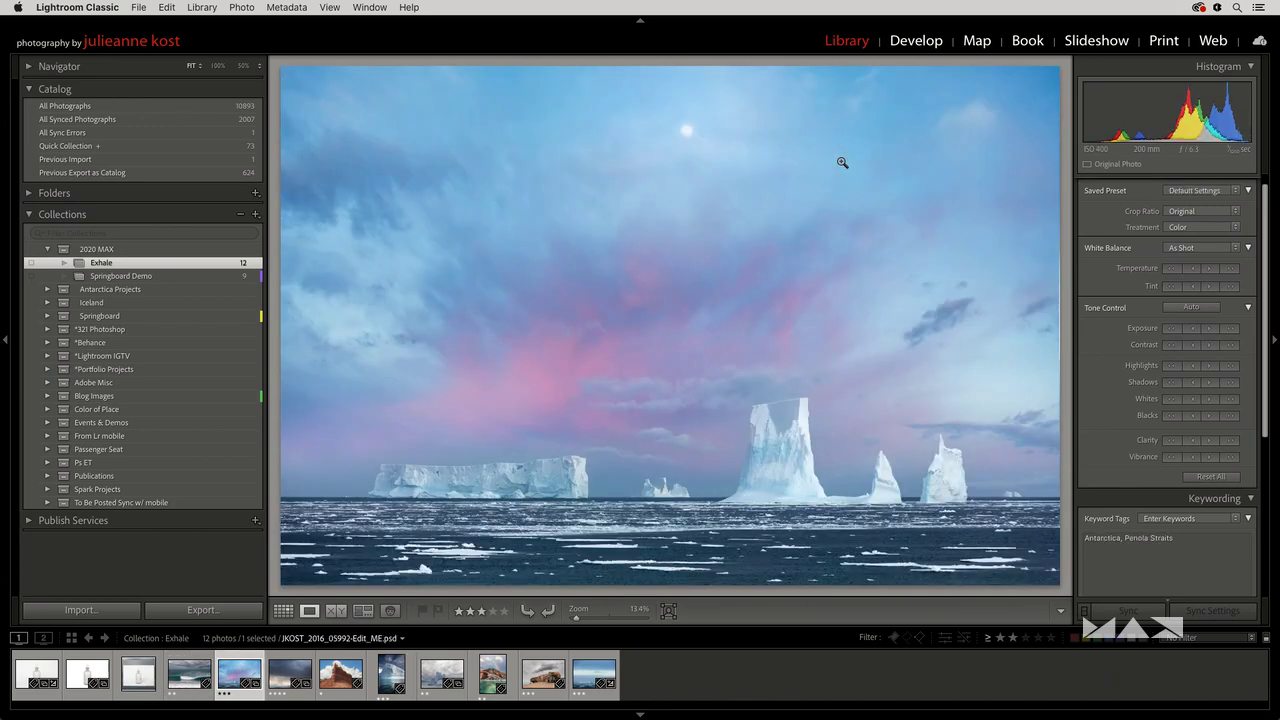
key("Right")
key("Right")
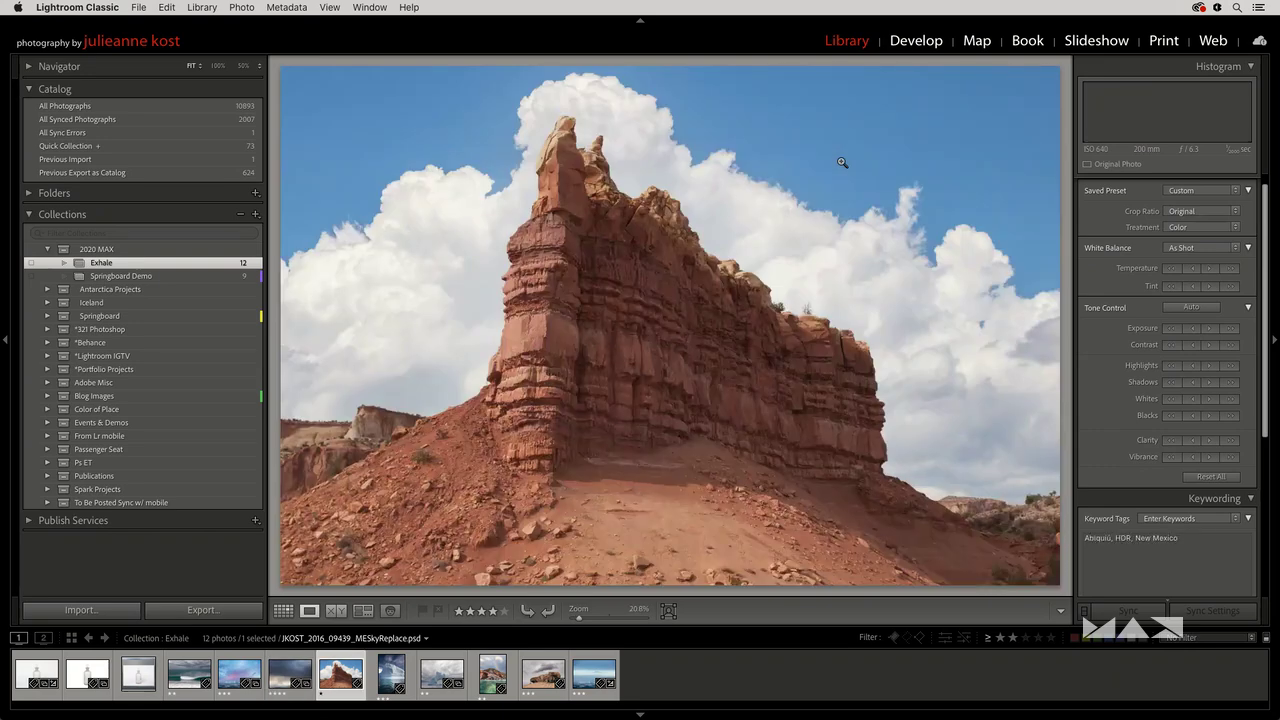
key("Right")
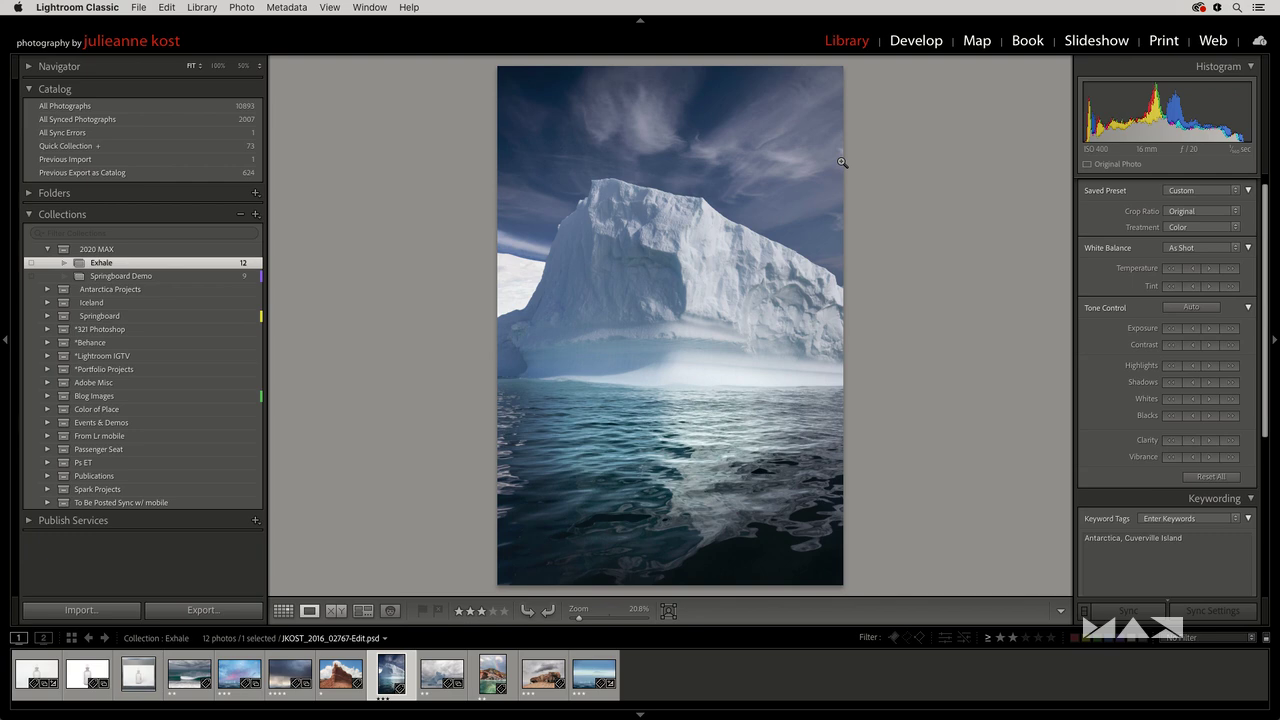
key("Right")
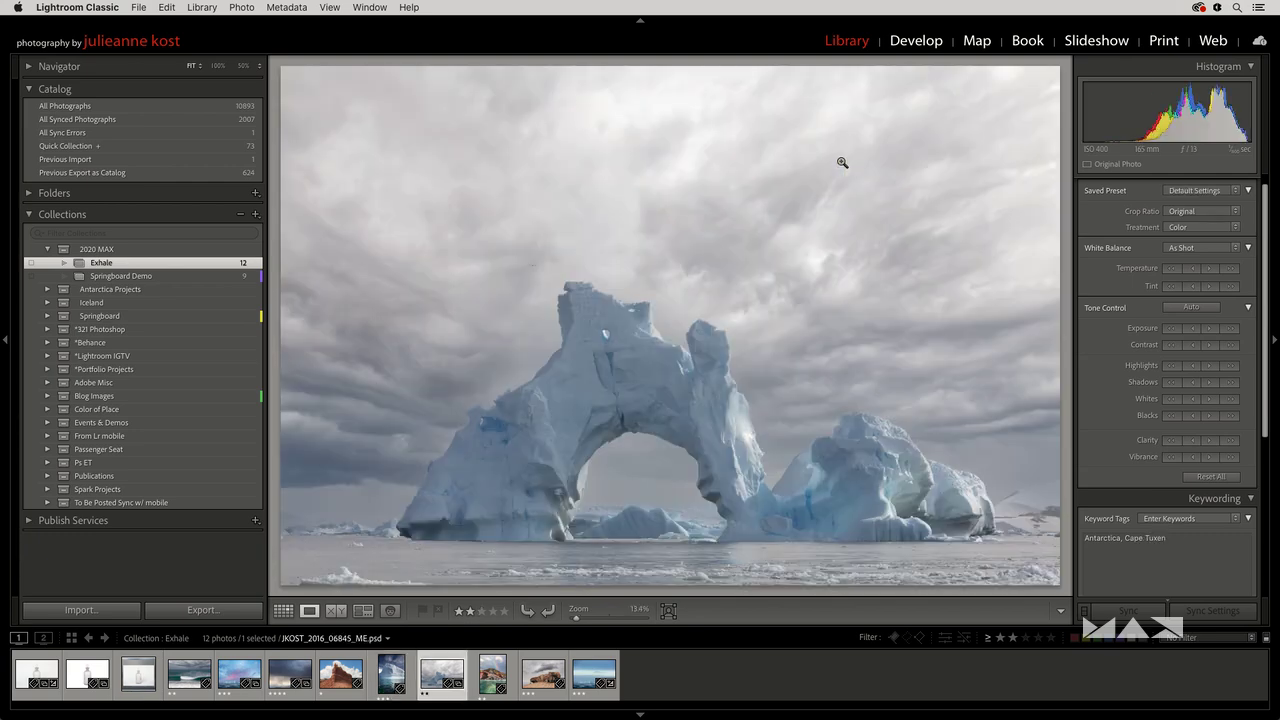
key("Right")
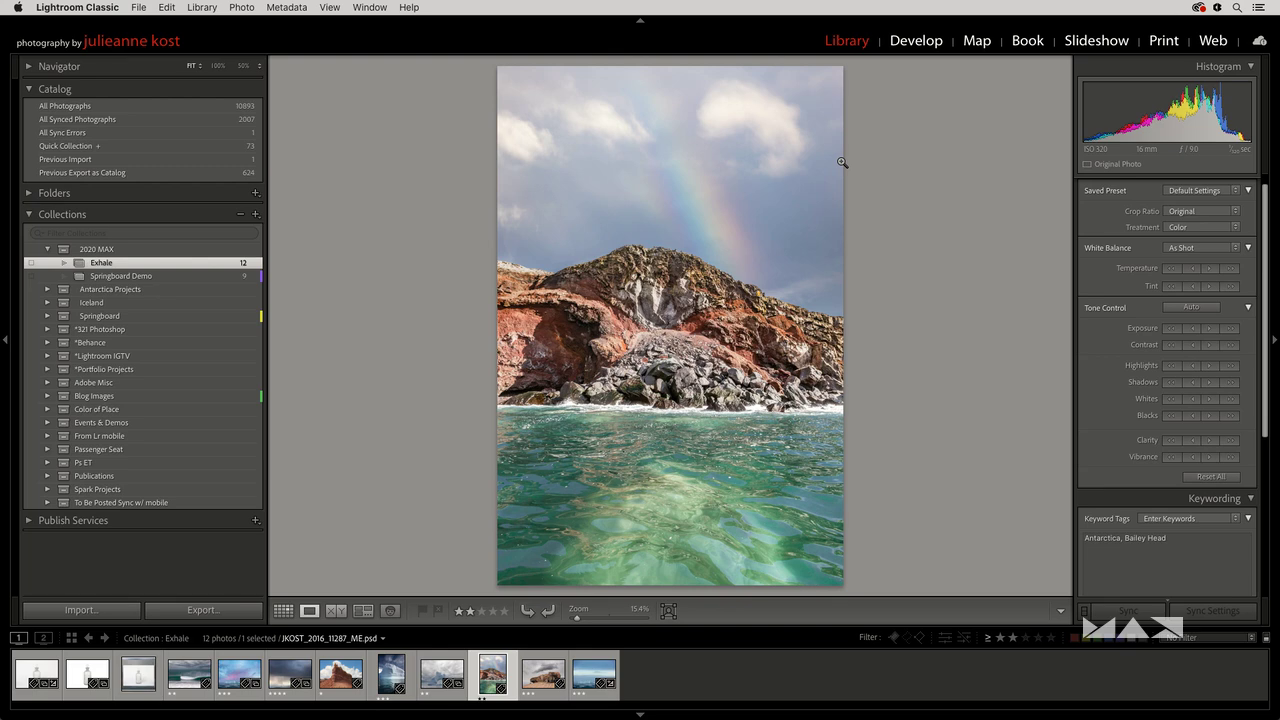
key("Right")
Select JKOST_2016_05992-Edit.psd, the blue iceberg photo, and open the original for editing in Photoshop.
key("Right")
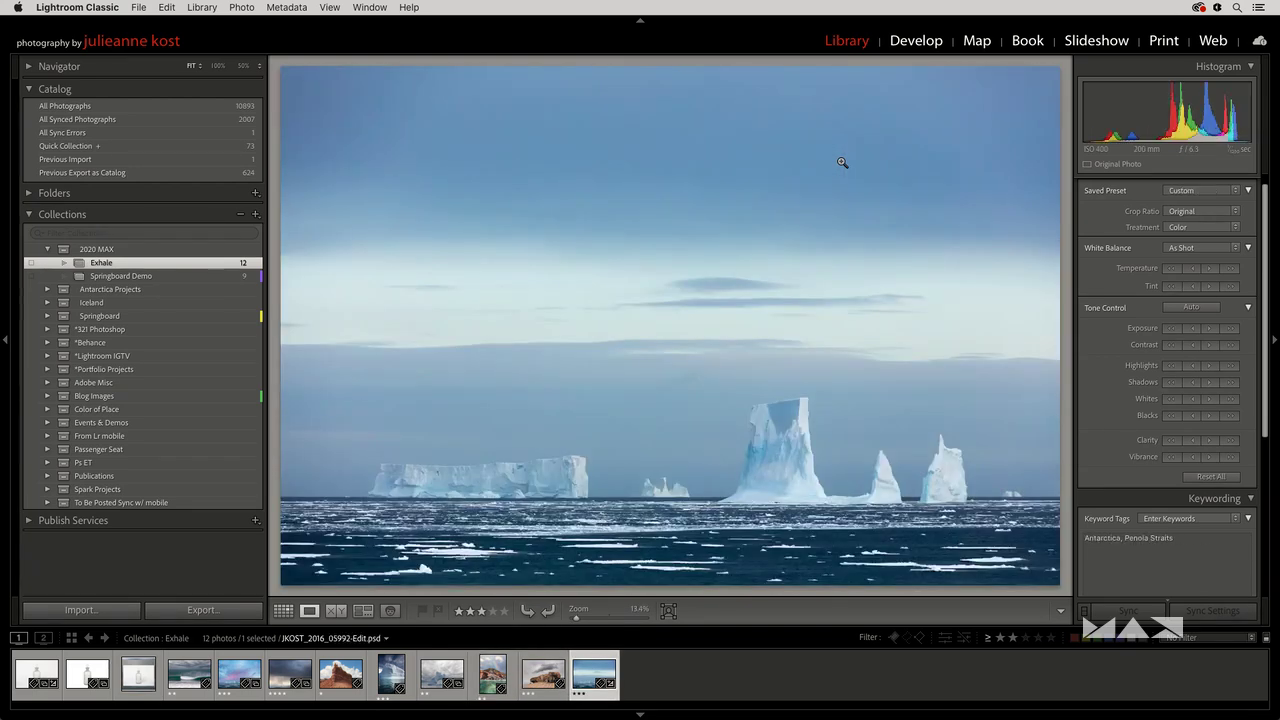
key("super+e")
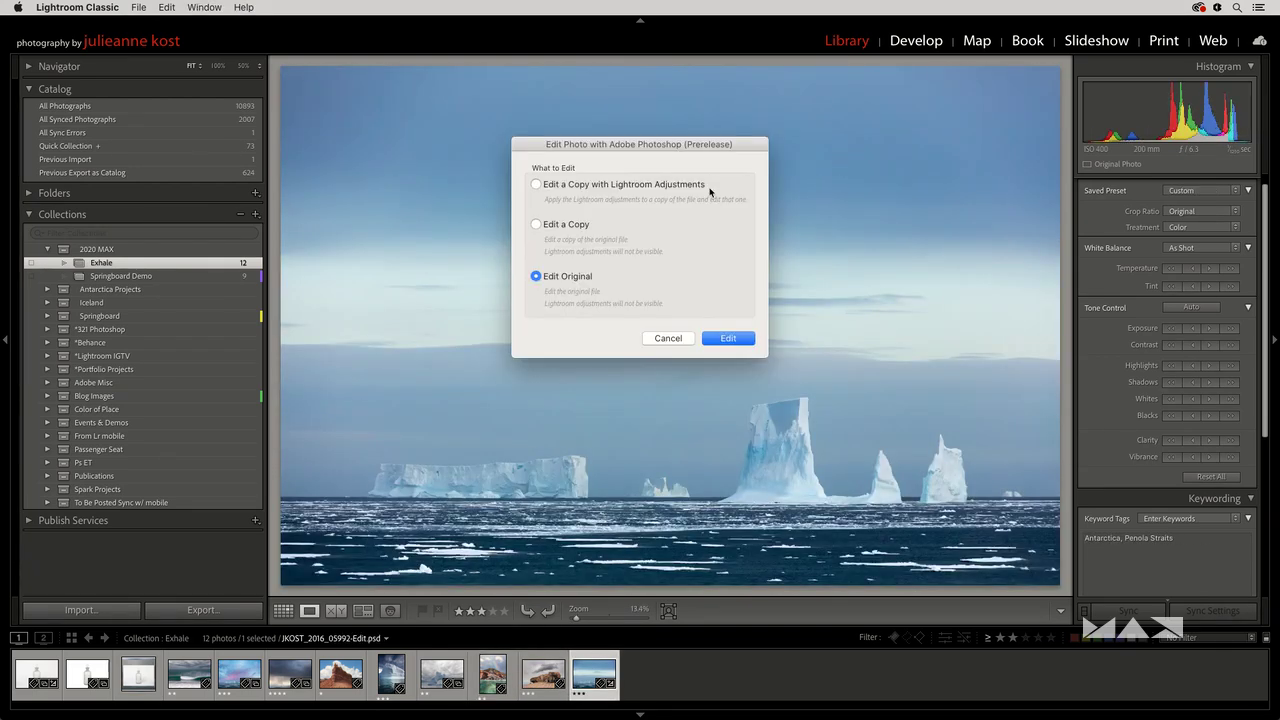
left_click(729, 338)
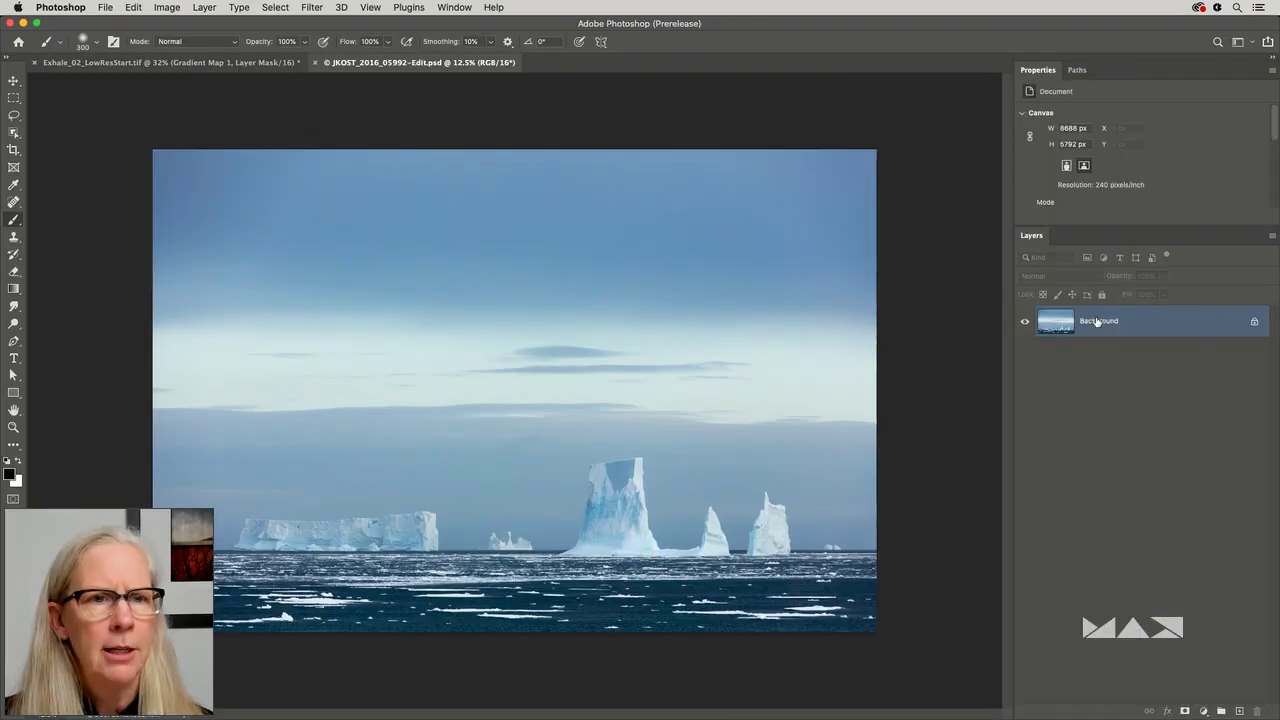
Start Sky Replacement on the iceberg photo, compare the storm-cloud and wispy-cloud custom skies, and choose the blue-and-pink sky.
left_click(168, 8)
mouse_move(133, 8)
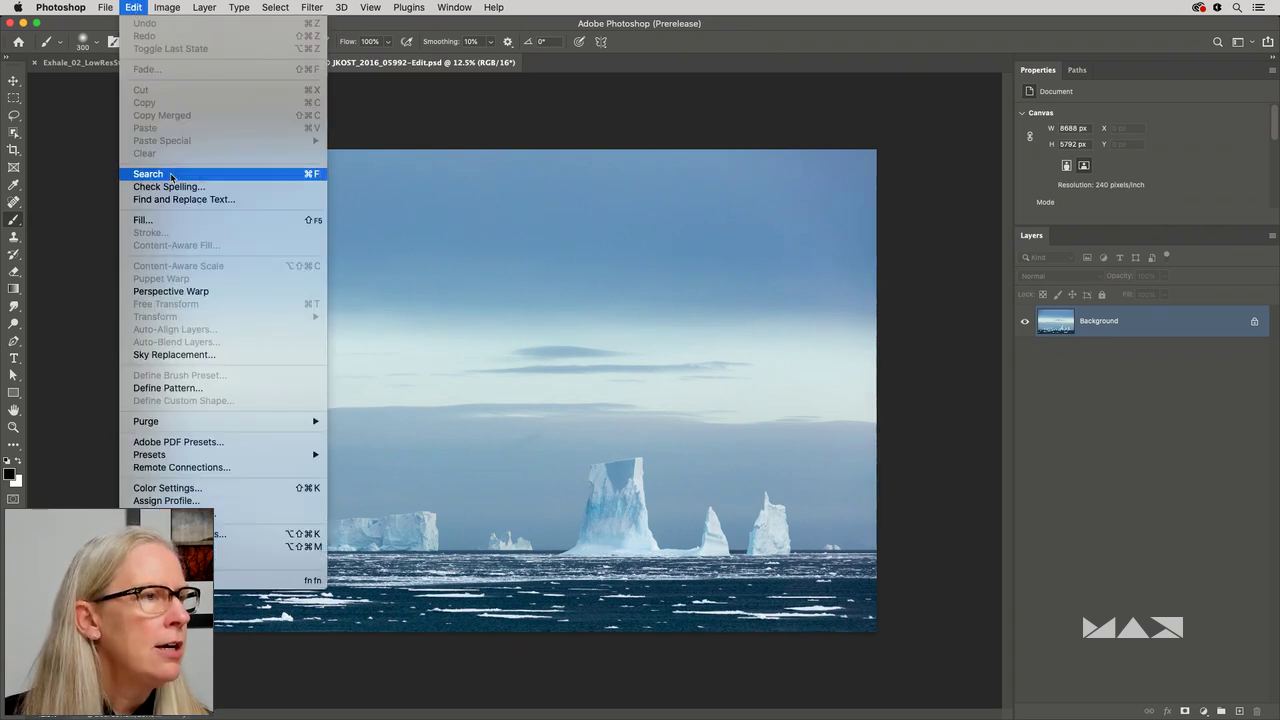
left_click(172, 354)
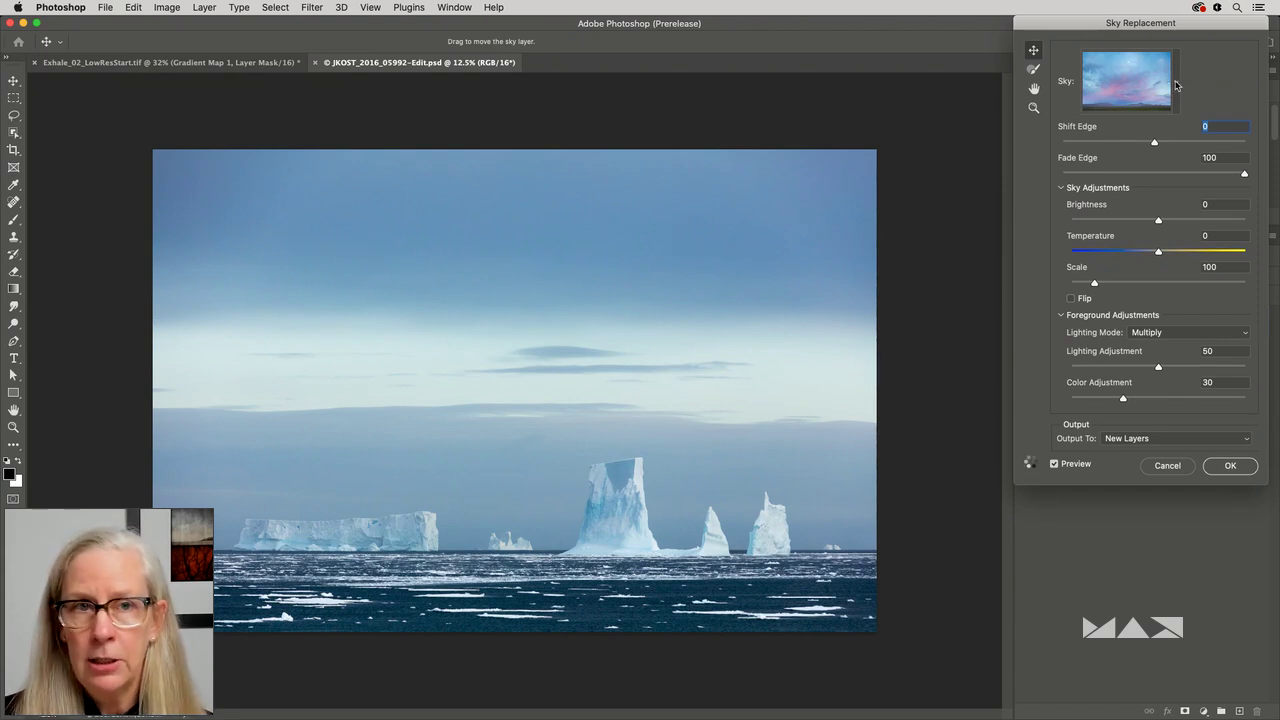
left_click(1177, 86)
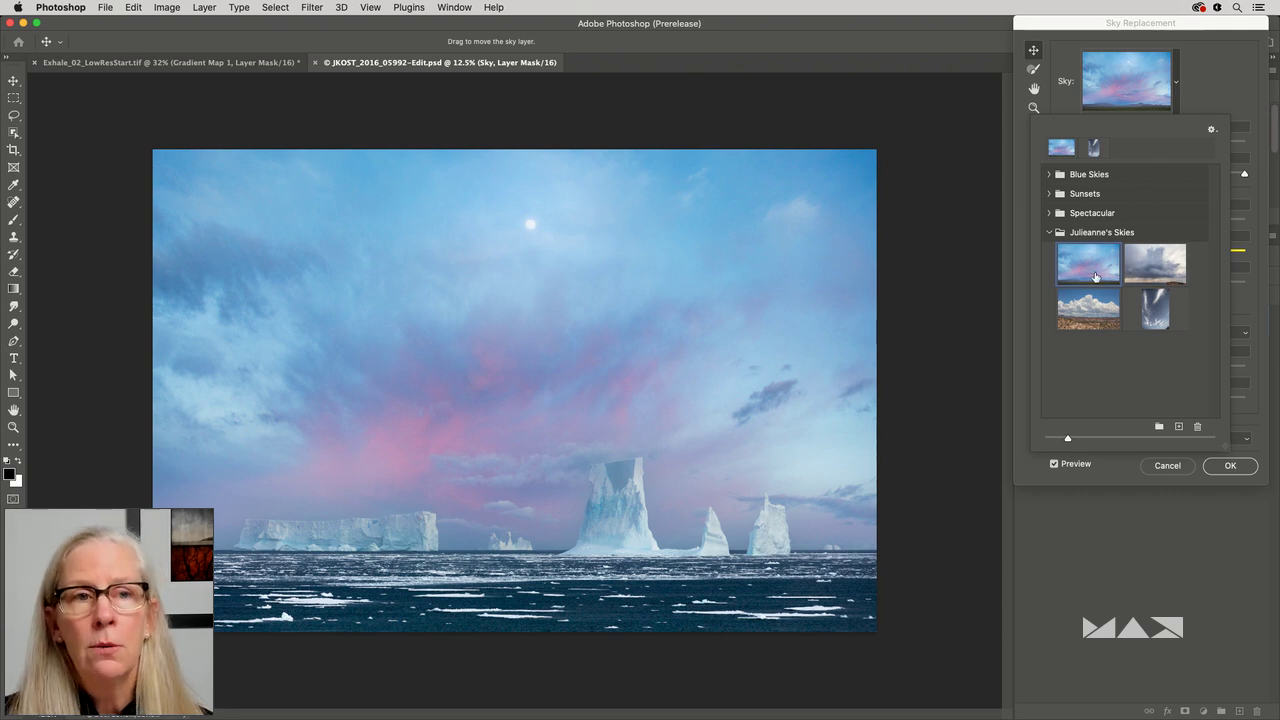
left_click(1155, 270)
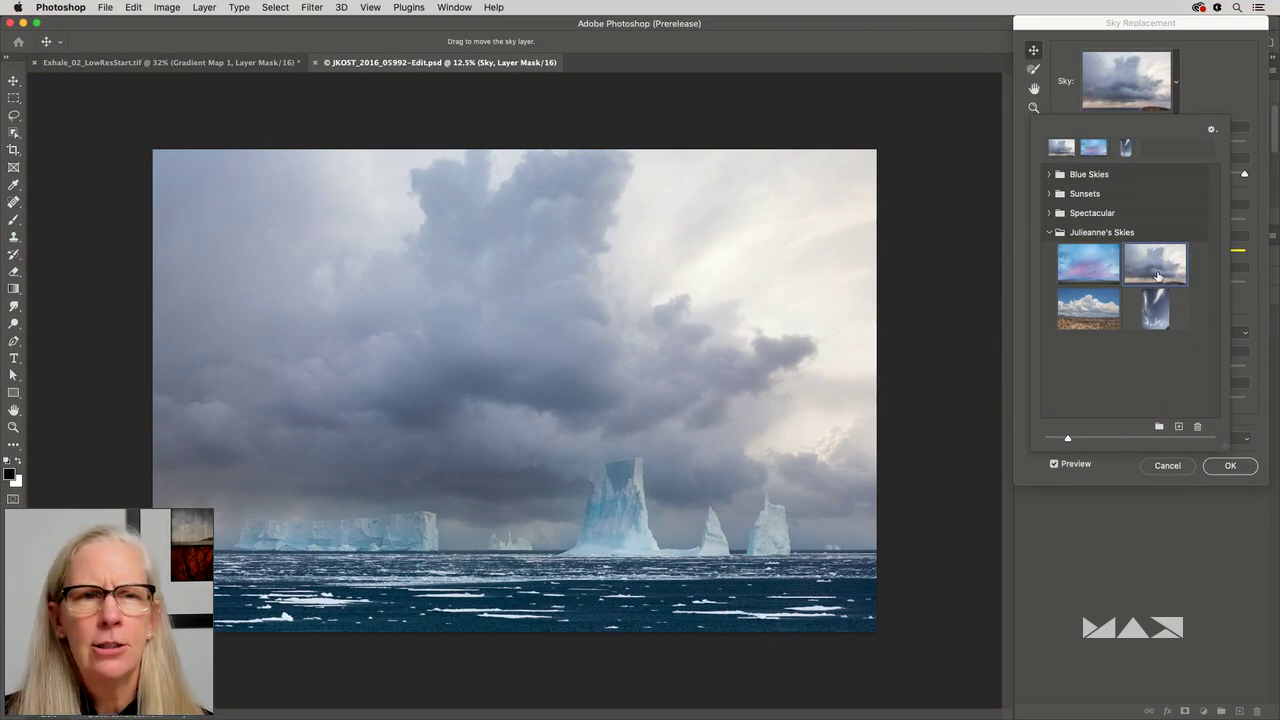
left_click(1155, 308)
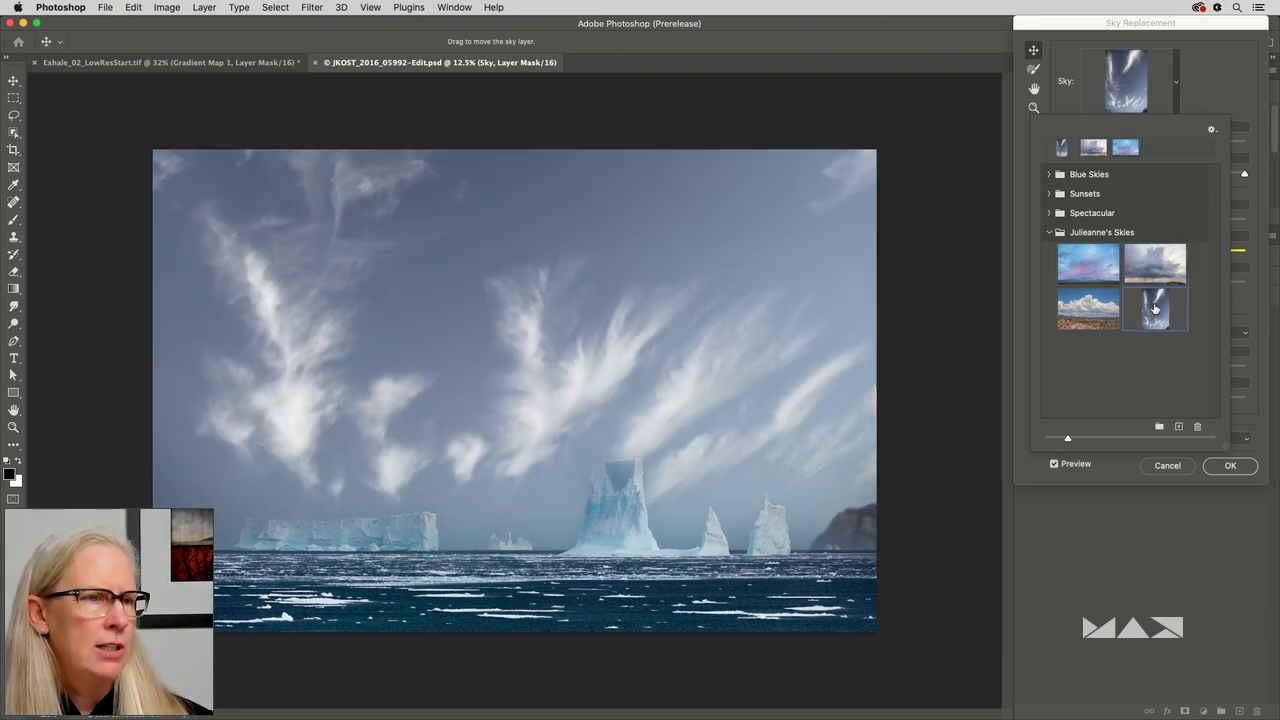
left_click(1093, 264)
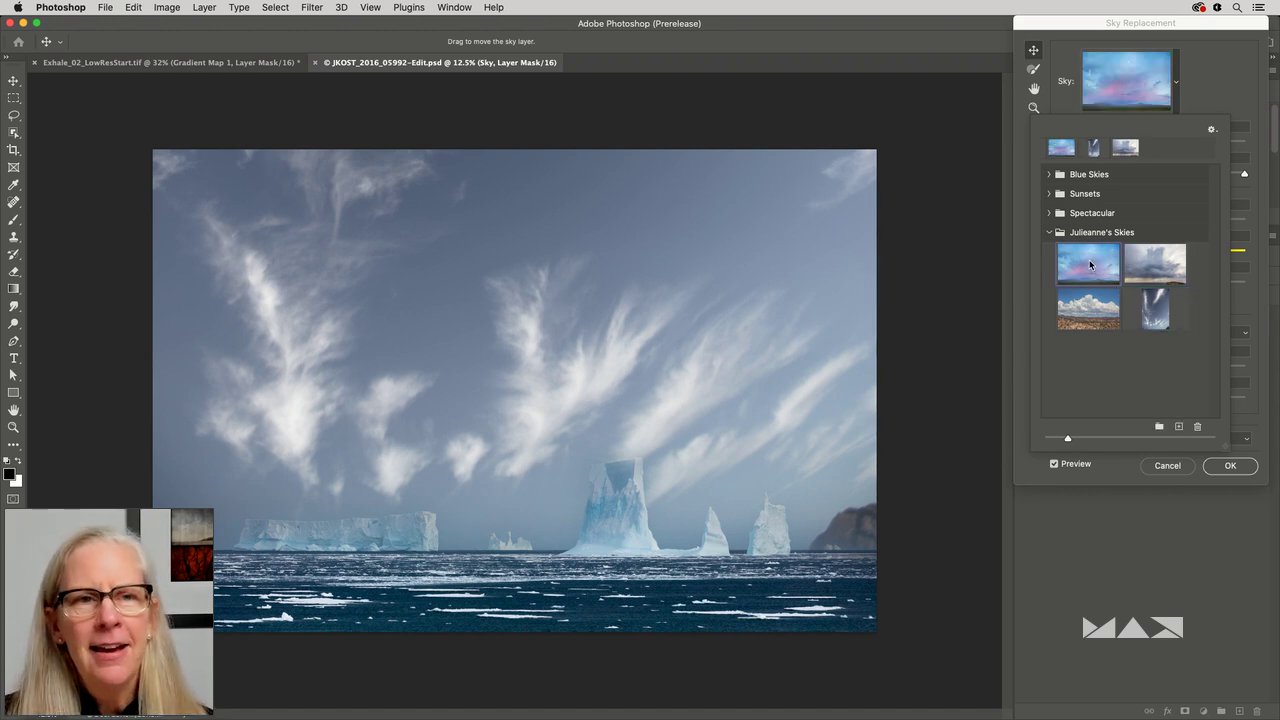
Try the rainbow sky from Spectacular and the plain gradient from Blue Skies, and return to the blue-and-pink custom sky.
left_click(1050, 213)
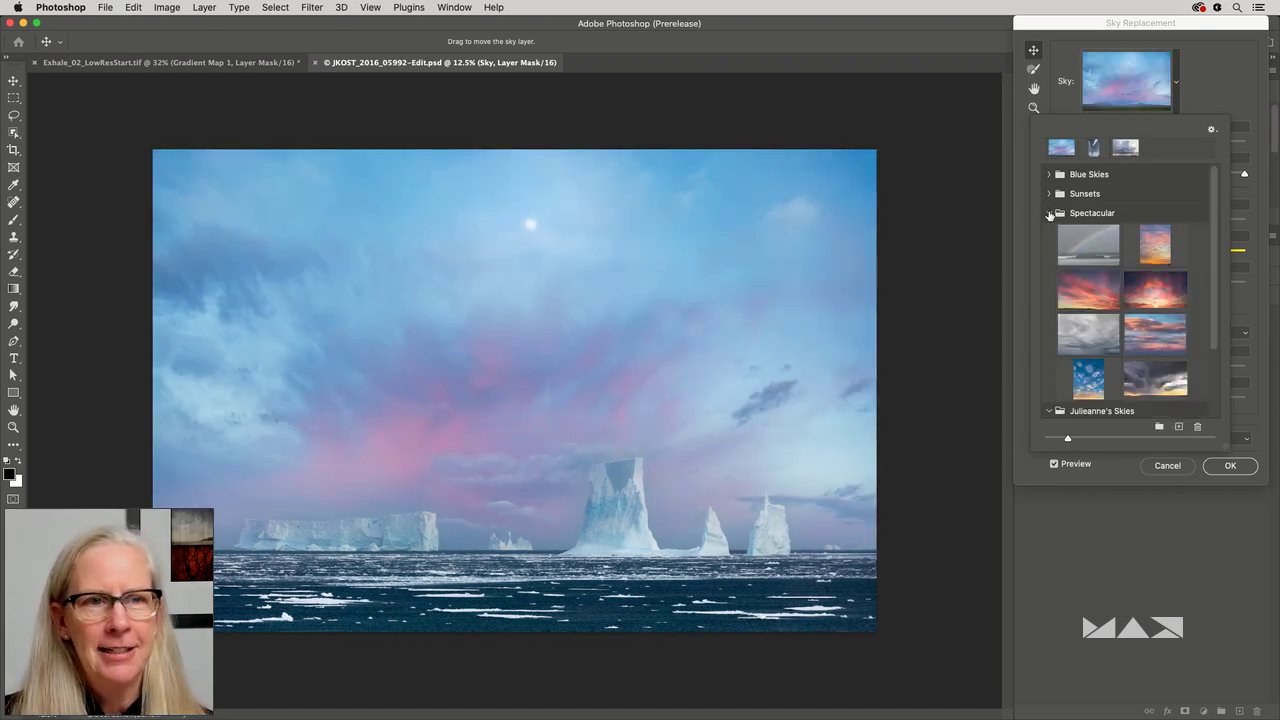
left_click(1101, 241)
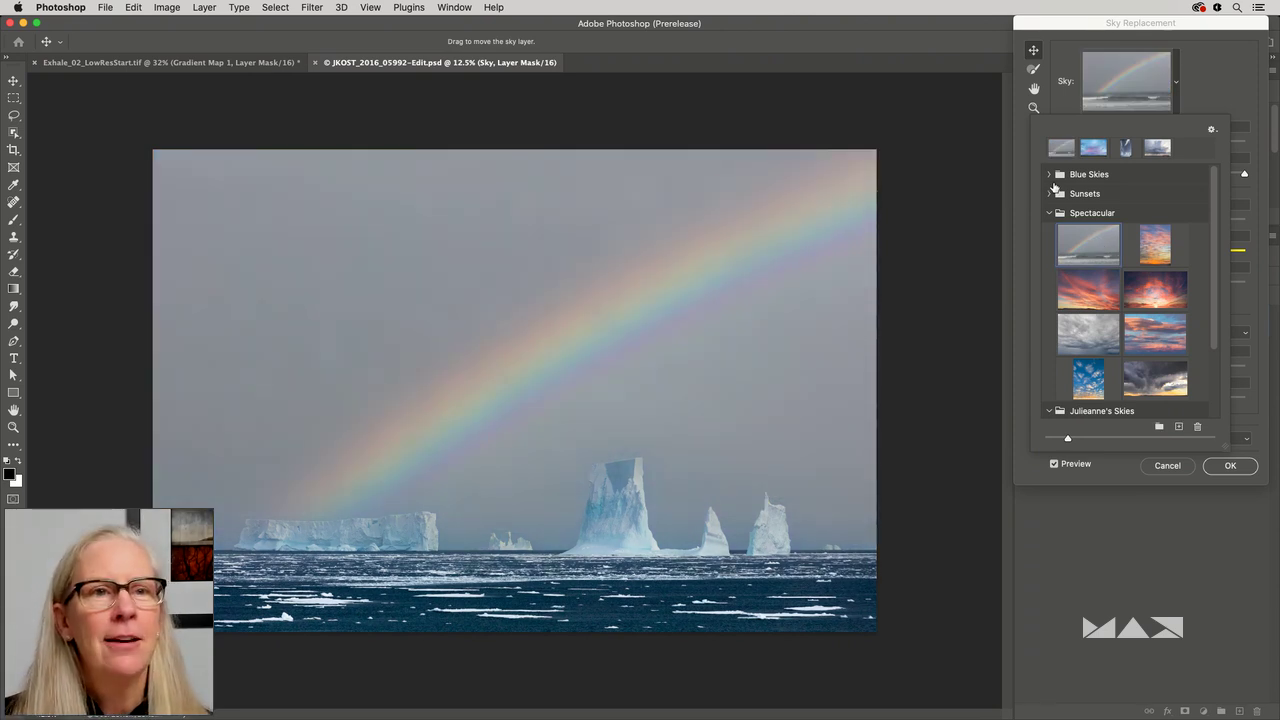
left_click(1050, 176)
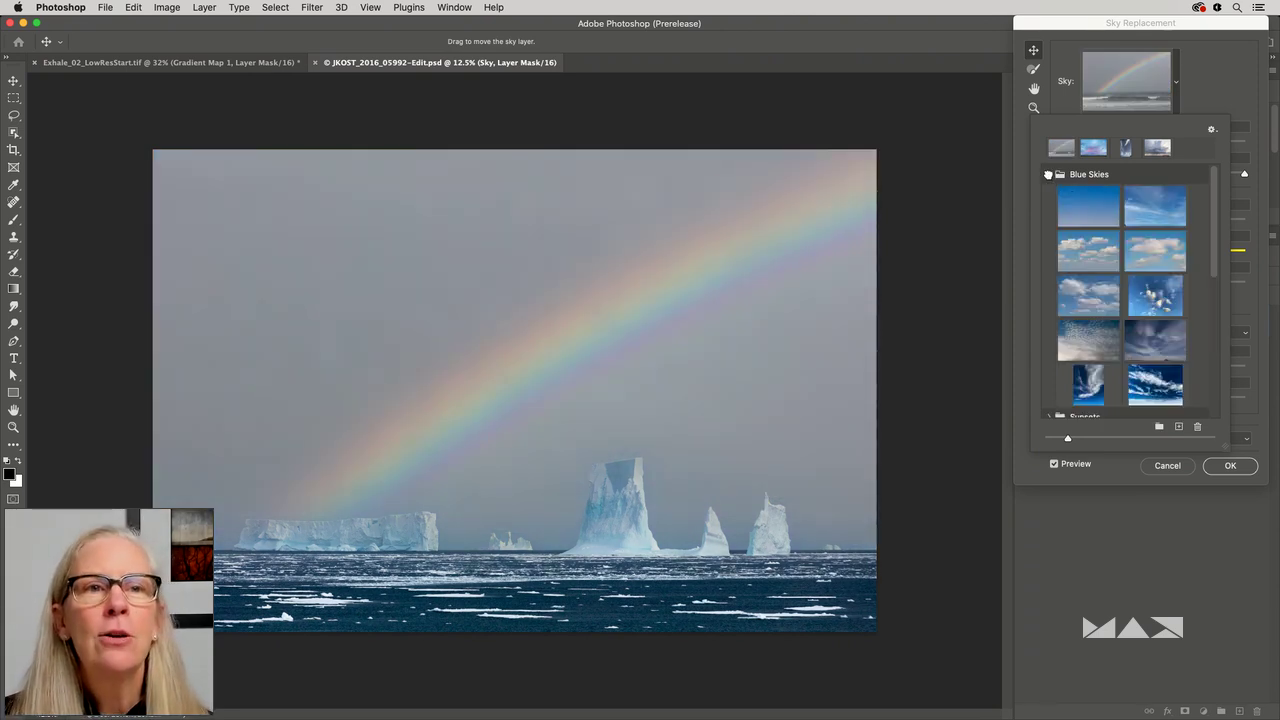
left_click(1087, 209)
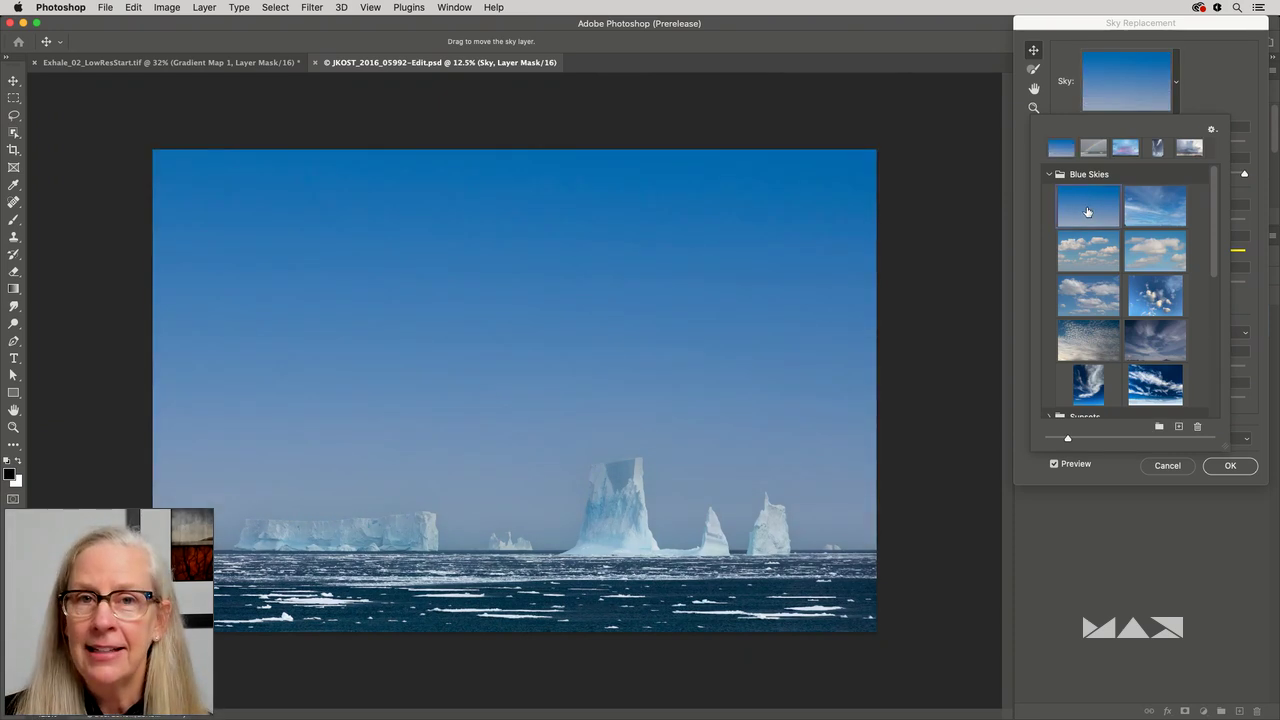
scroll(1096, 241, "down", 8)
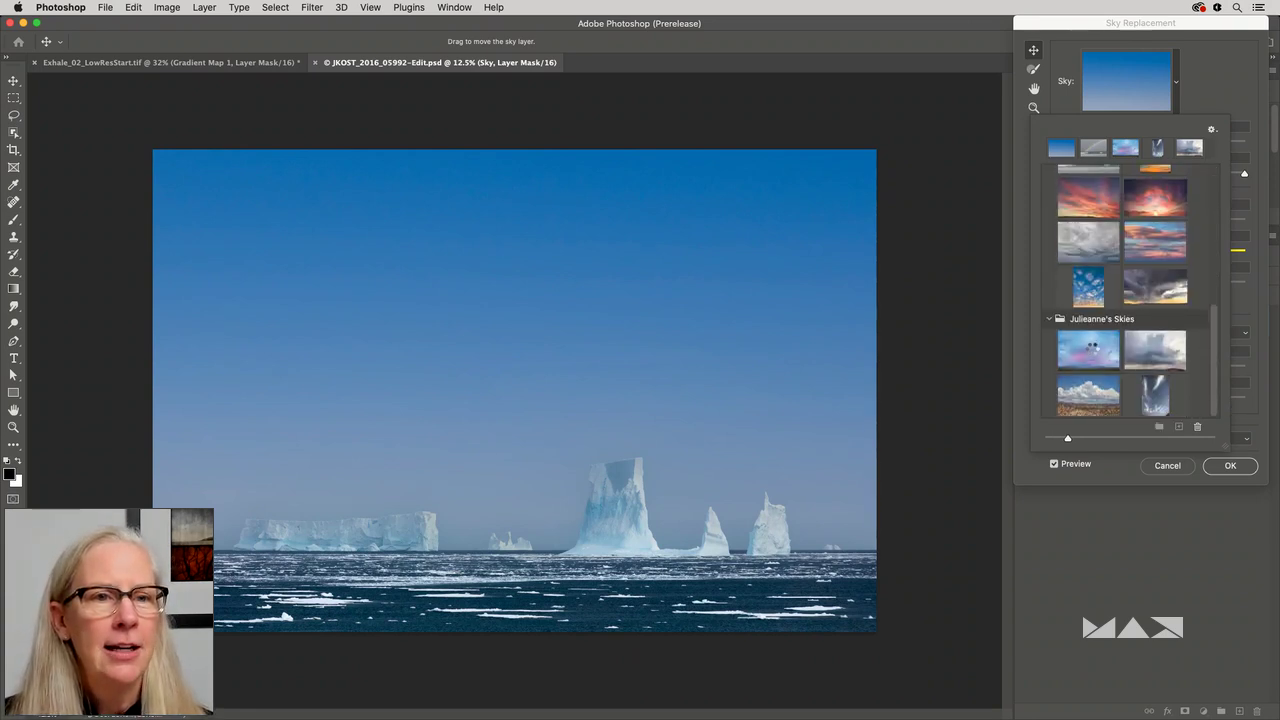
left_click(1091, 348)
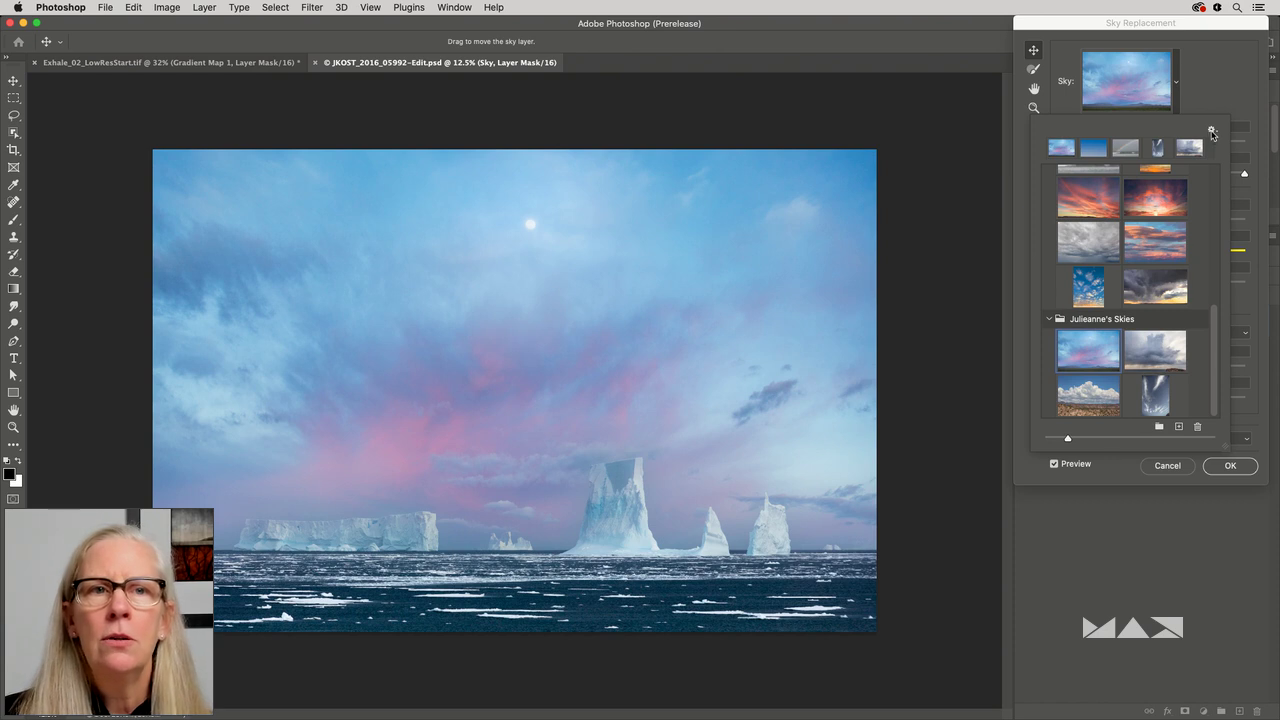
Review the options for creating, importing and exporting sky presets, and close the sky picker.
left_click(1211, 131)
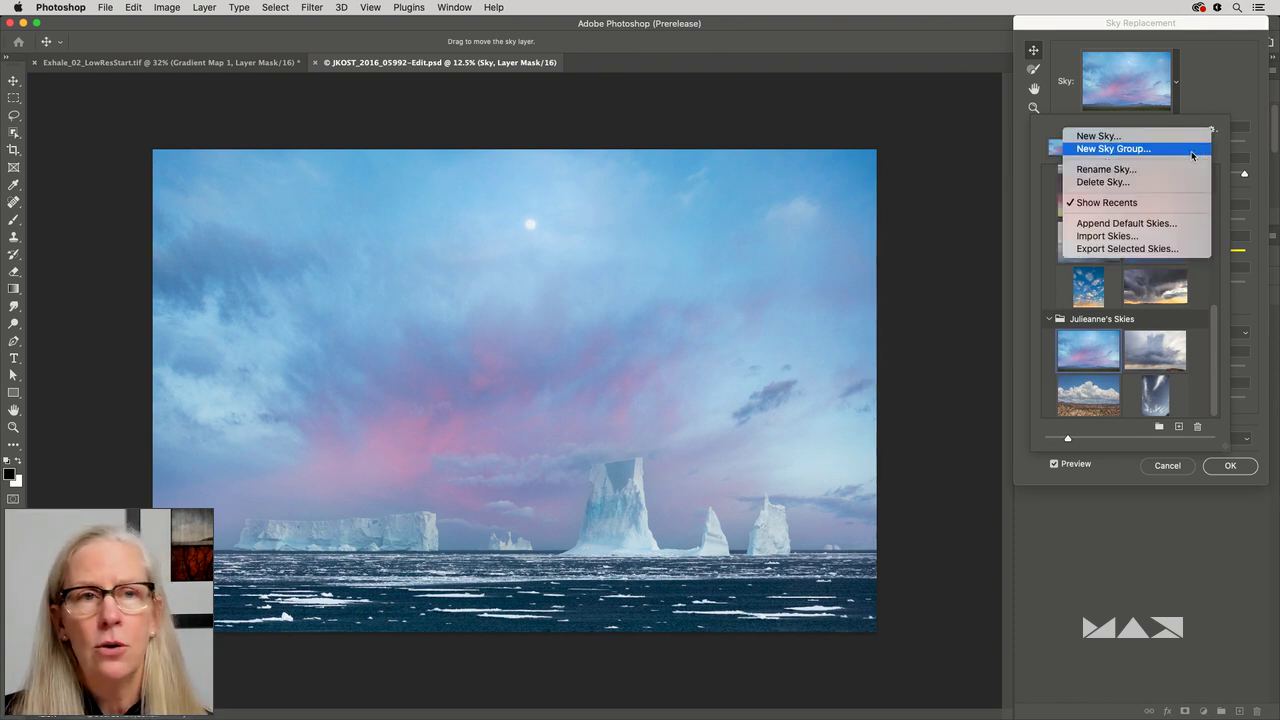
left_click(1218, 113)
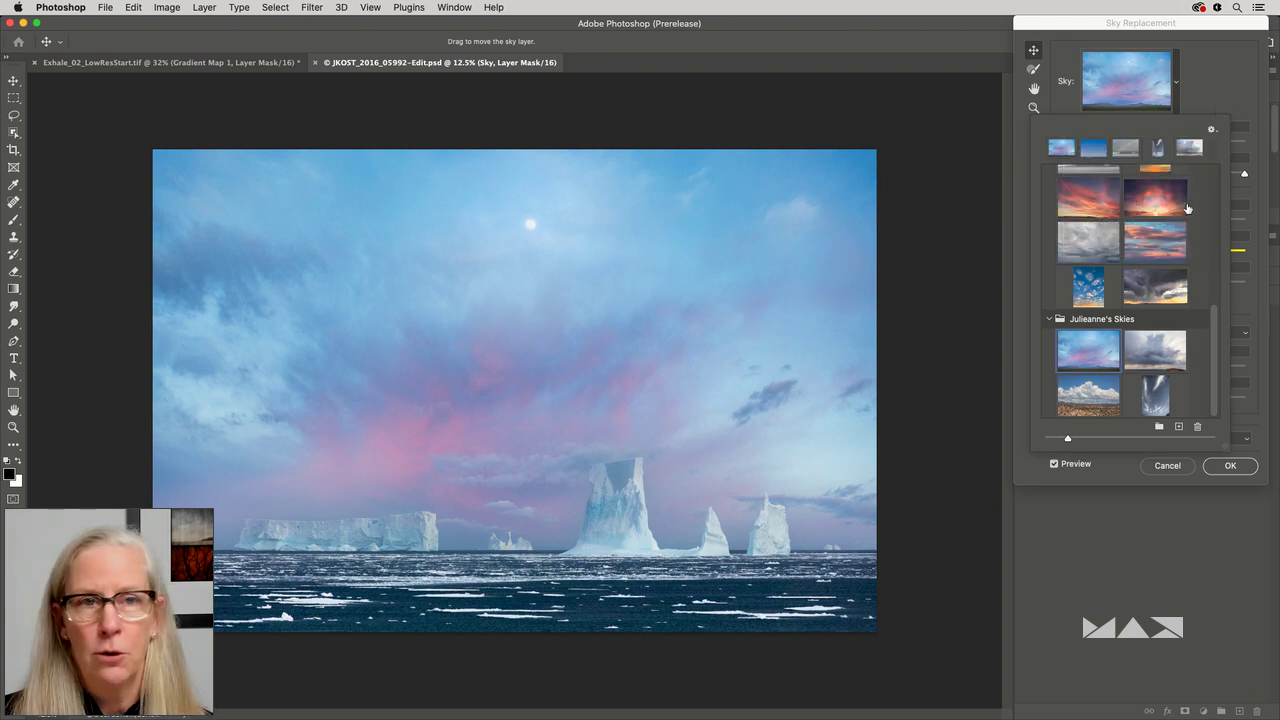
left_click(1214, 107)
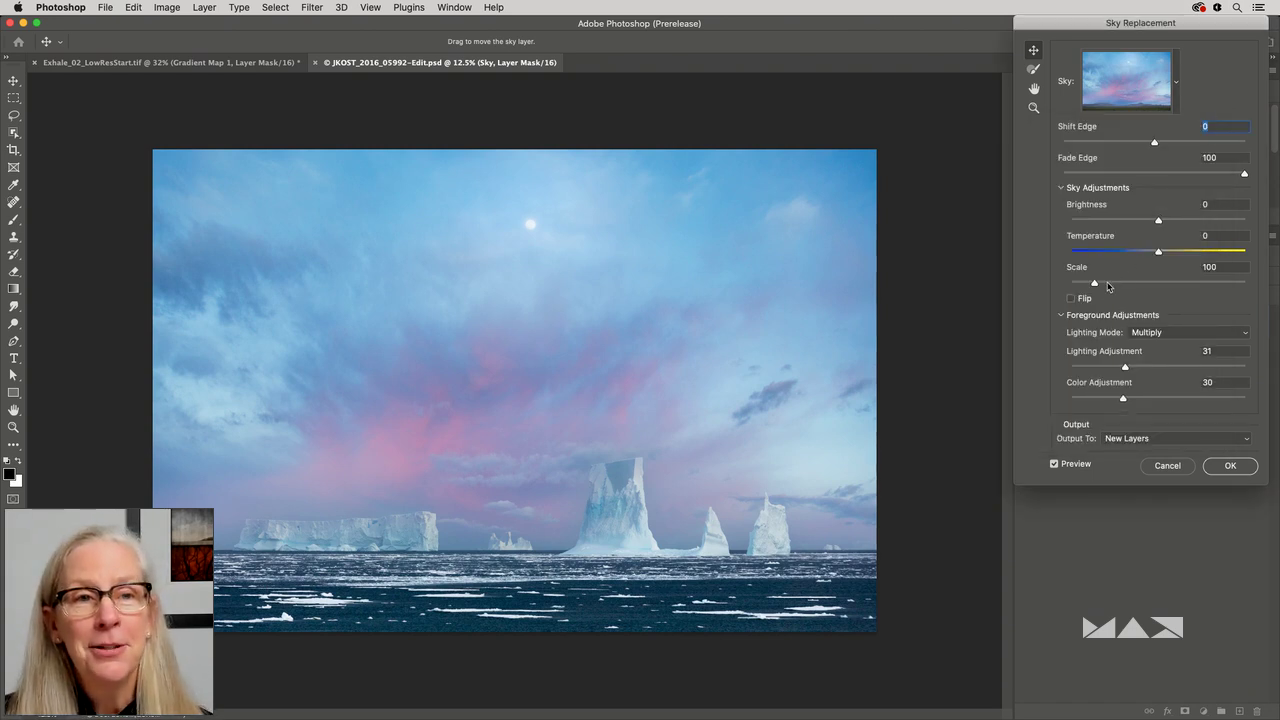
Try the sky at a scale of 160 in a shifted position, and settle on a scale of 120 with Flip enabled.
left_click_drag(1095, 287, 1126, 287)
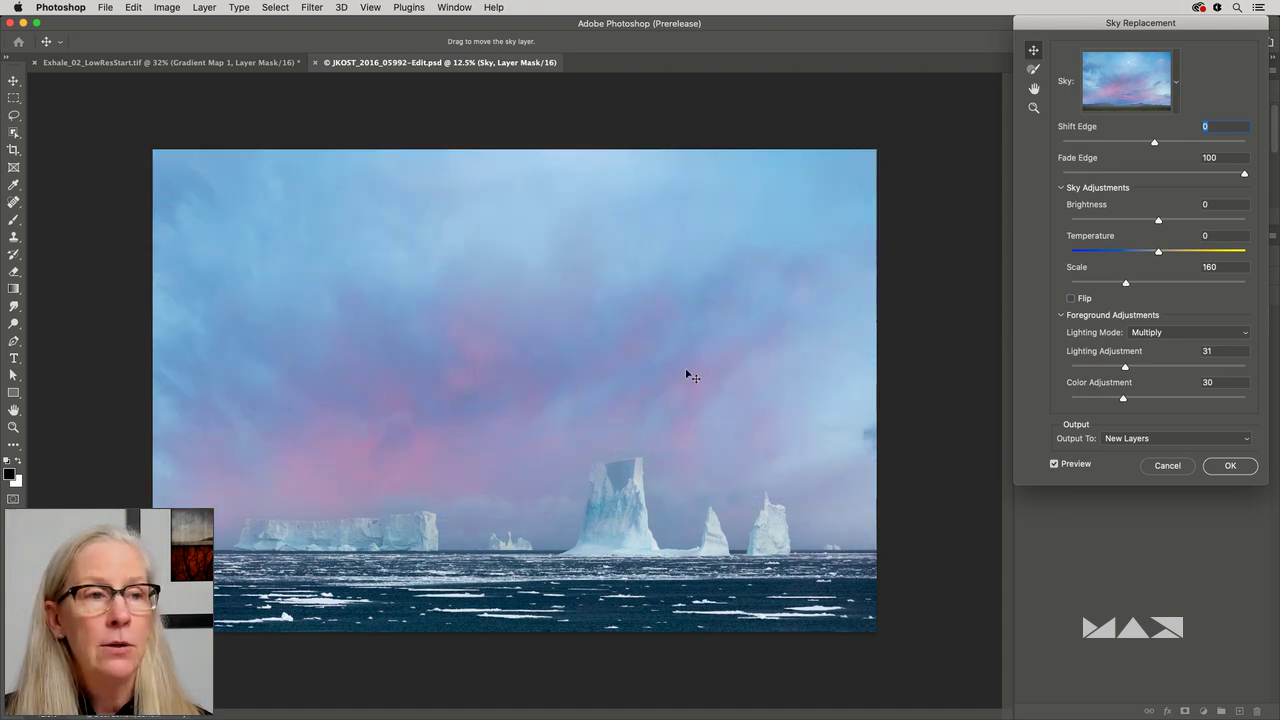
left_click_drag(695, 372, 655, 336)
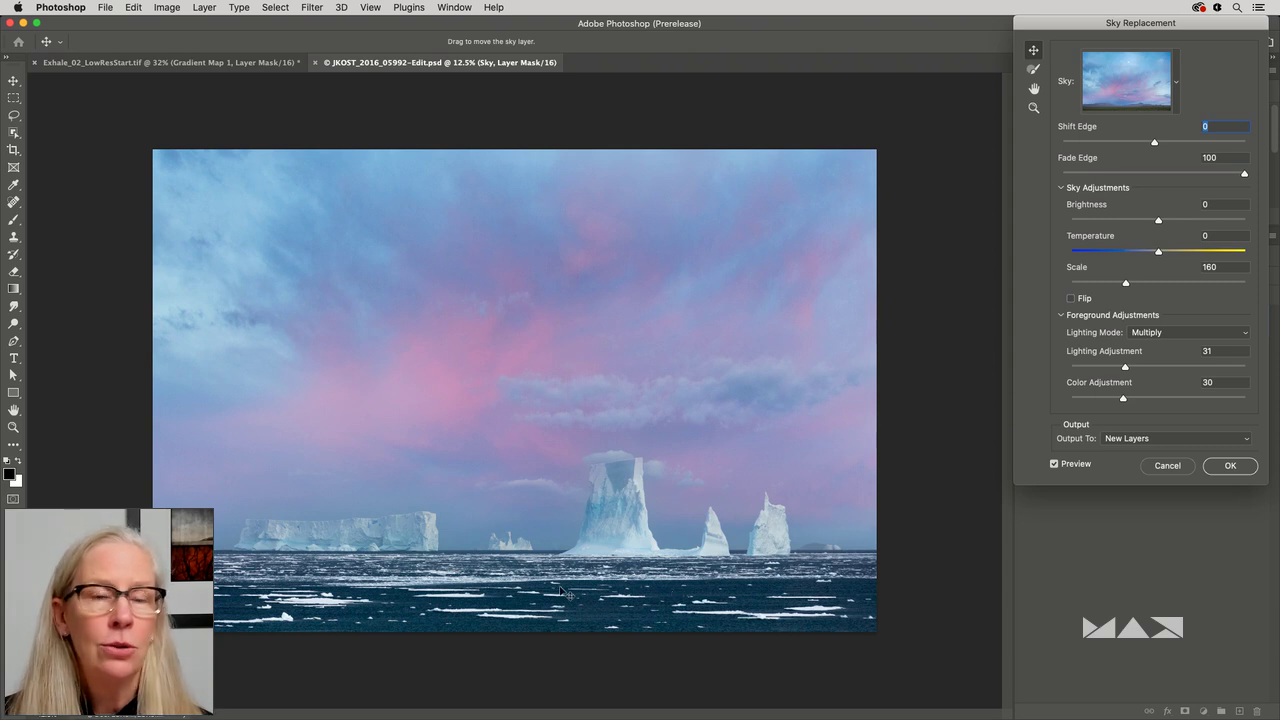
left_click(1187, 268)
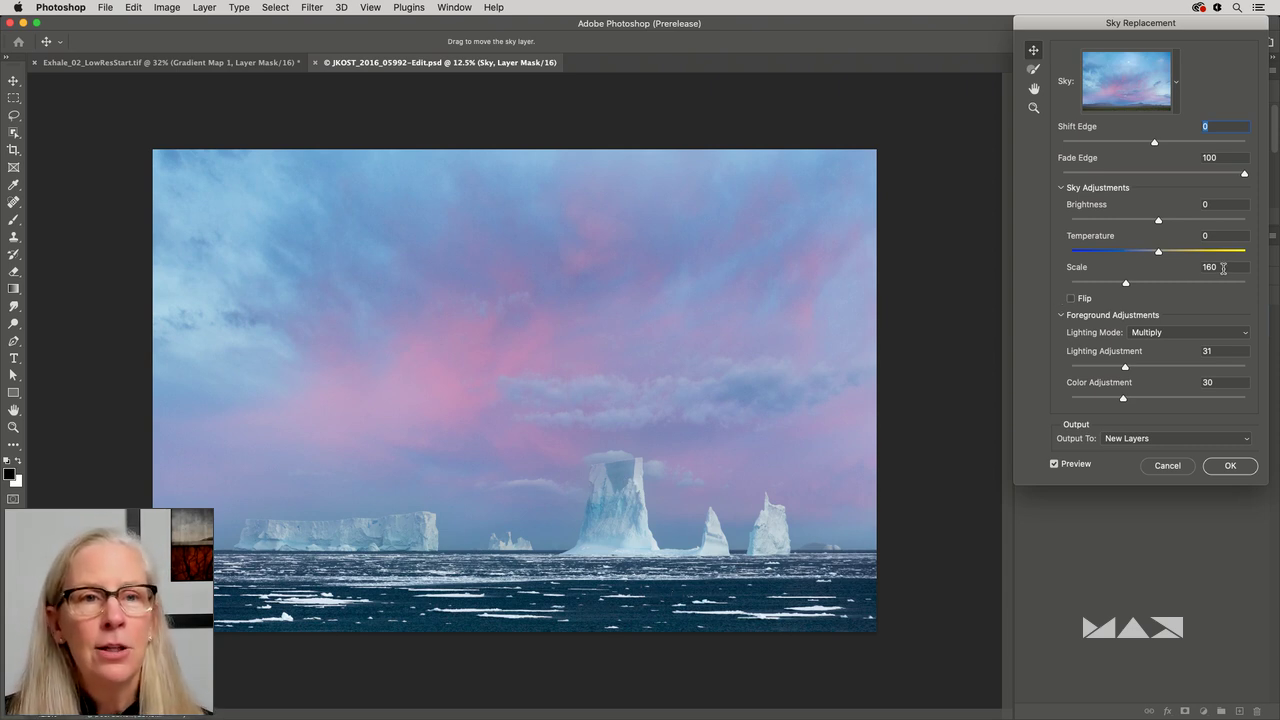
type("120")
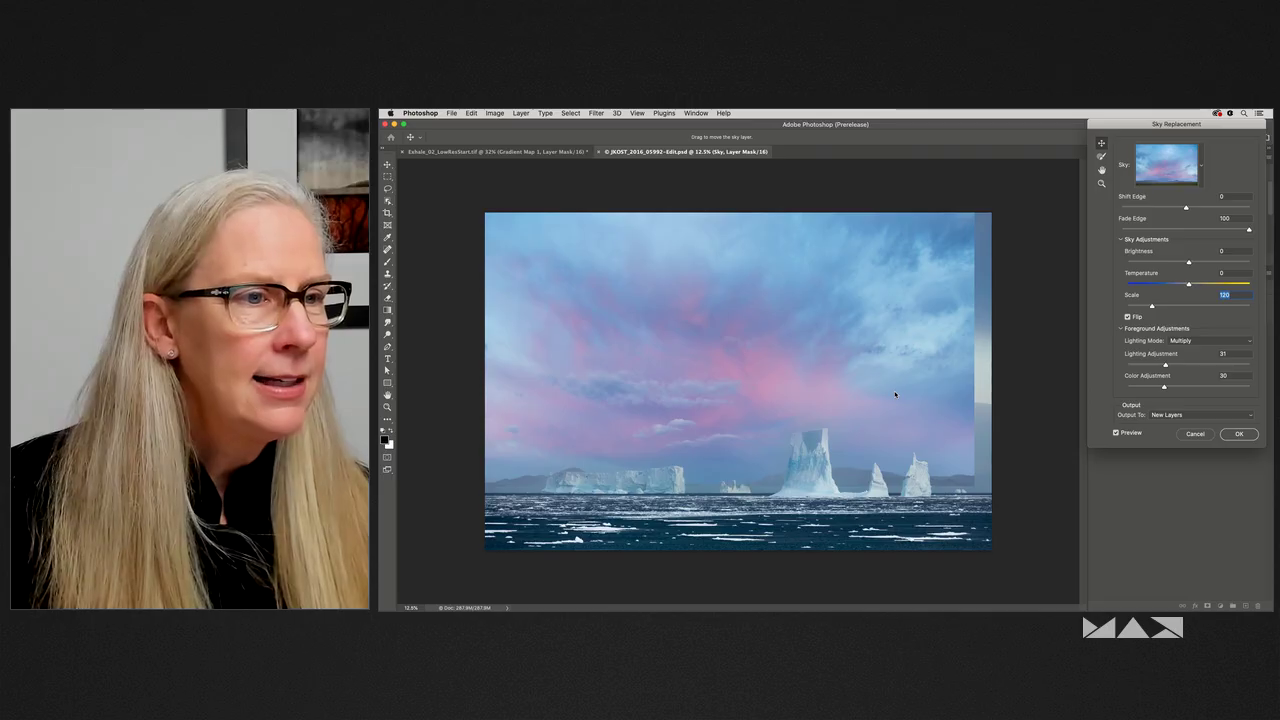
Reposition the flipped sky so it fills the frame, with the moon near the upper centre and the distant hills hidden.
left_click_drag(738, 403, 746, 349)
left_click_drag(898, 352, 904, 358)
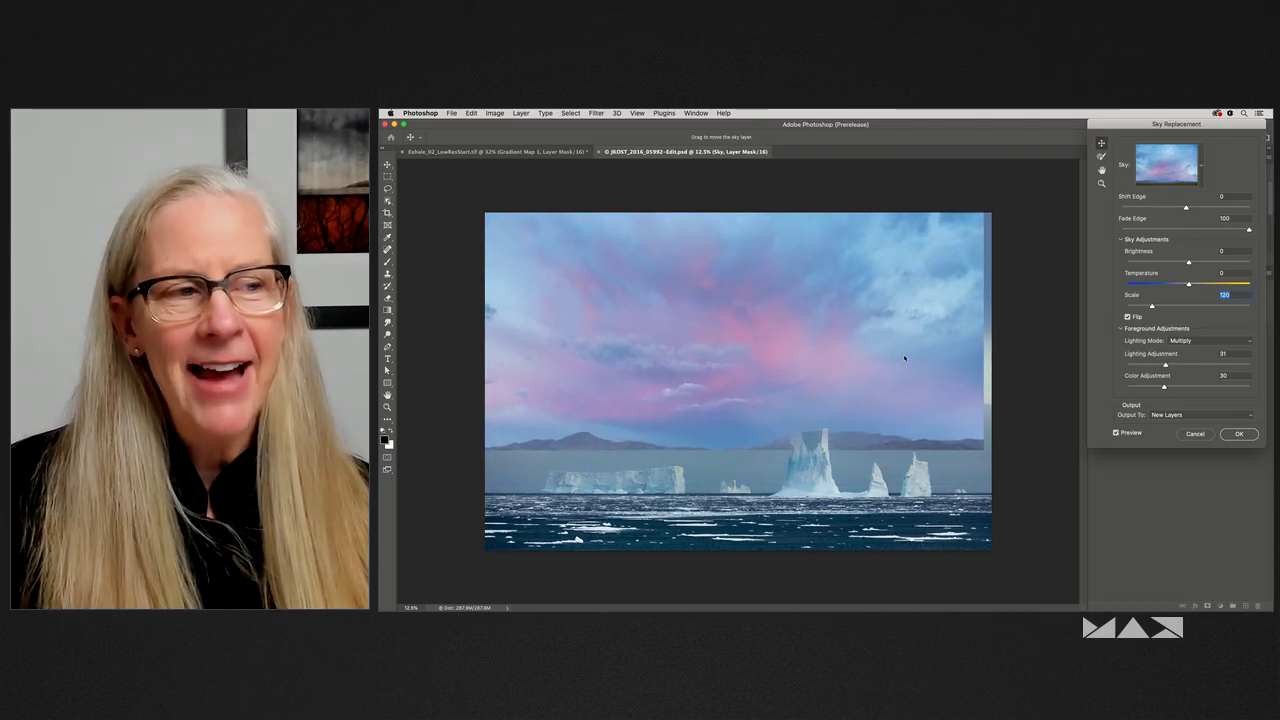
left_click_drag(905, 358, 917, 419)
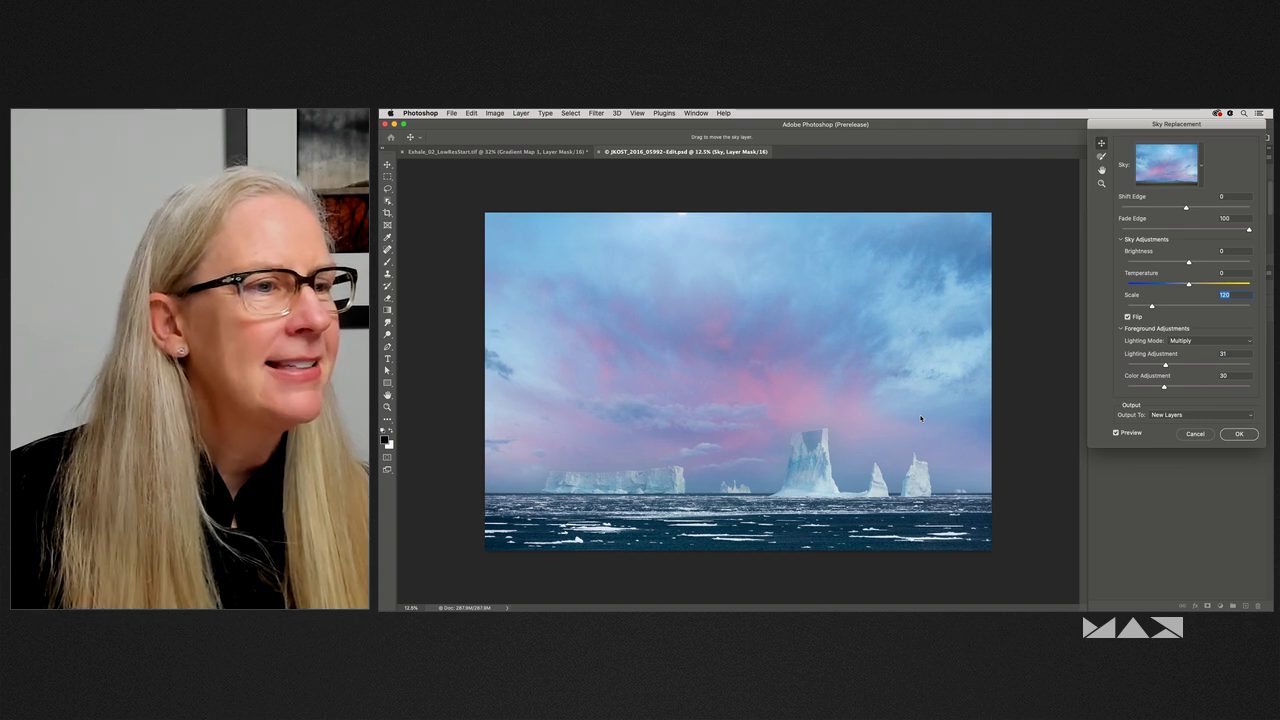
left_click_drag(925, 418, 861, 380)
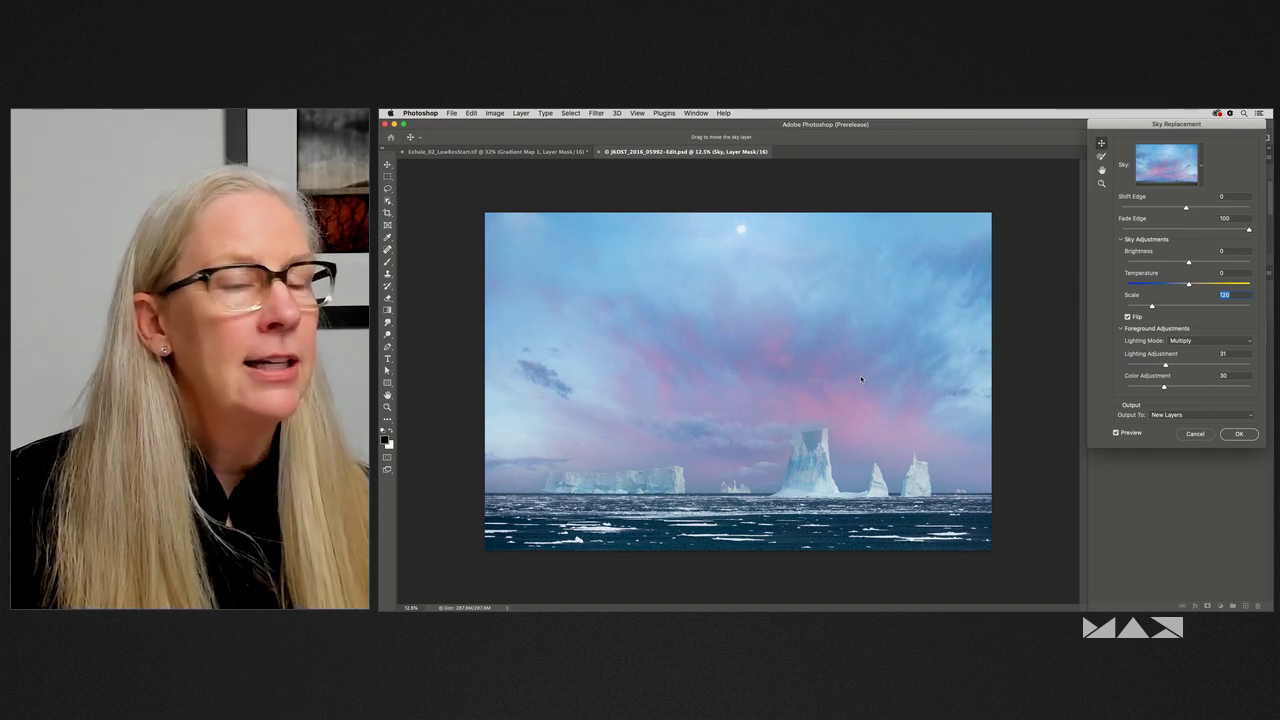
Set the replacement sky's Temperature to -22 and its Brightness to -9.
left_click_drag(1189, 286, 1177, 228)
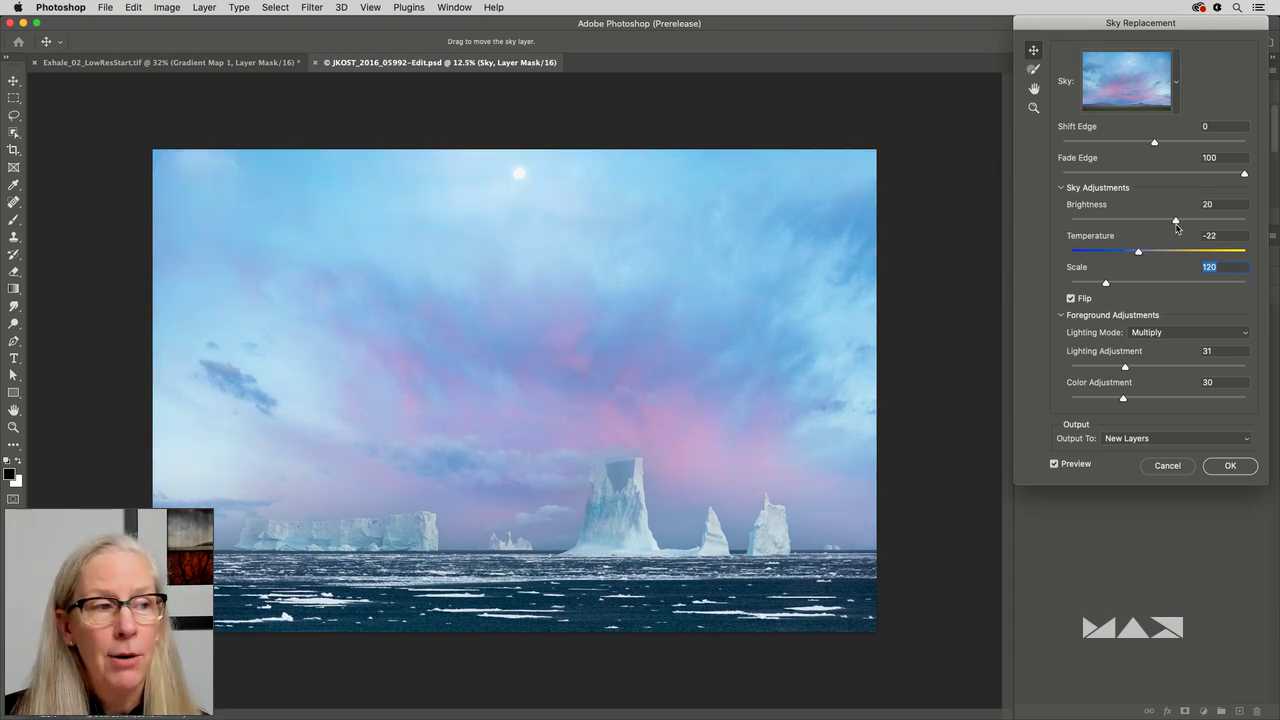
left_click_drag(1165, 225, 1150, 223)
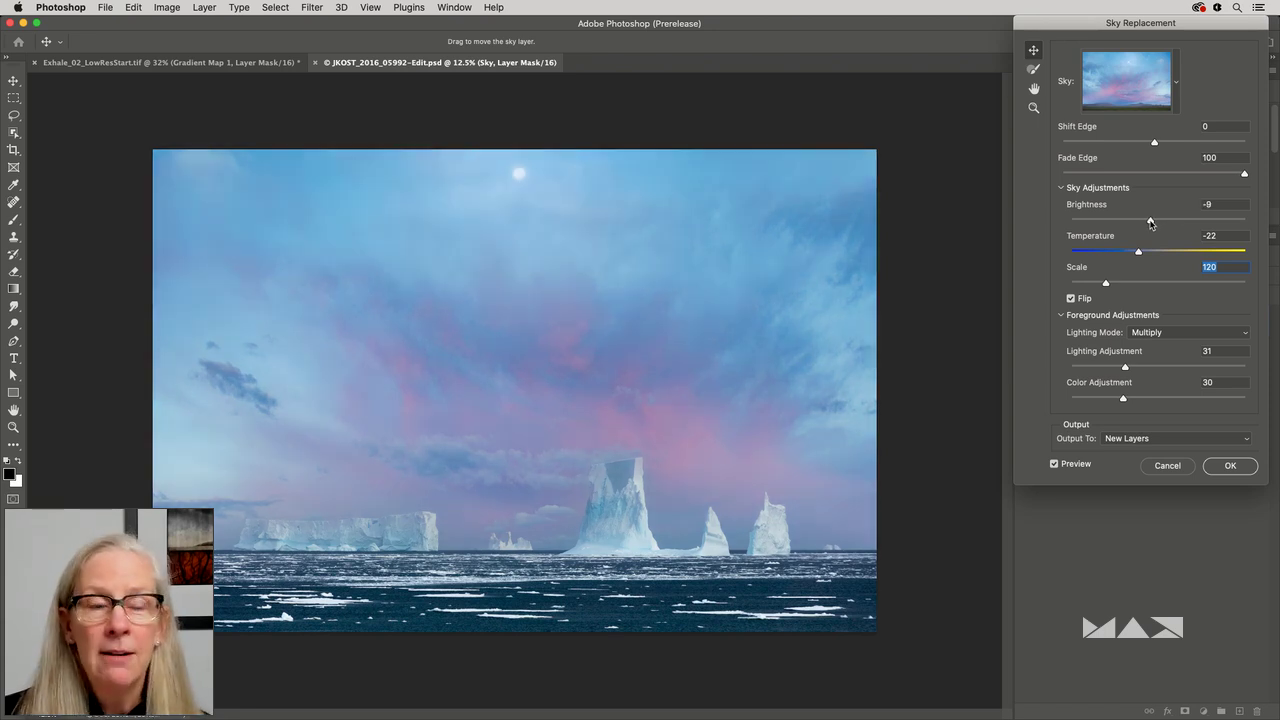
Try the Screen lighting mode for the foreground and restore Multiply.
left_click(1160, 333)
left_click(1160, 342)
left_click(1165, 335)
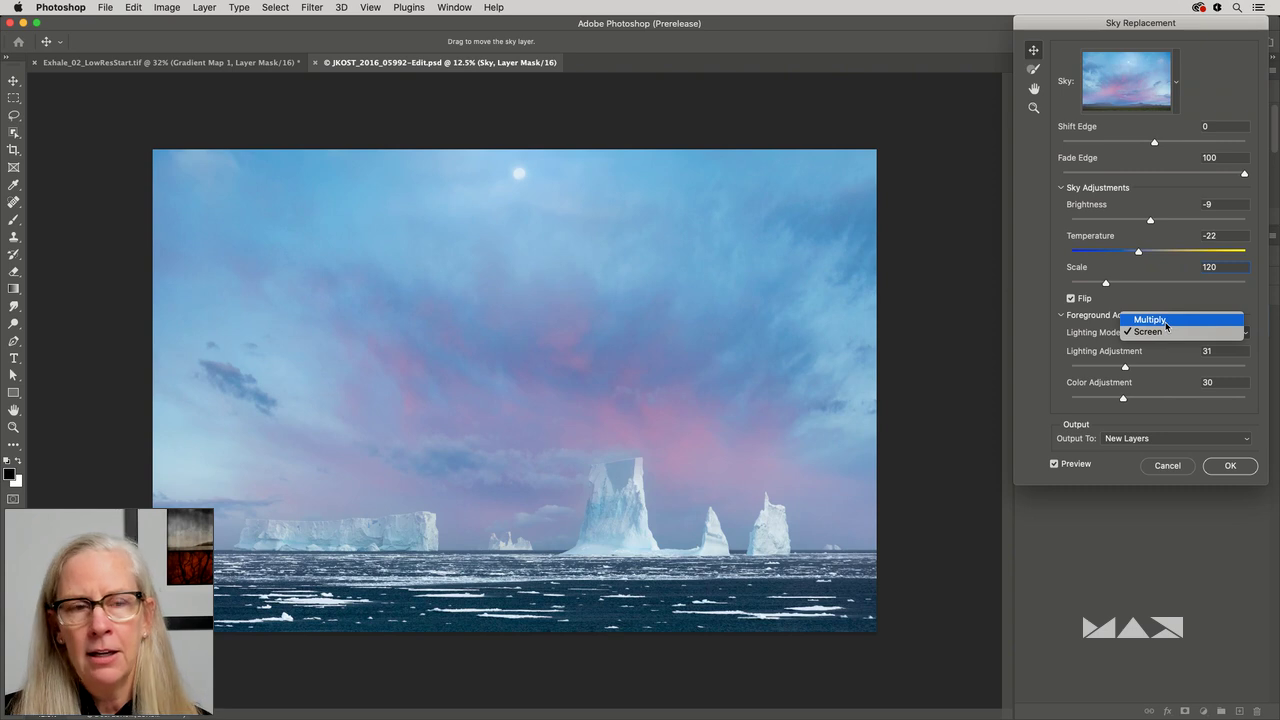
left_click(1165, 321)
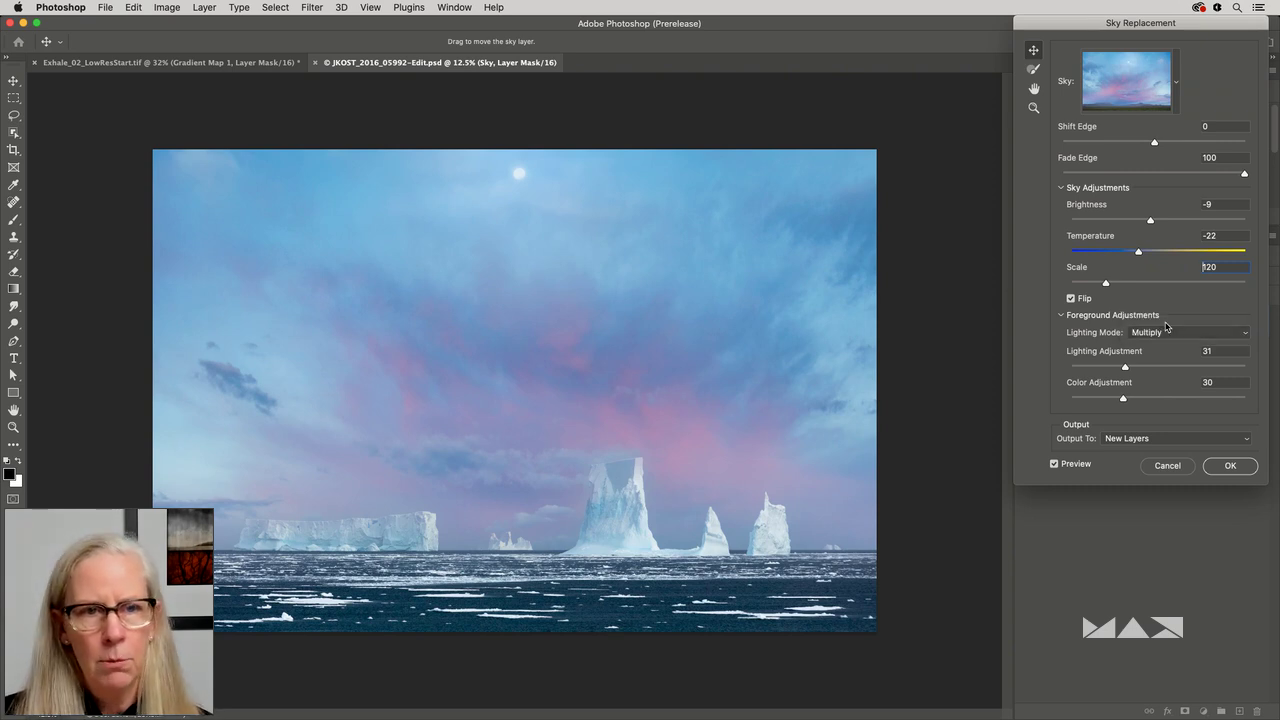
Set the foreground's Lighting Adjustment to 32 and Color Adjustment to 31, and apply the sky replacement as New Layers.
left_click_drag(1127, 371, 1125, 403)
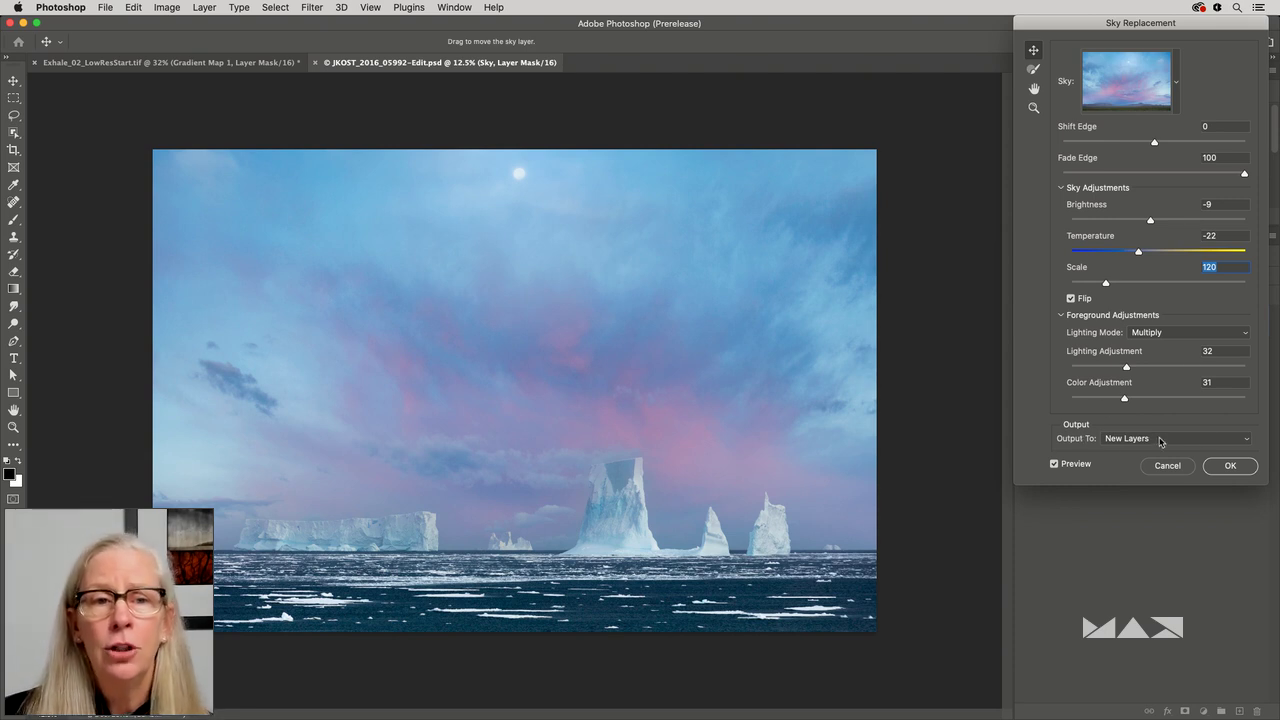
left_click(1236, 469)
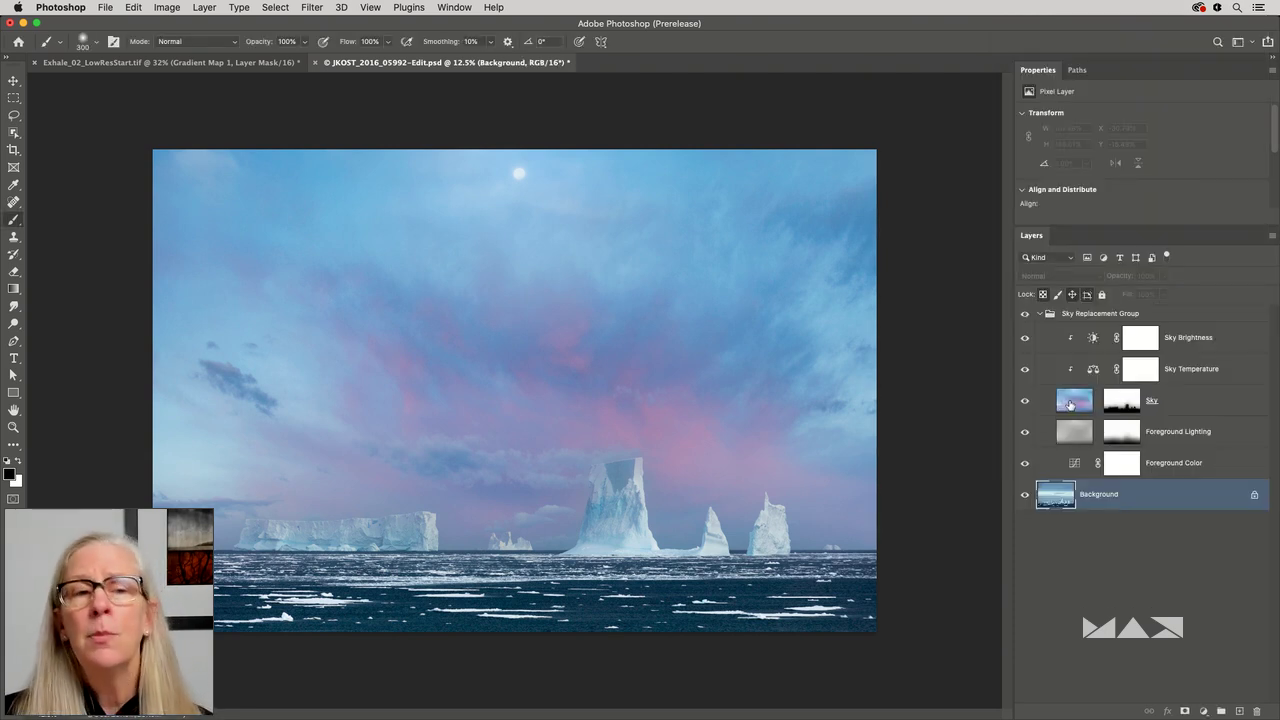